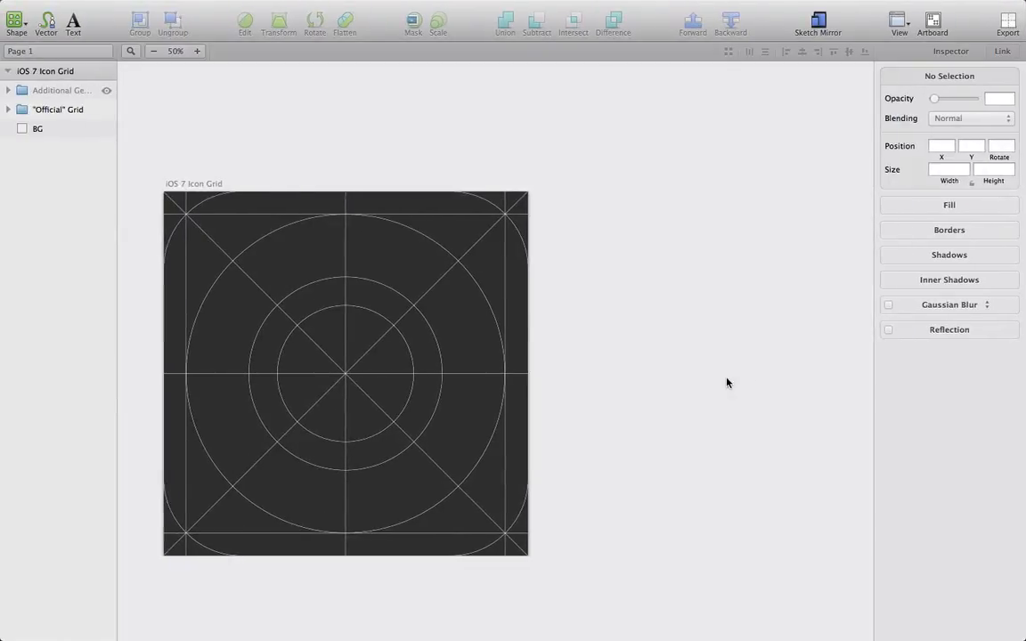
Step: Hide and show the "Official" Grid group to check what it contributes to the icon template
left_click(105, 110)
left_click(105, 111)
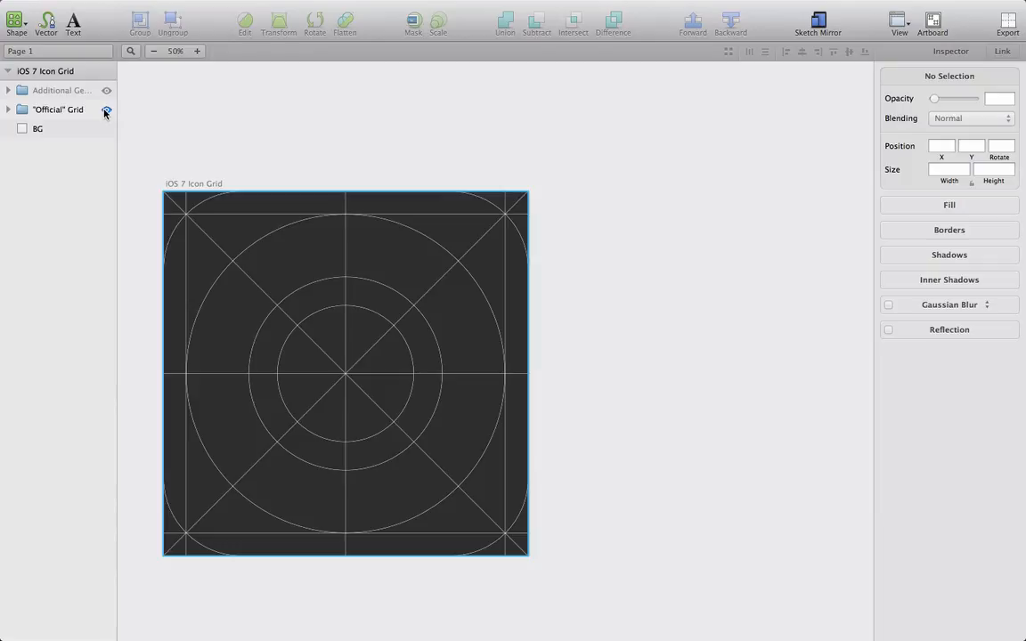
Step: Duplicate the iOS 7 Icon Grid artboard, place the copy to the right of the original, and collapse the original's layers
scroll(275, 126, "right", 2)
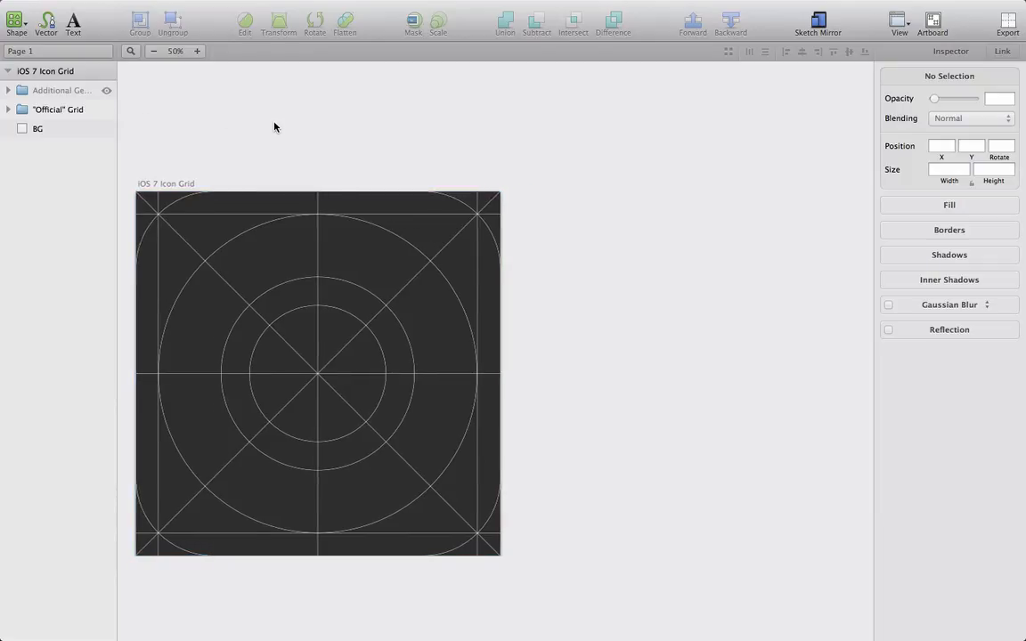
left_click(77, 75)
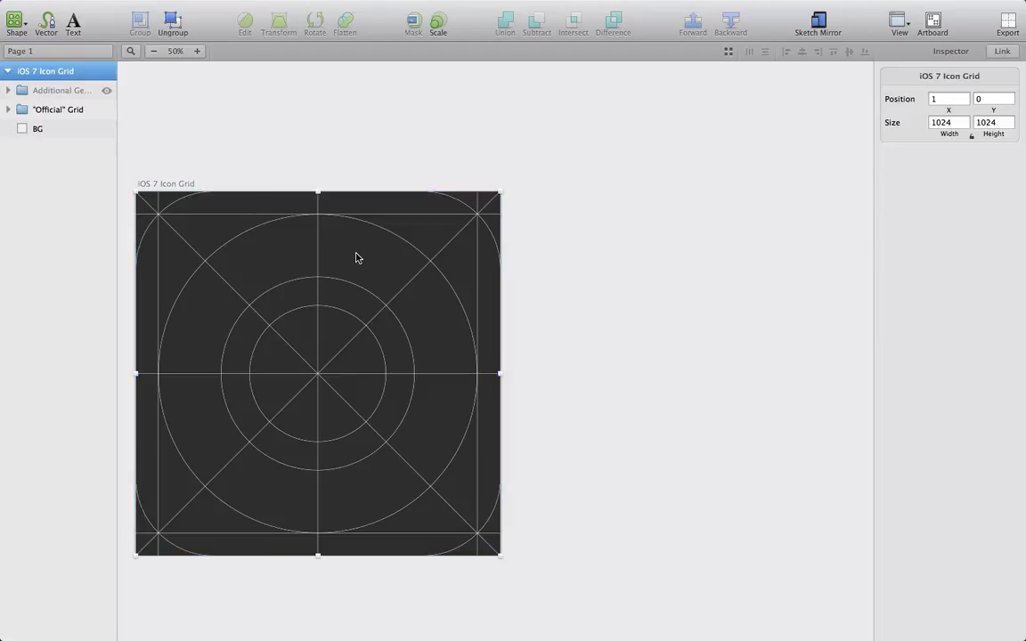
key("super+d")
left_click_drag(355, 258, 757, 253)
scroll(757, 254, "right", 5)
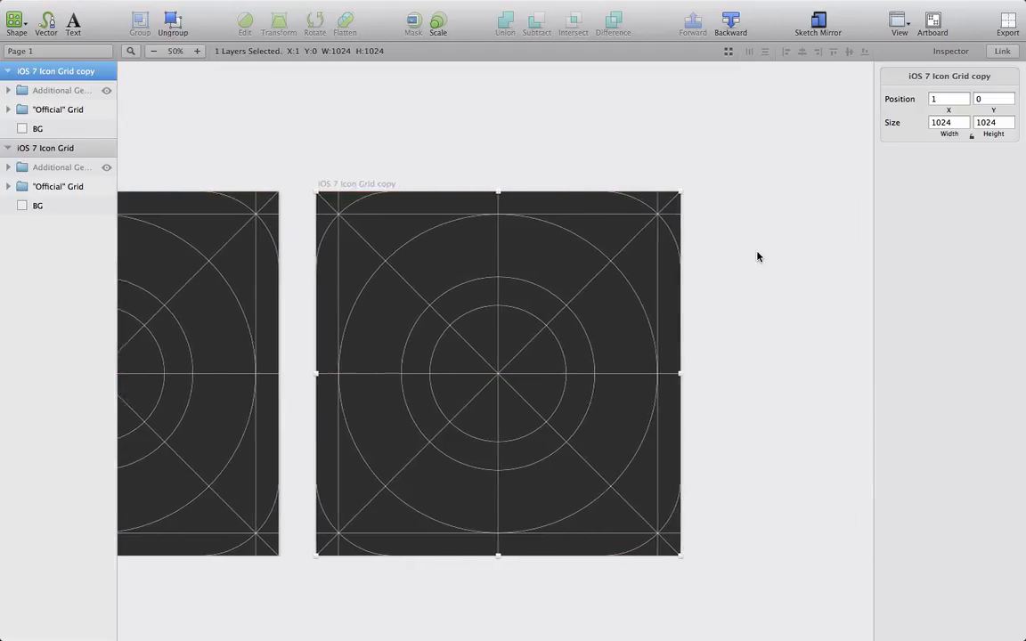
scroll(757, 257, "right", 2)
left_click(7, 149)
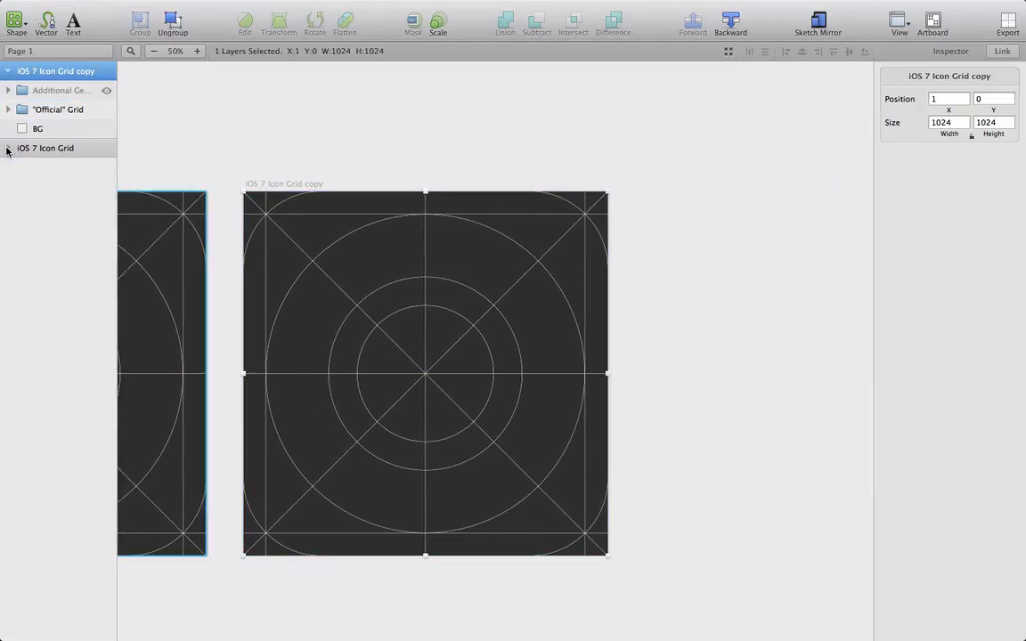
Step: Duplicate the Icon Edge shape to beneath BG in the copied artboard and use the duplicate as a mask
left_click(7, 109)
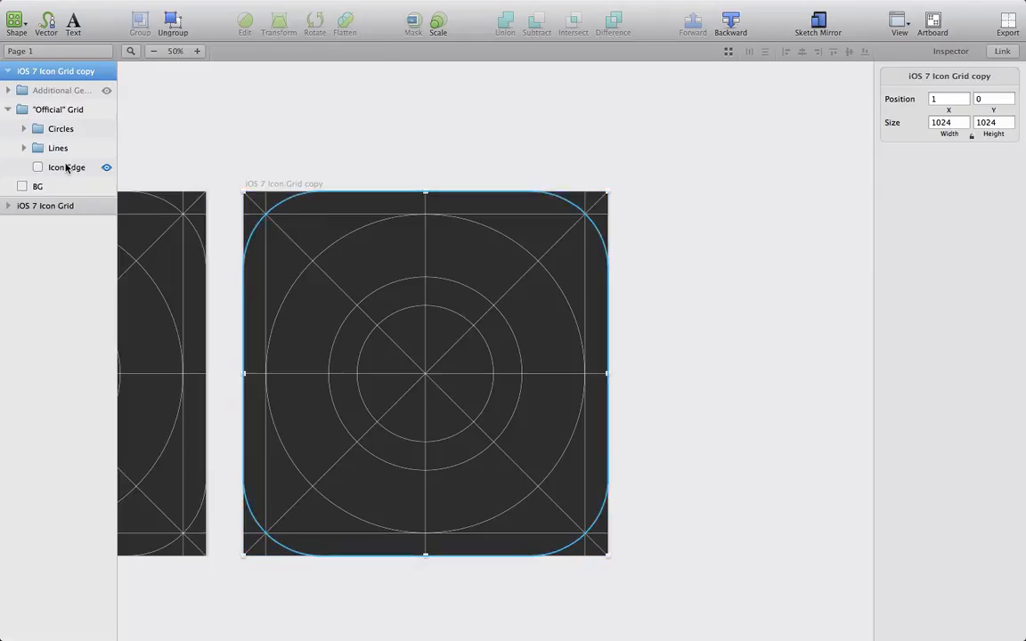
left_click(66, 168)
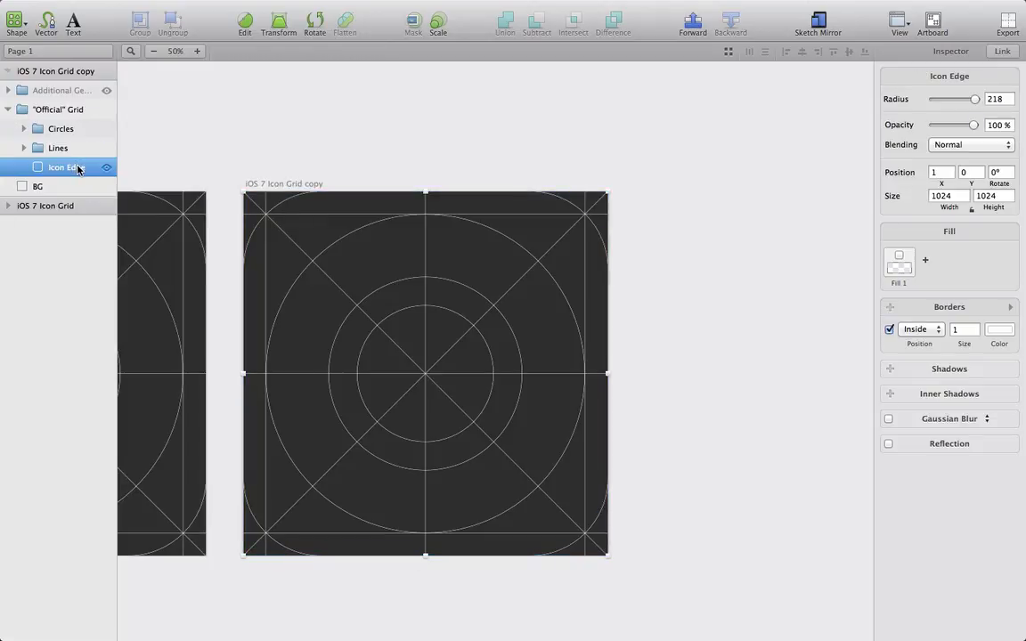
left_click_drag(77, 168, 66, 201)
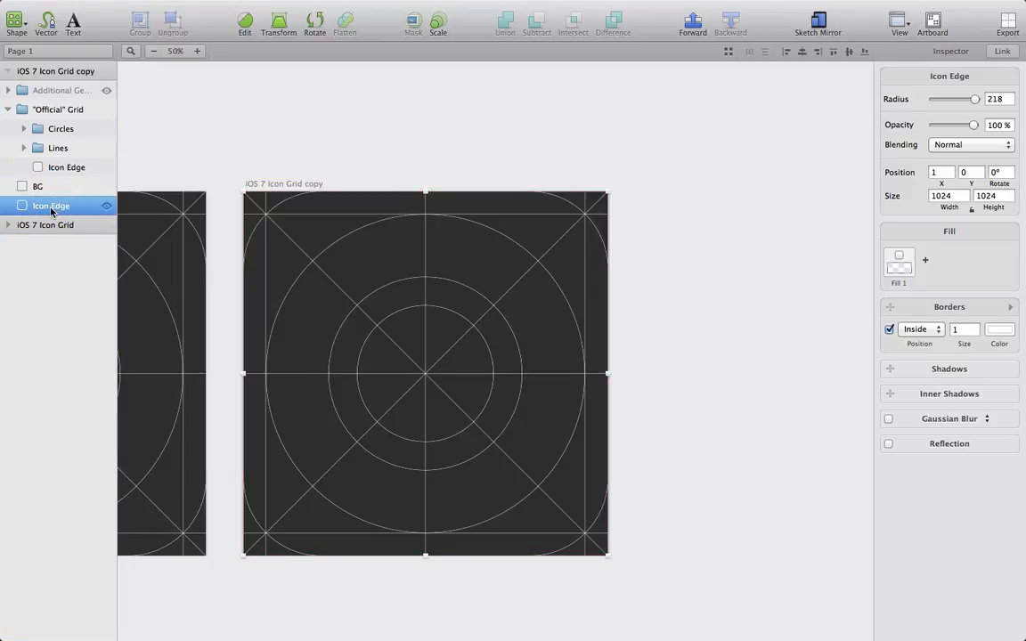
right_click(52, 210)
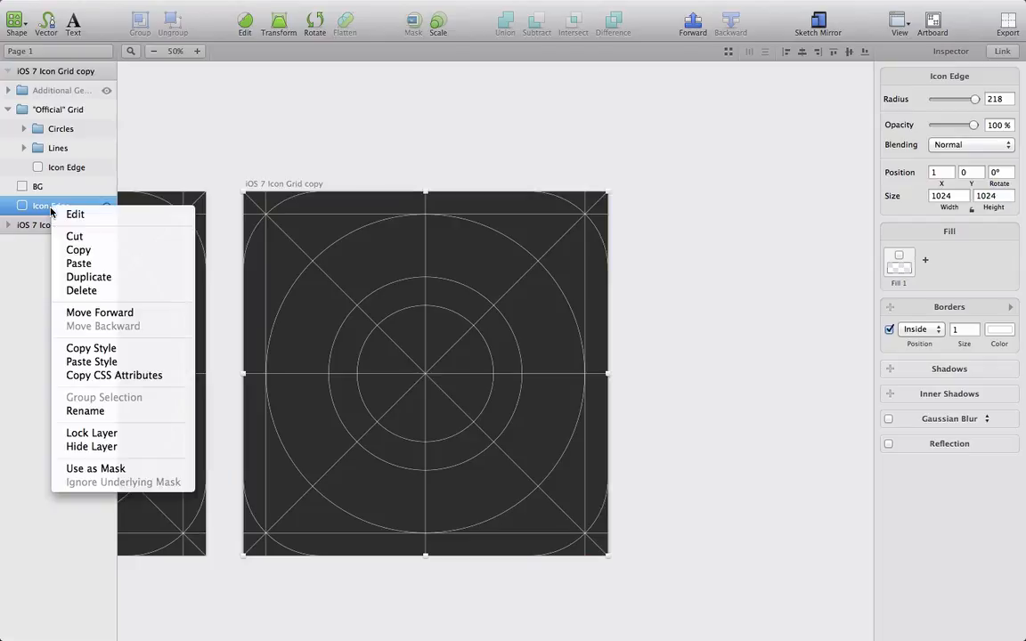
left_click(101, 469)
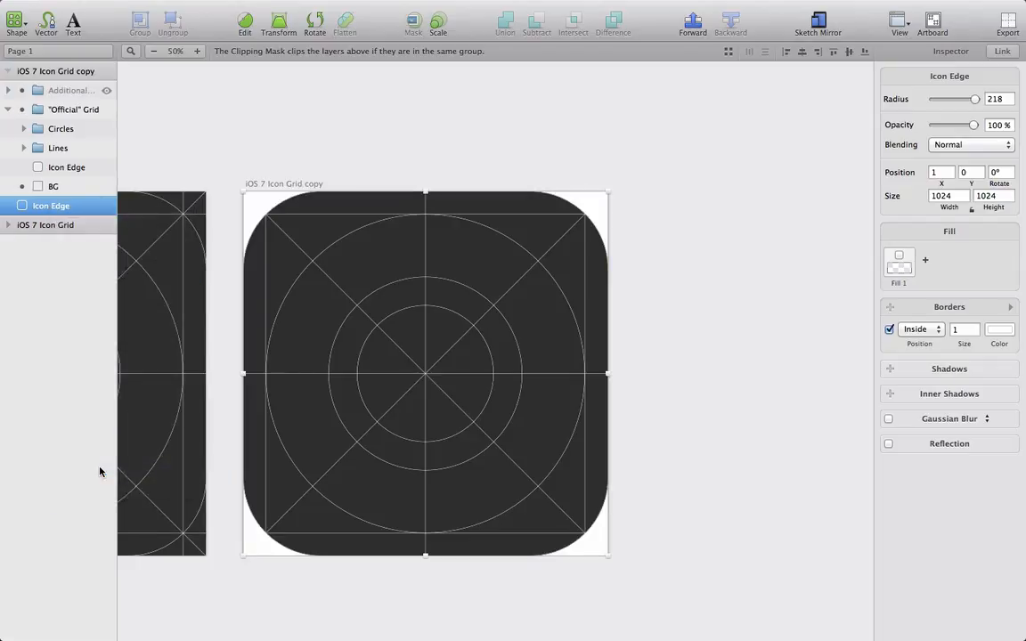
Step: Set the fill colour of the copied artboard's BG layer to hex 2E5286
left_click(70, 189)
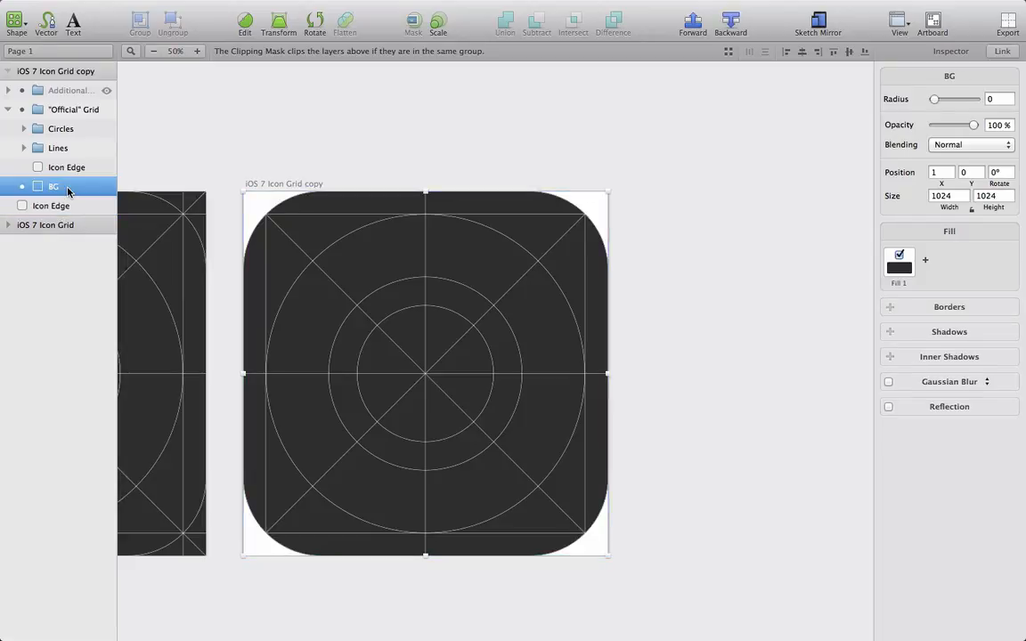
left_click(900, 263)
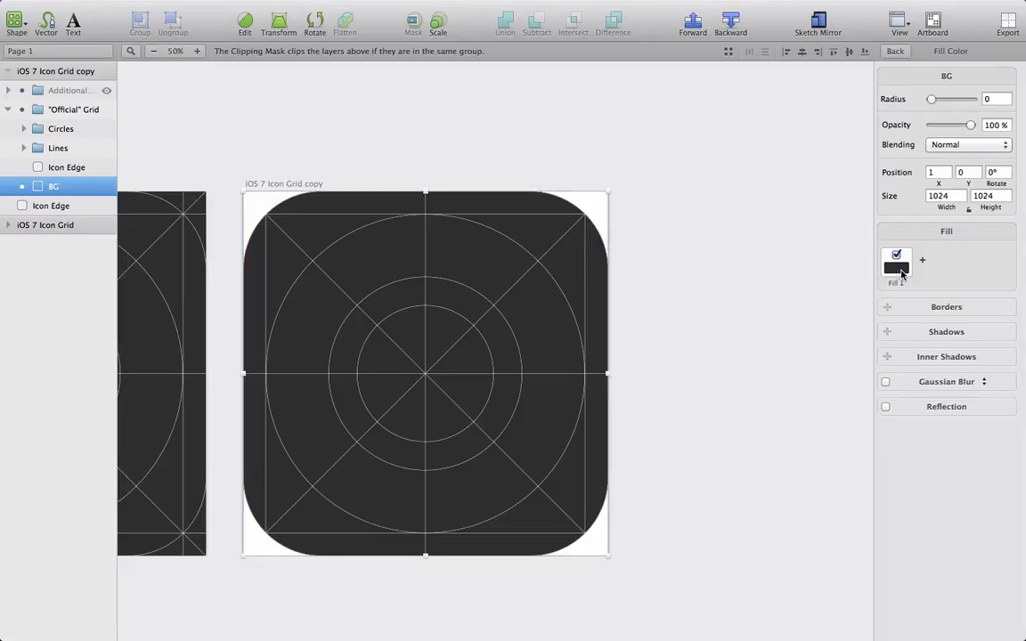
left_click(899, 218)
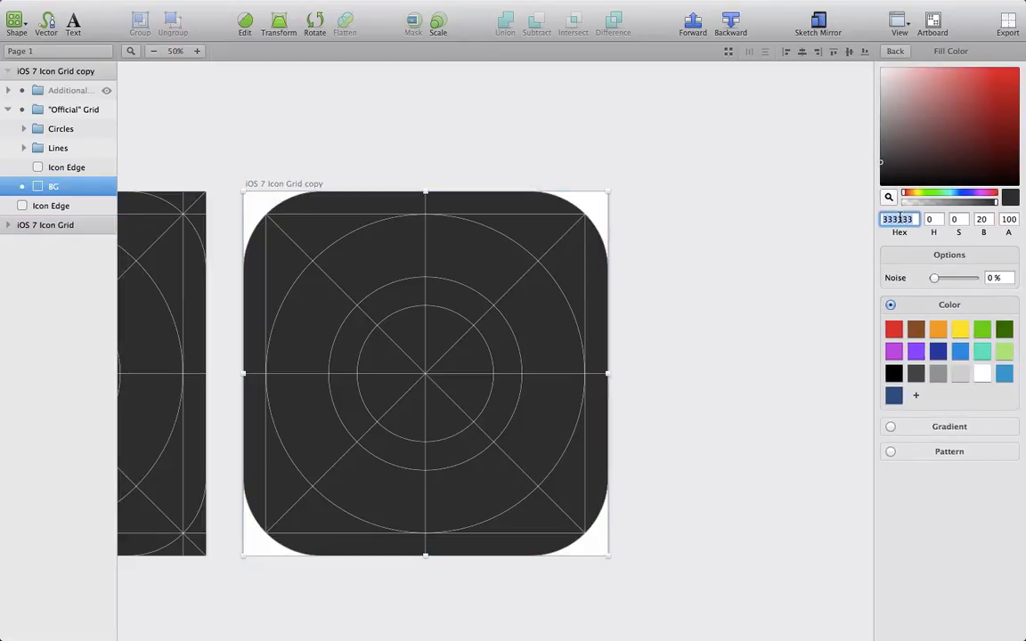
type("2E")
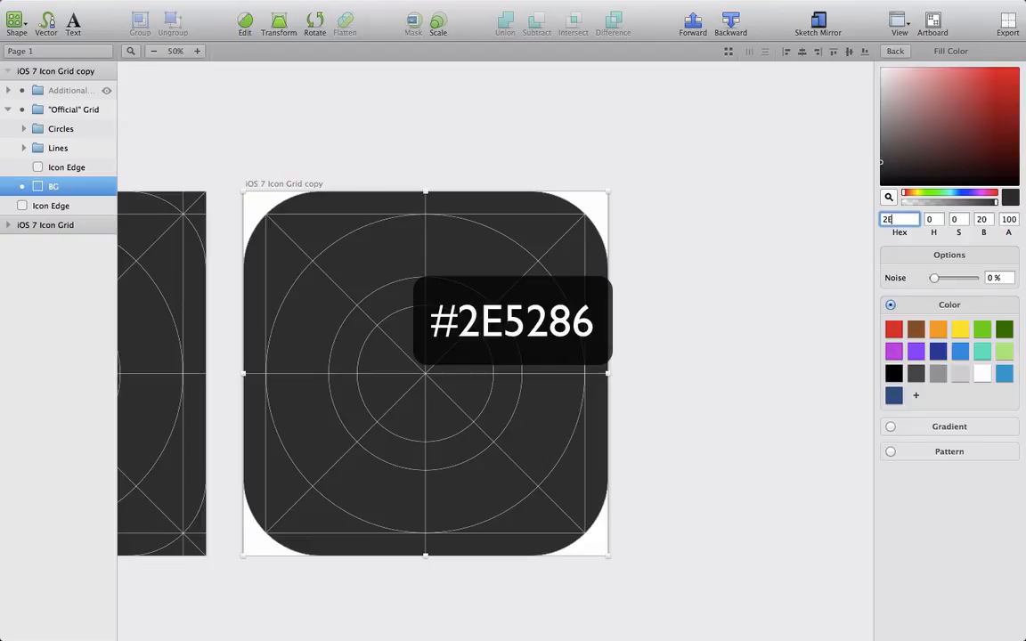
type("5286")
key("Return")
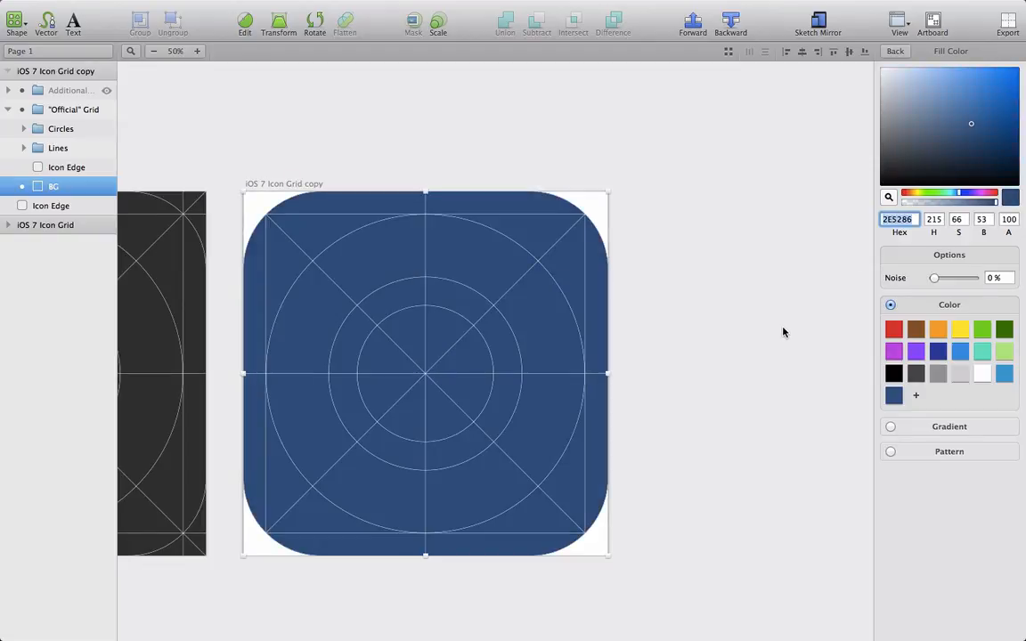
left_click(783, 332)
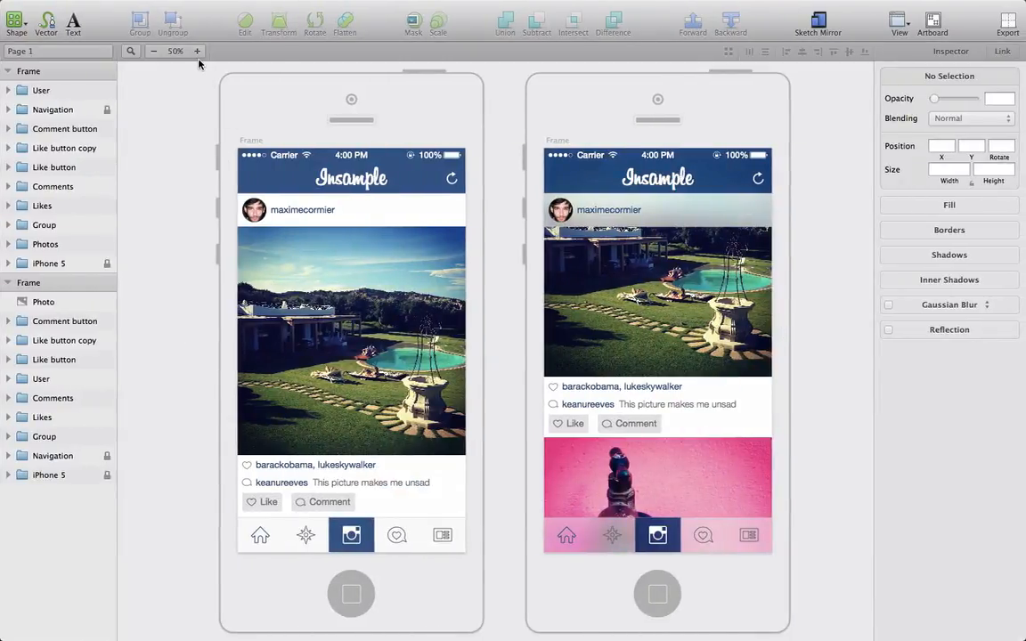
Step: Copy the camera icon from the first Insample phone mockup's bottom bar and paste it into the blue icon artboard
left_click(197, 51)
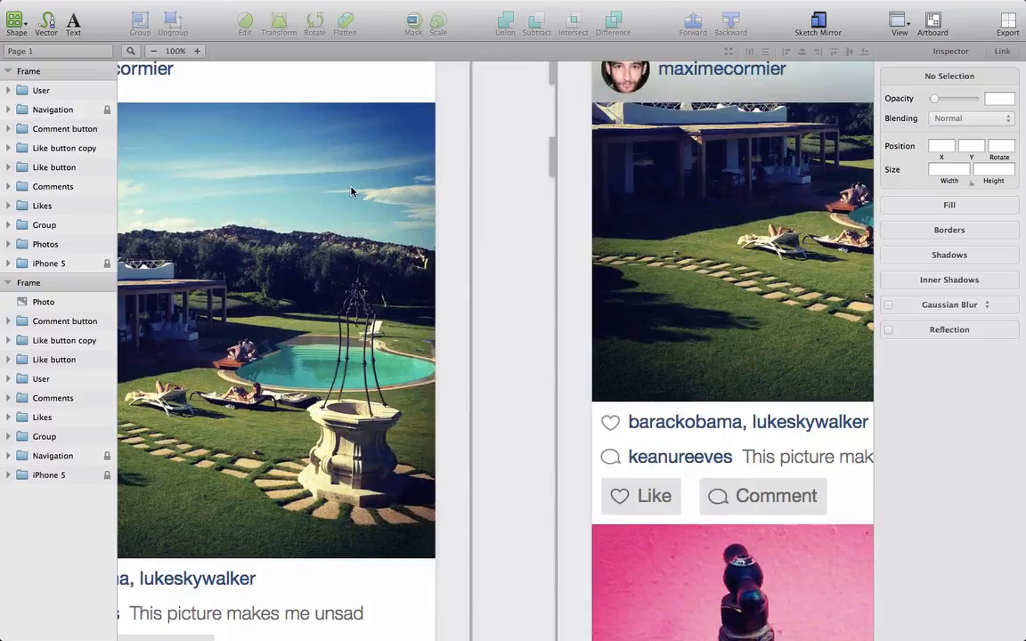
scroll(350, 190, "down", 5)
scroll(350, 190, "left", 5)
scroll(352, 191, "down", 1)
left_click(412, 408)
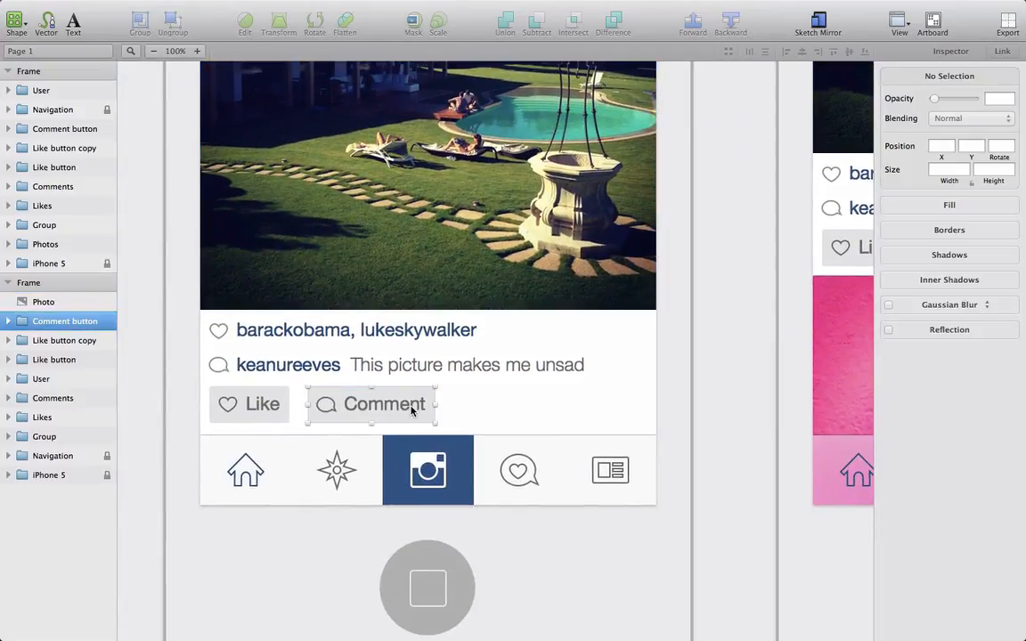
left_click(8, 455)
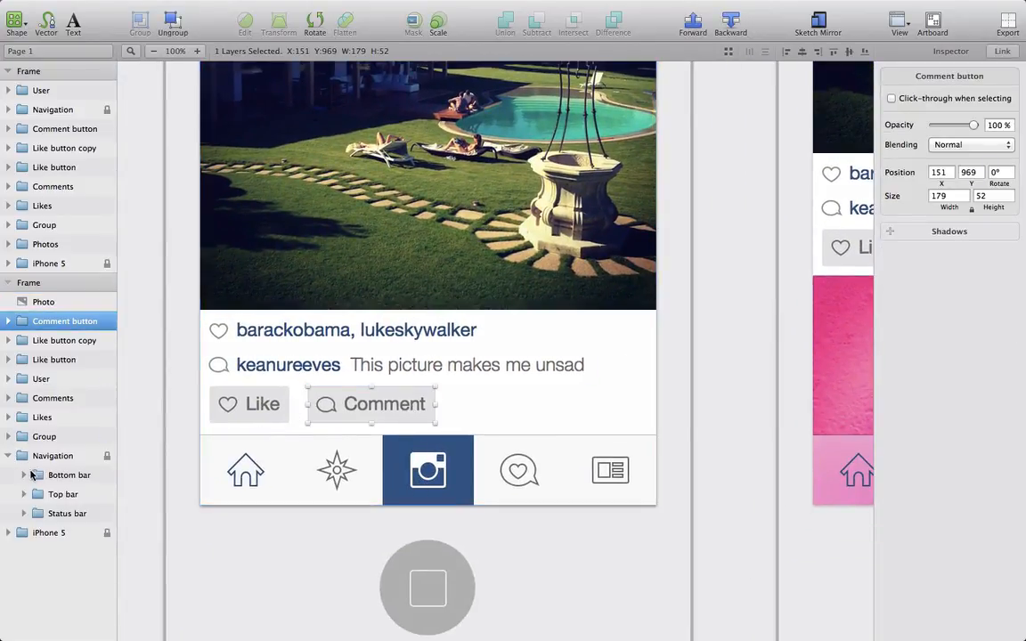
left_click(24, 475)
left_click(39, 494)
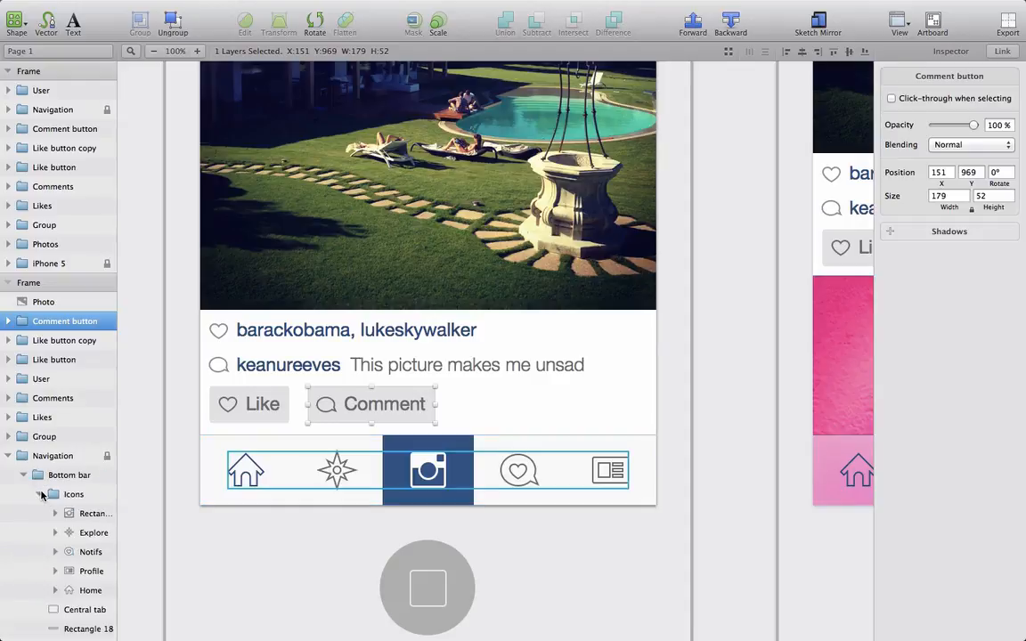
left_click(81, 517)
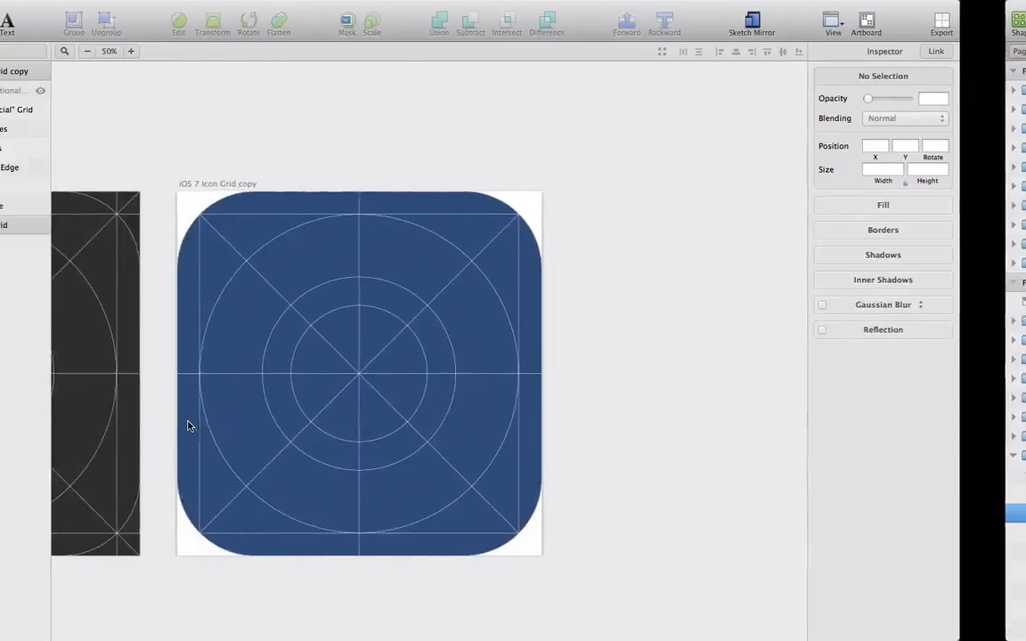
right_click(435, 285)
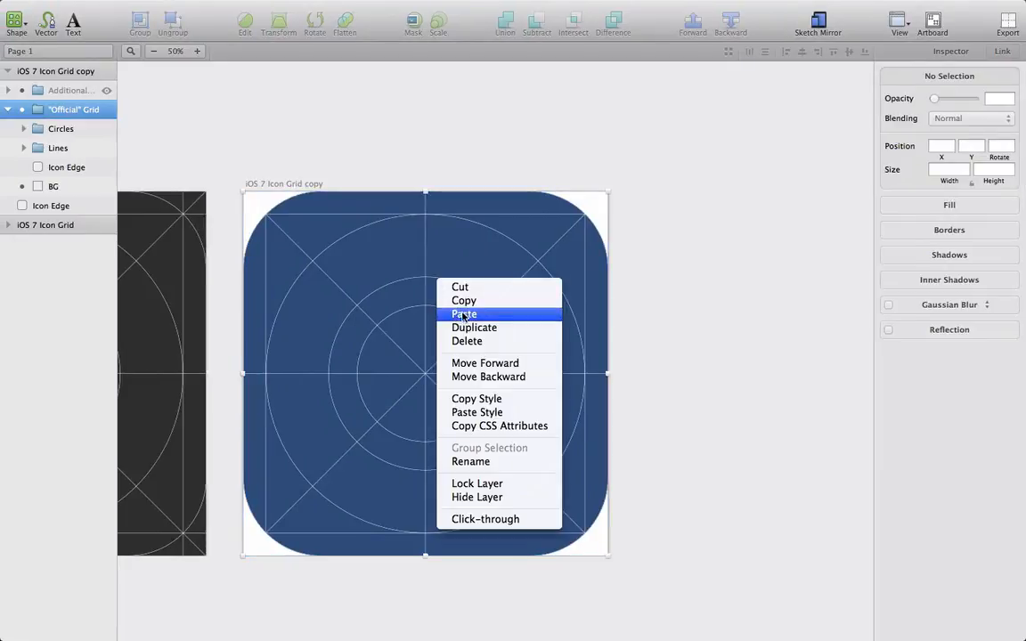
left_click(469, 314)
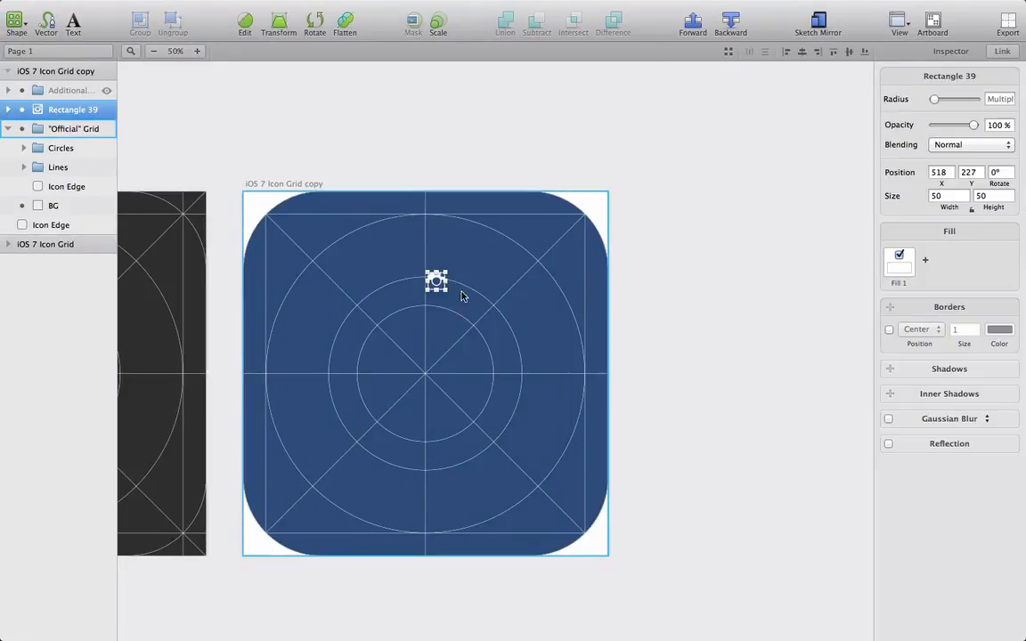
Step: Enlarge the pasted camera icon proportionally to about 687 × 687 and centre it on the icon grid
left_click_drag(445, 291, 581, 426)
left_click_drag(500, 306, 423, 334)
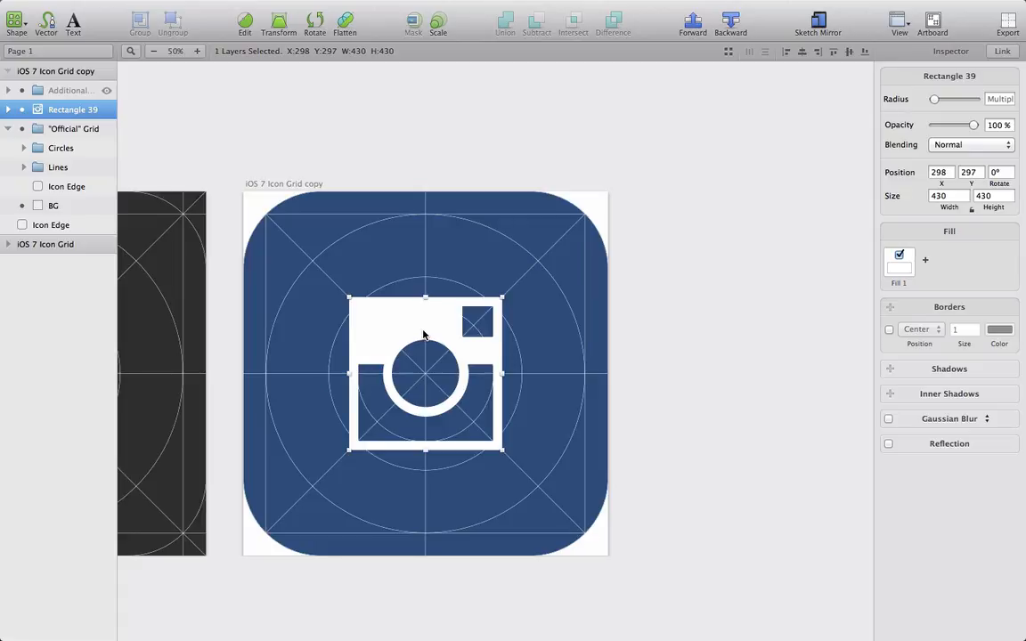
key("alt")
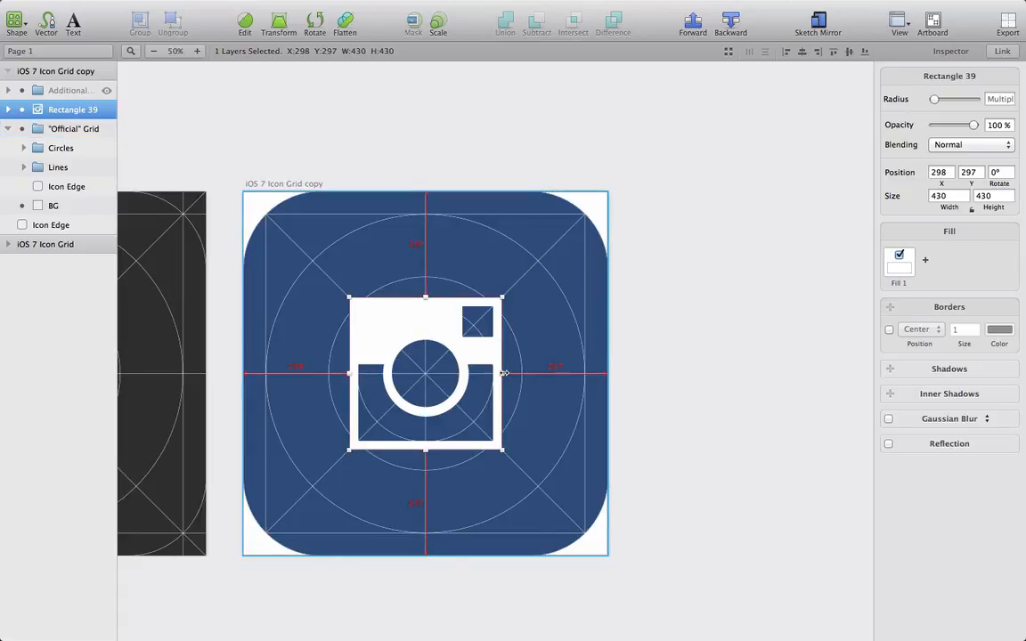
left_click_drag(504, 374, 593, 372)
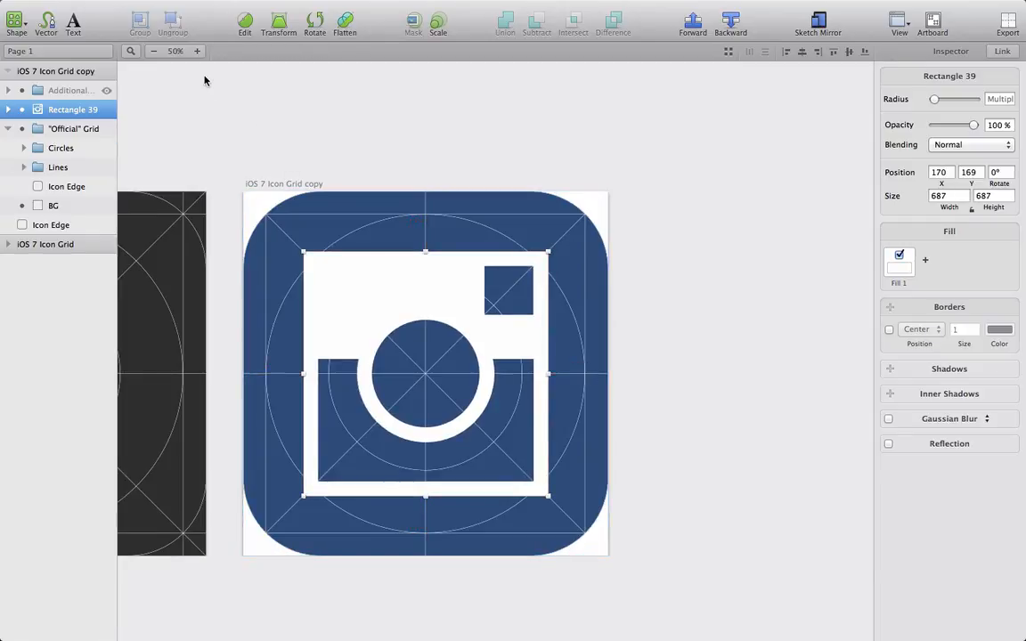
Step: Compare the size of the grid's Inner circle with that of the camera icon's lens circles
left_click(197, 52)
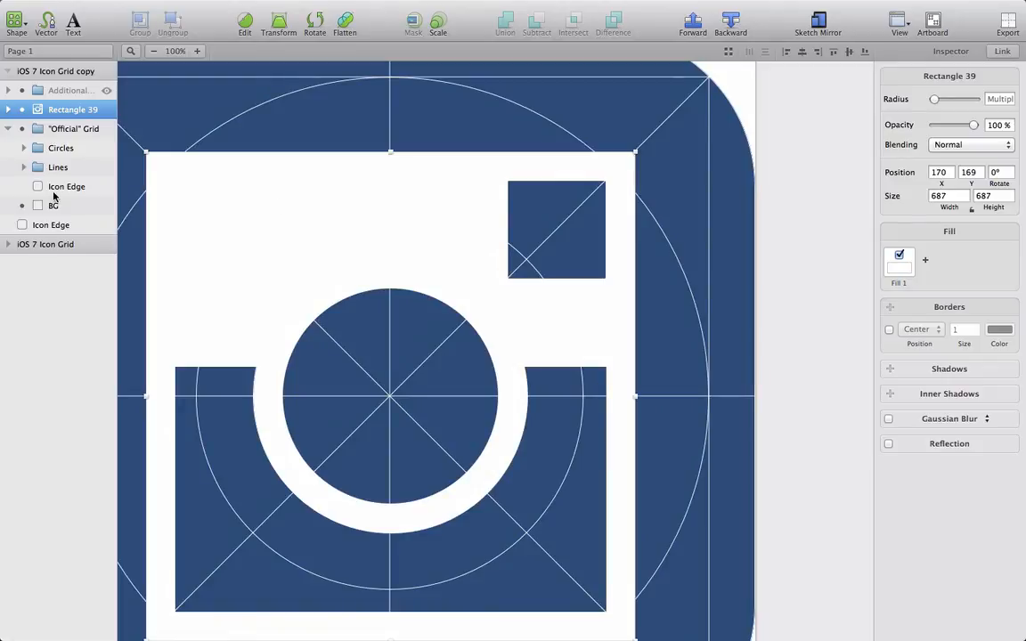
left_click(24, 149)
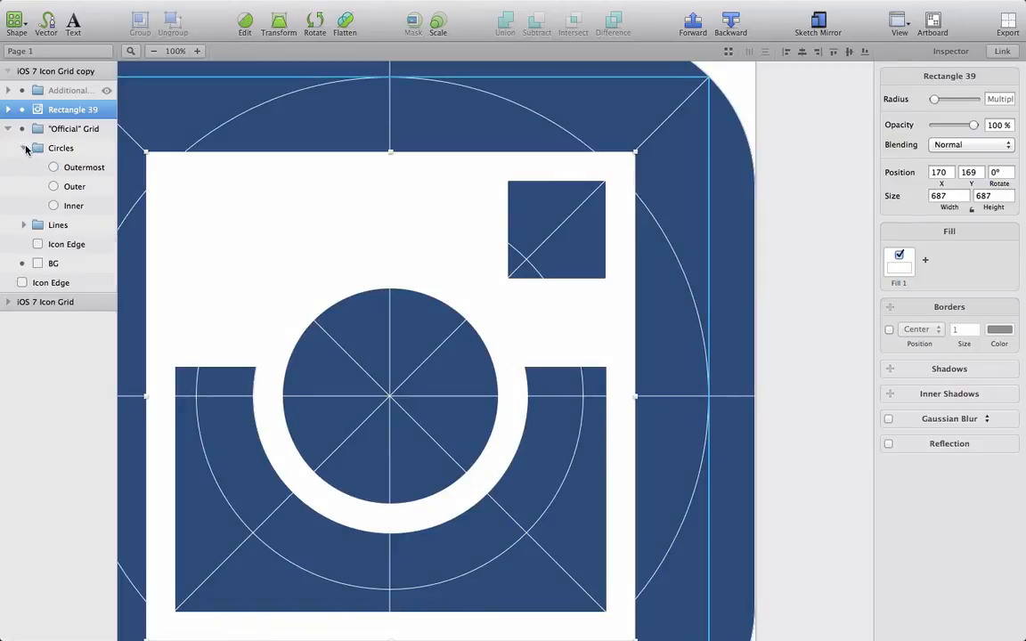
left_click(105, 108)
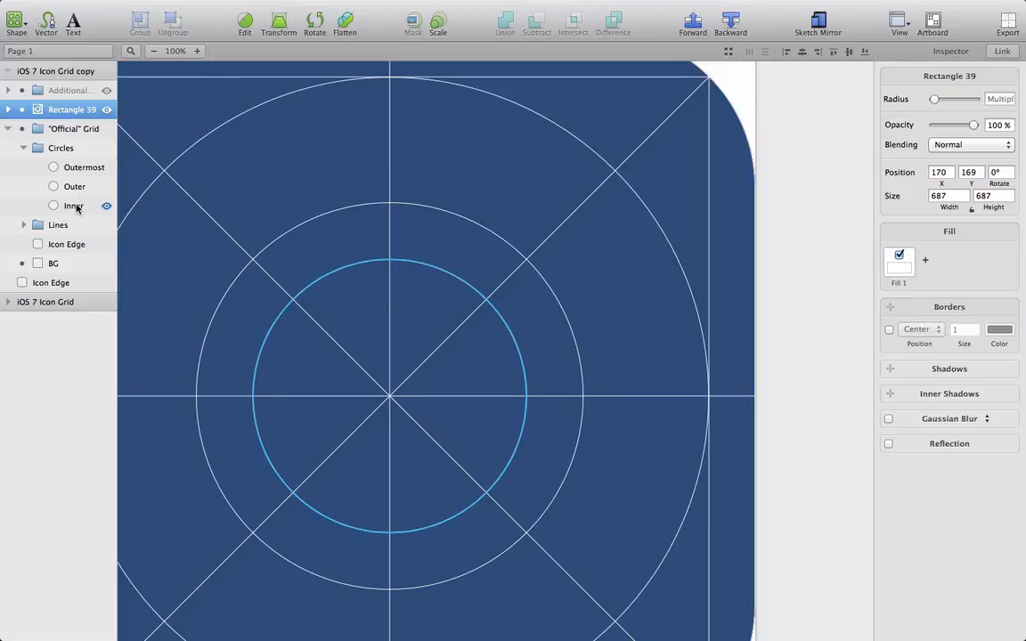
left_click(74, 206)
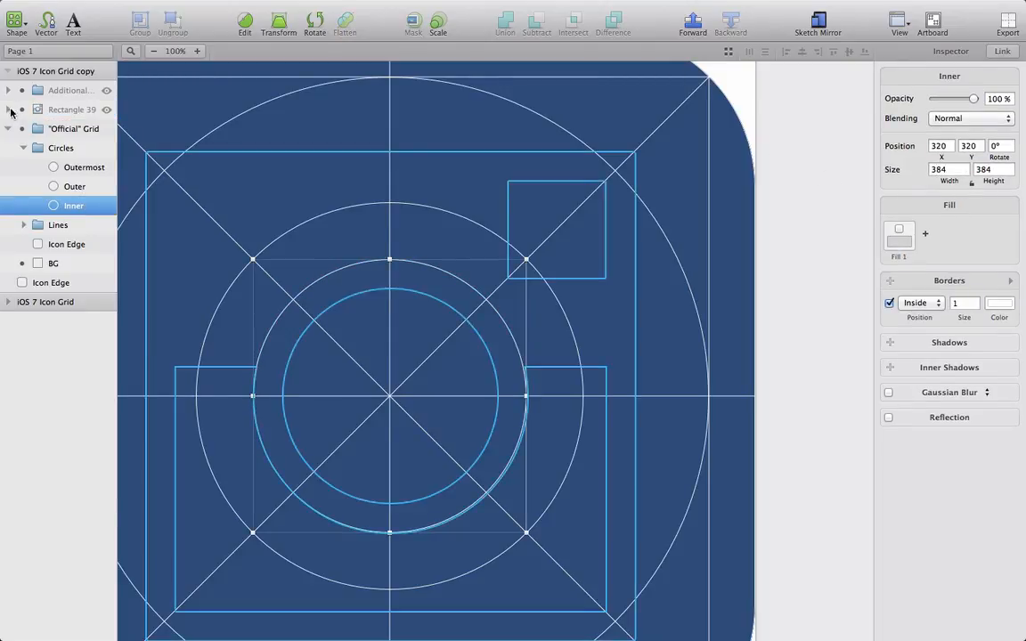
left_click(106, 109)
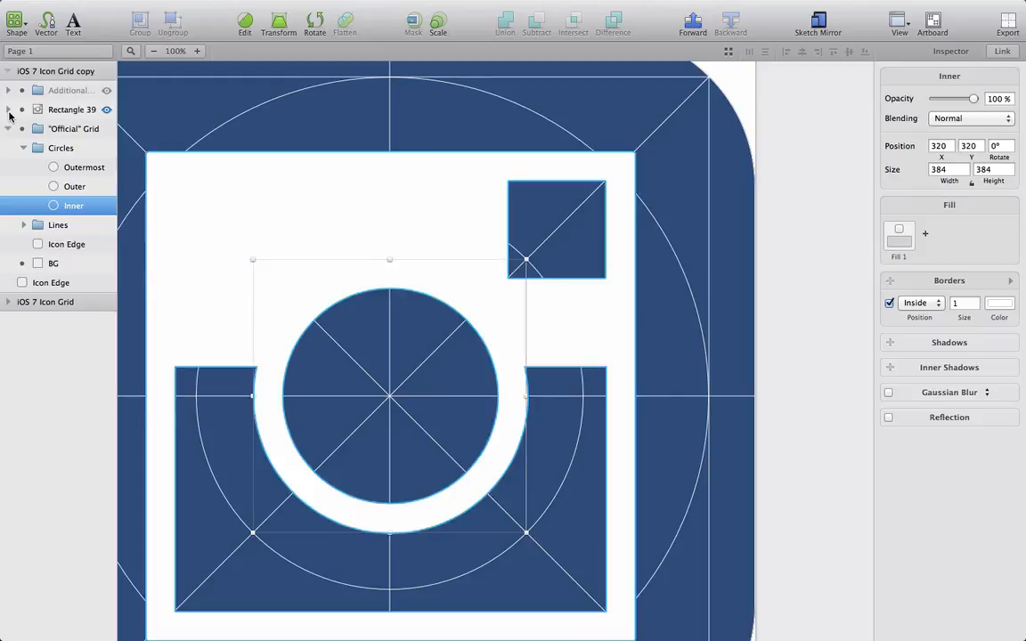
left_click(8, 109)
left_click(63, 152)
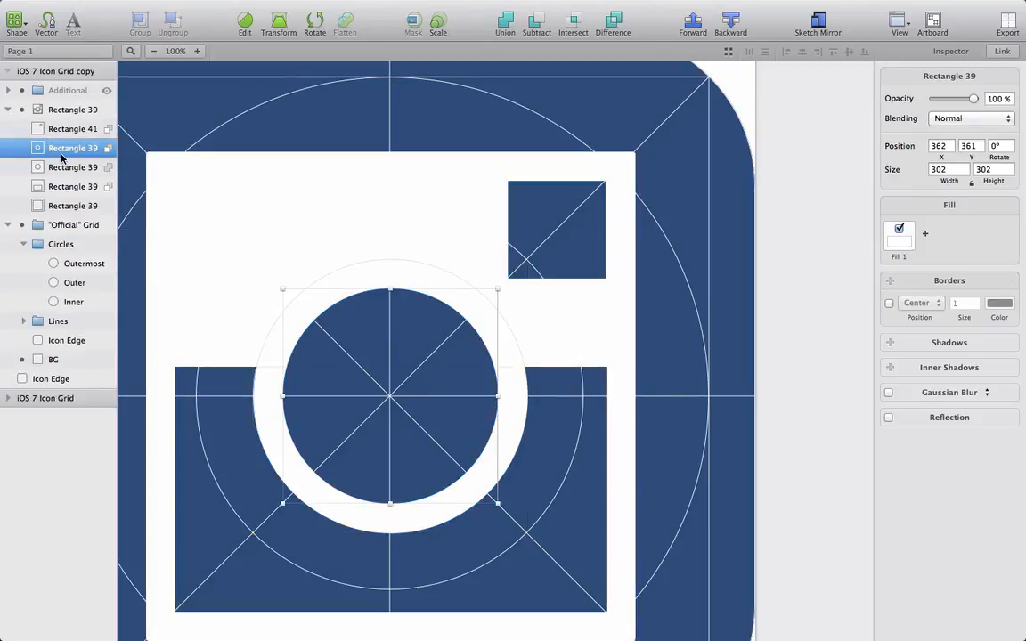
left_click(62, 169)
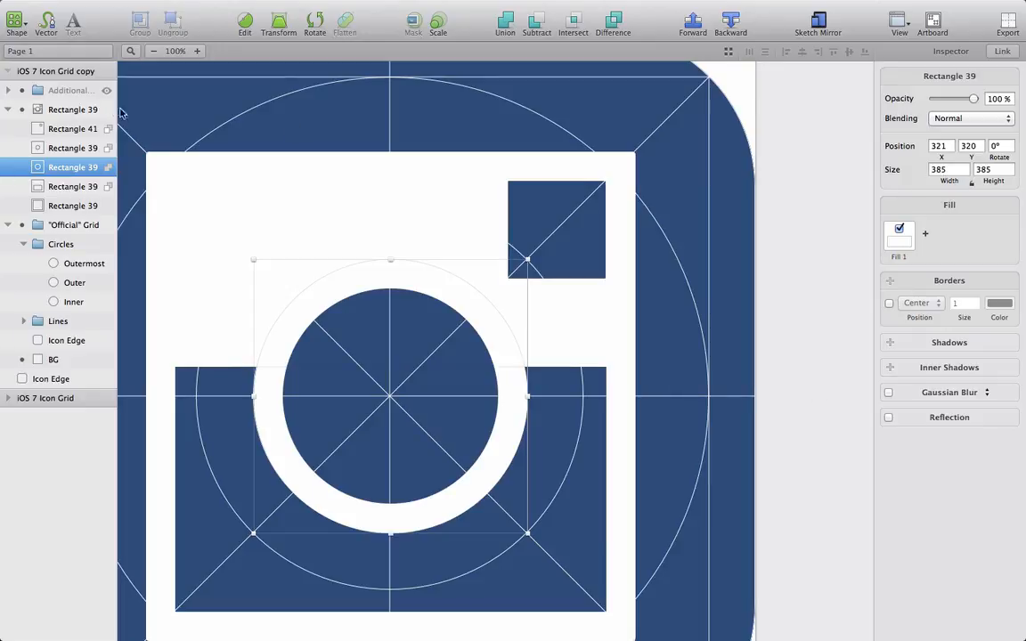
Step: Set the whole camera icon's size to 686 × 686 with its proportions locked
left_click(78, 103)
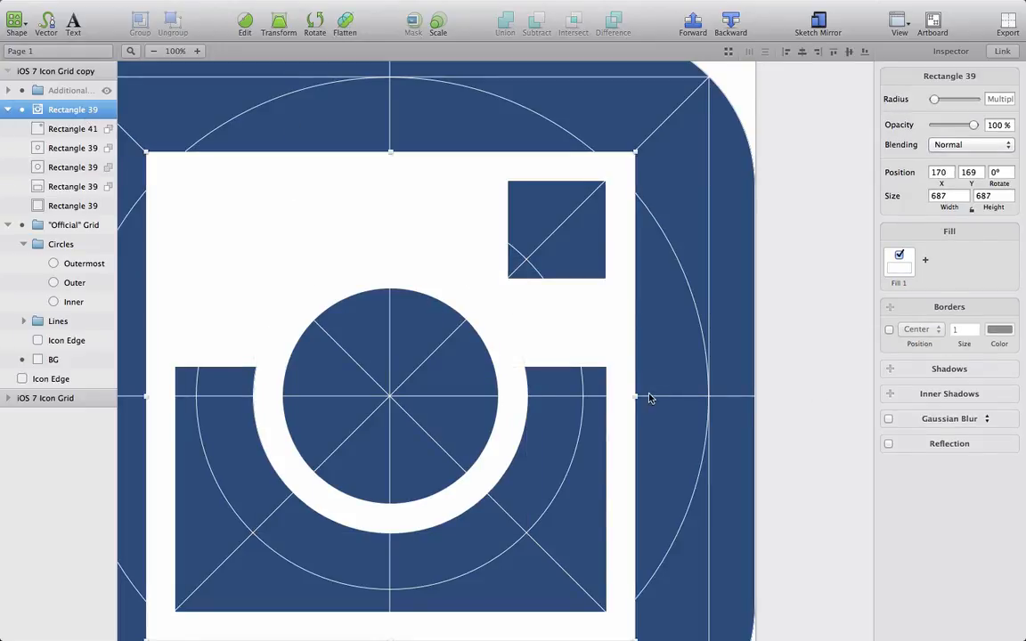
left_click(950, 198)
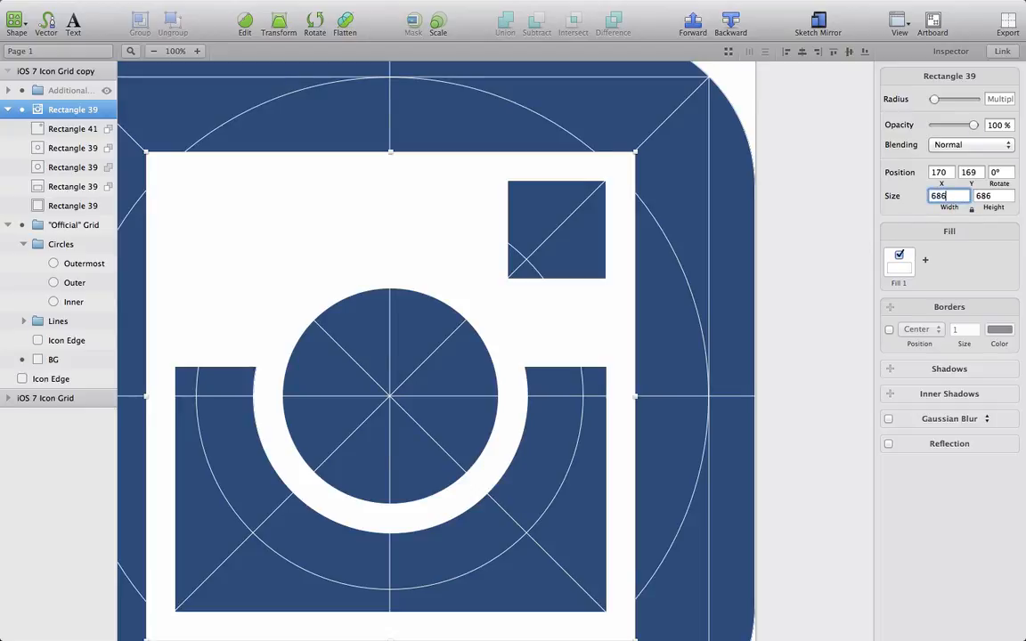
Step: Apply 686 as the camera icon's width with locked proportions and inspect the size and position of its two lens circles
type("686")
key("Return")
left_click(73, 146)
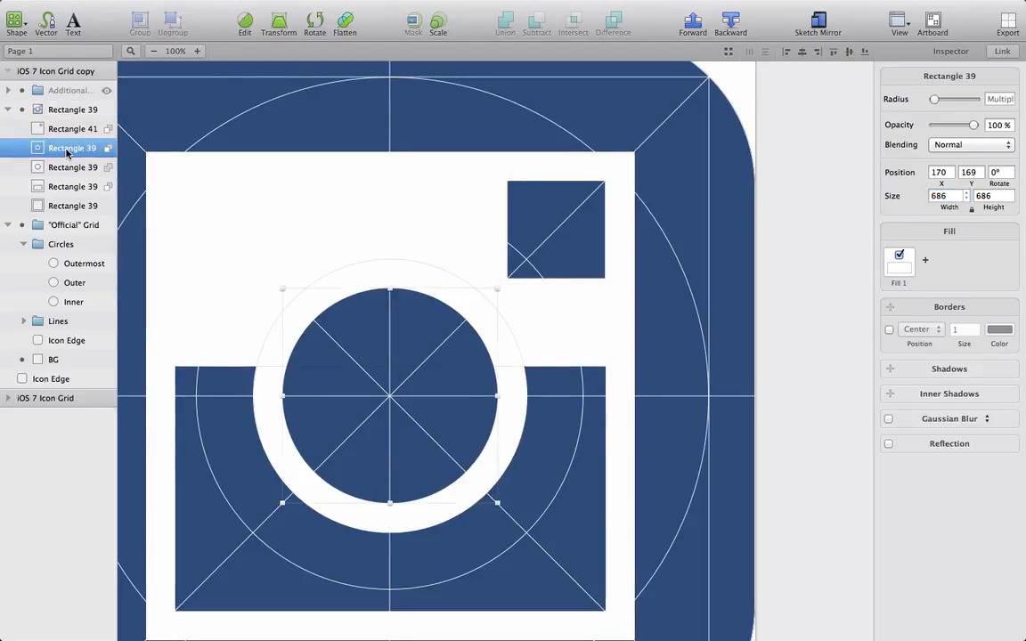
left_click(67, 167)
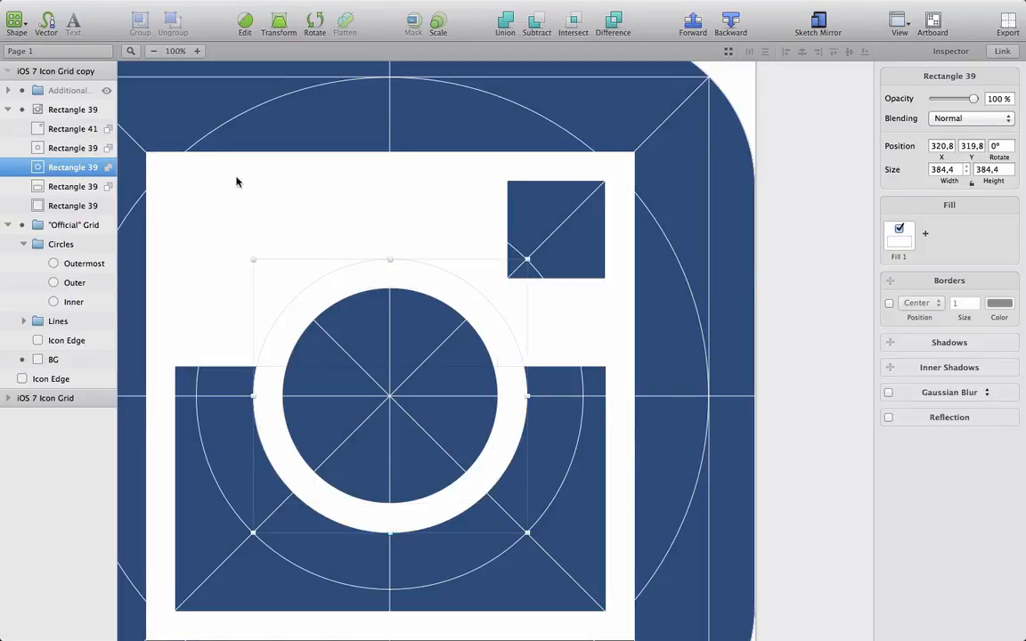
left_click(72, 110)
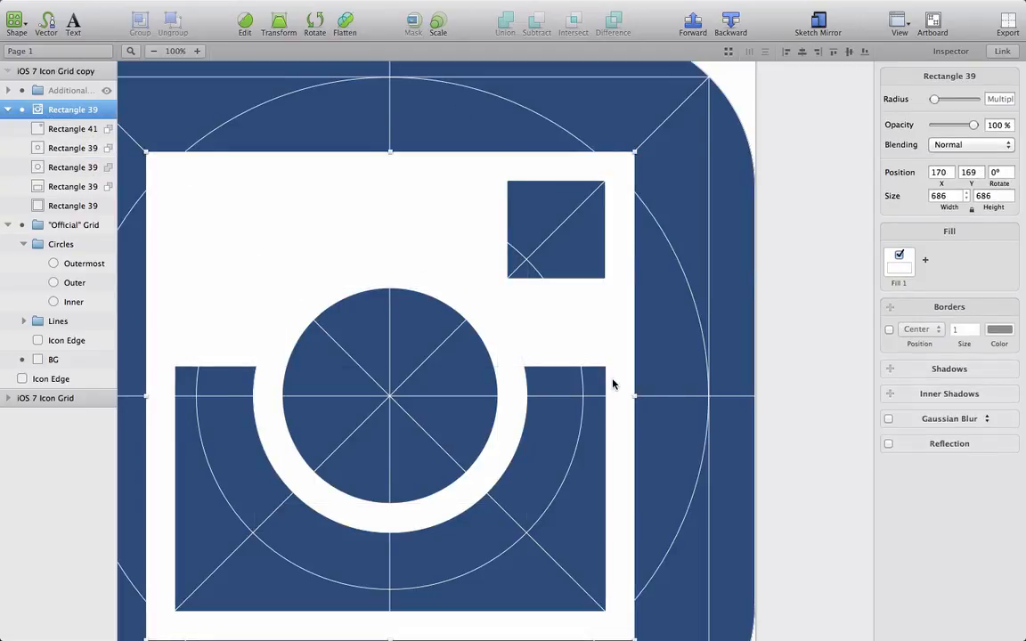
Step: Check the outer lens circle's position and size for whole-pixel values and view the complete icon
left_click_drag(634, 395, 633, 394)
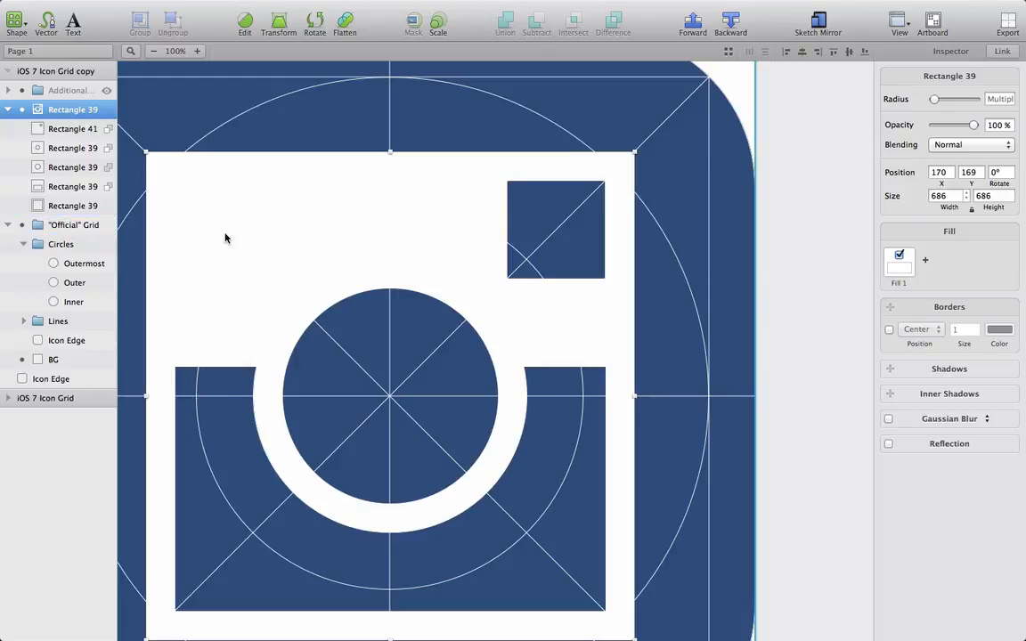
left_click(64, 168)
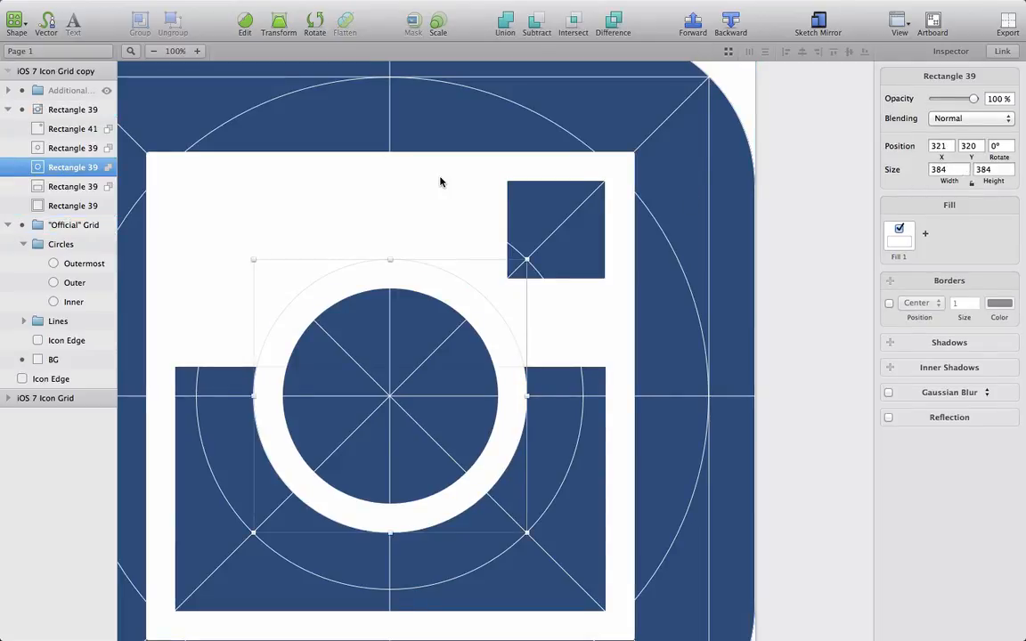
left_click(419, 194)
left_click_drag(418, 194, 446, 207)
left_click(79, 108)
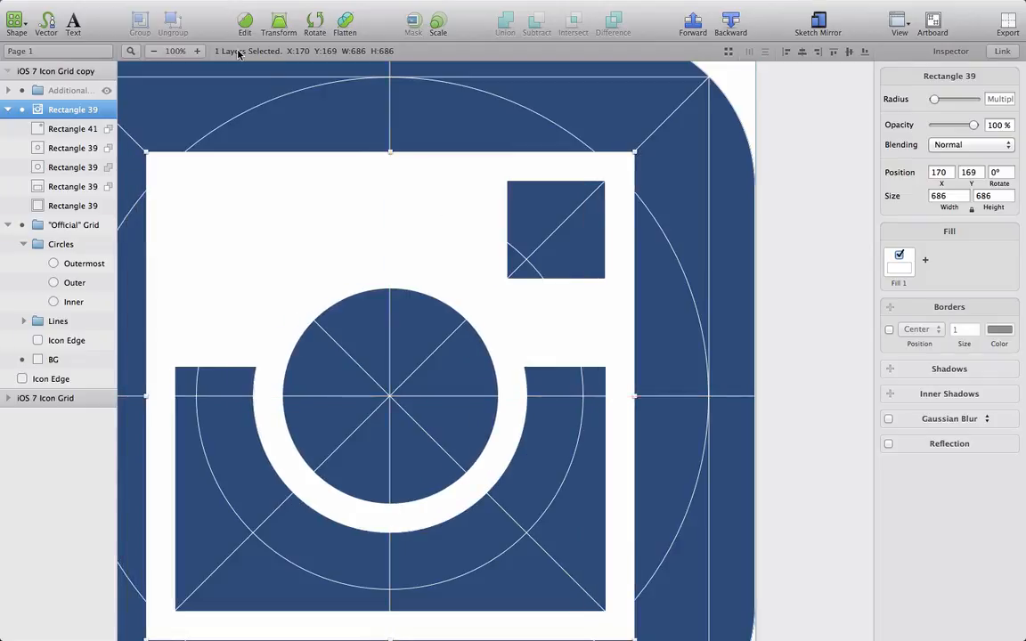
left_click(154, 51)
left_click(669, 273)
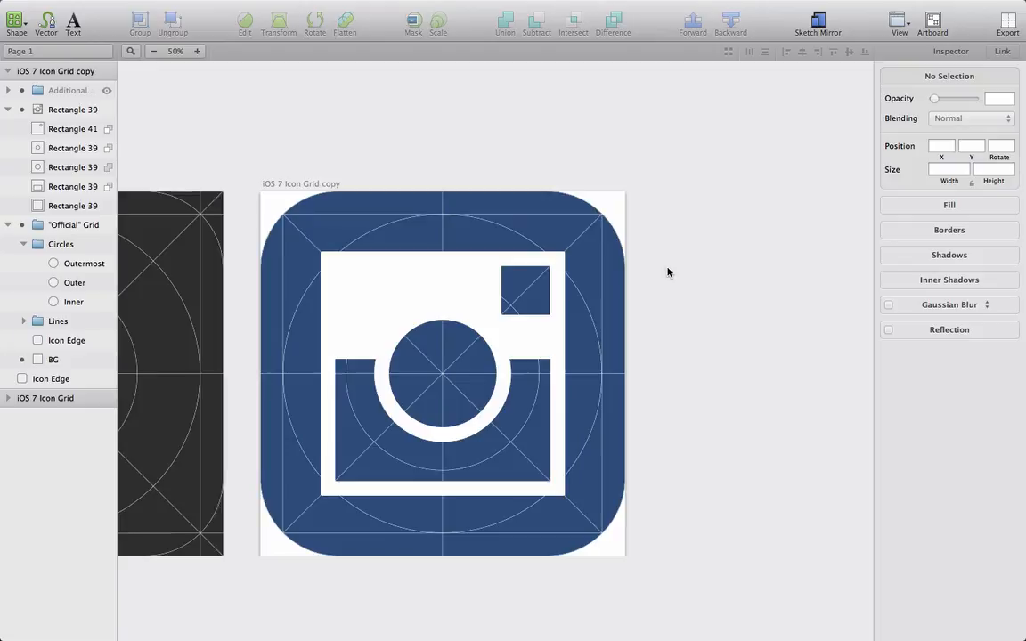
Step: Set the corner radius of the camera's outer body rectangle to 20 and hide the "Official" grid
left_click(439, 269)
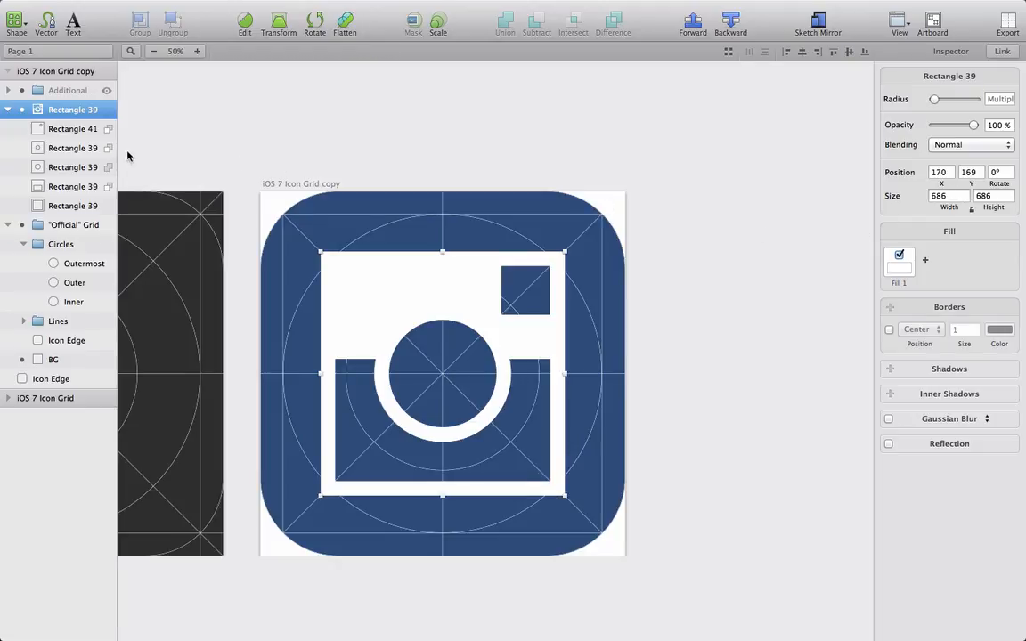
left_click(71, 204)
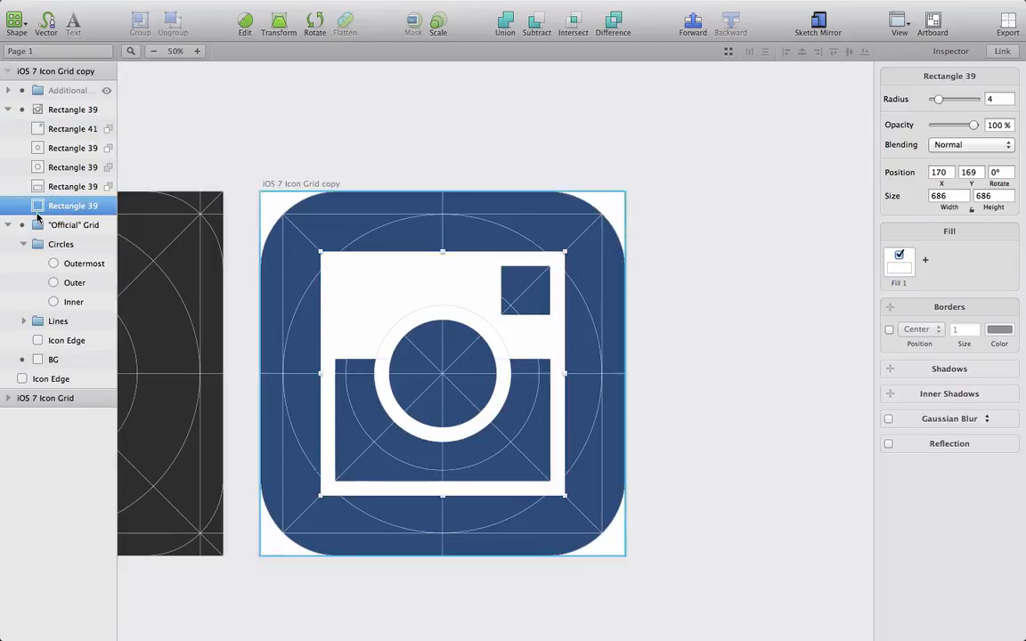
left_click(996, 100)
type("2")
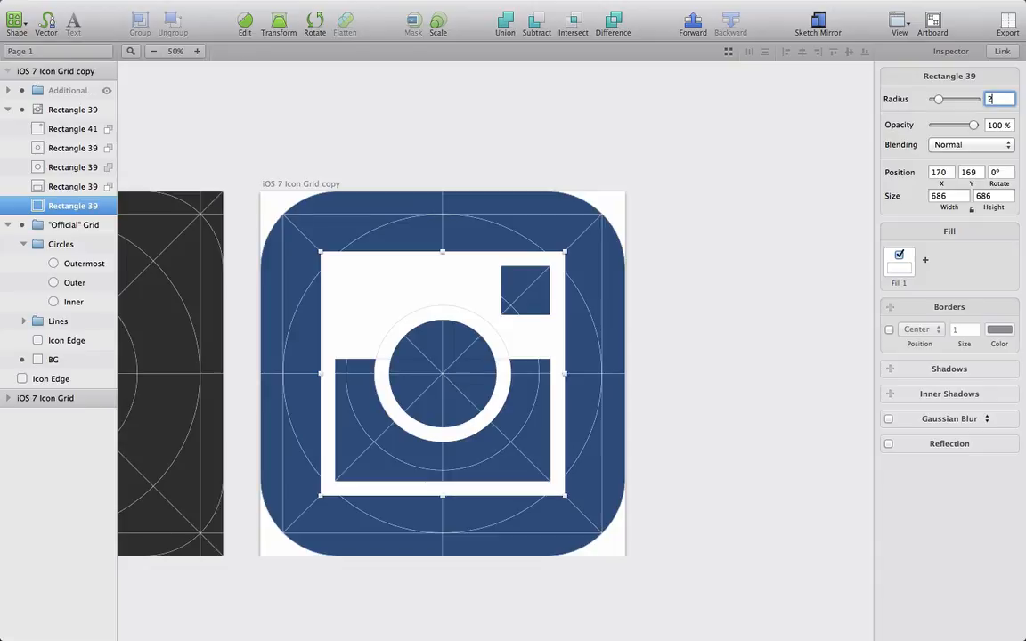
type("0")
key("Return")
left_click(107, 227)
left_click(635, 144)
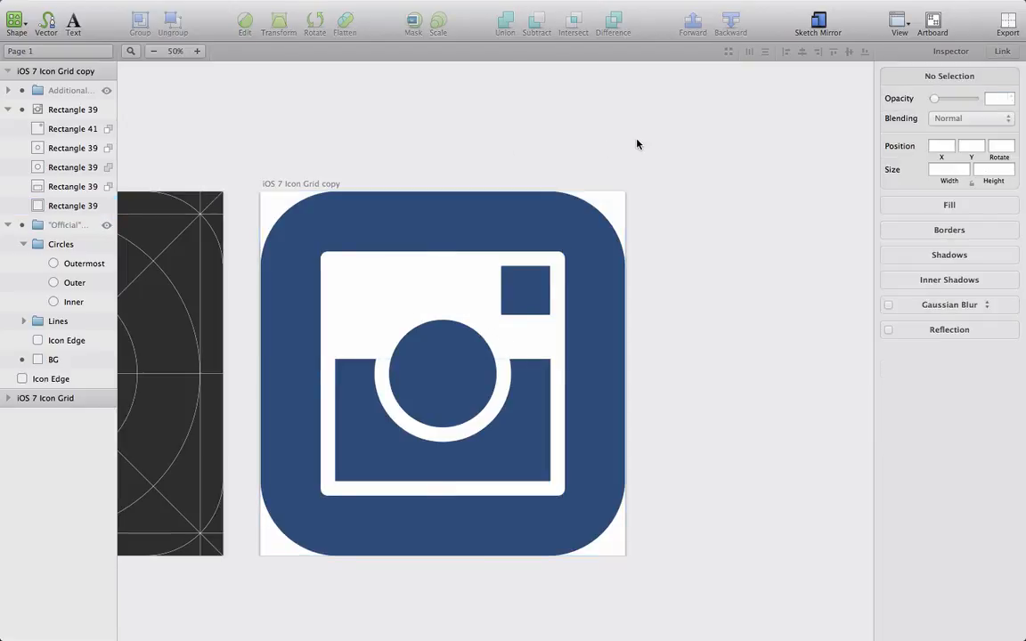
Step: Set the corner radius of the camera's small viewfinder square to 10
double_click(530, 316)
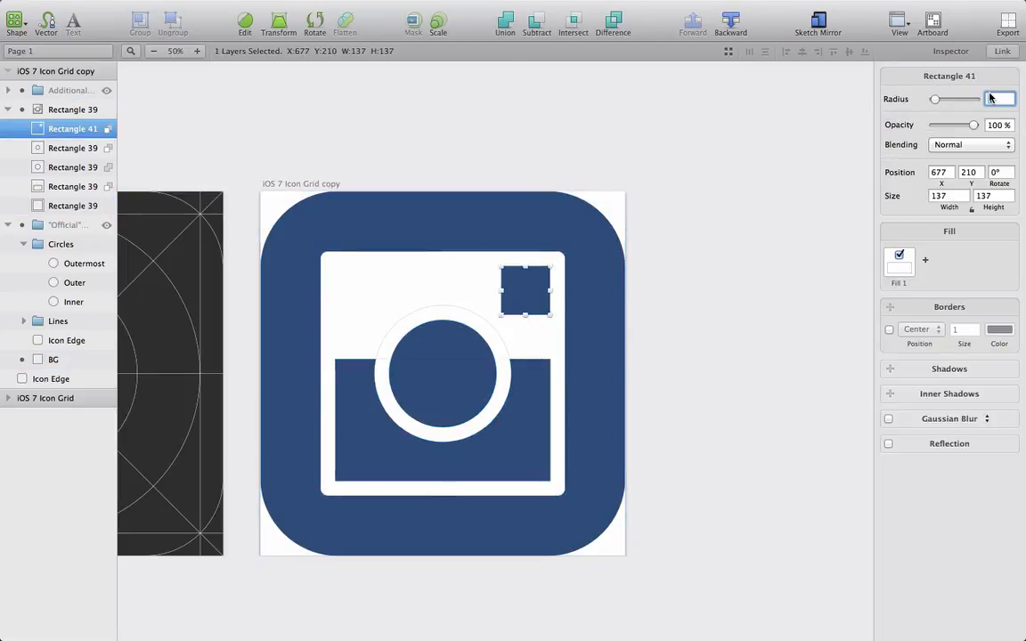
left_click(991, 98)
key("Return")
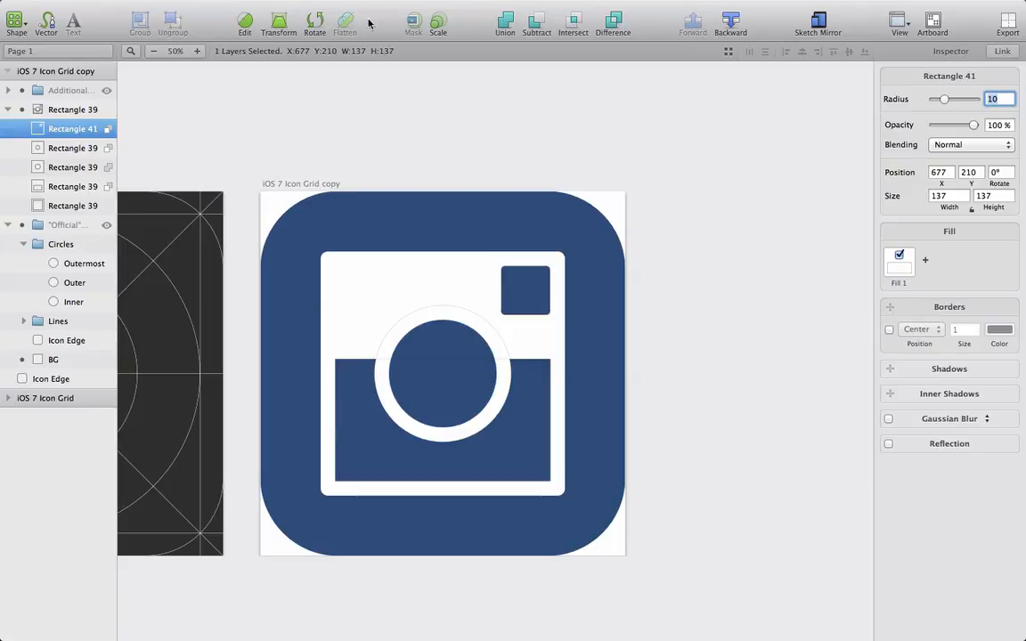
Step: Set the corner radius of the large rectangular cut-out in the camera's lower half to 15
left_click(199, 51)
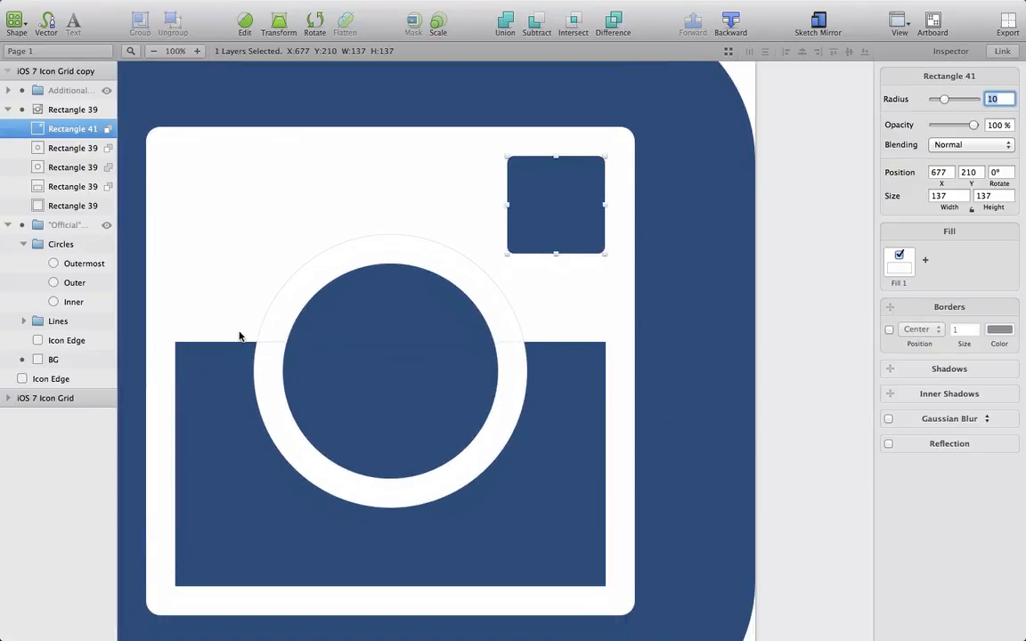
double_click(220, 348)
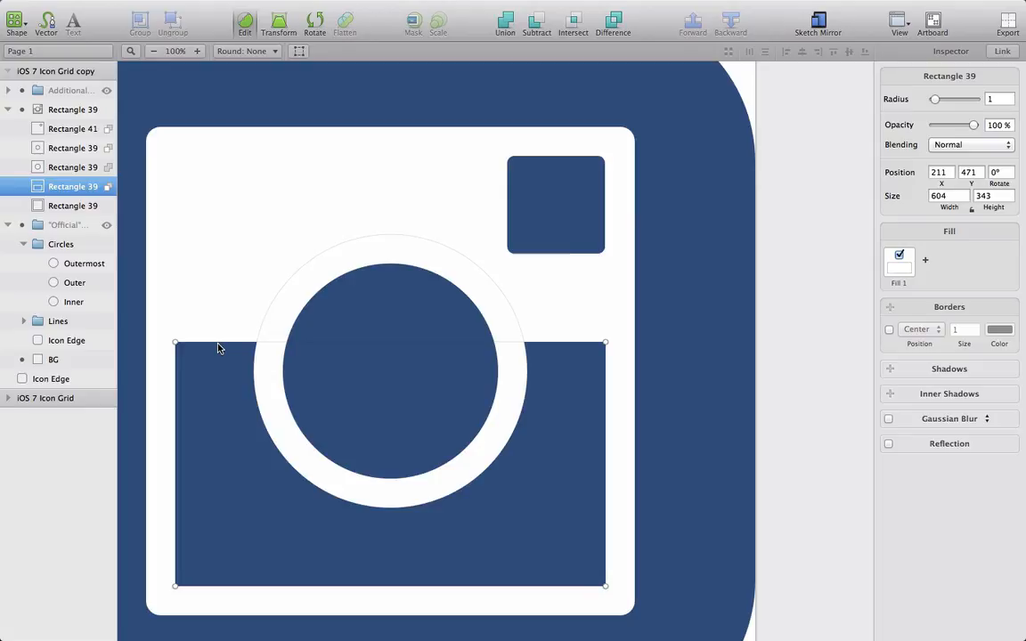
left_click(994, 98)
key("Return")
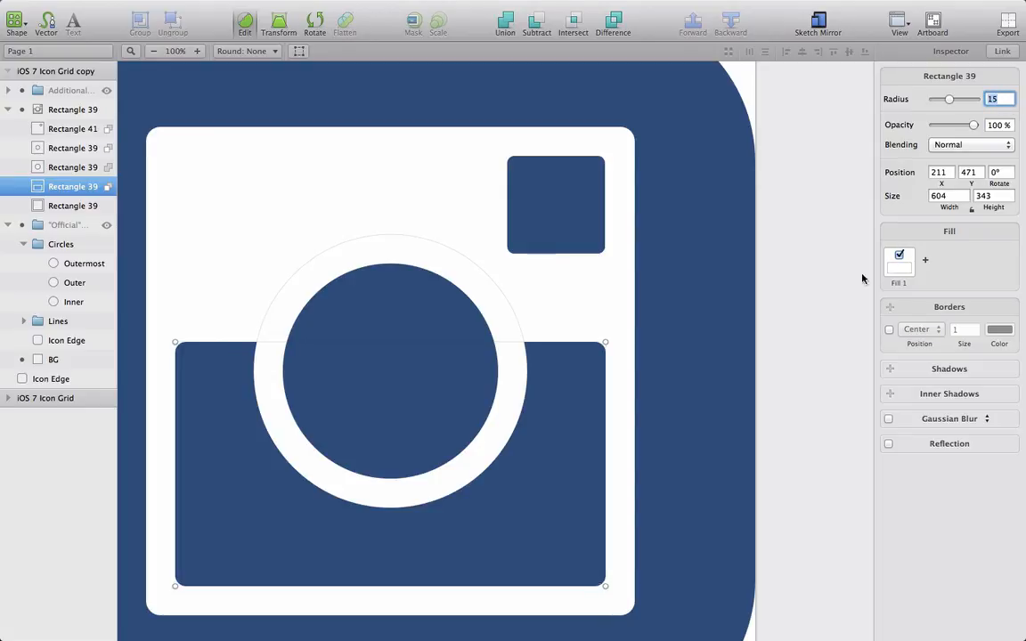
left_click(818, 281)
Step: Make the two upper corner points of the large lower cut-out sharp, keeping its lower corners rounded
left_click(187, 345)
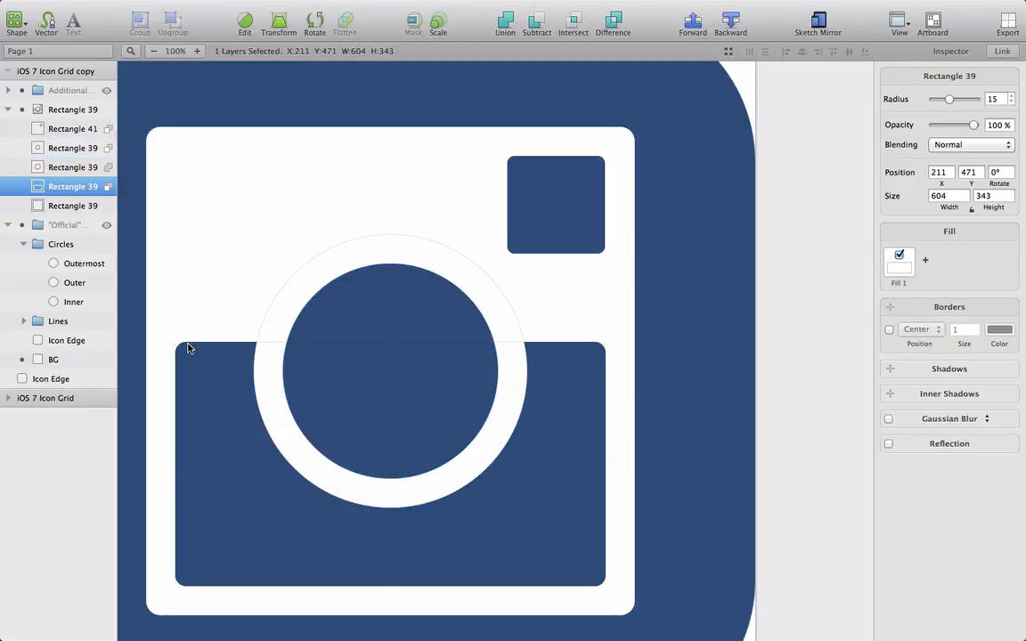
double_click(188, 348)
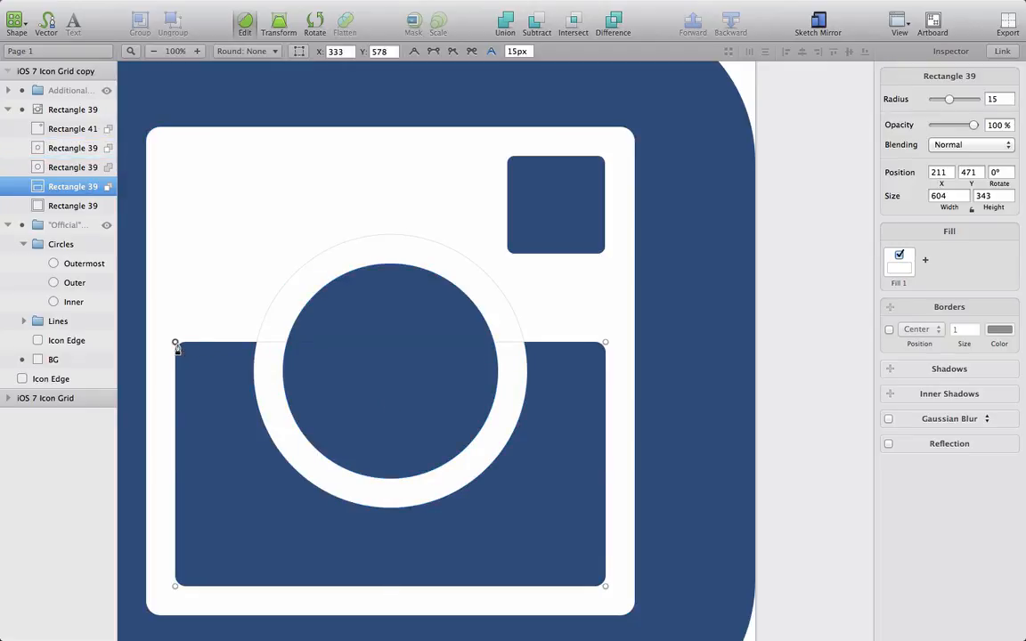
left_click(606, 344, "shift")
left_click(414, 53)
key("Escape")
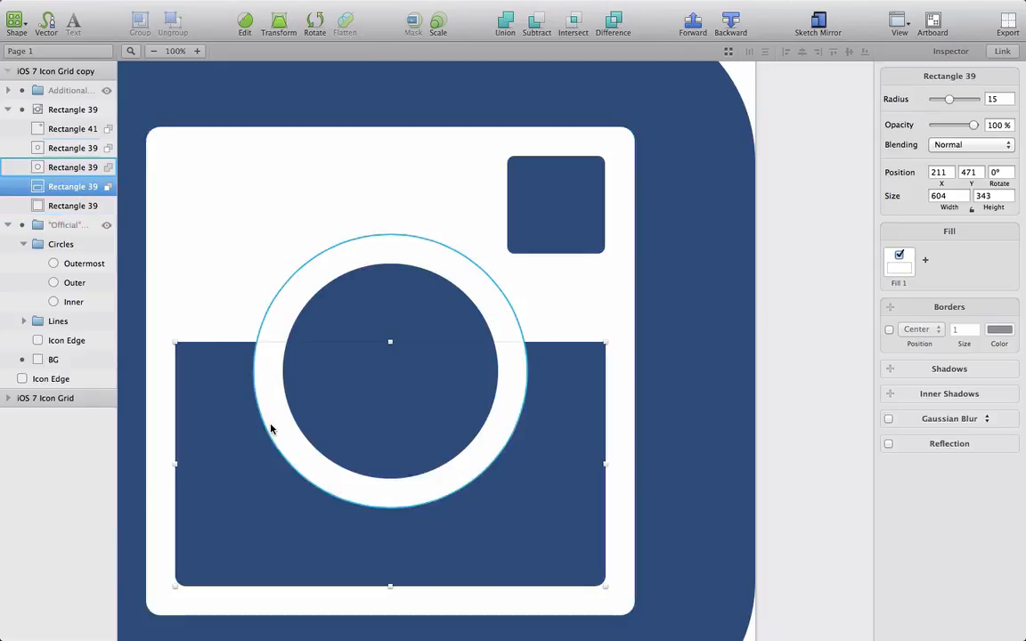
left_click(819, 353)
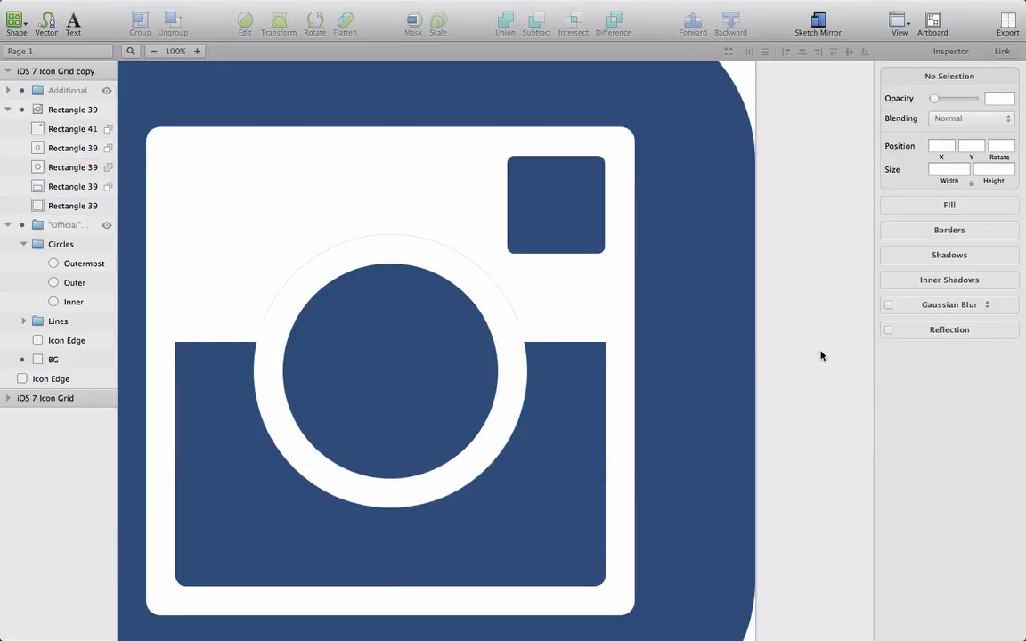
double_click(239, 345)
left_click(213, 354)
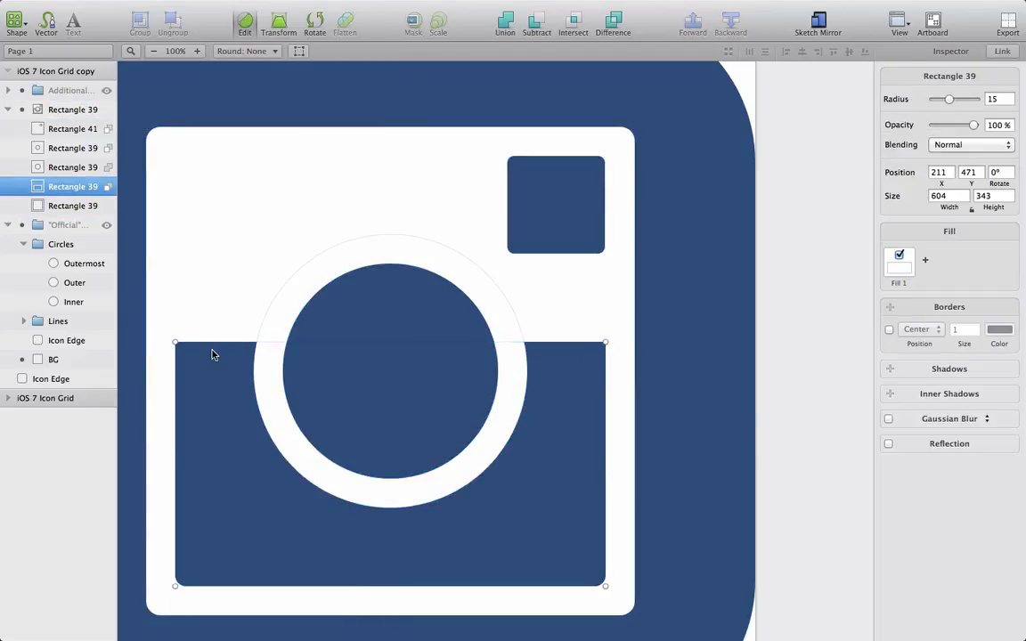
left_click(61, 204)
left_click(74, 188)
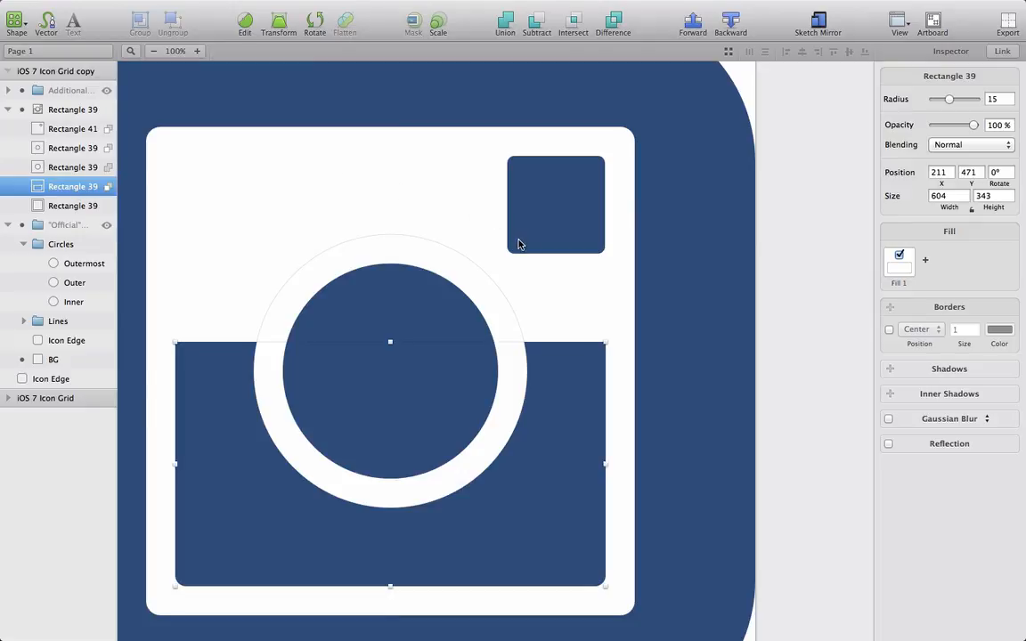
Step: Collapse the camera icon and "Official" grid layers and place a duplicate of the blue icon artboard beside the original
left_click(153, 51)
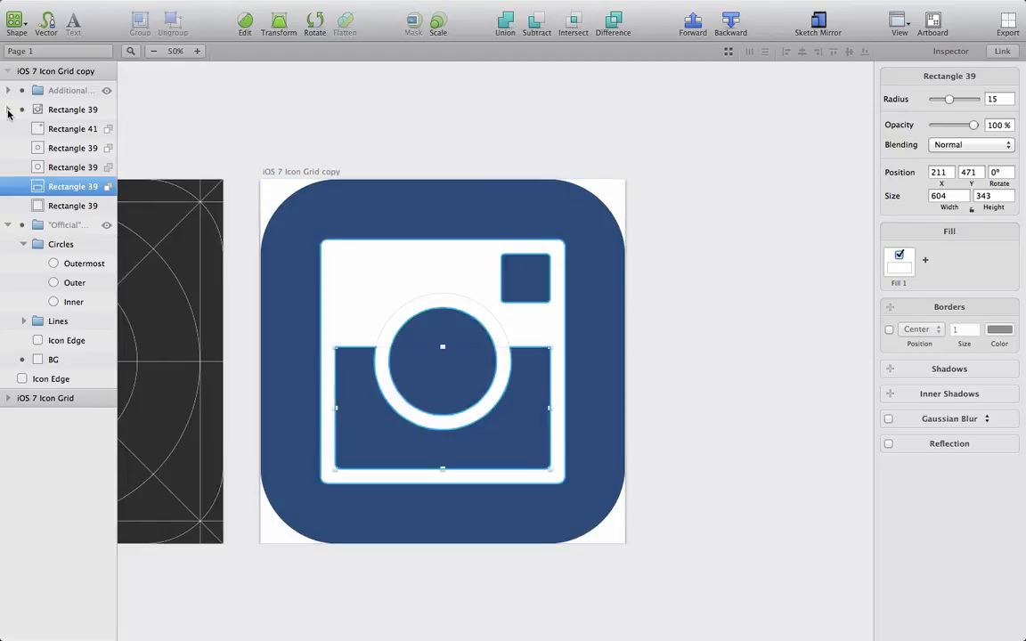
left_click(8, 224)
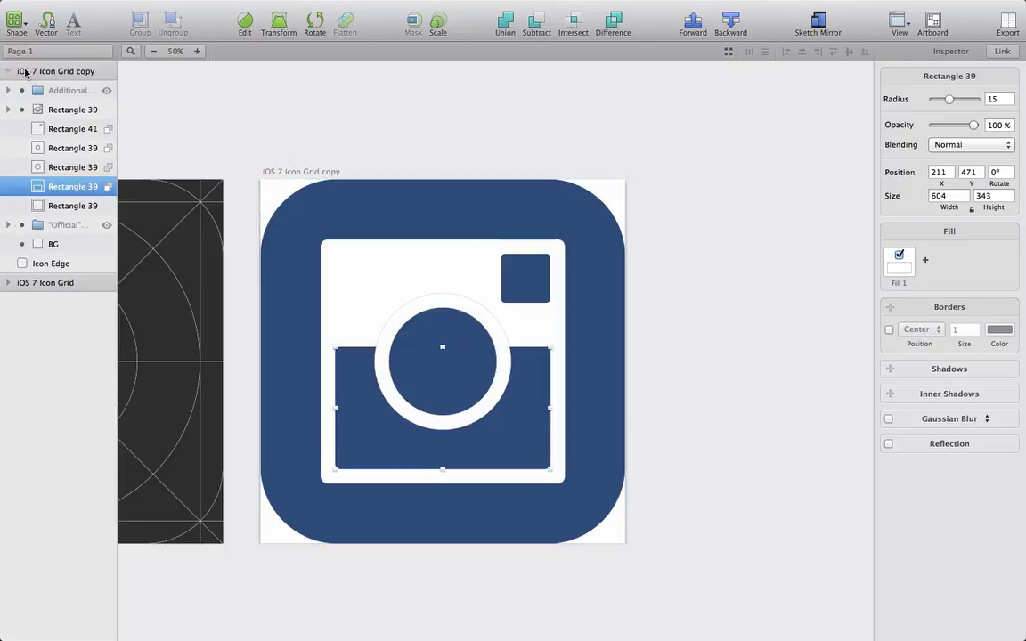
left_click(248, 102)
left_click(78, 71)
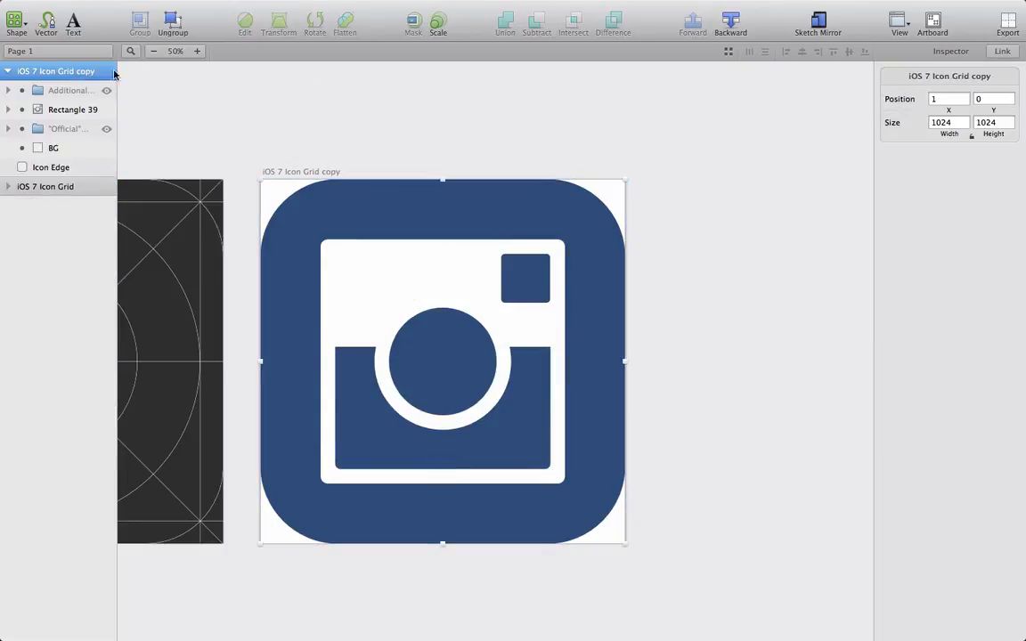
left_click(153, 50)
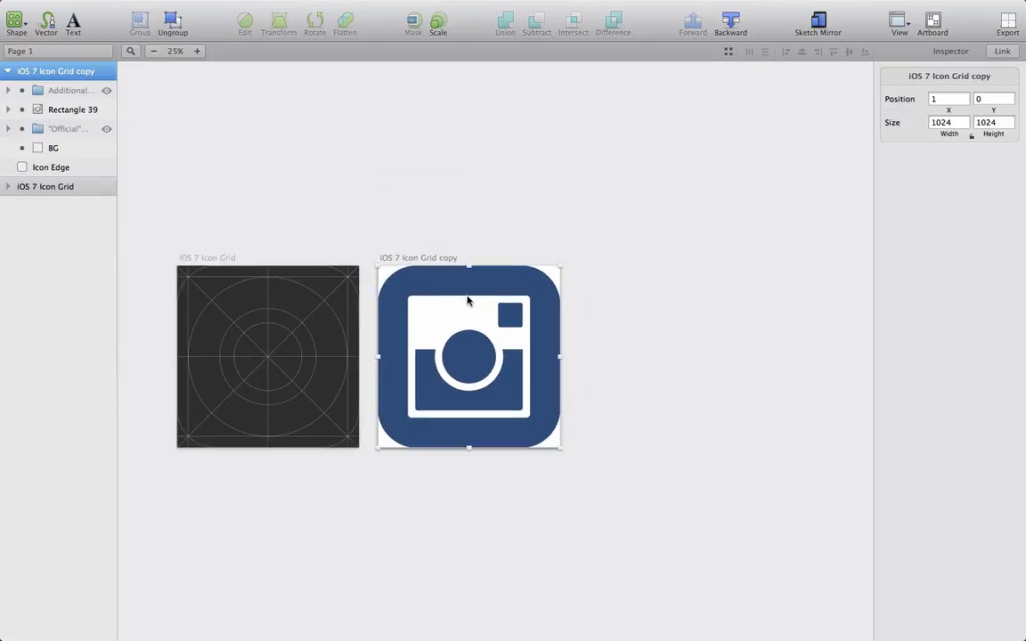
left_click_drag(467, 301, 683, 286)
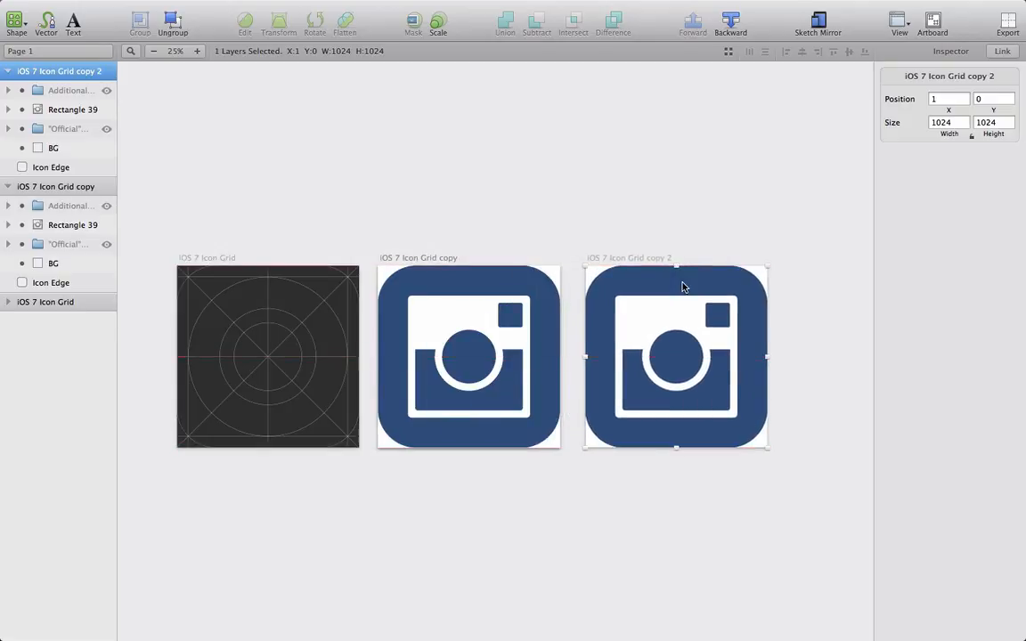
Step: Change the duplicate artboard's BG fill to a linear gradient and set its upper colour stop to 5591C4
scroll(682, 568, "right", 5)
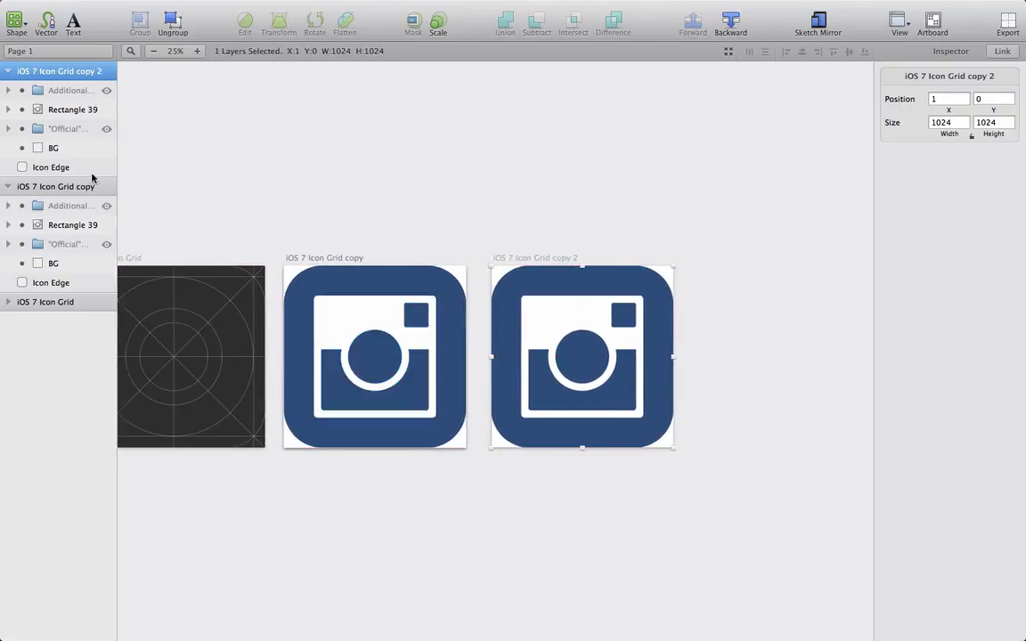
left_click(51, 146)
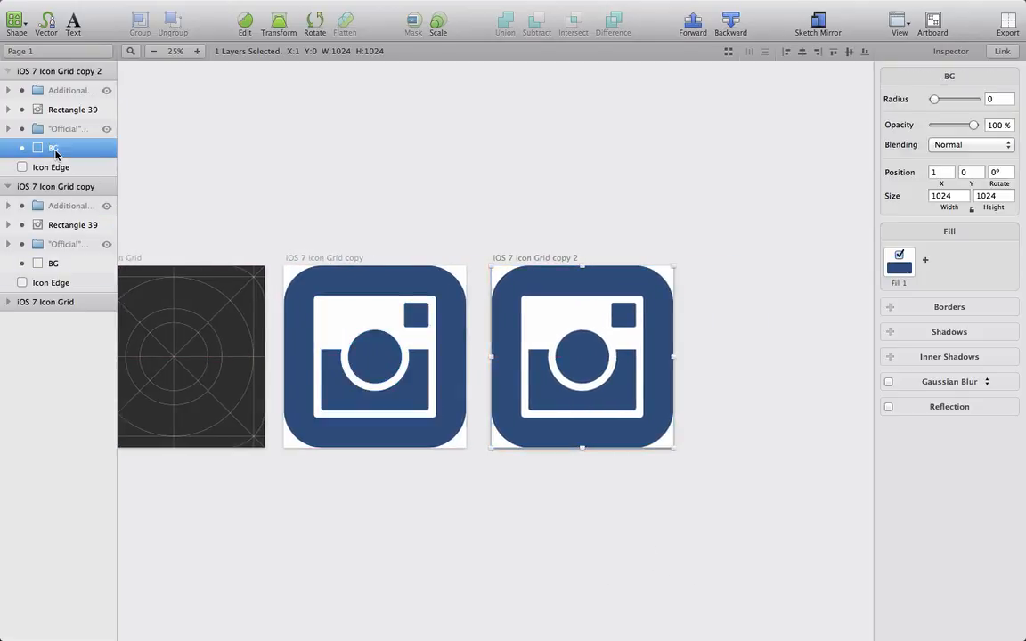
left_click(901, 273)
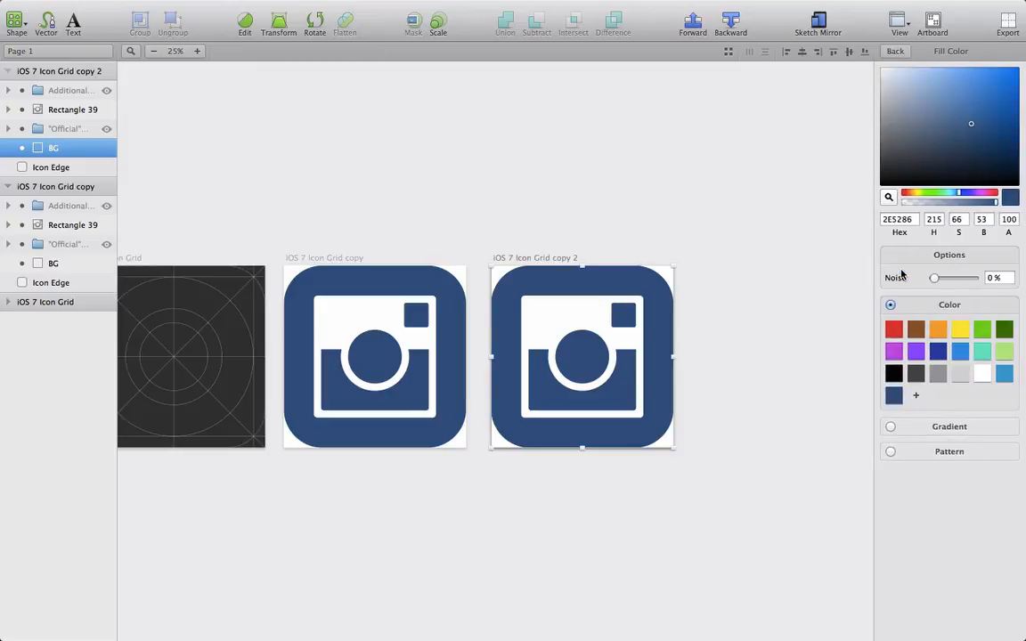
left_click(889, 428)
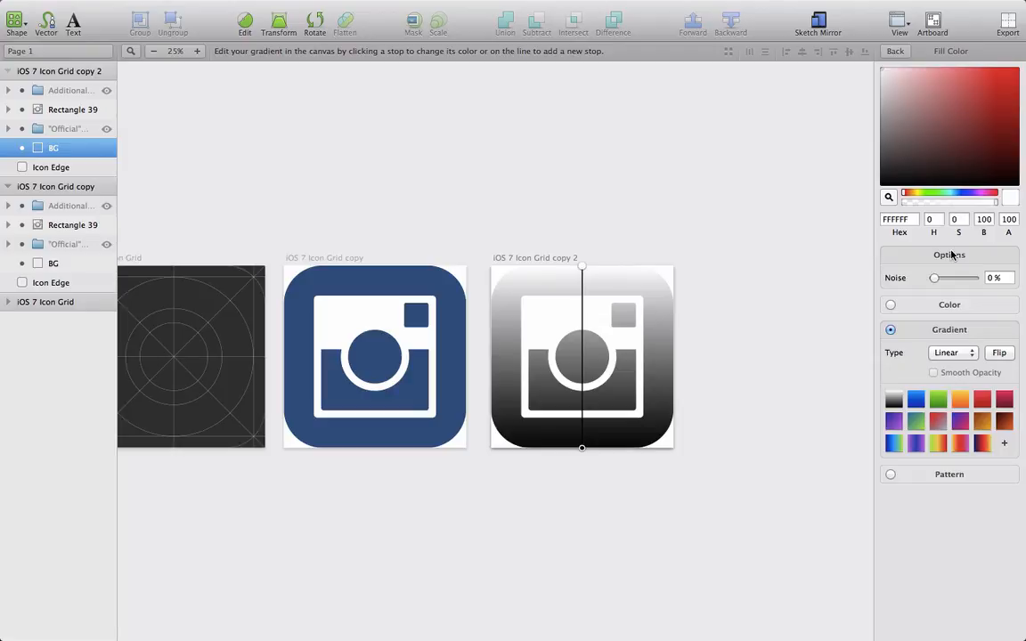
left_click(896, 220)
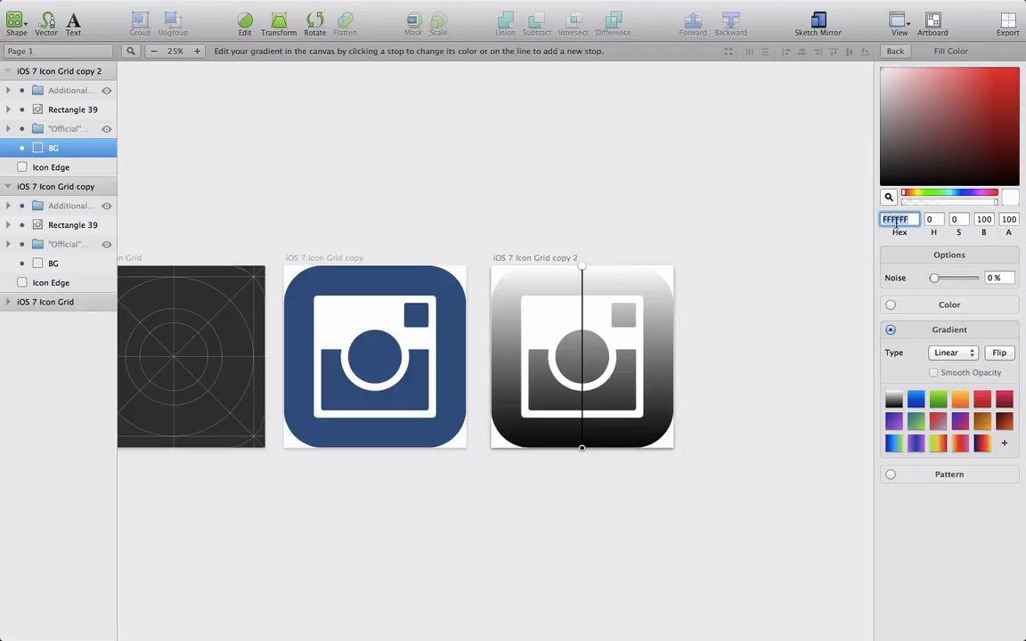
type("559")
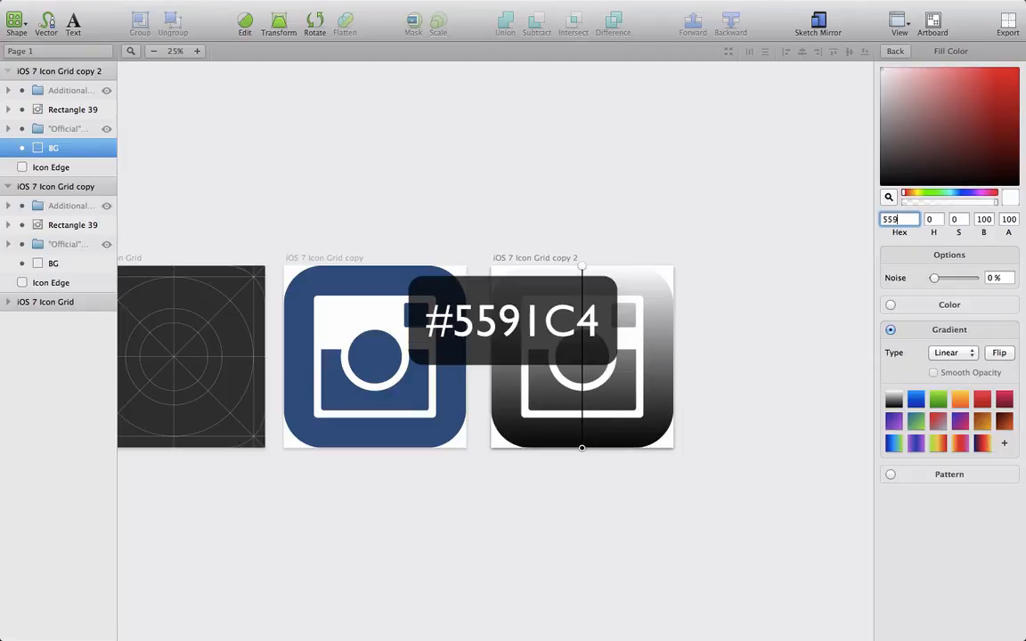
type("1C4")
key("Return")
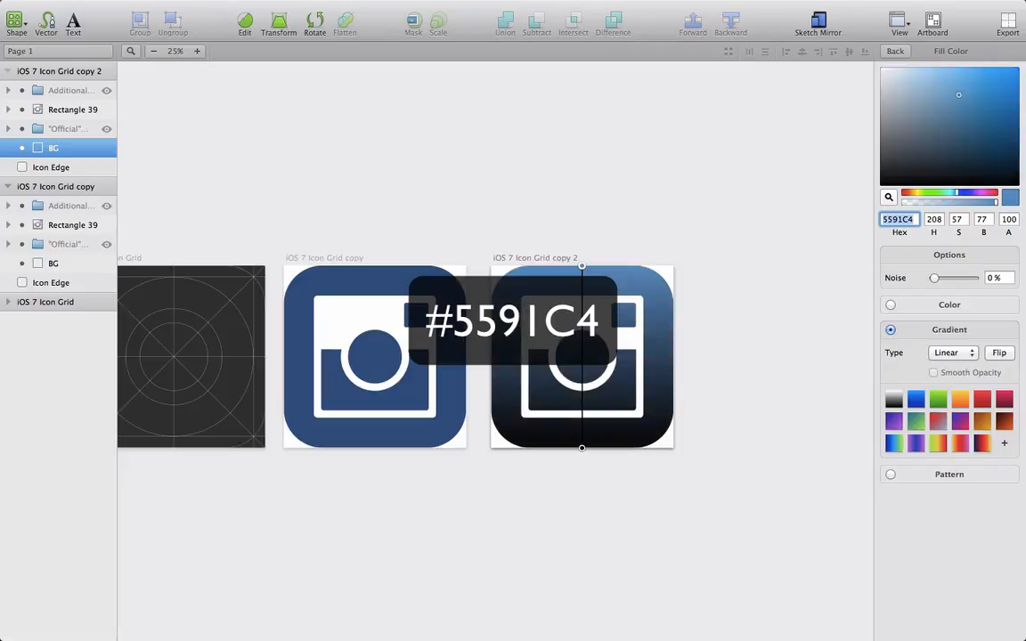
Step: Set the gradient's lower colour stop on the duplicate's BG to the dark blue sampled from the original icon's background
left_click(582, 450)
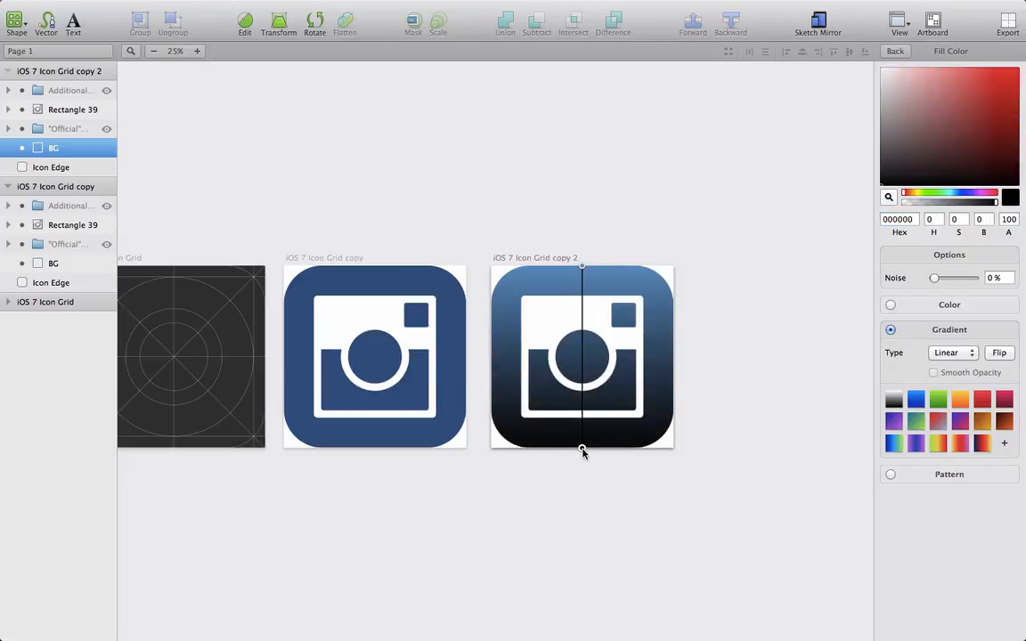
left_click(887, 197)
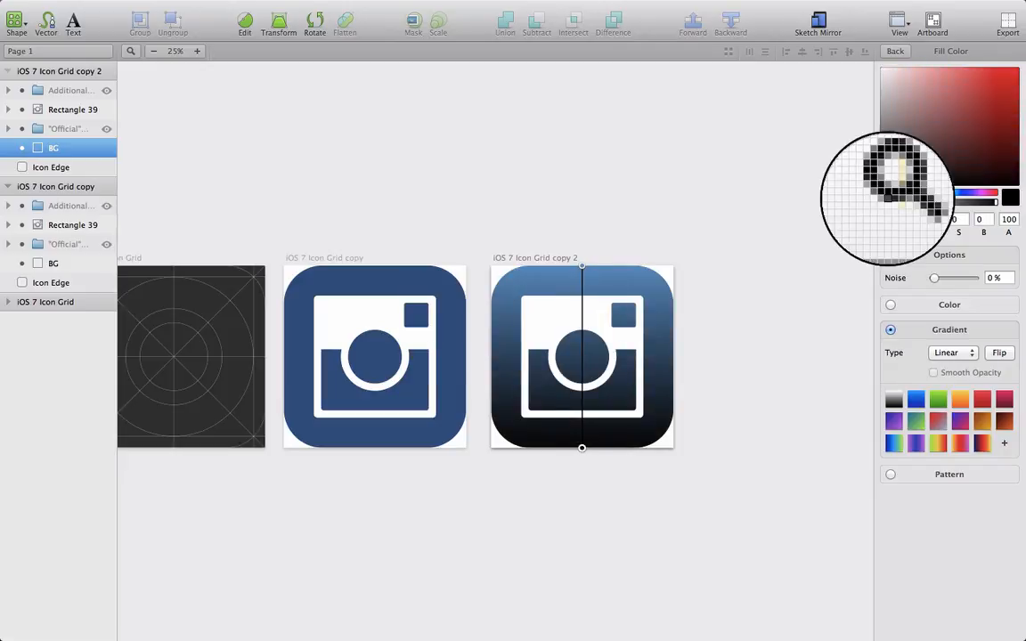
left_click(385, 428)
key("Escape")
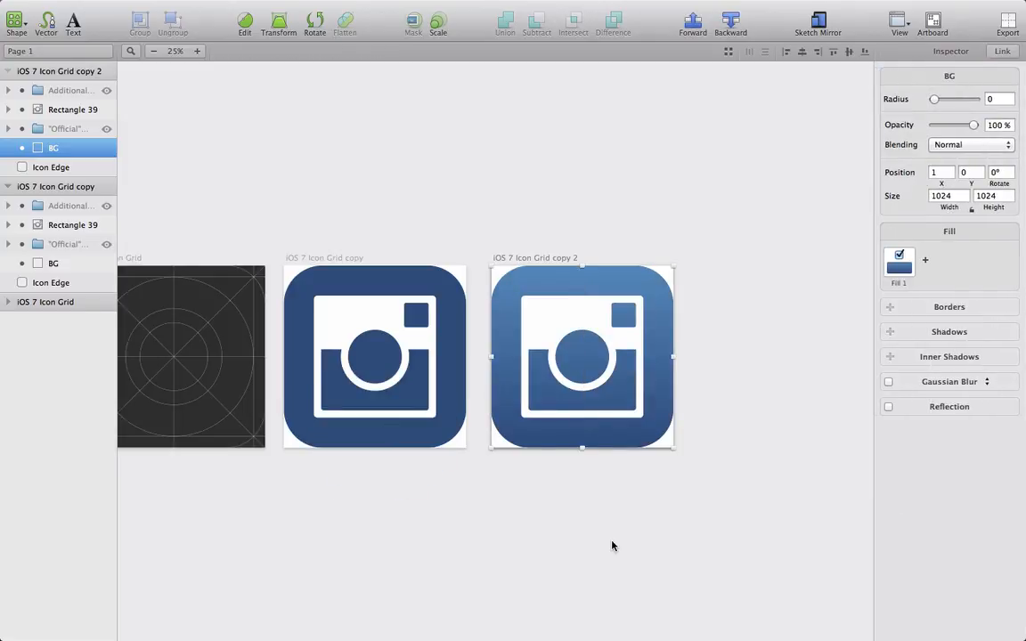
Step: Rename the flat blue artboard "Camera icon" and the gradient artboard "Camera icon gradient"
left_click(59, 190)
double_click(59, 190)
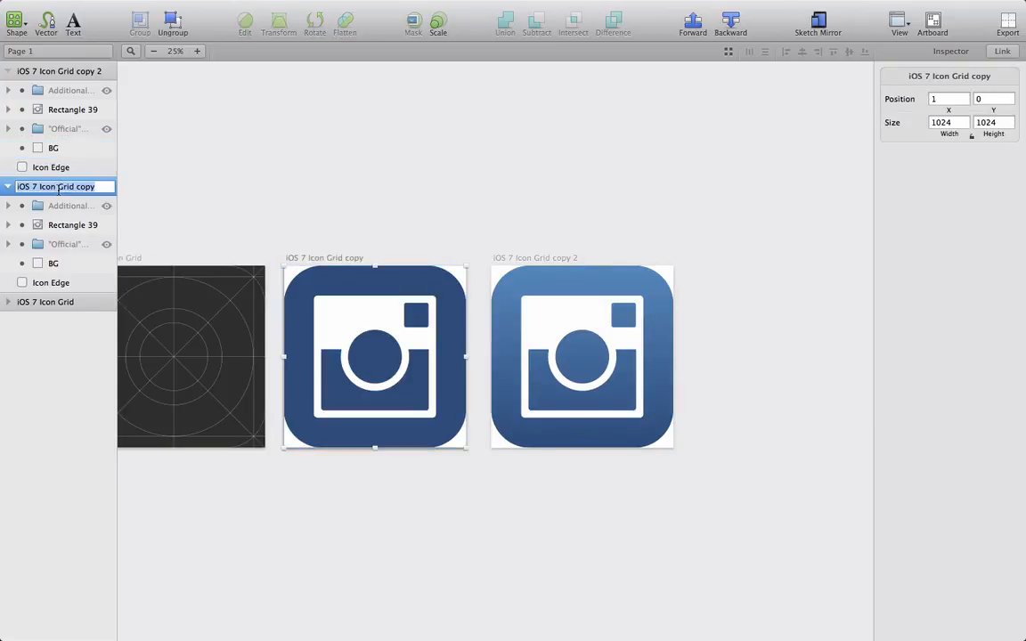
type("Camera icon")
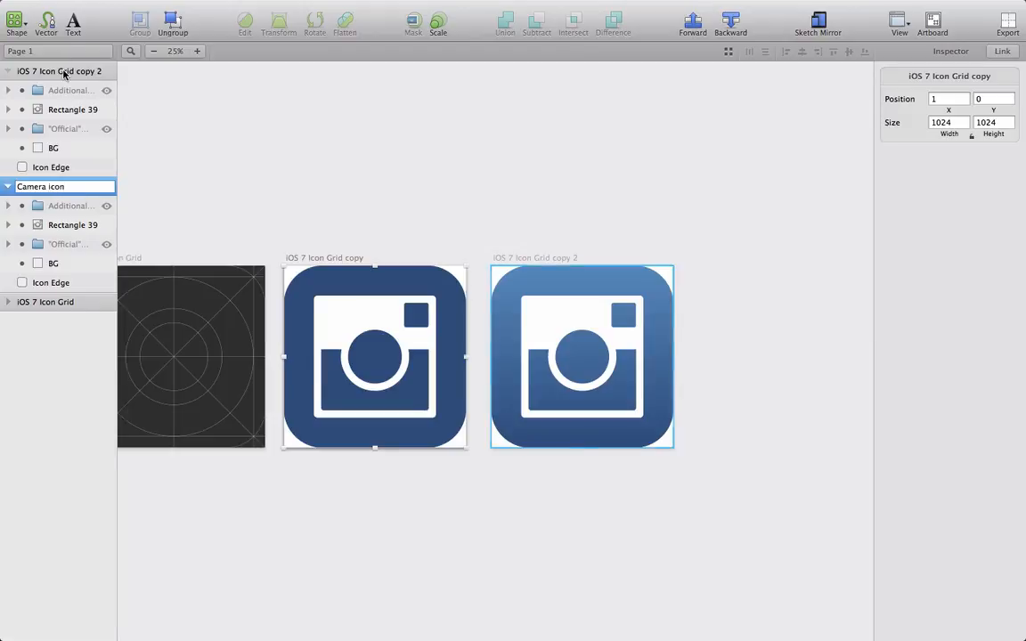
double_click(65, 71)
type("Camera icon gradient")
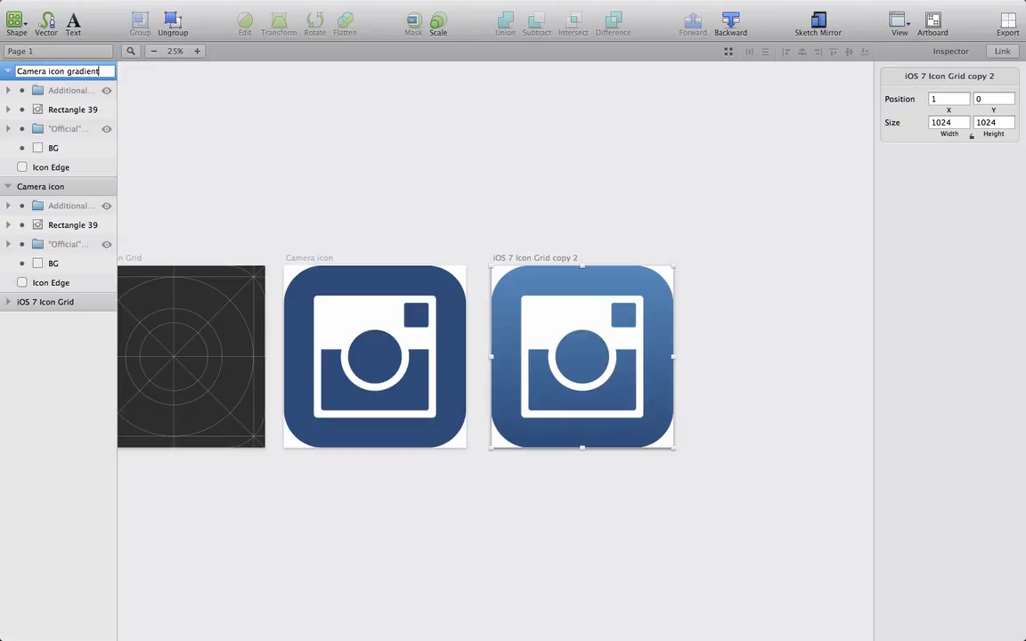
key("Return")
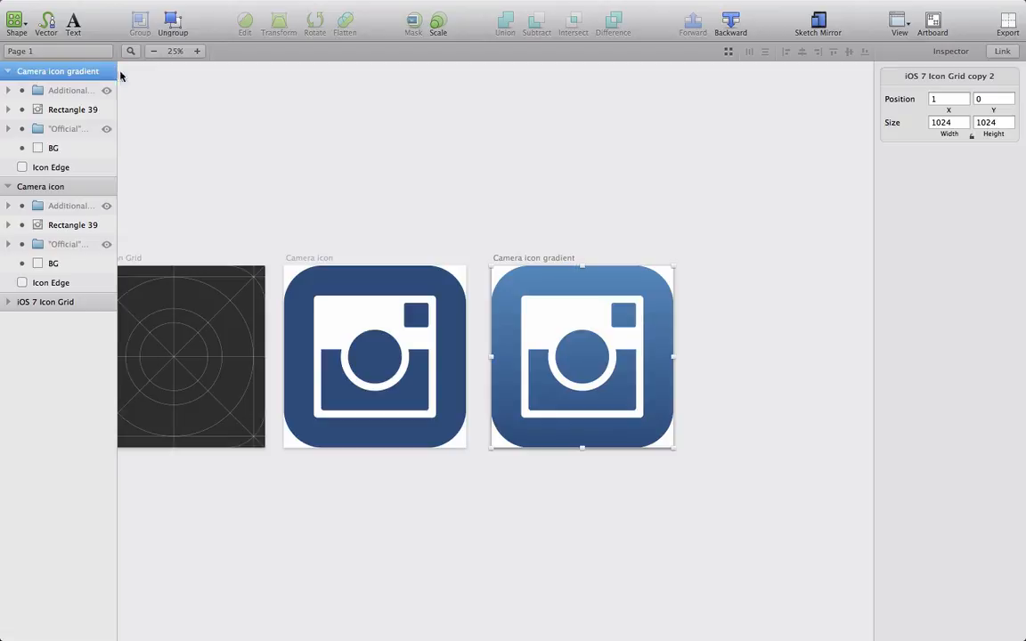
Step: Place a duplicate of the flat "Camera icon" artboard beside the gradient artboard, on its far side
left_click(97, 186)
scroll(389, 179, "right", 2)
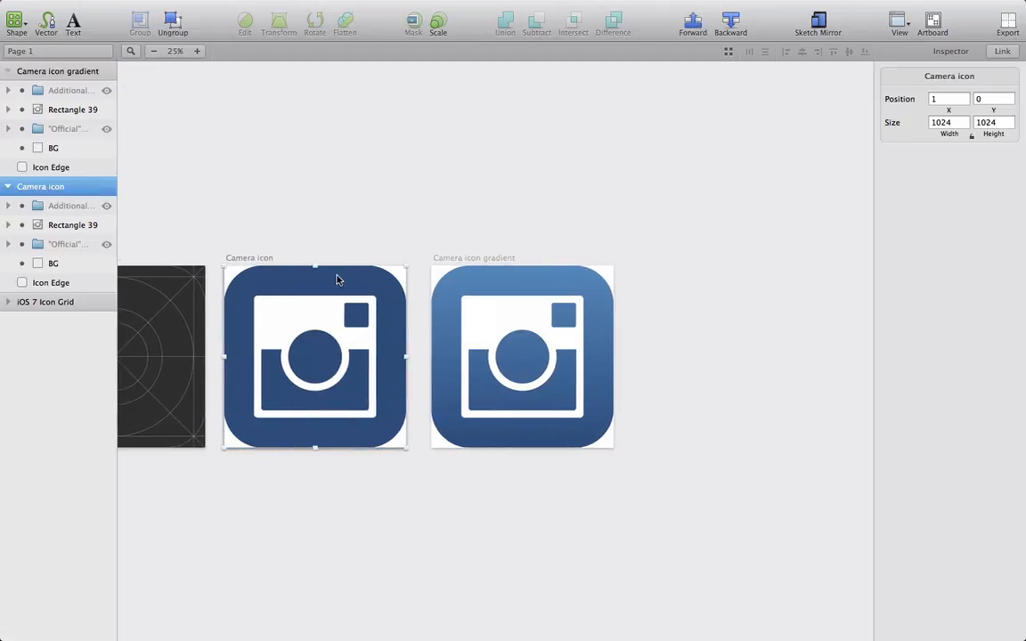
left_click_drag(339, 279, 748, 280)
left_click(782, 233)
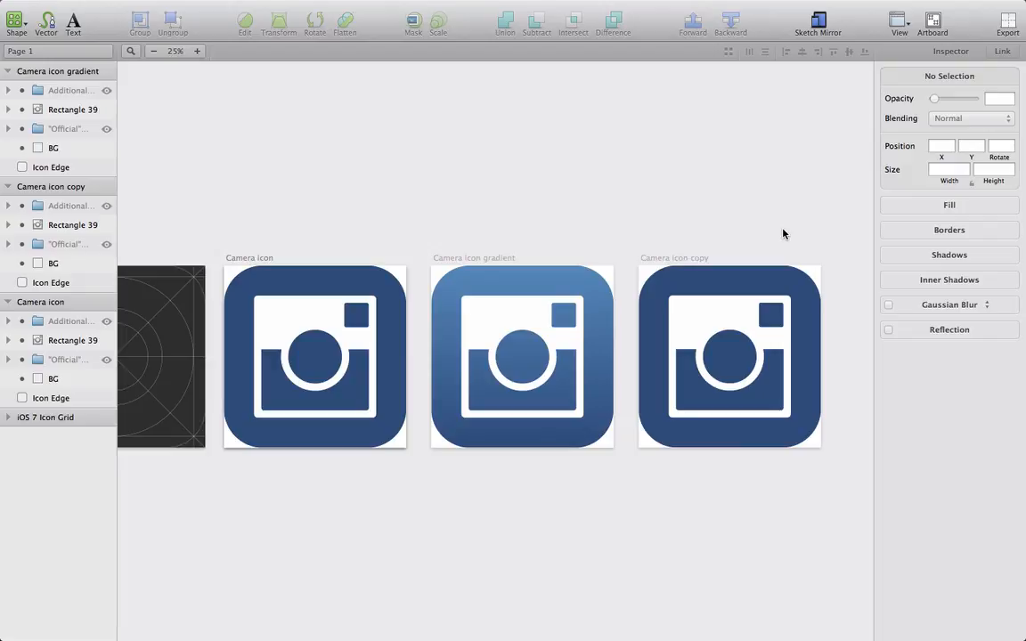
Step: Switch to the browser and examine the icon examples in the long shadow design article
key("super+Tab")
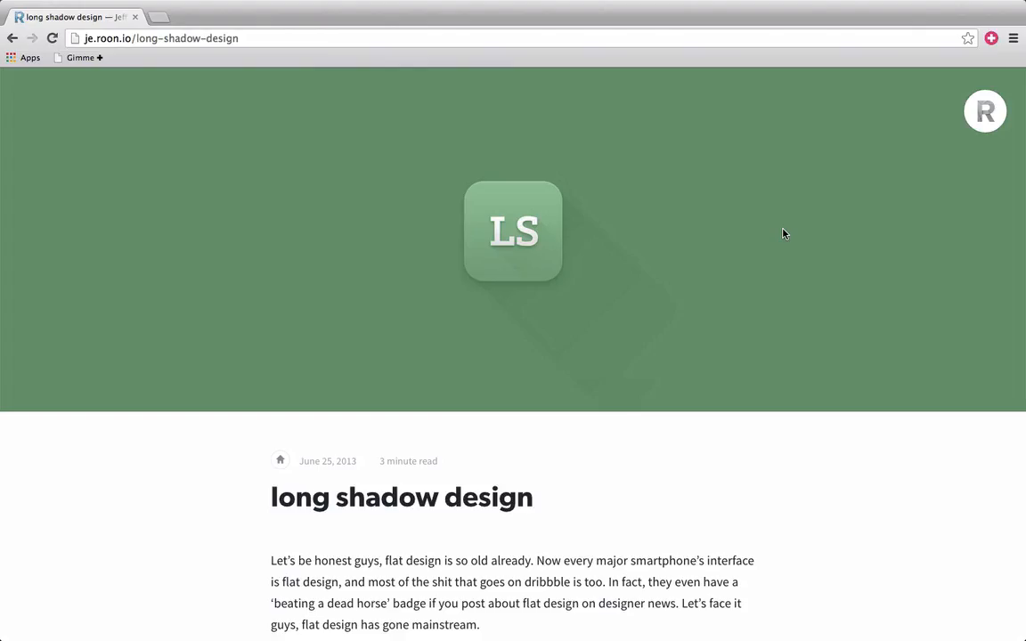
scroll(783, 233, "down", 10)
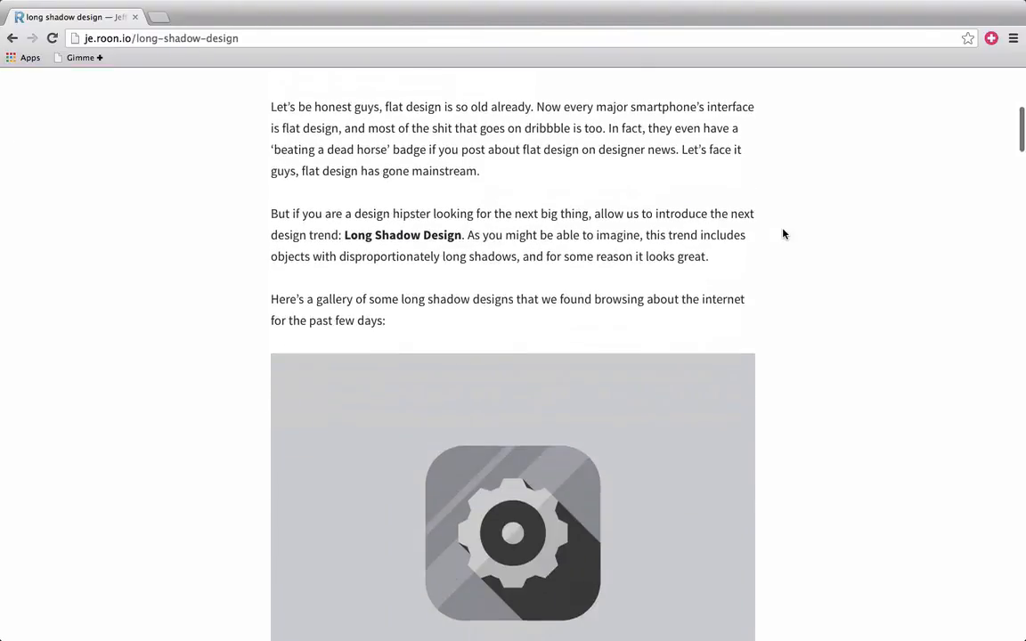
scroll(574, 481, "down", 8)
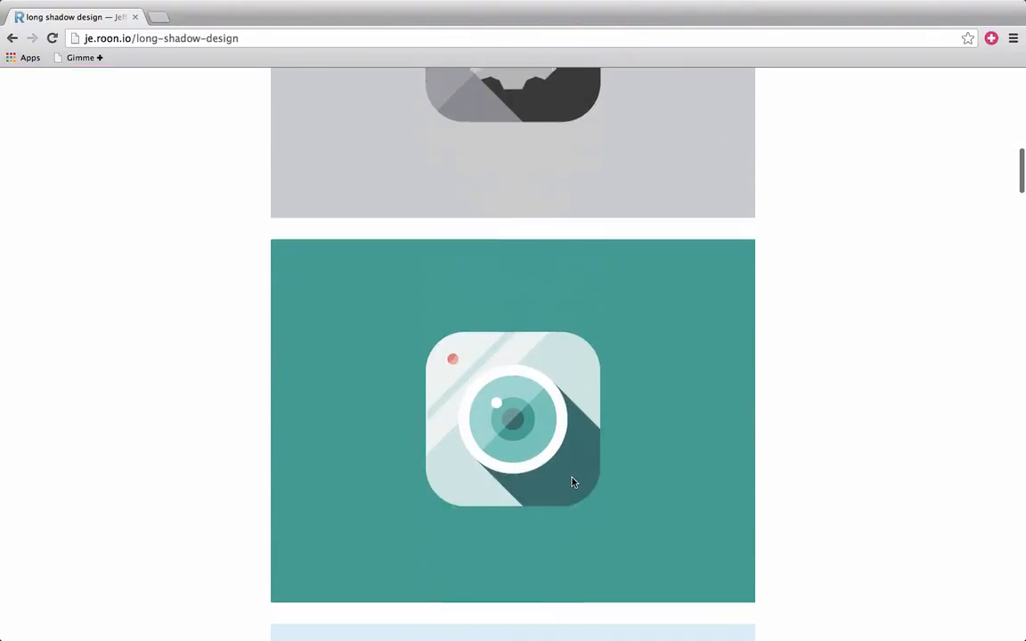
scroll(573, 459, "down", 15)
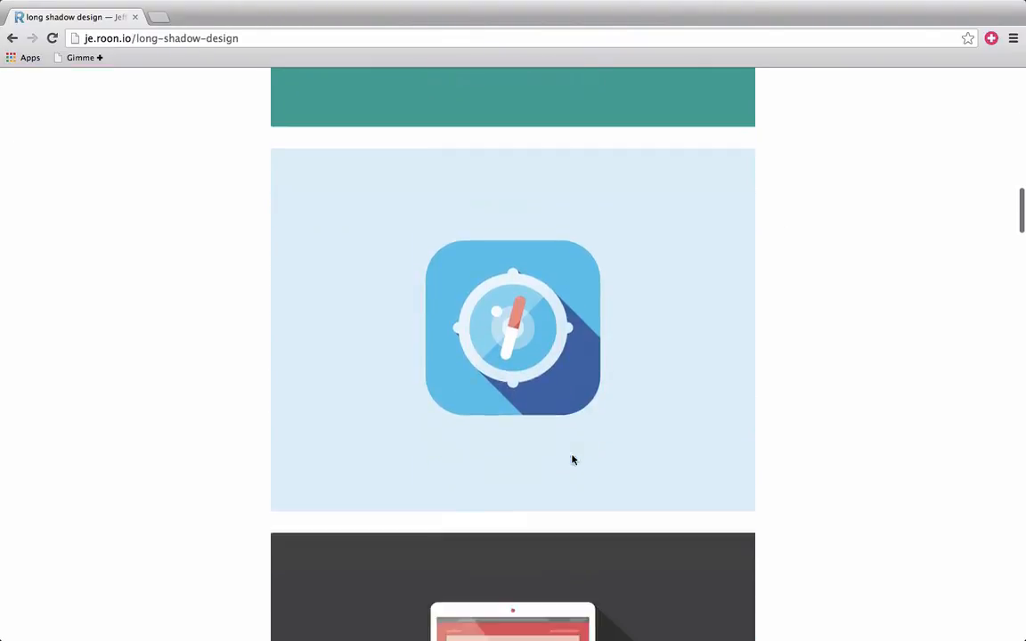
scroll(573, 459, "down", 3)
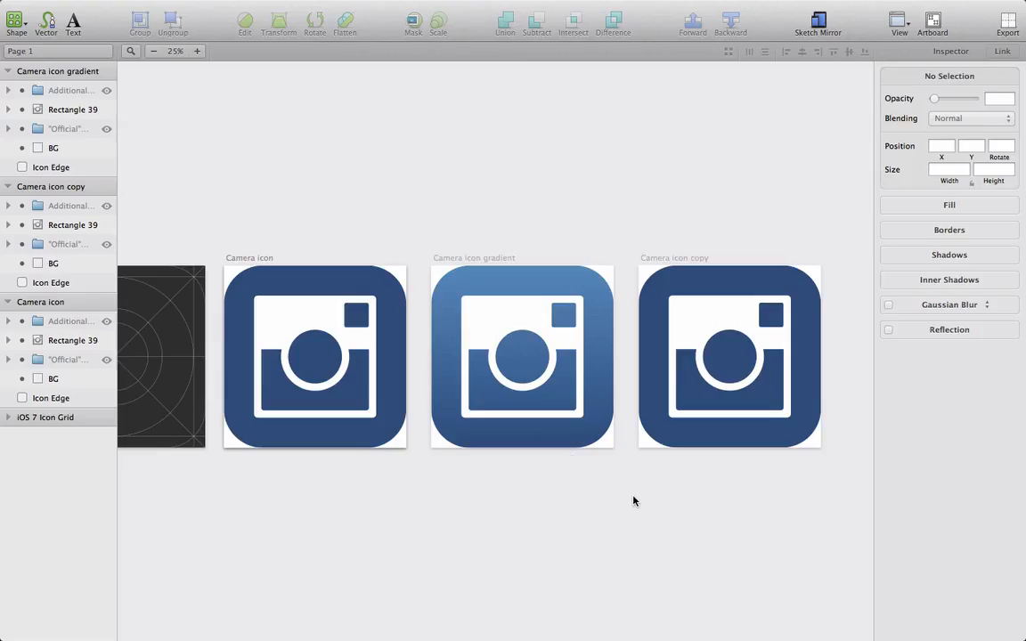
Step: In Sketch, draw a rectangle about 788 by 691 over the right half of the camera glyph on the "Camera icon copy" artboard
scroll(634, 499, "right", 3)
left_click(197, 51)
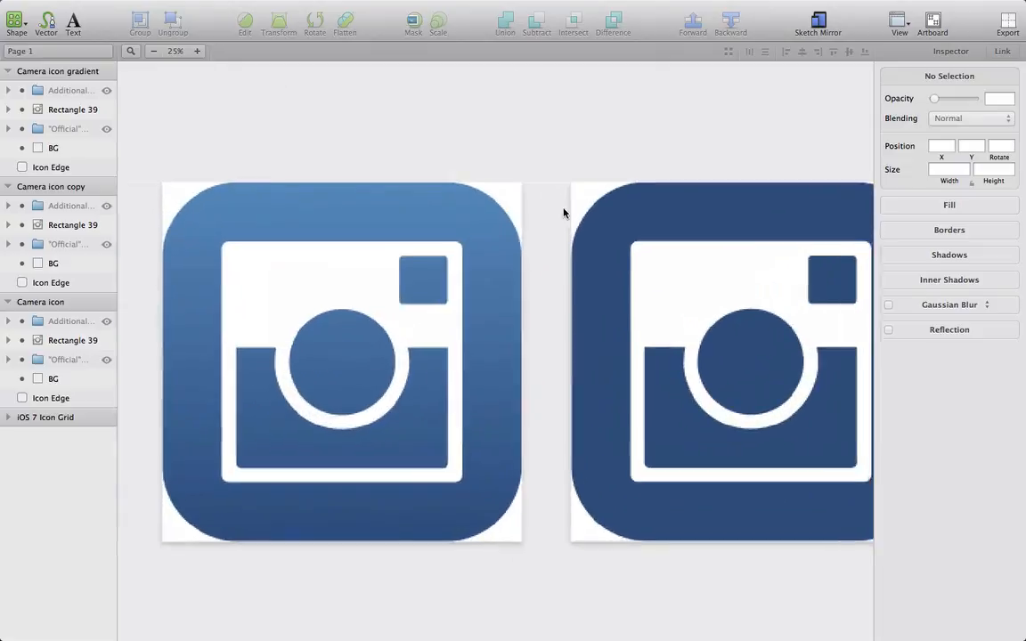
scroll(574, 212, "right", 5)
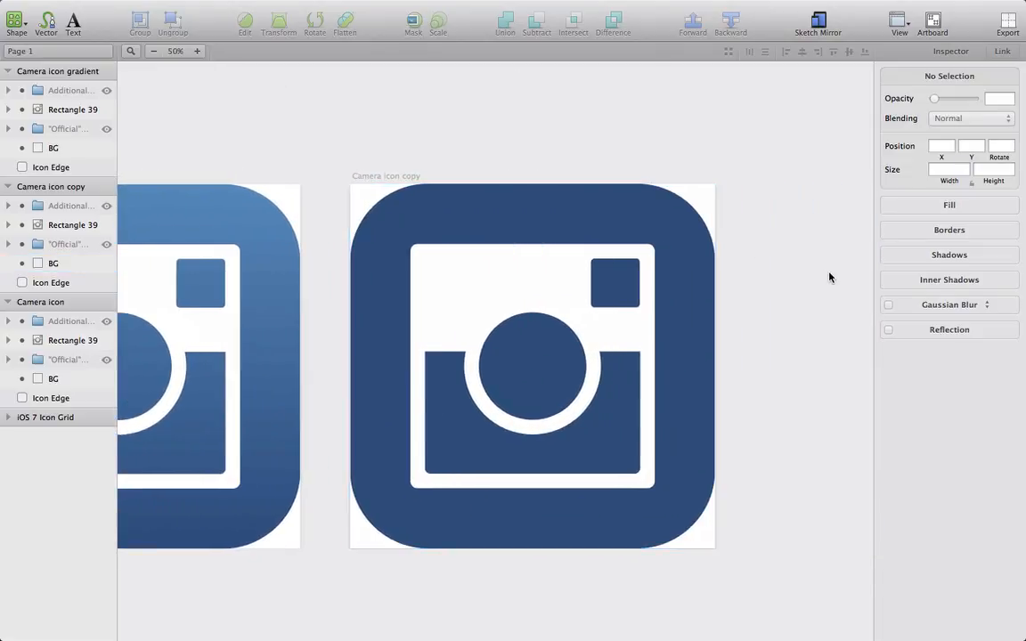
scroll(829, 278, "right", 3)
key("r")
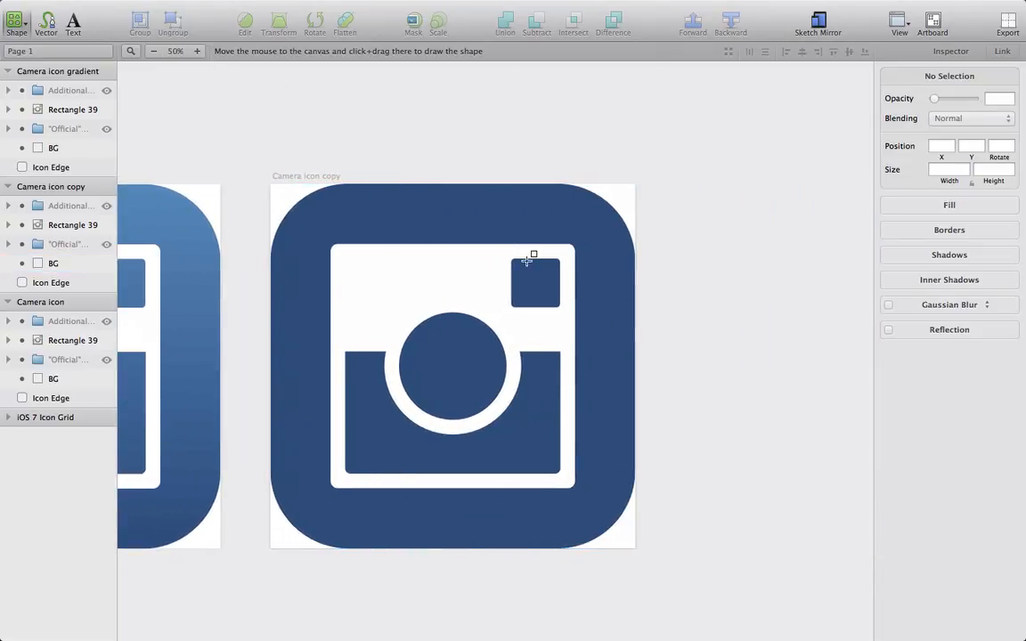
left_click_drag(446, 243, 727, 489)
Step: Fill the new rectangle with black (000000) at 50 alpha and place its layer below the camera glyph
left_click(910, 264)
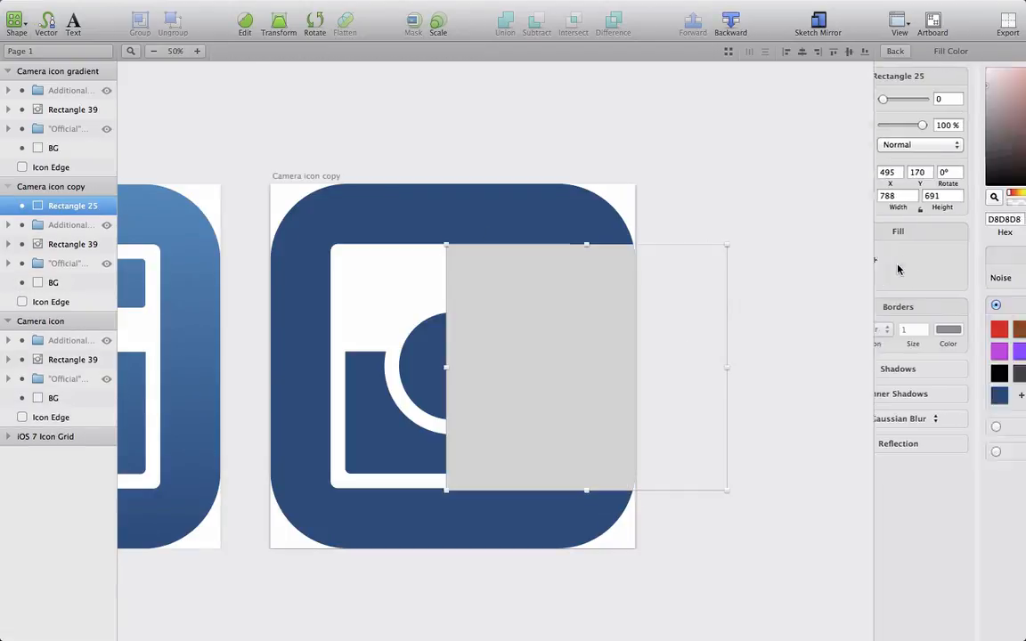
left_click(893, 374)
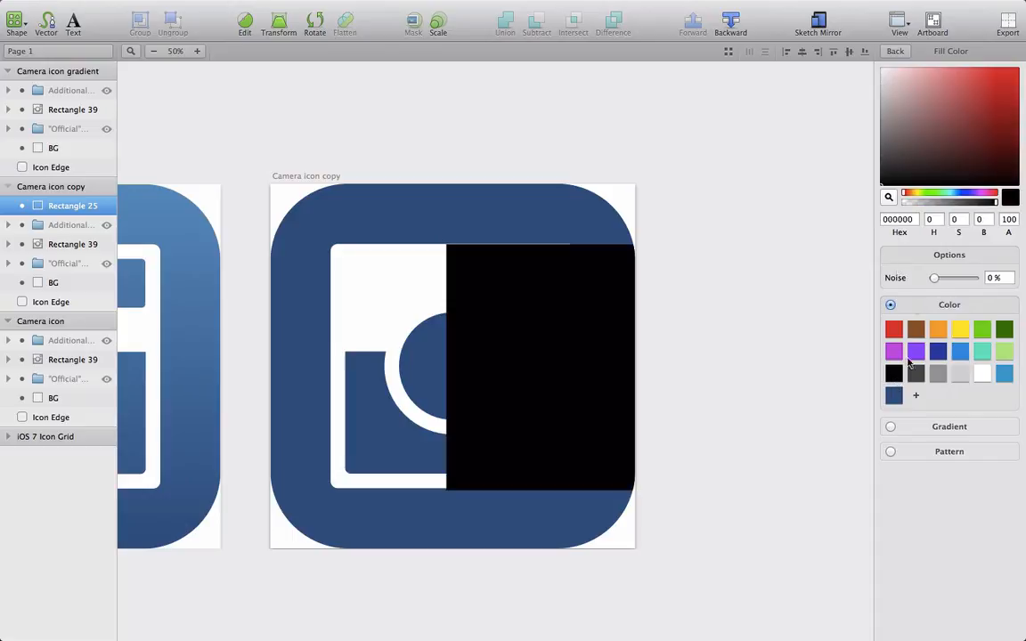
left_click(1009, 220)
type("50")
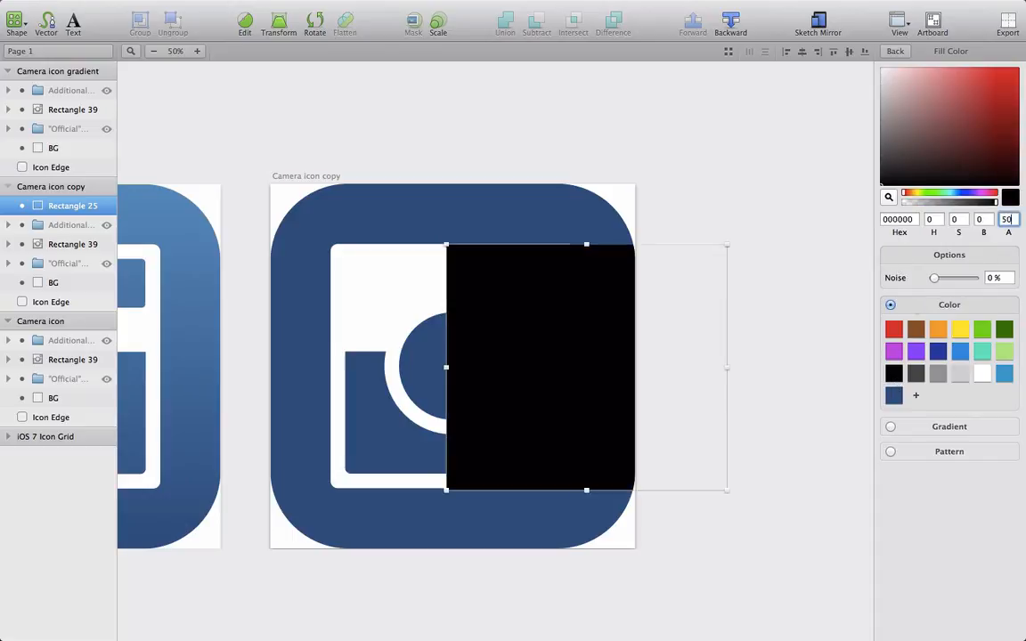
key("Return")
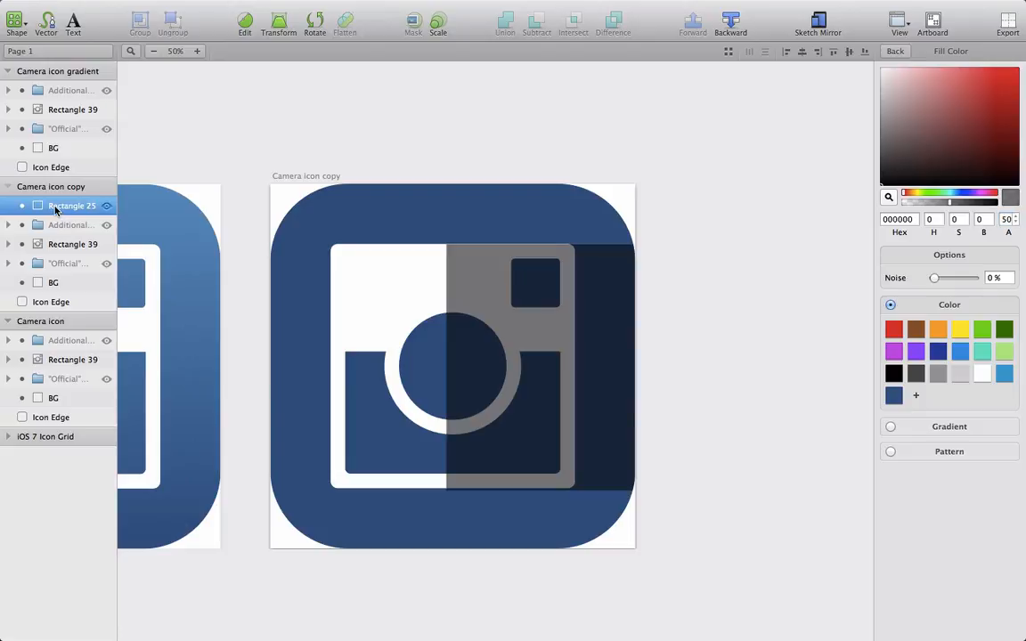
left_click_drag(56, 207, 50, 257)
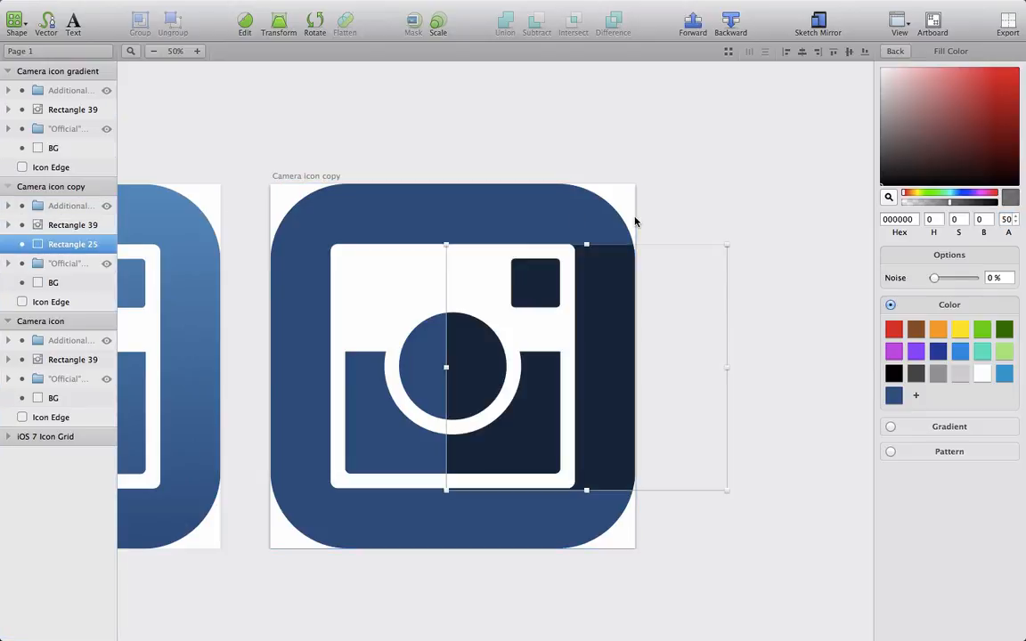
Step: Rotate the shadow rectangle to 315° and move it so one corner meets the camera glyph's lower-left corner
left_click(315, 21)
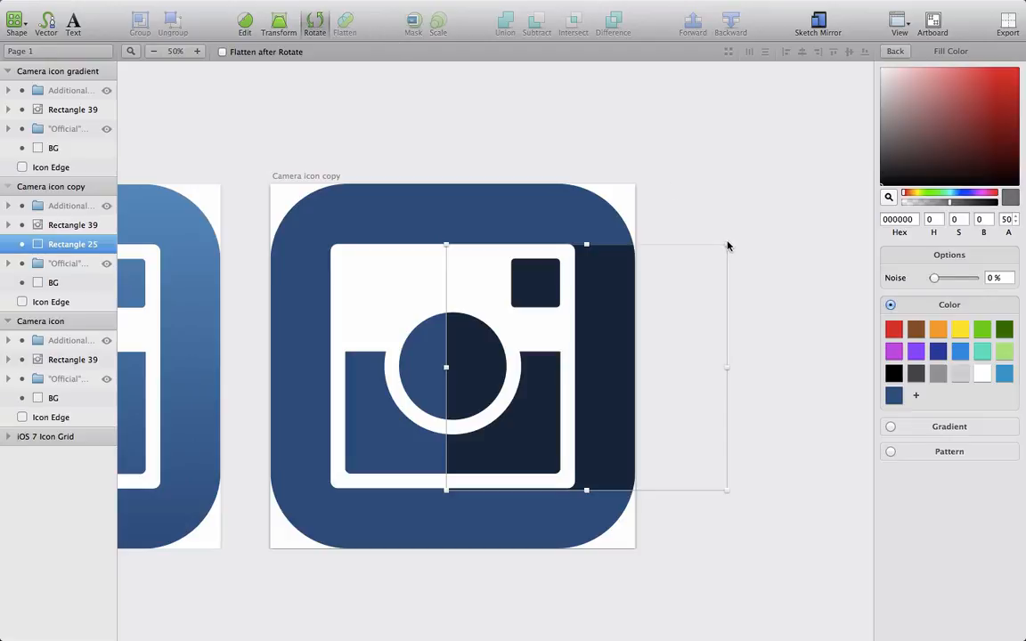
left_click_drag(731, 242, 763, 330)
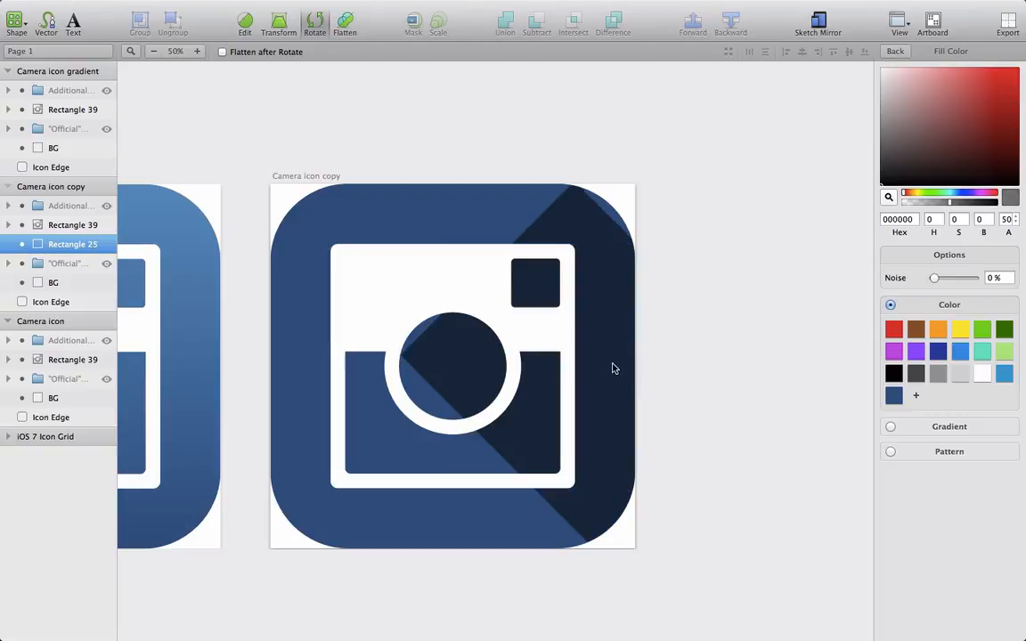
left_click_drag(612, 367, 546, 493)
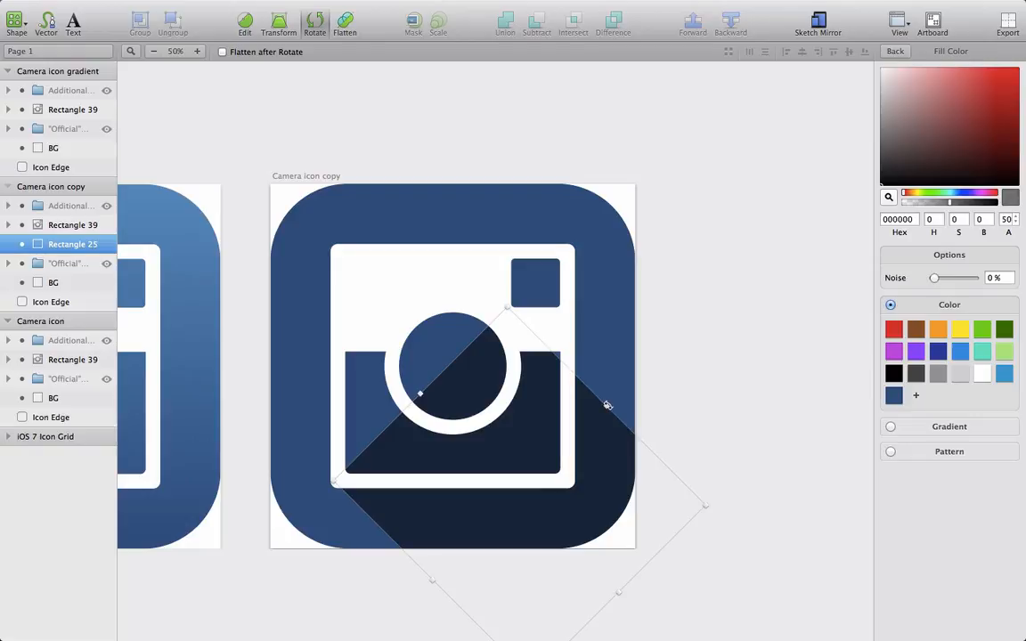
left_click_drag(607, 405, 619, 393)
key("Escape")
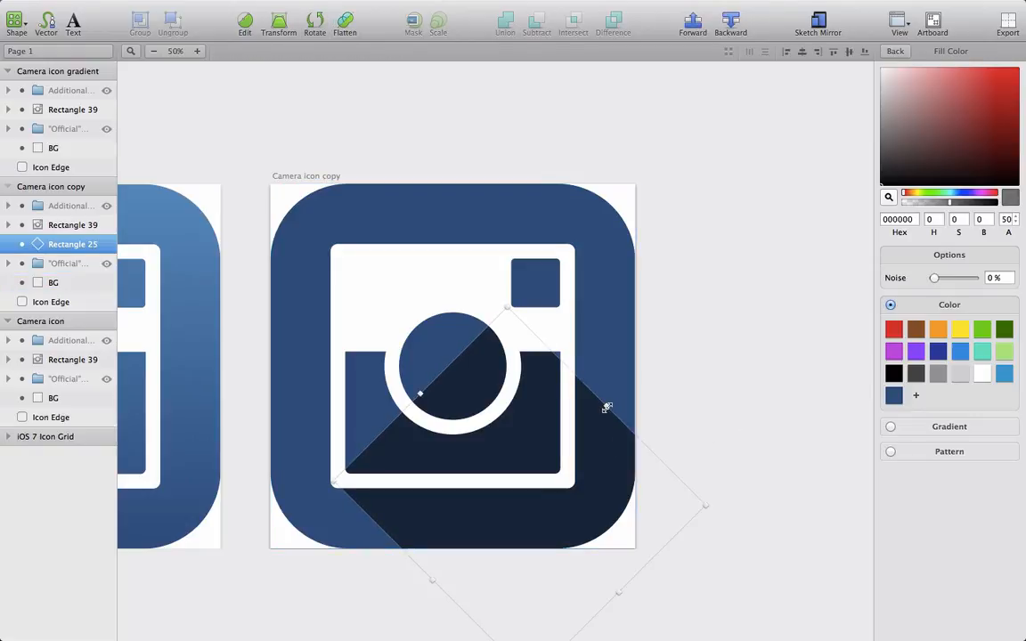
Step: Resize the shadow to about 795 by 952 so its edge spans the glyph's lower-left and upper-right corners, and nudge it to X 174
left_click_drag(606, 407, 663, 351)
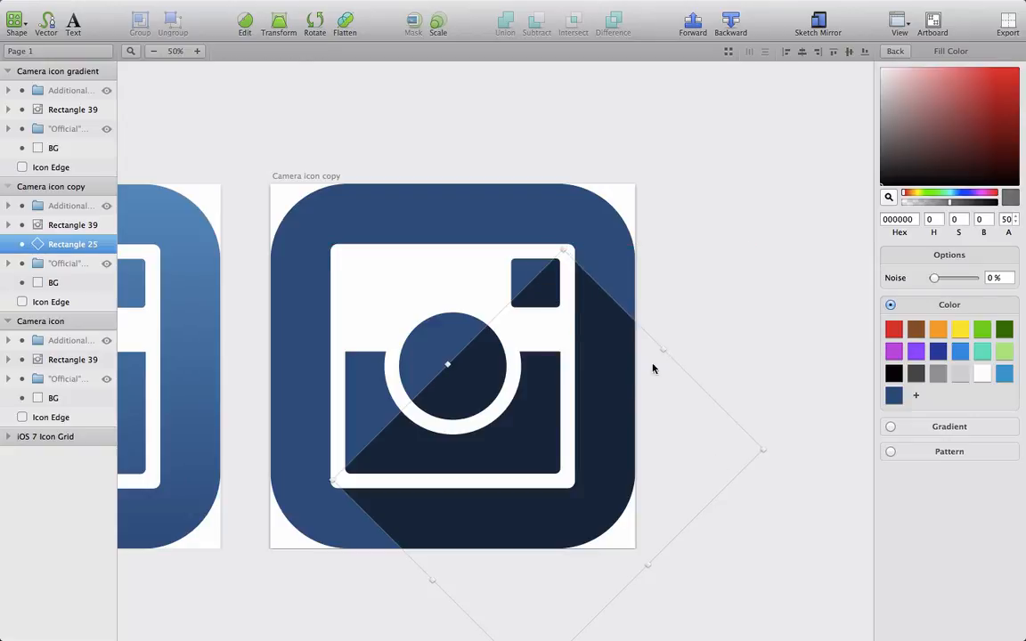
left_click_drag(622, 398, 632, 388)
left_click_drag(436, 573, 433, 587)
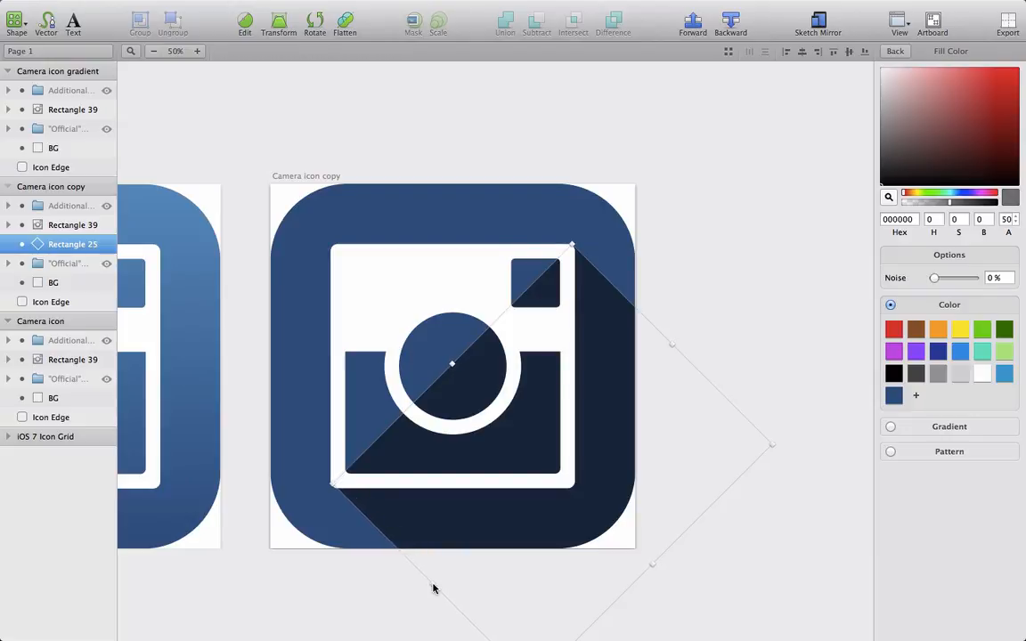
key("Escape")
key("Escape")
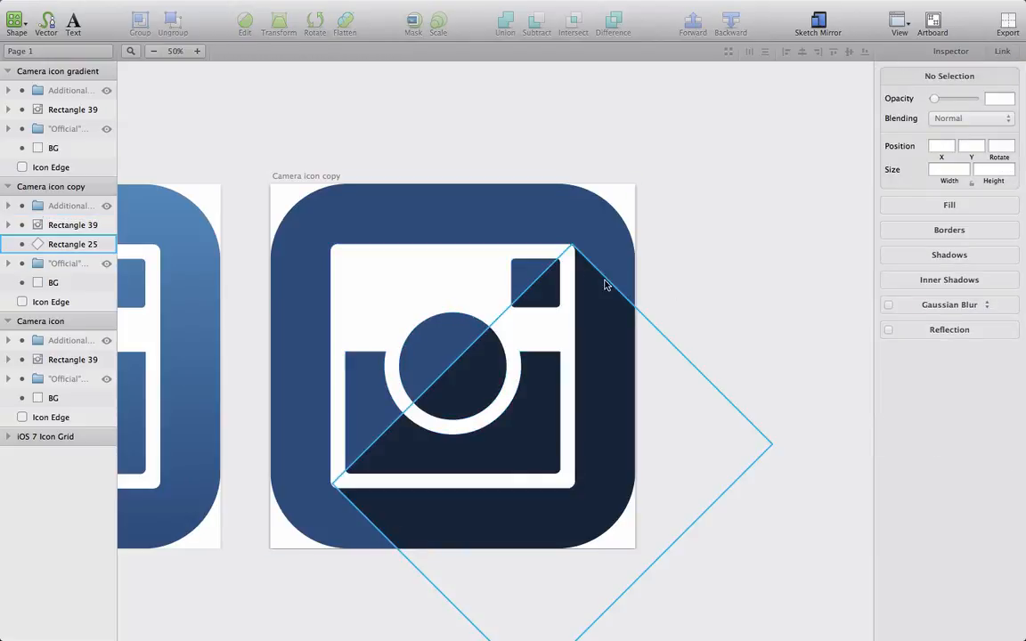
left_click(606, 290)
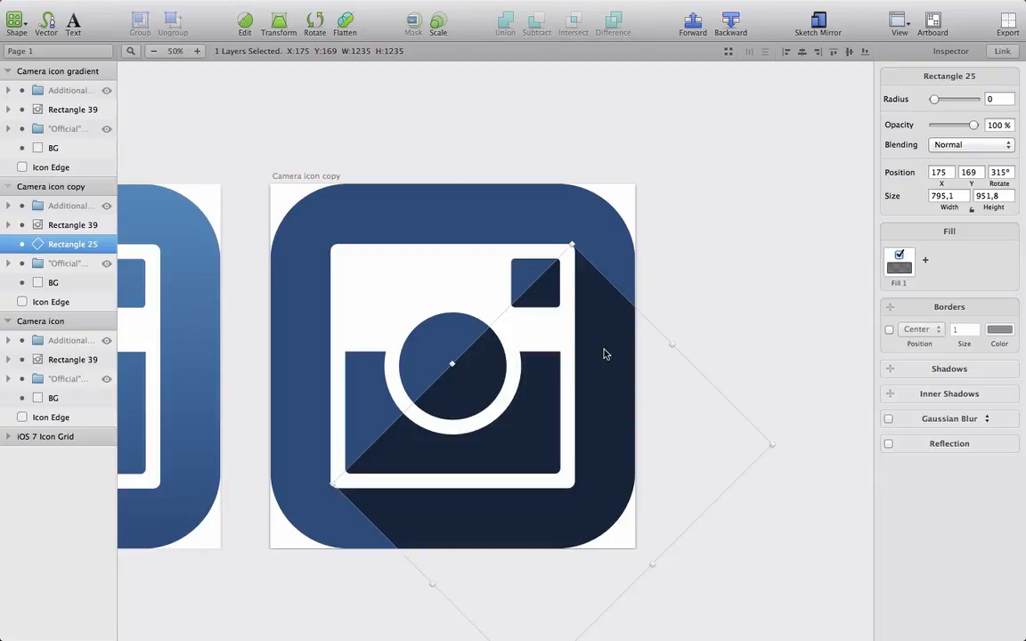
key("Left")
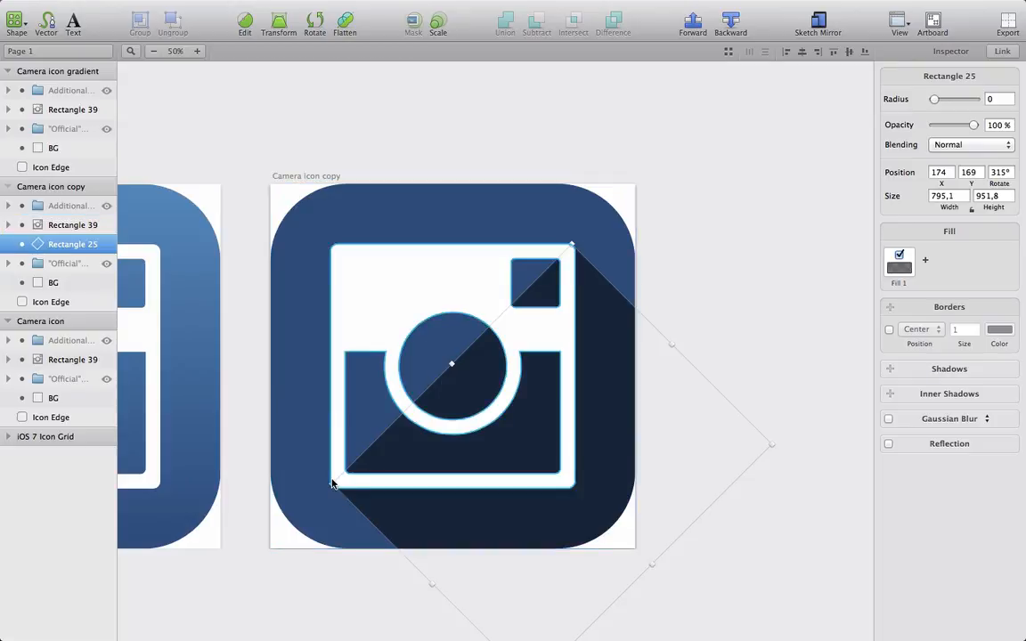
left_click(722, 295)
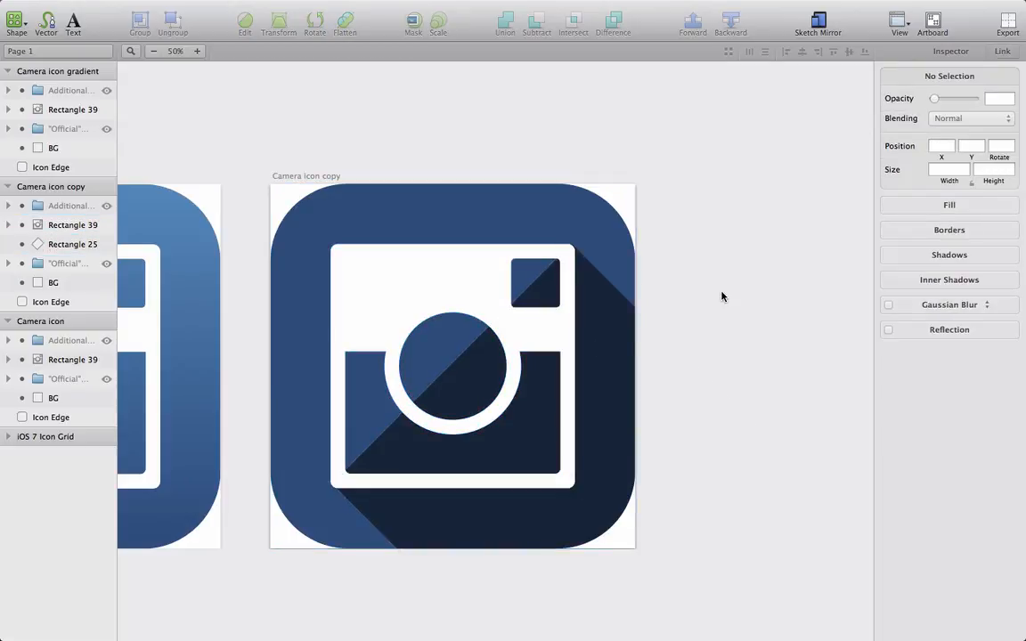
Step: Add a straight corner point midway along the shadow's diagonal edge and pull it to the camera glyph's upper-left corner
left_click(611, 434)
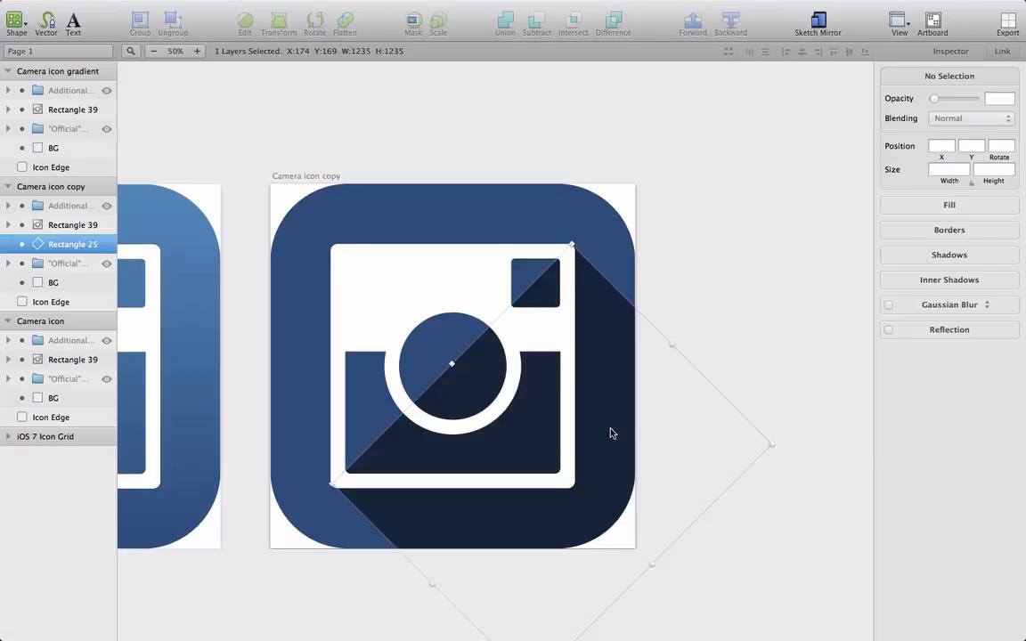
double_click(453, 368)
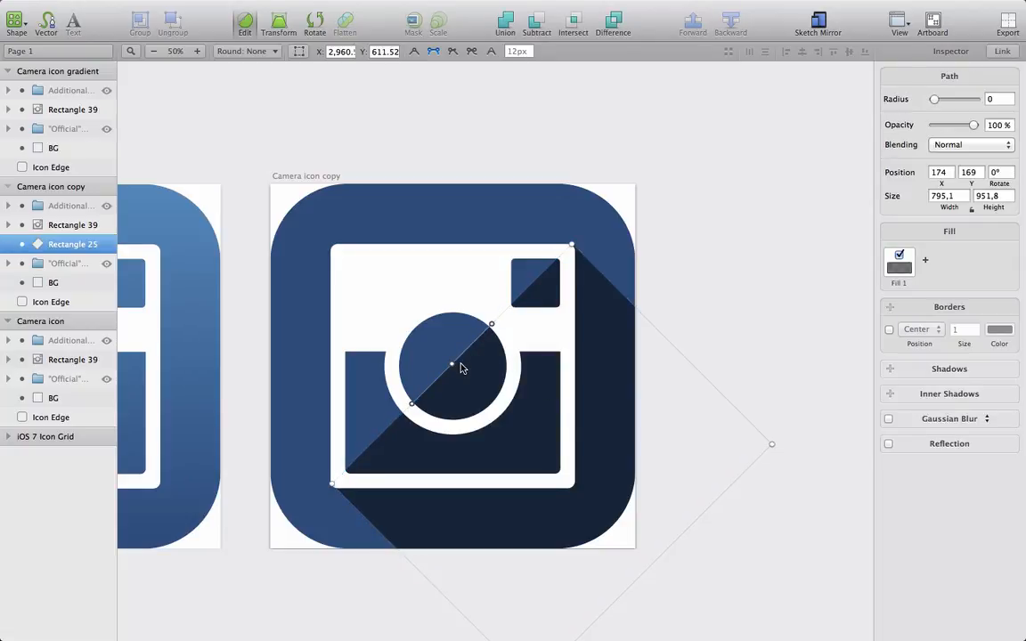
left_click_drag(451, 363, 367, 289)
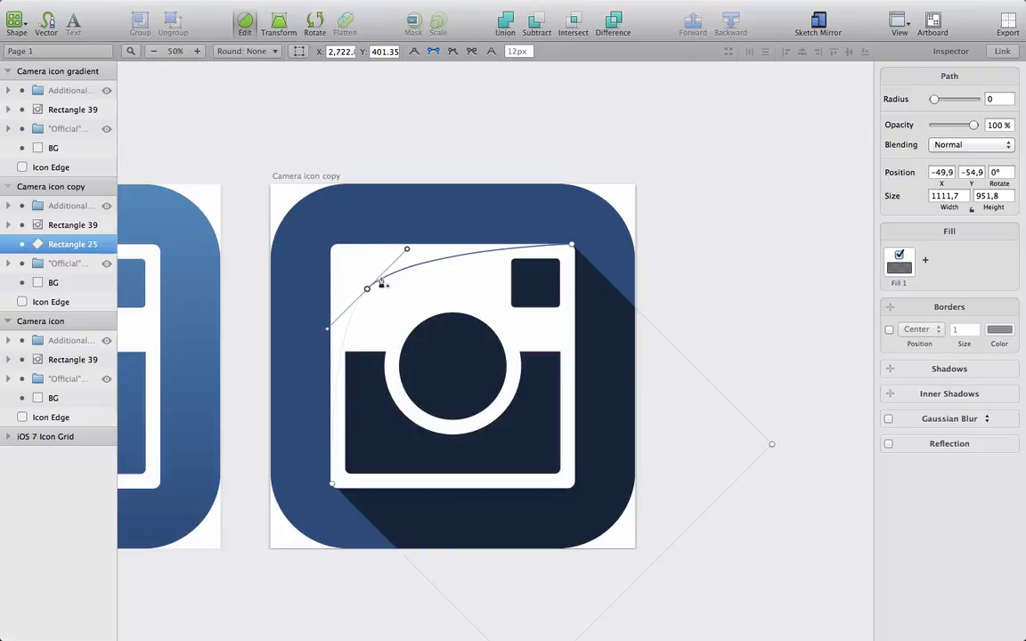
left_click(415, 51)
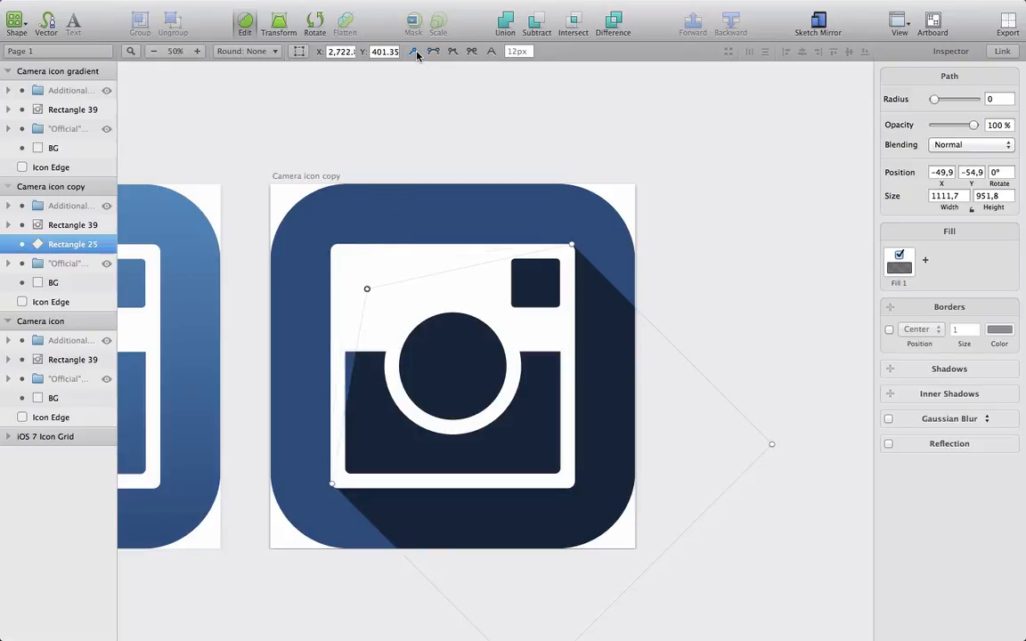
left_click_drag(366, 292, 346, 279)
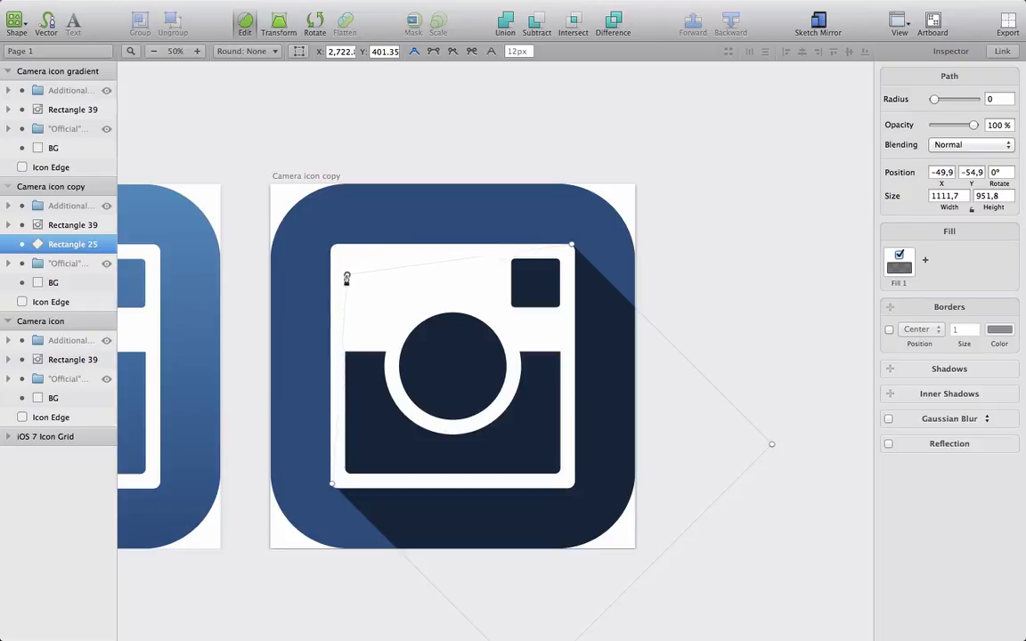
left_click(752, 250)
left_click(752, 250)
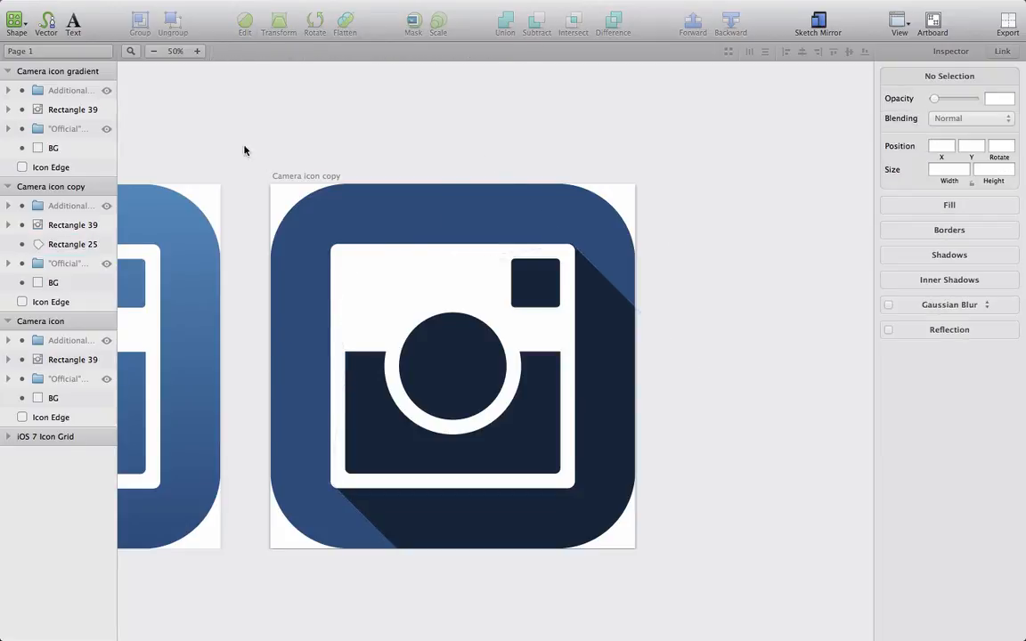
Step: Rename the "Camera icon copy" artboard as "Camera icon long shadow"
left_click(149, 51)
scroll(696, 229, "left", 3)
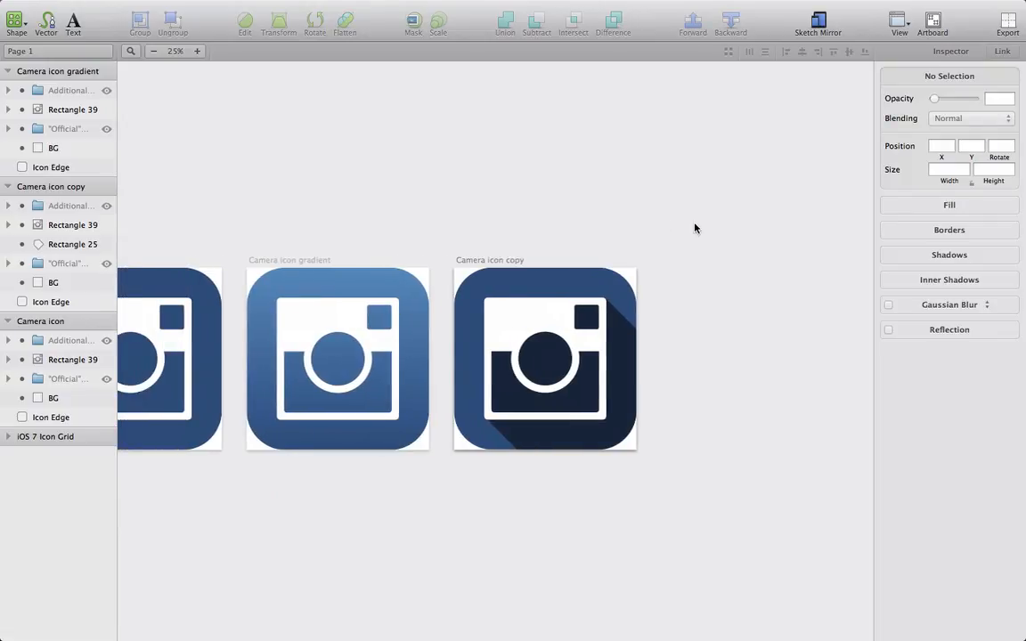
scroll(695, 228, "left", 5)
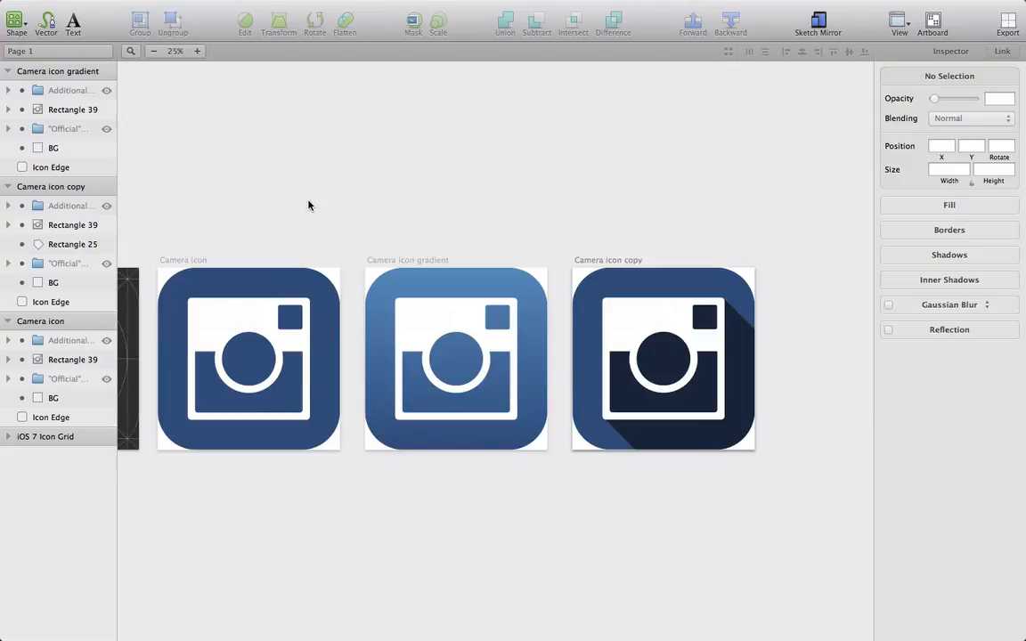
double_click(51, 187)
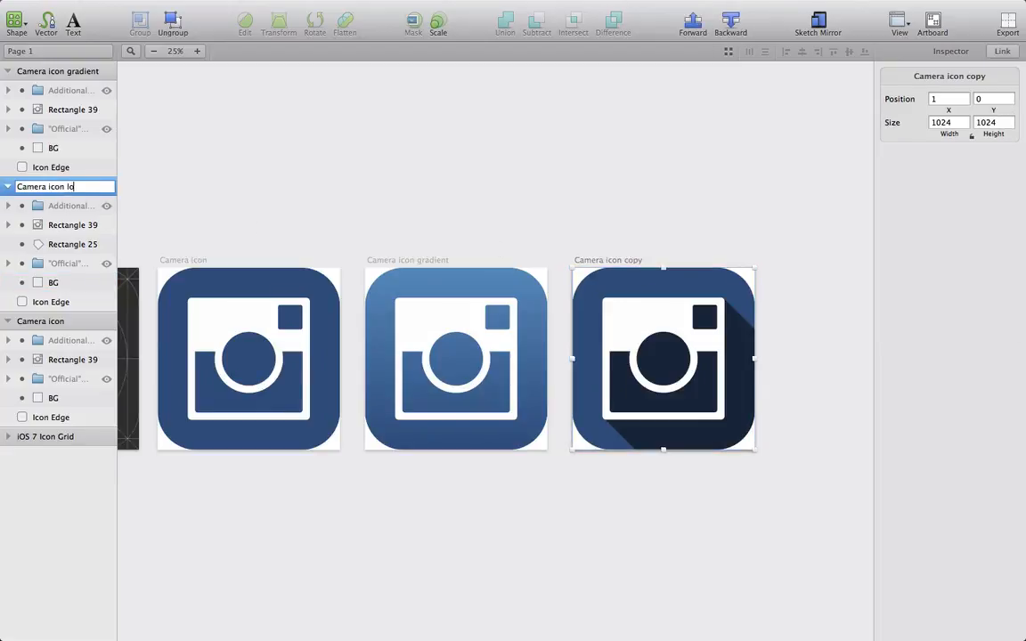
key("Return")
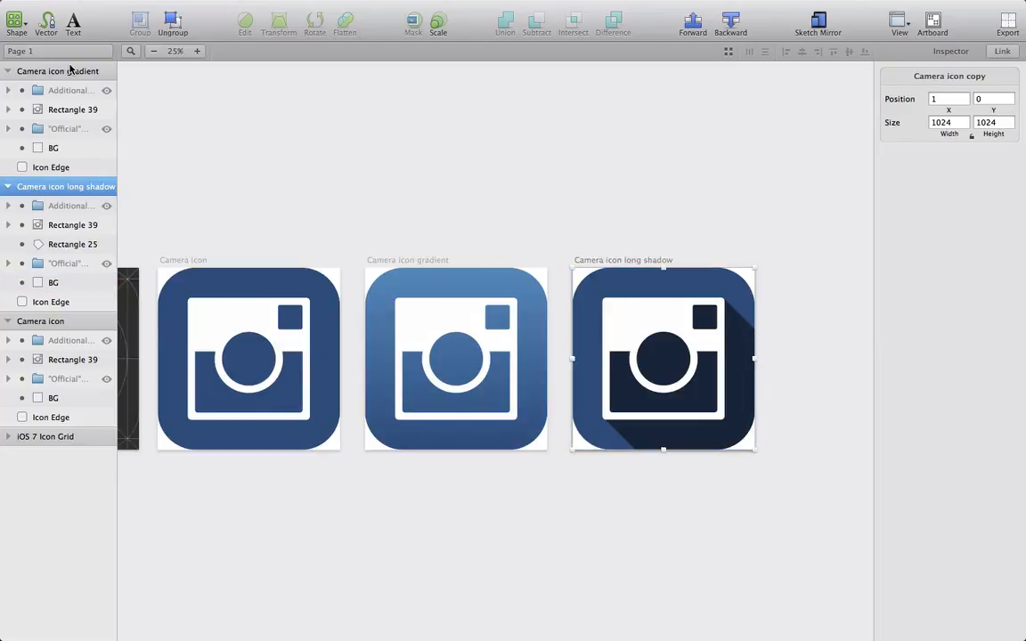
Step: Reorder the artboards in the layer list as Camera icon, Camera icon gradient, Camera icon long shadow, collapsing the first two
left_click_drag(52, 194, 42, 433)
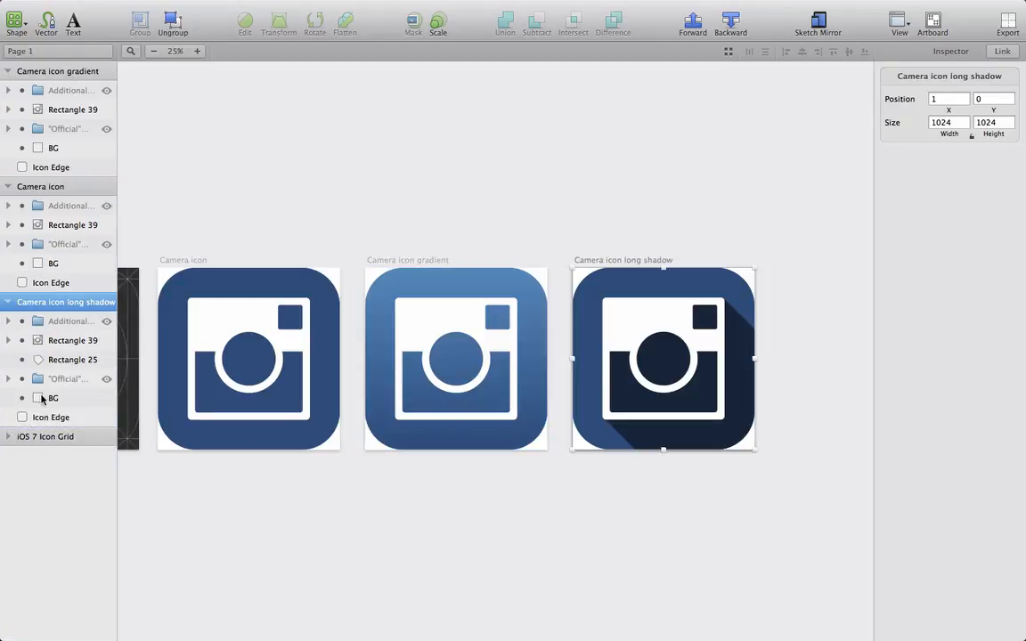
left_click(7, 186)
left_click(9, 72)
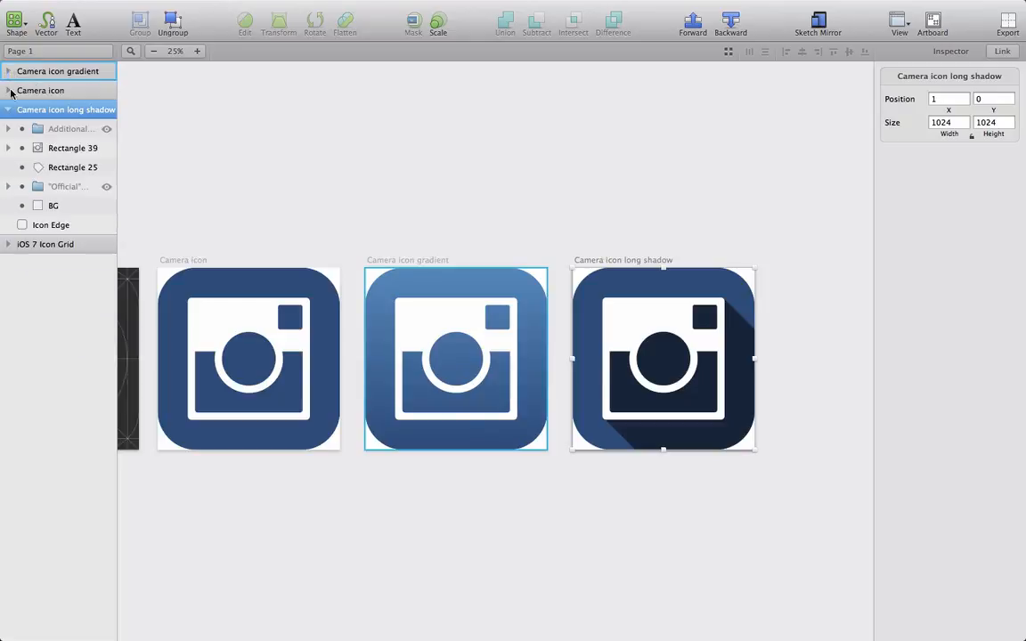
left_click(41, 71)
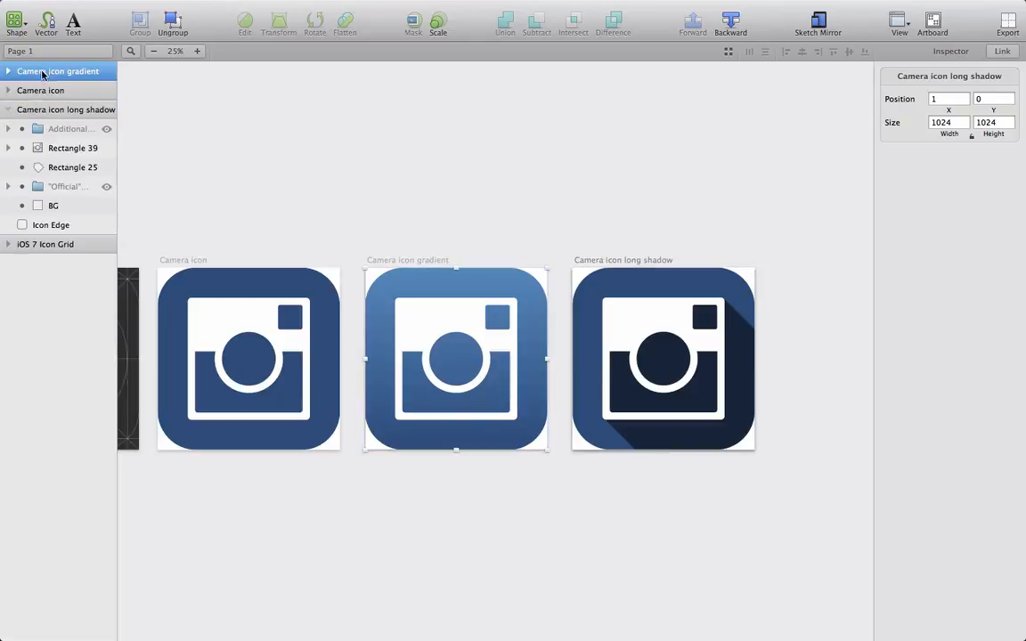
left_click_drag(39, 106, 39, 103)
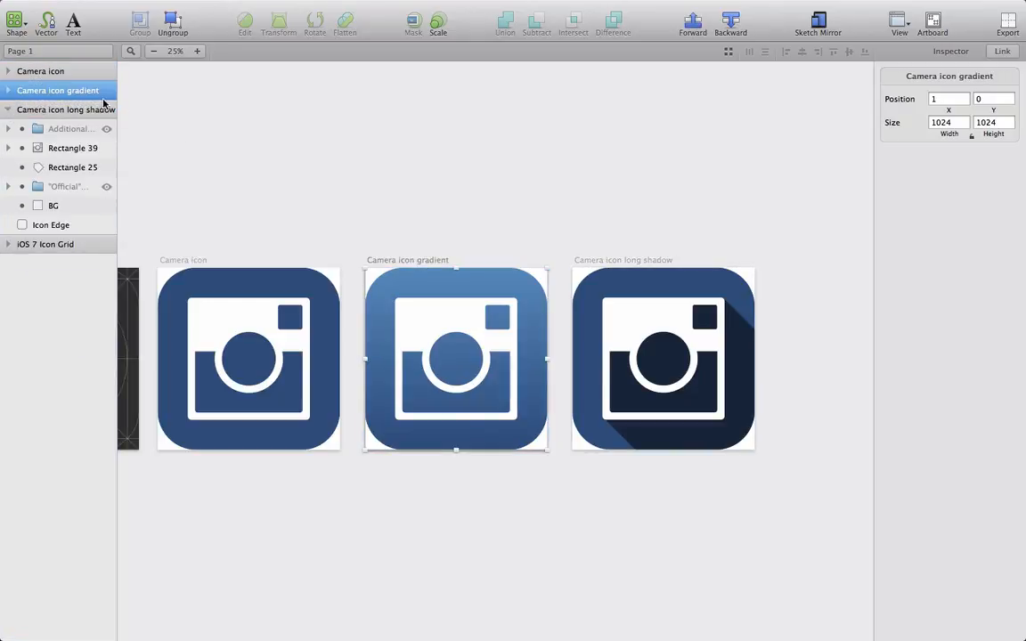
Step: Duplicate the "Camera icon" artboard directly above the original and delete the camera glyph from the copy
left_click(183, 260)
scroll(241, 145, "left", 3)
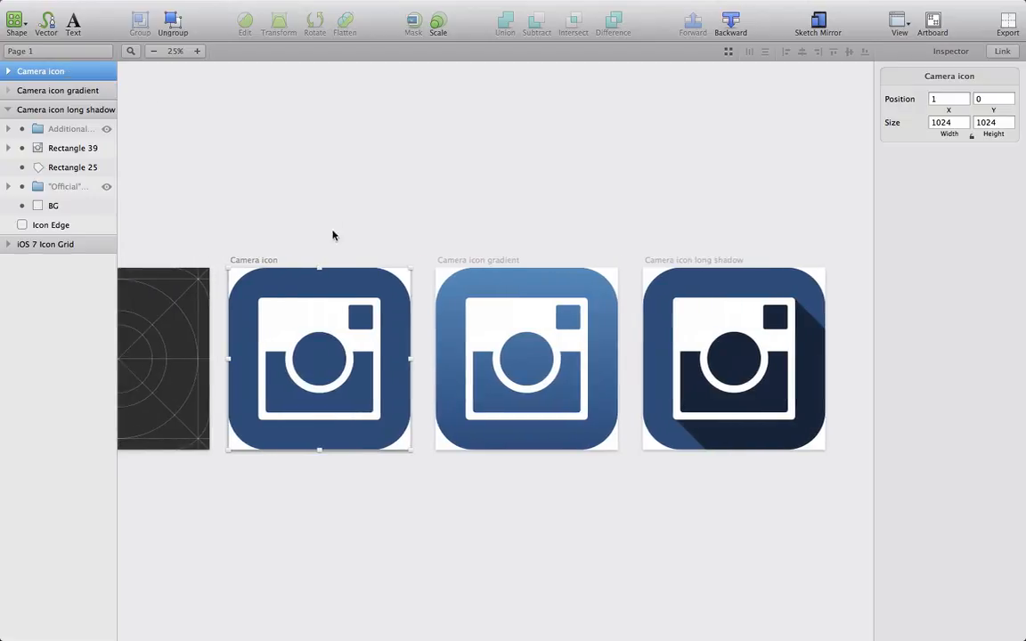
left_click_drag(309, 286, 309, 80, "alt")
left_click(483, 148)
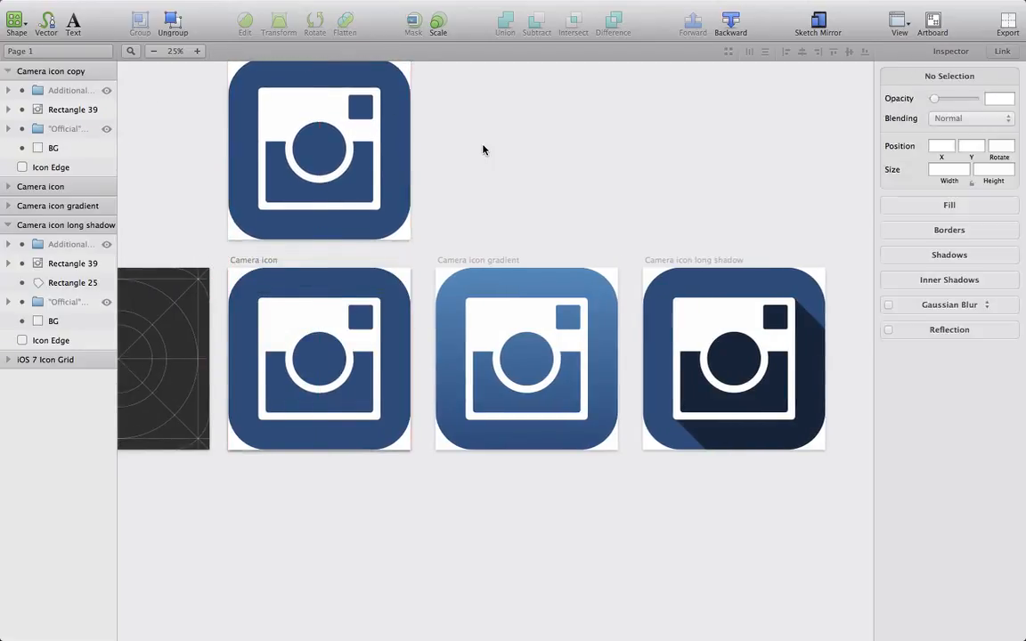
scroll(482, 149, "up", 3)
left_click(309, 169)
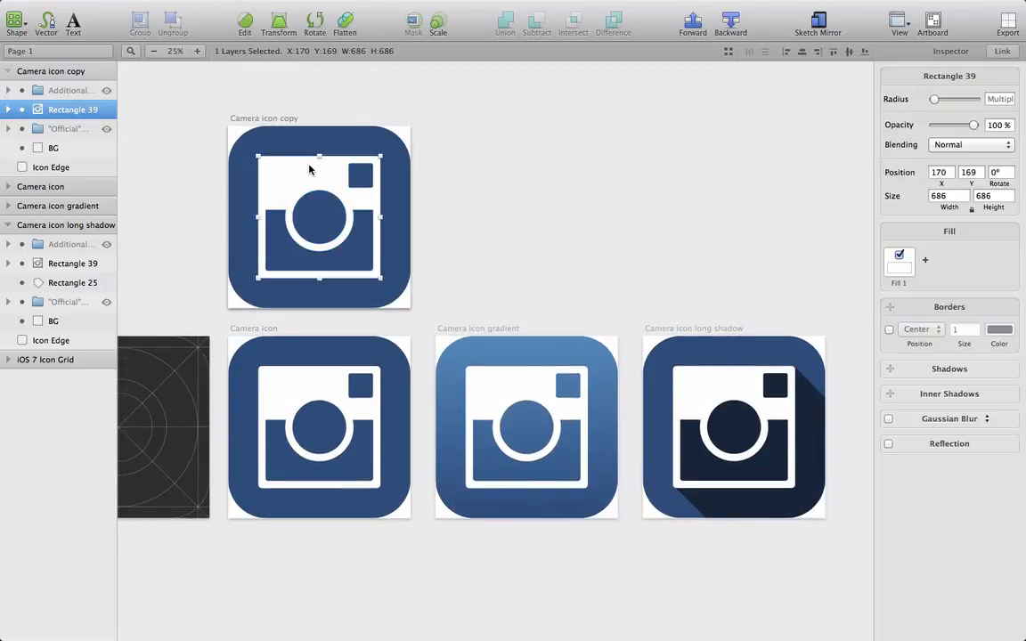
key("Delete")
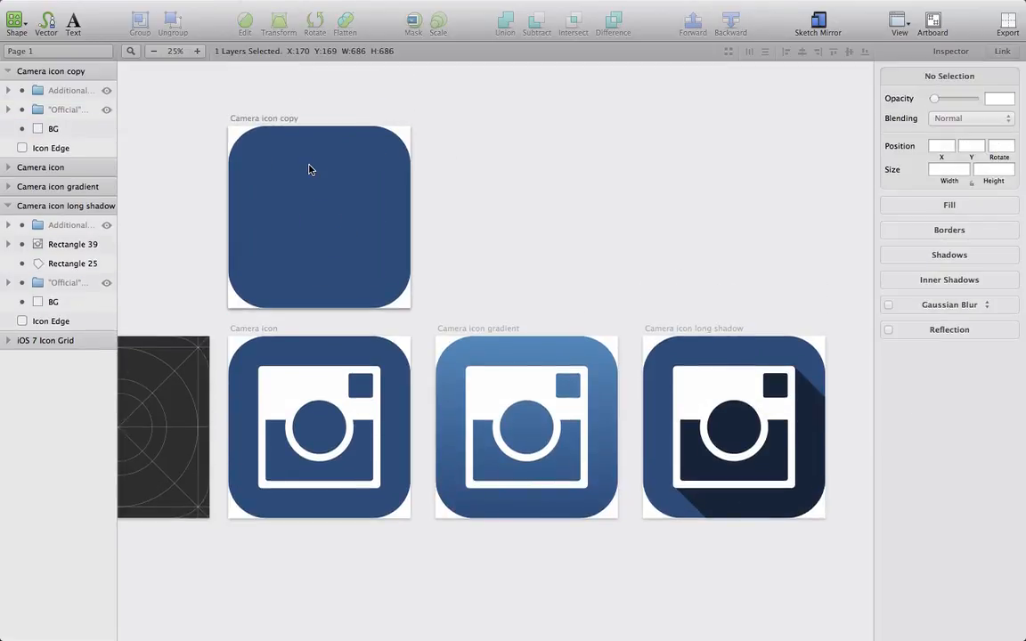
Step: Add a text layer with the letter "I" on the blue background of the "Camera icon copy" artboard
key("t")
left_click(321, 191)
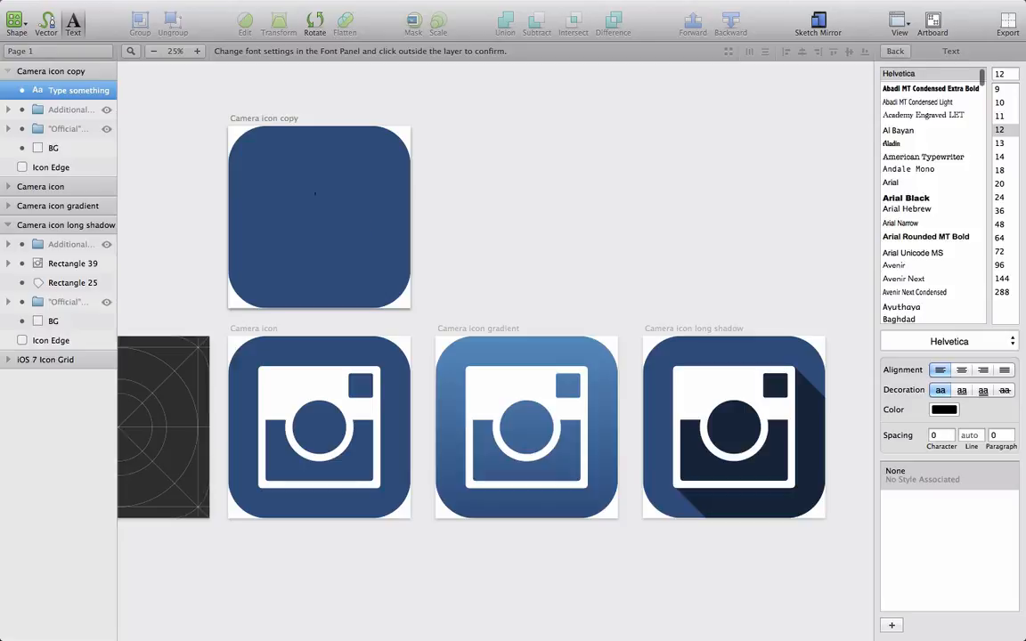
left_click(198, 50)
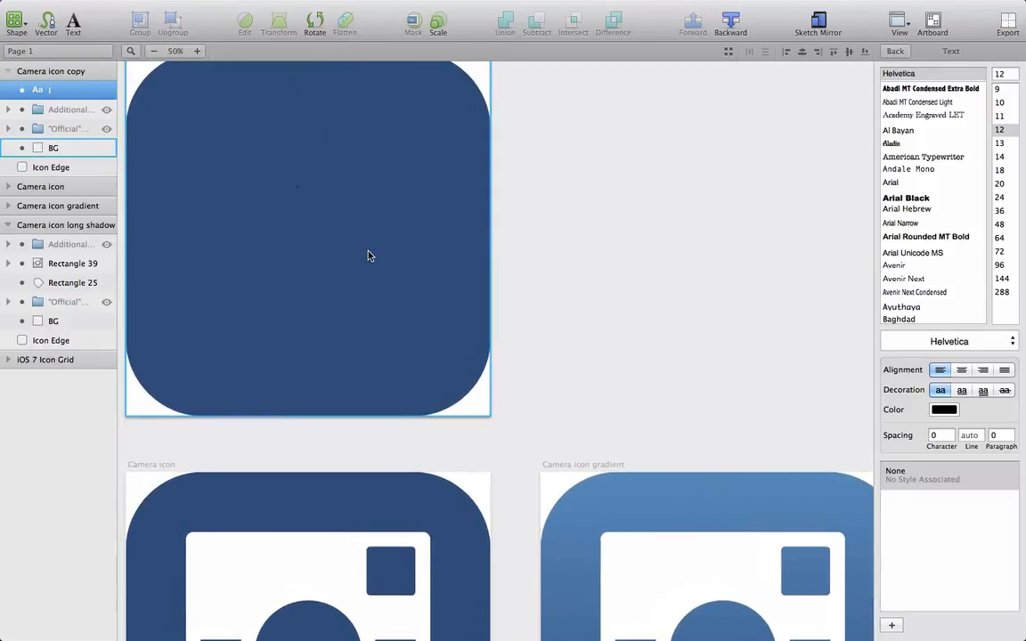
left_click(550, 180)
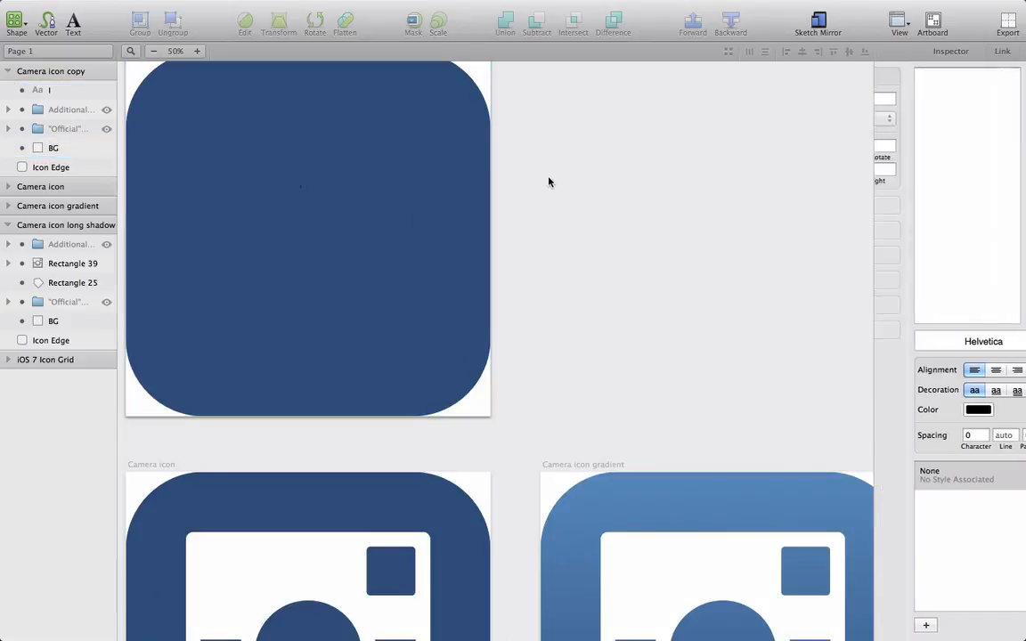
Step: Set the letter's font size to 900 and move it to the middle of the icon
left_click(86, 97)
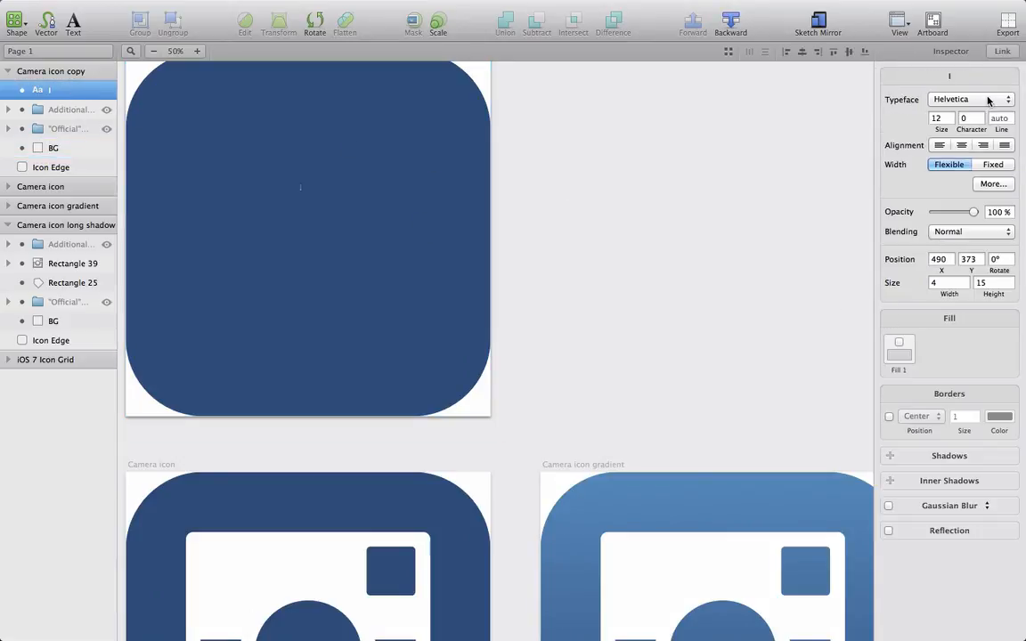
left_click(938, 118)
type("900")
key("Return")
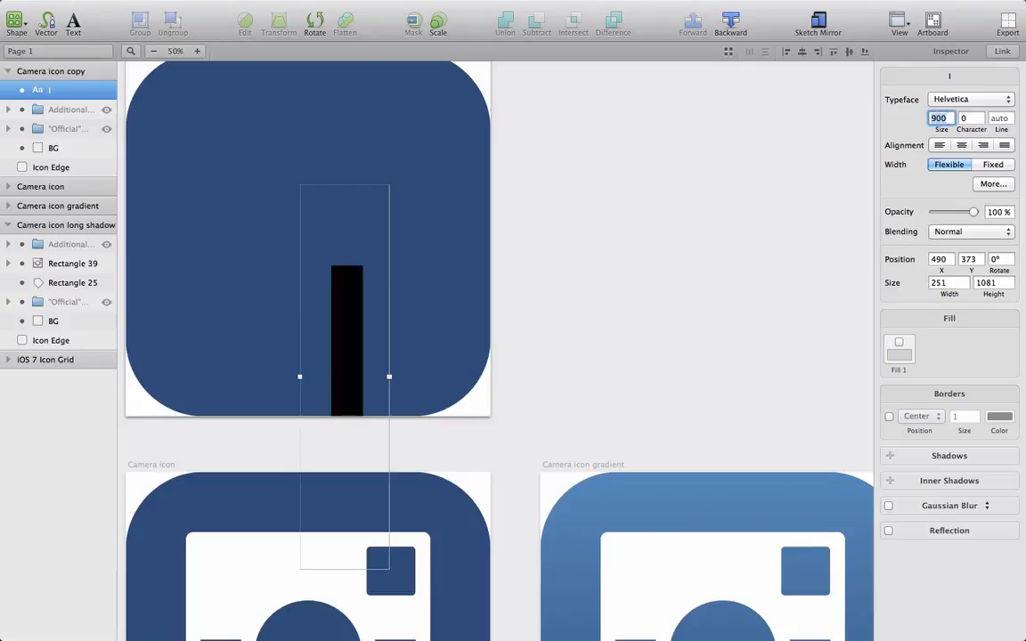
left_click(716, 216)
left_click_drag(359, 308, 328, 167)
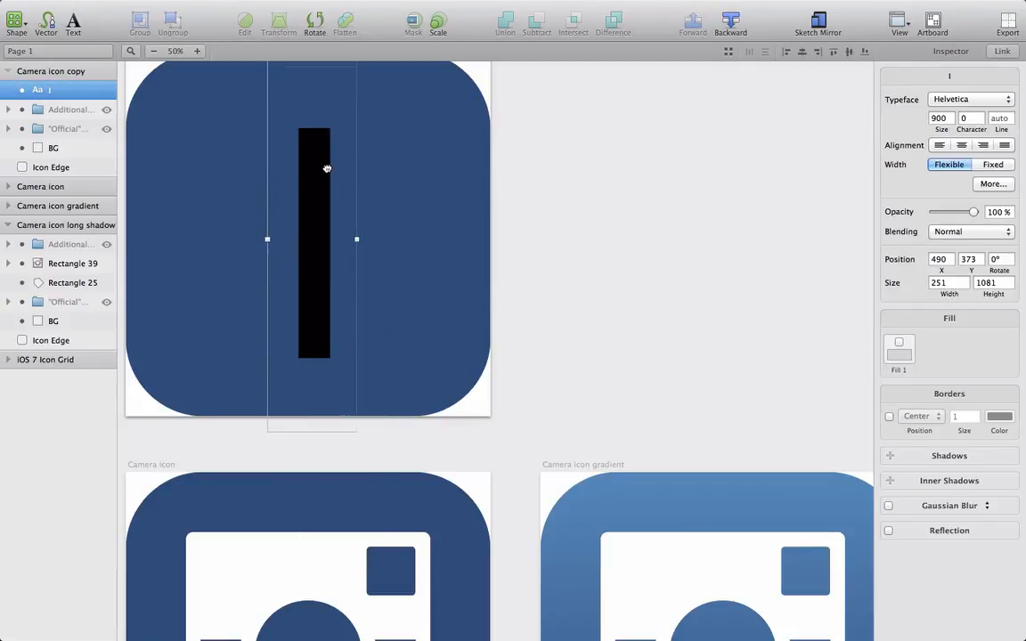
Step: Change the letter's typeface to Billabong and its colour to white (FFFFFF)
left_click(993, 183)
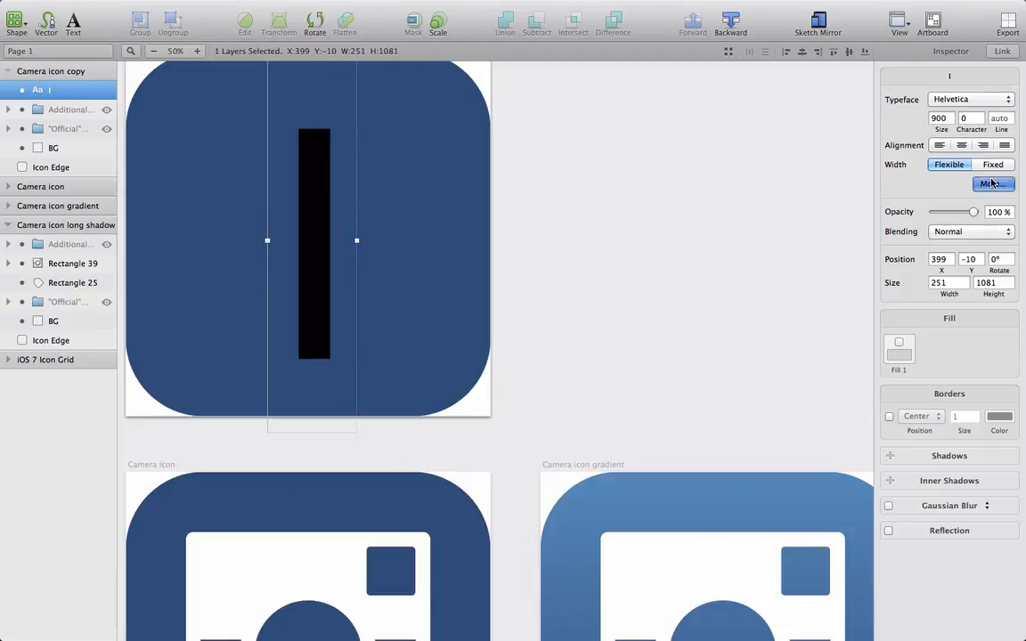
scroll(965, 193, "down", 5)
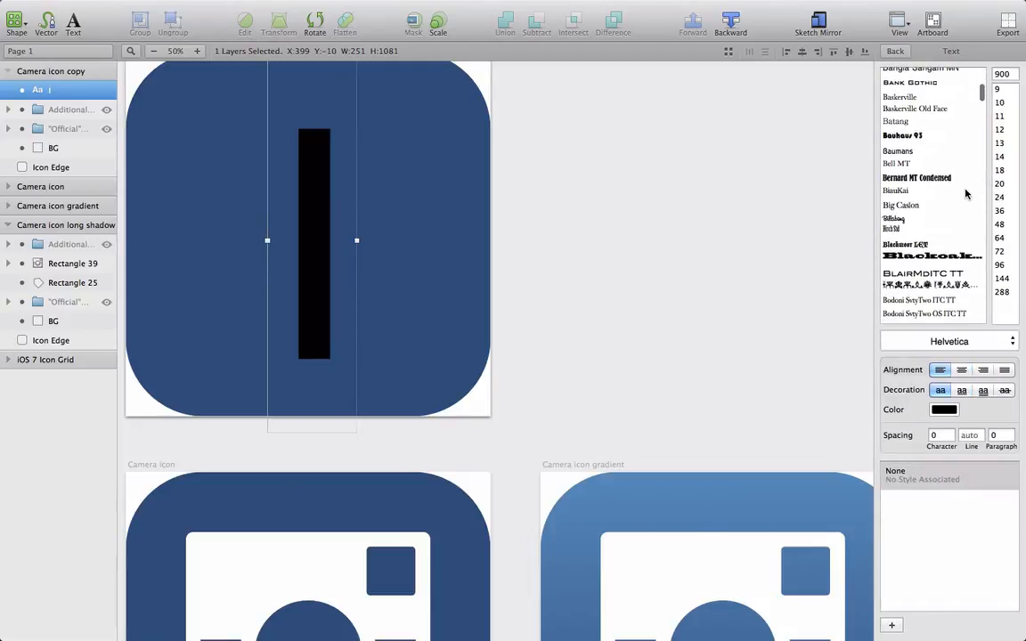
left_click(895, 218)
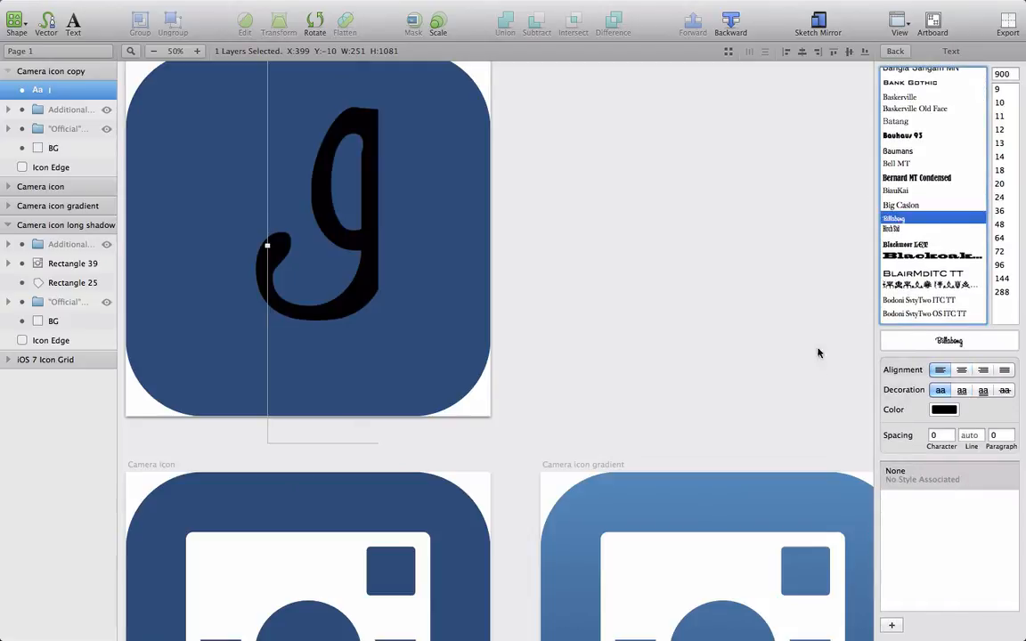
left_click(937, 407)
left_click(981, 324)
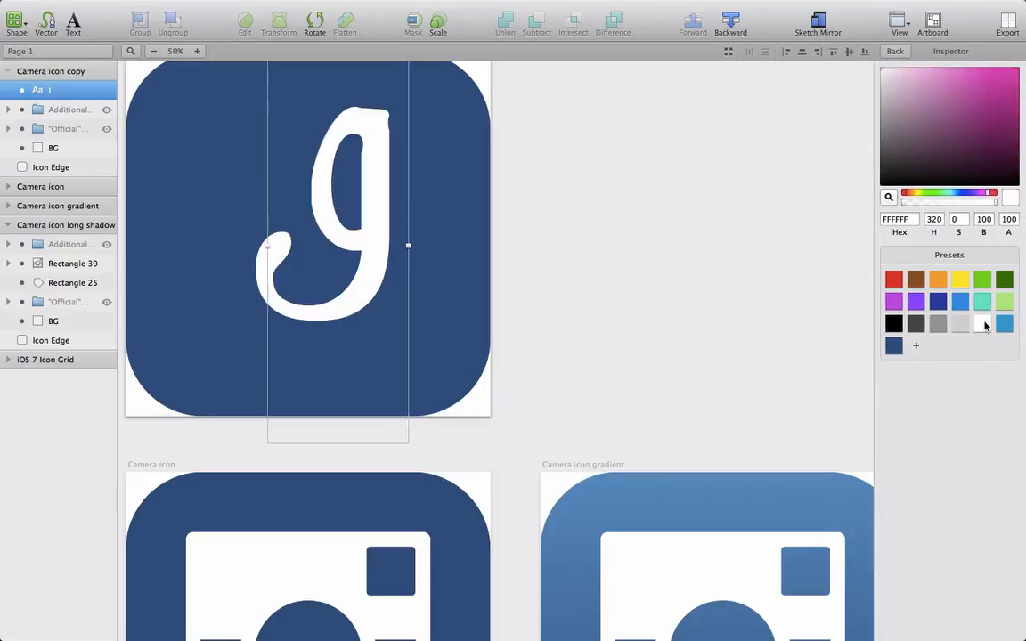
Step: Reposition the script letter so it sits visually centred on the icon background
left_click(631, 281)
scroll(631, 282, "left", 3)
left_click_drag(460, 189, 429, 208)
left_click(154, 51)
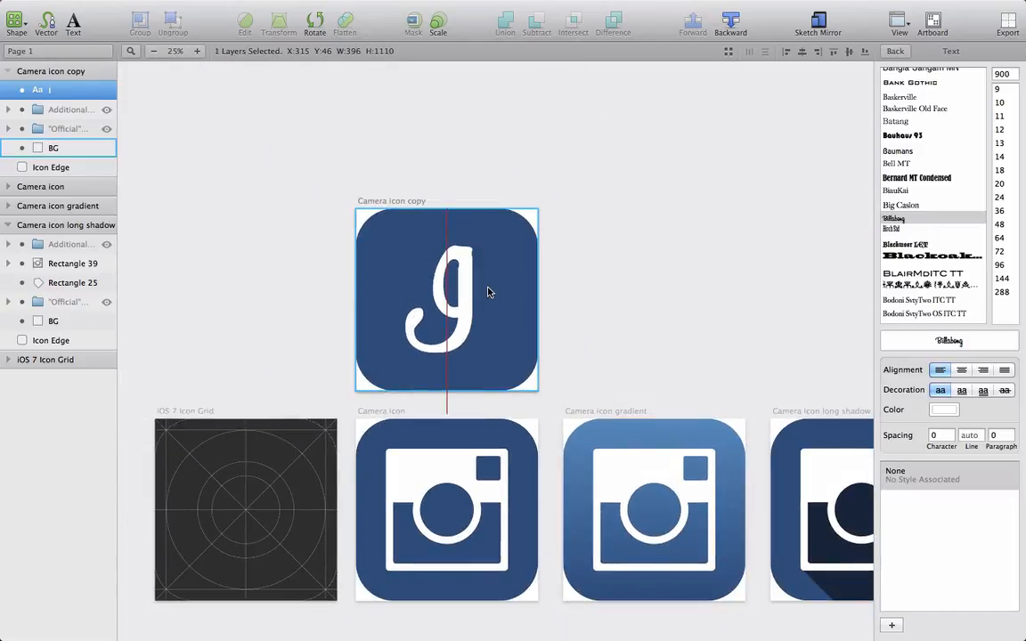
left_click_drag(463, 289, 462, 287)
left_click(710, 297)
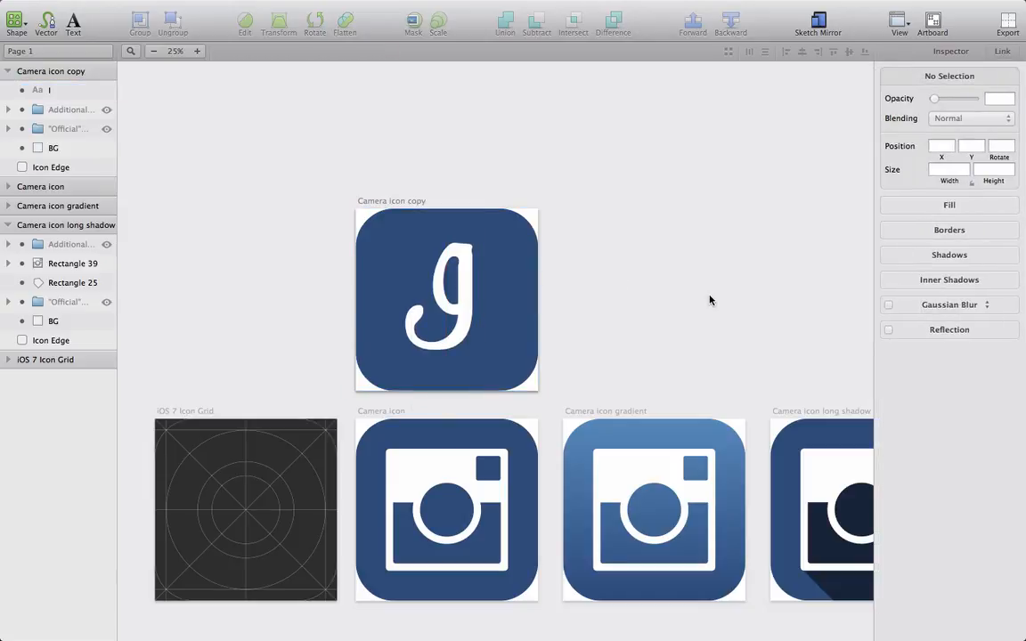
Step: Rename the "Camera icon copy" artboard as "I" and collapse its layers
scroll(710, 300, "right", 5)
scroll(710, 300, "down", 2)
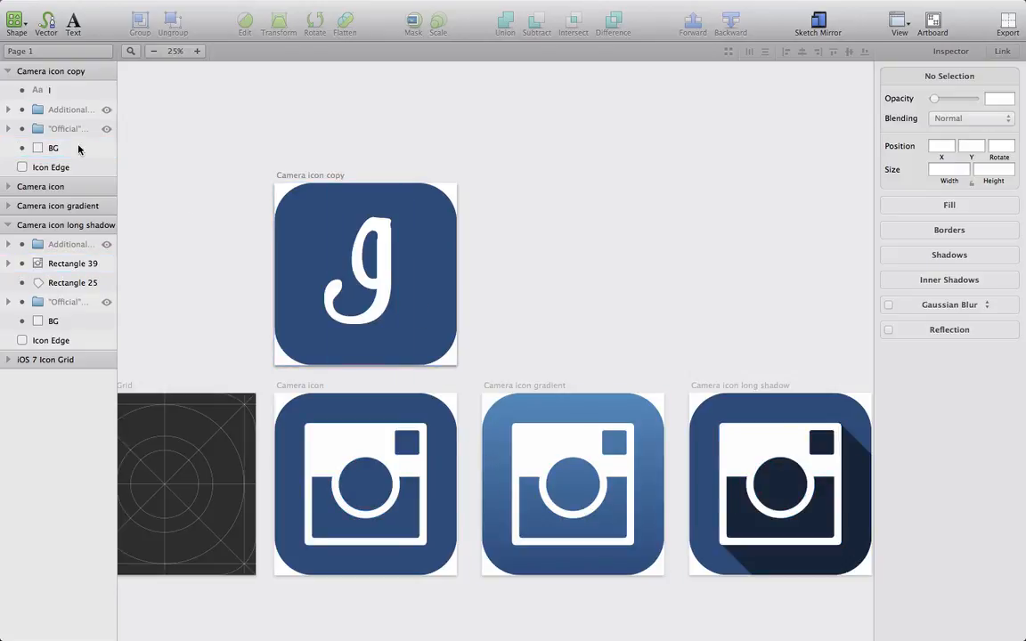
double_click(54, 70)
key("BackSpace")
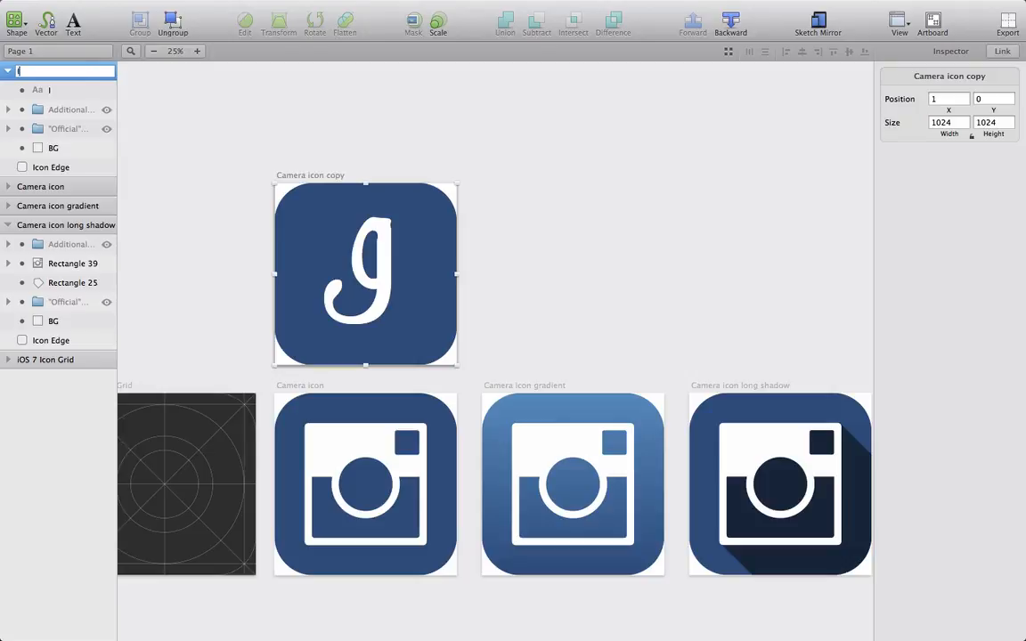
key("Return")
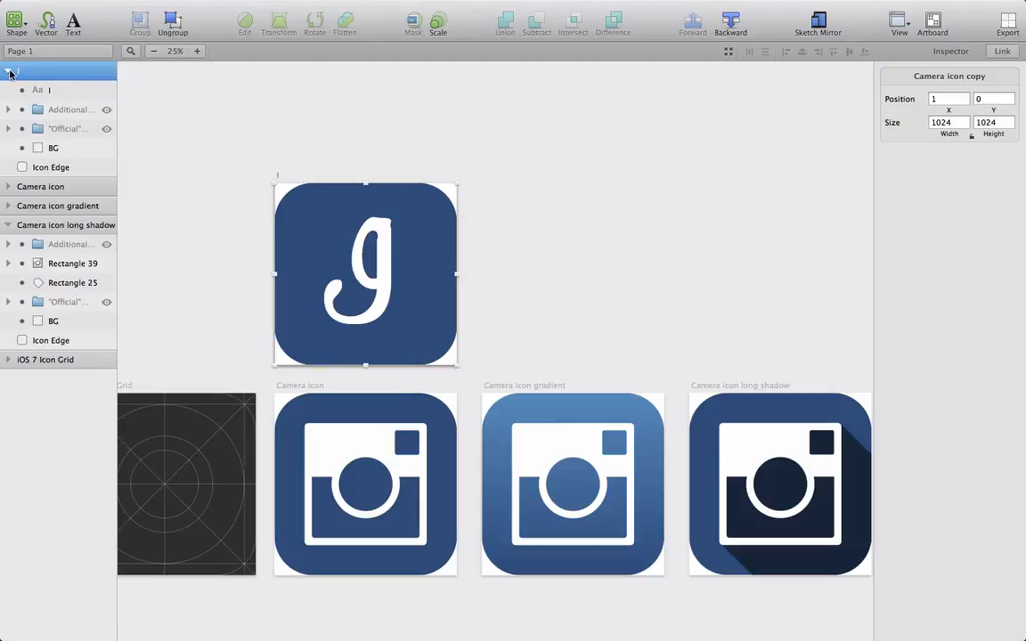
left_click(9, 71)
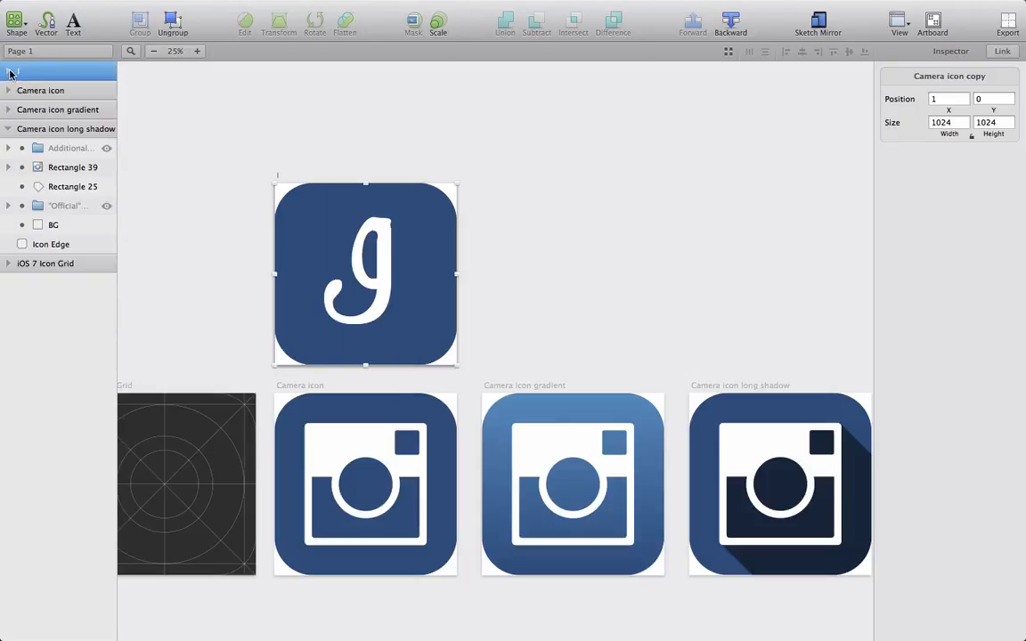
Step: Duplicate the "I" artboard and place the copy beside it, above the camera gradient icon
left_click(582, 229)
left_click(59, 70)
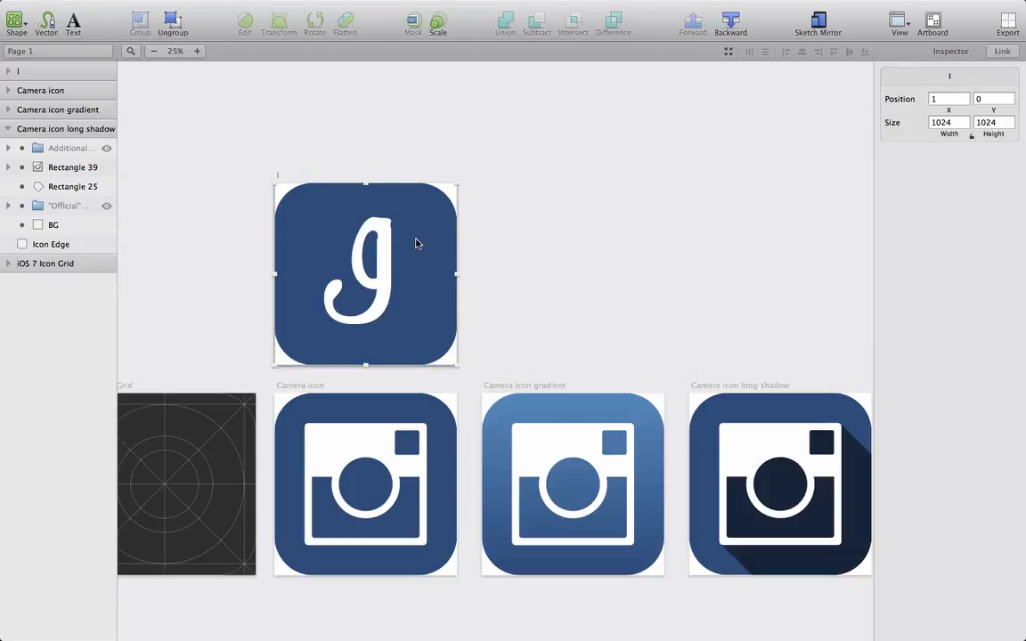
left_click_drag(414, 242, 623, 238, "alt")
left_click(739, 248)
Step: Copy the style of the "Camera icon gradient" BG layer and paste it onto the BG layer of "I copy"
left_click(638, 464)
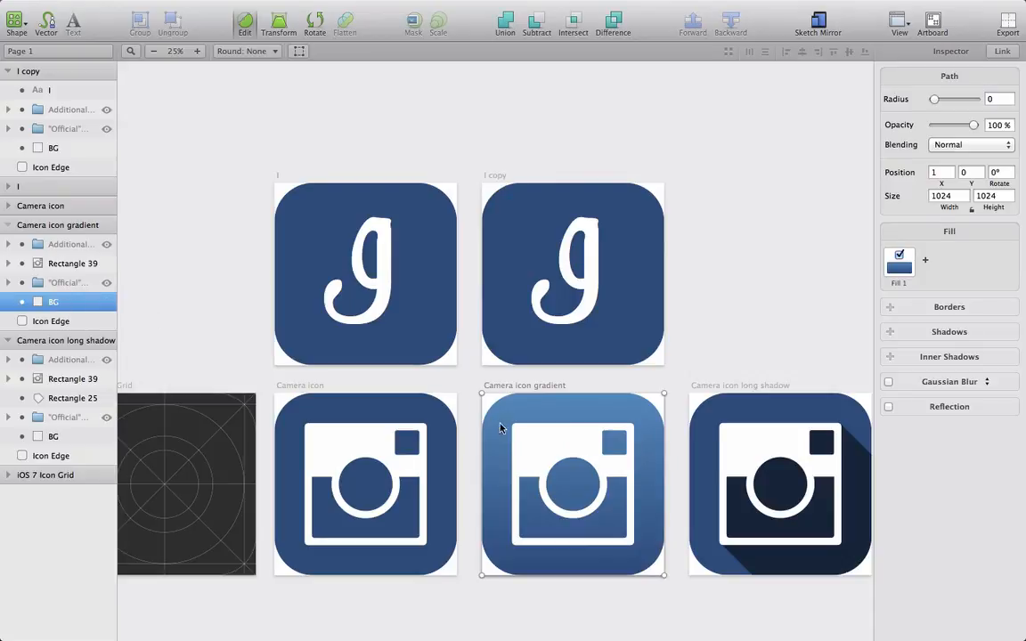
right_click(55, 305)
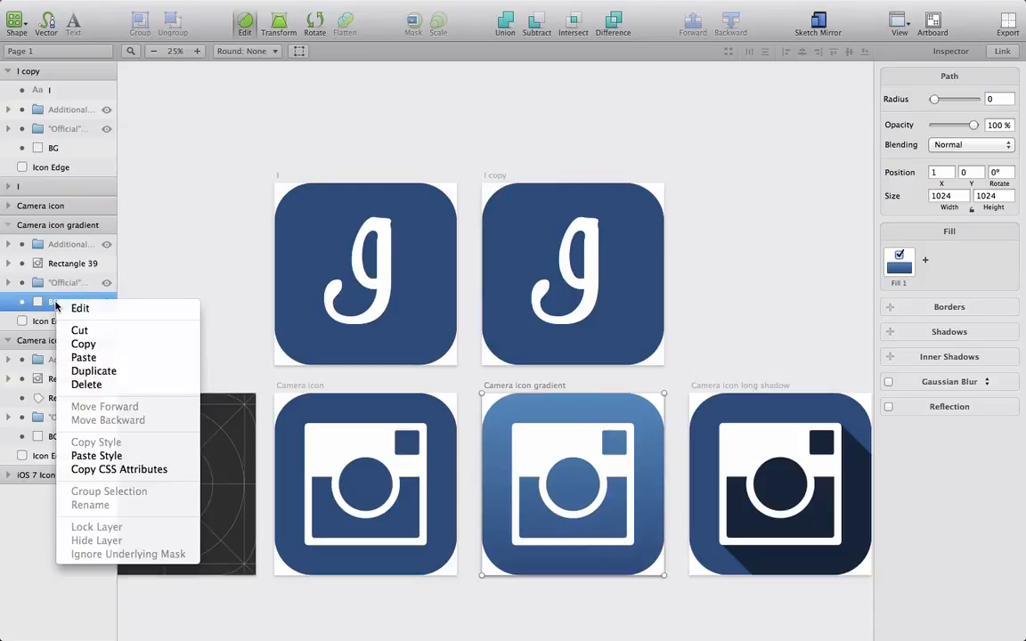
left_click(187, 133)
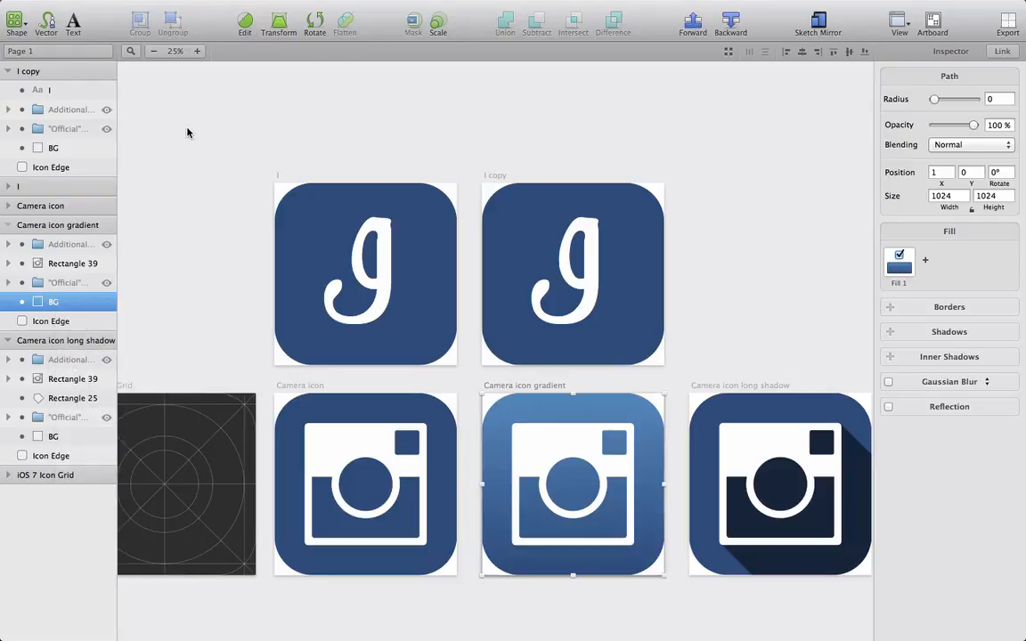
right_click(60, 309)
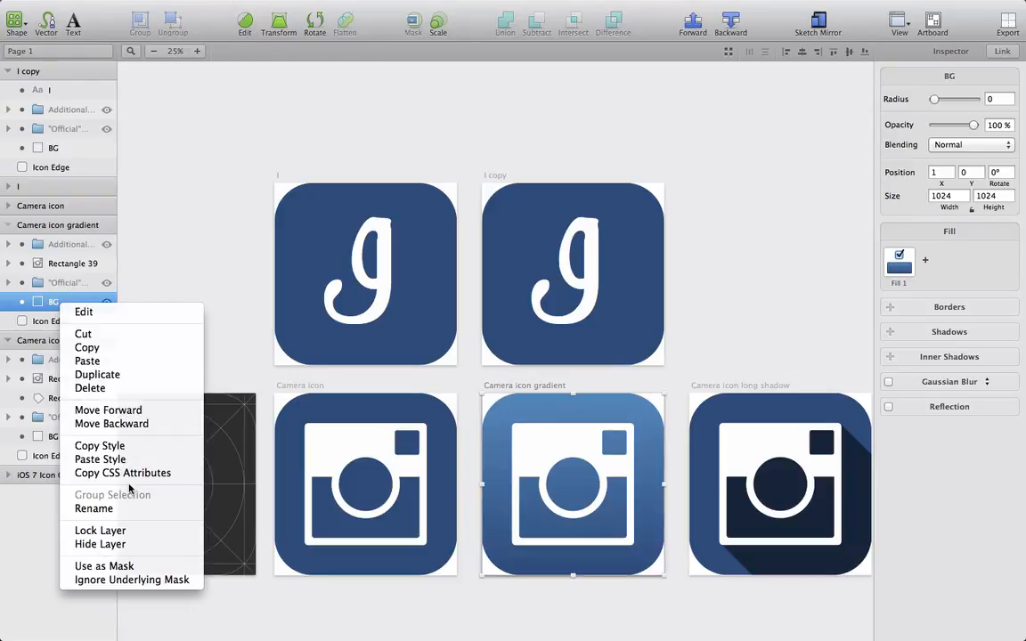
left_click(133, 447)
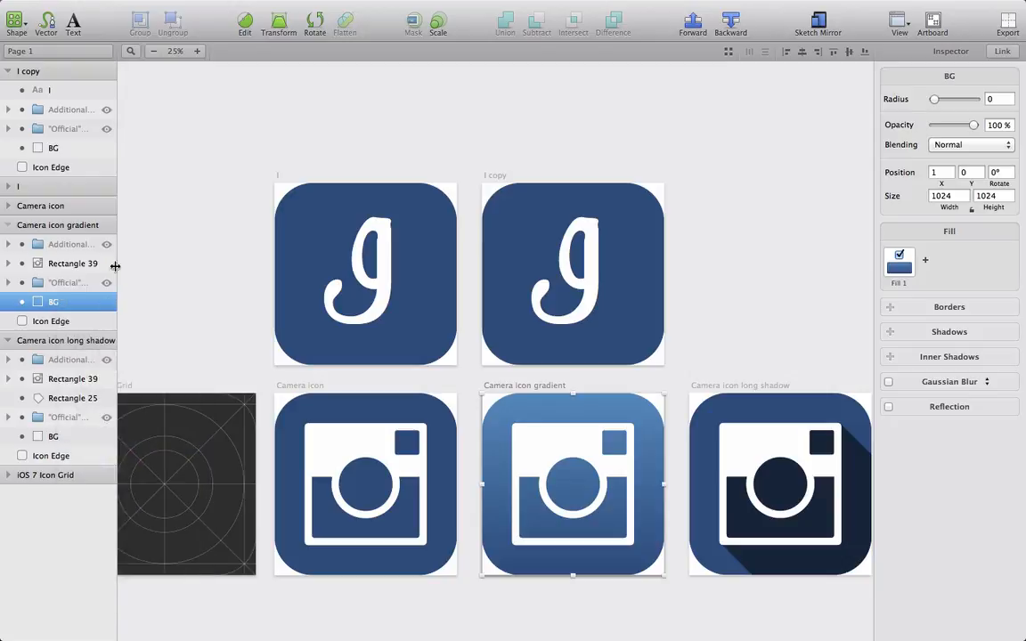
left_click(69, 149)
right_click(68, 149)
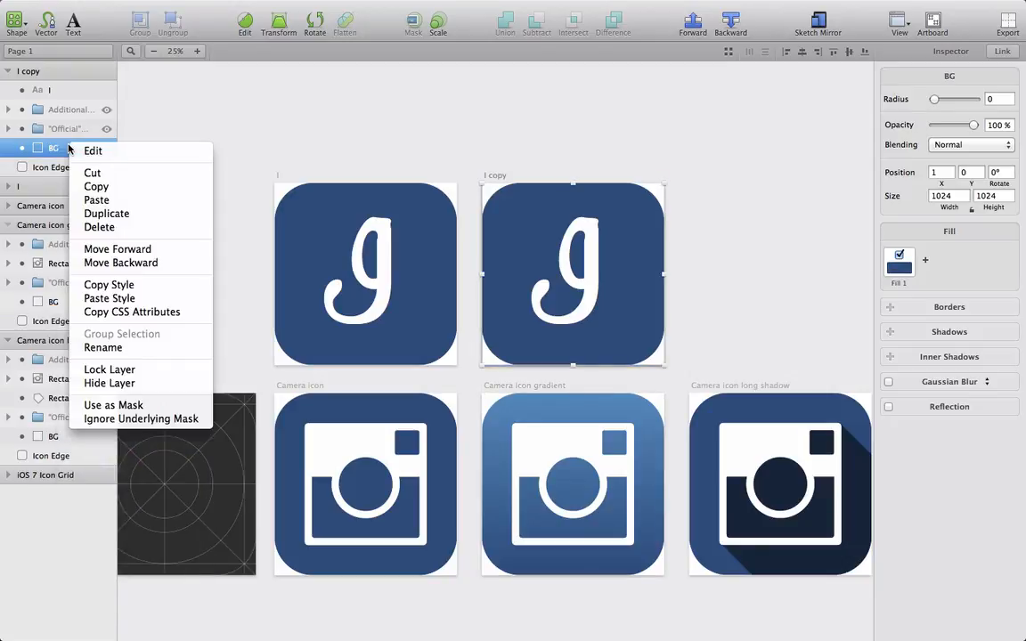
left_click(147, 298)
left_click(752, 192)
scroll(752, 191, "right", 5)
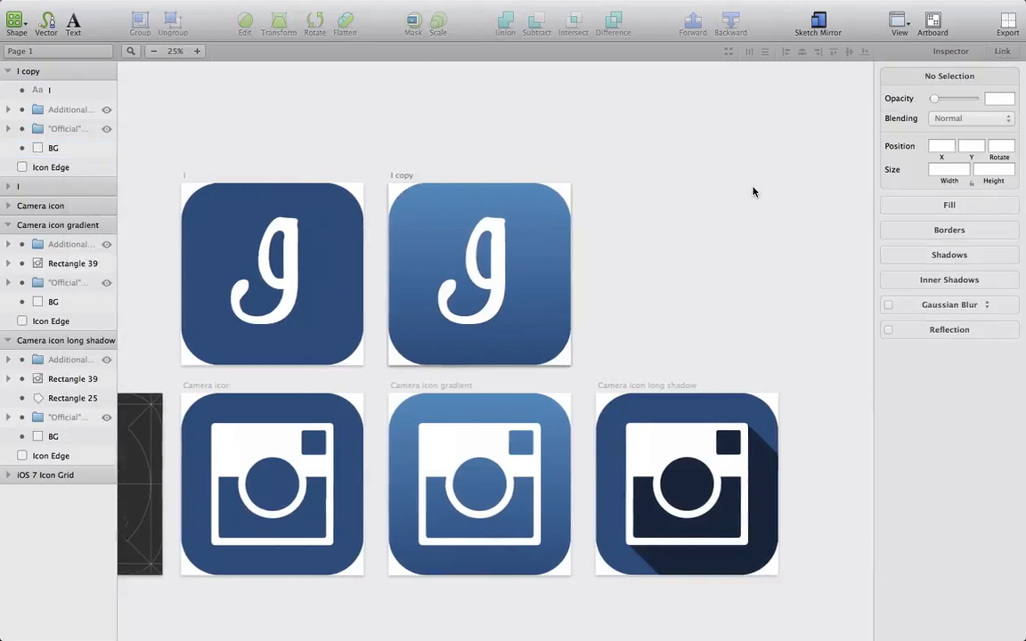
Step: Rename the "I copy" artboard as "I gradient"
double_click(44, 72)
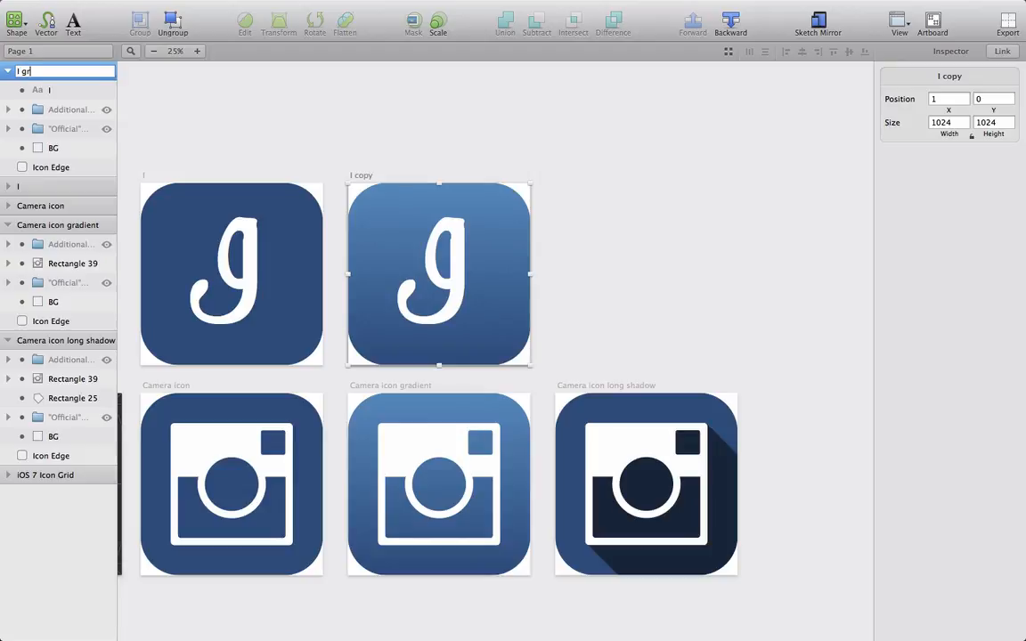
type("I gradient")
key("Return")
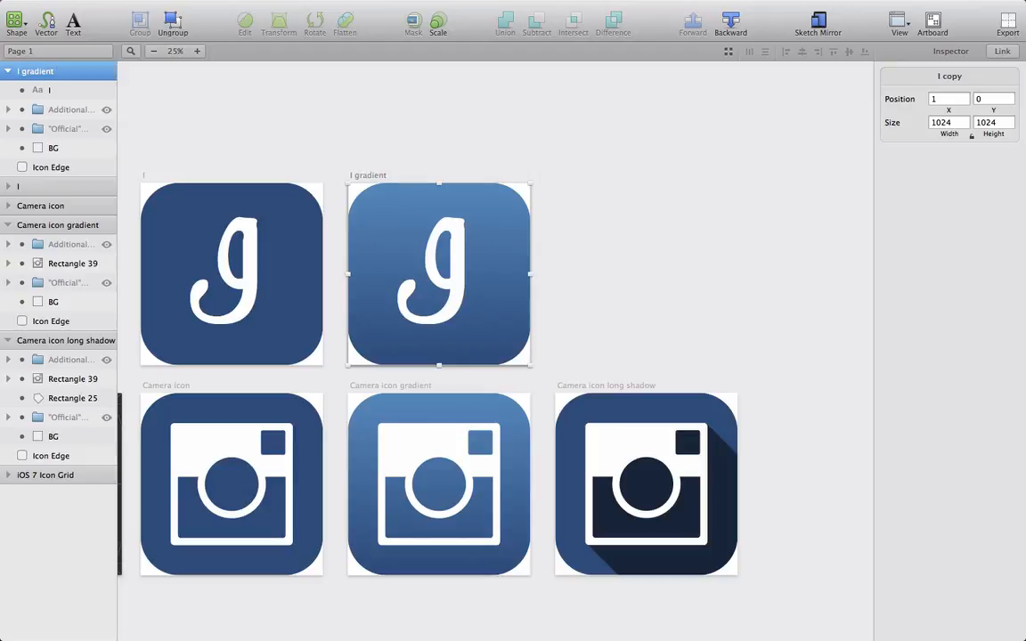
Step: Duplicate the flat "I" artboard again and place the copy beside "I gradient", above the camera long shadow icon
left_click(24, 186)
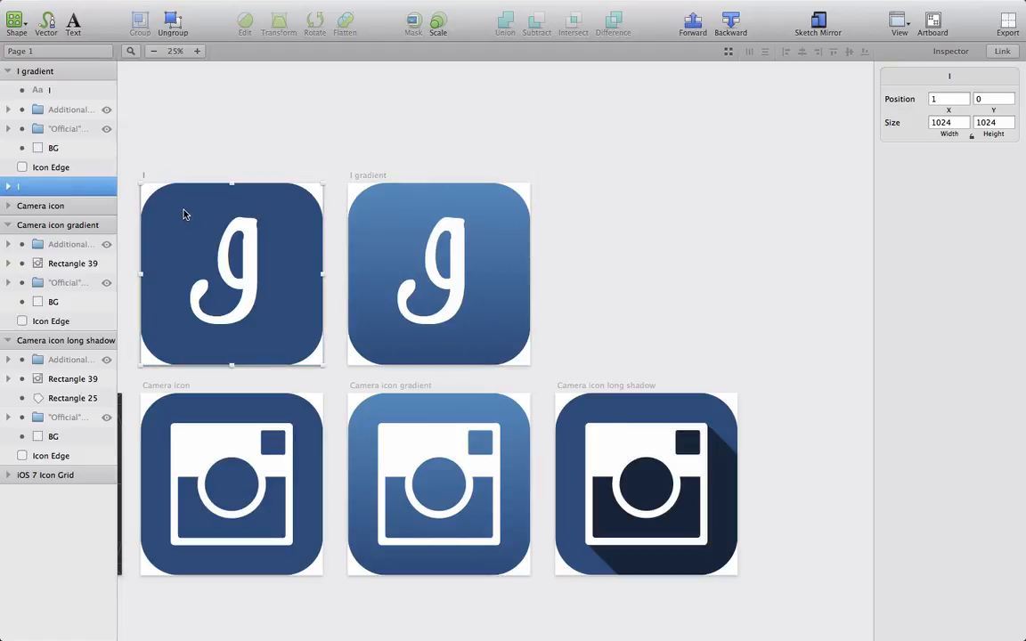
left_click_drag(178, 211, 596, 208)
scroll(804, 257, "right", 2)
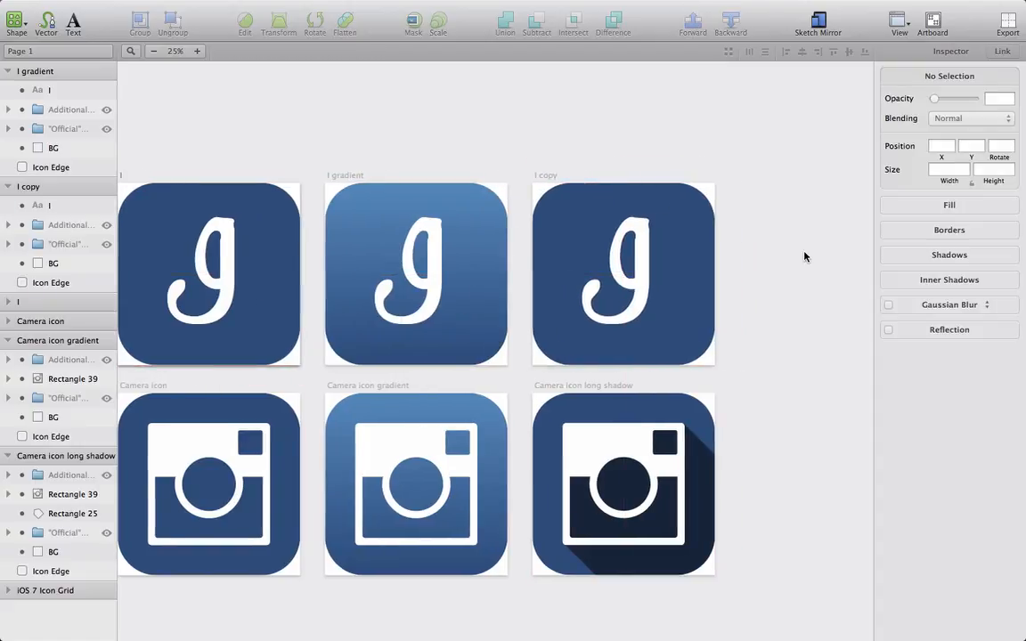
scroll(804, 257, "right", 8)
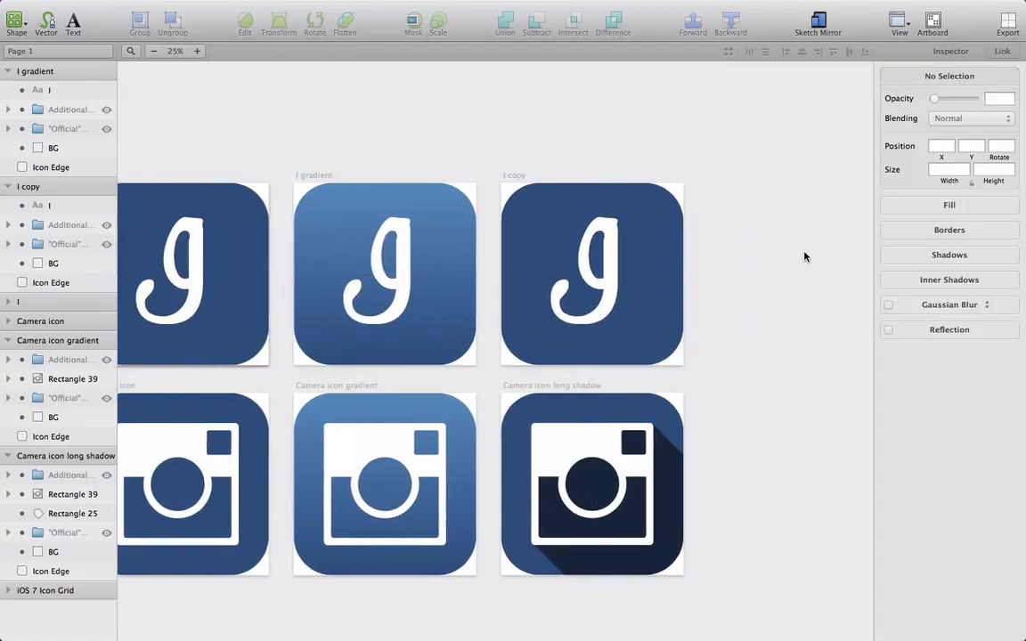
Step: Draw a rectangle on the new "I copy" artboard, from the letter's upper stem to beyond the artboard's edge
mouse_move(213, 31)
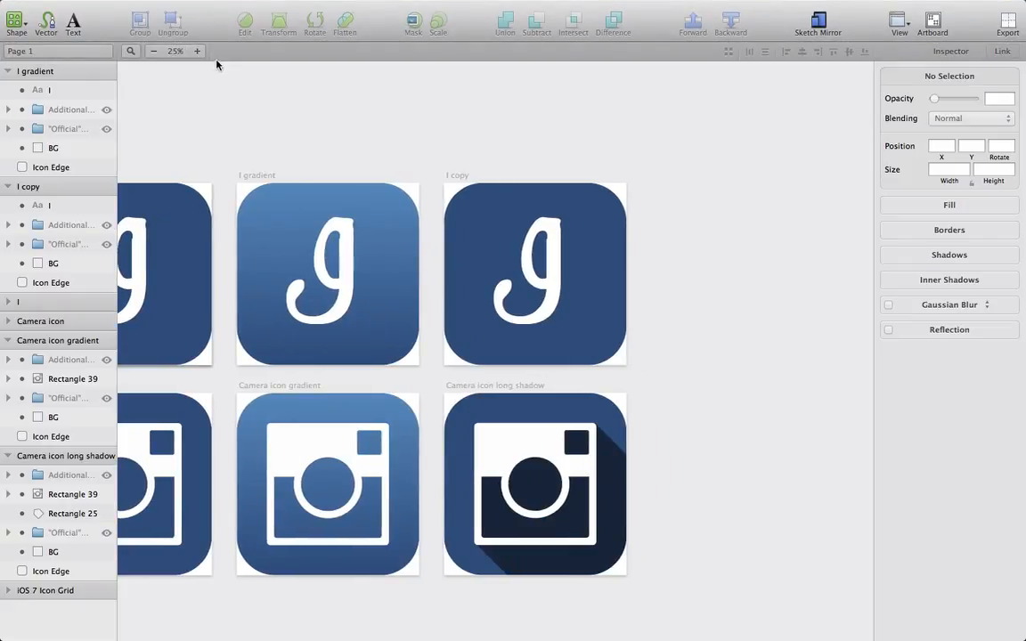
left_click(198, 53)
scroll(272, 189, "up", 4)
scroll(272, 189, "right", 3)
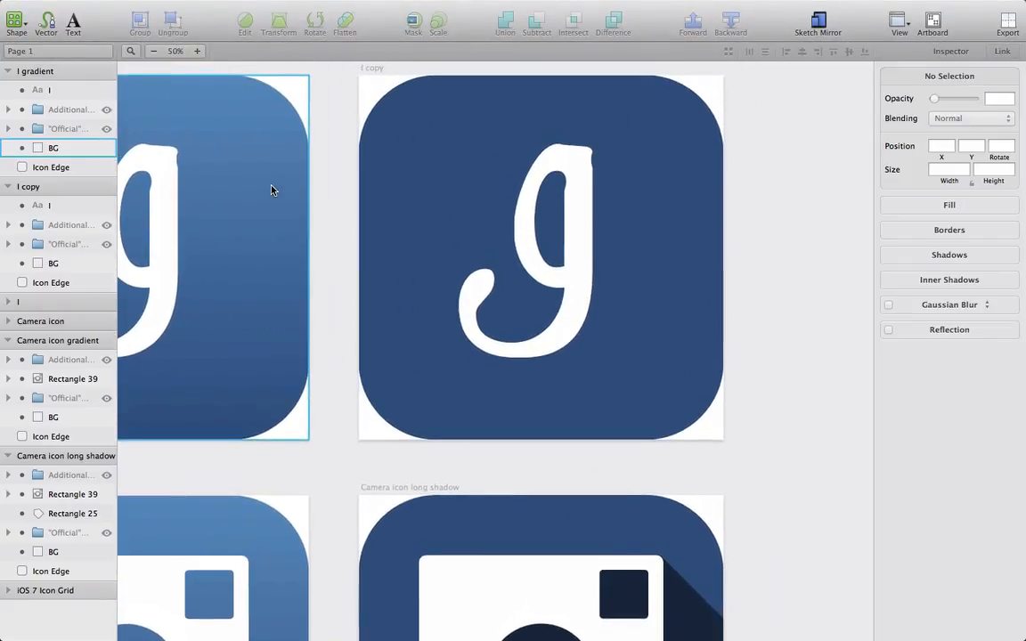
key("r")
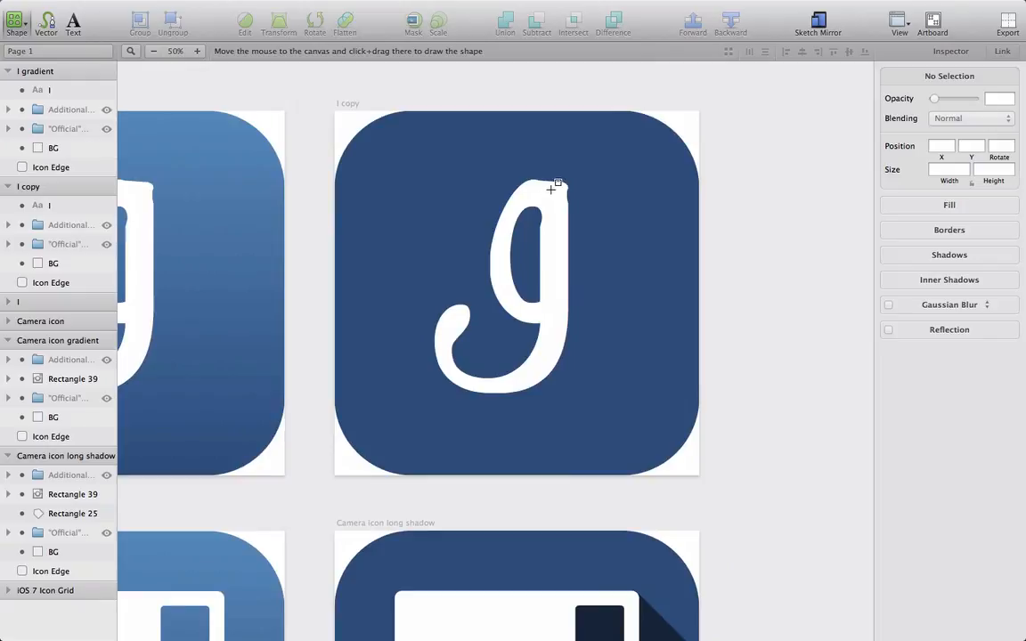
left_click_drag(539, 187, 852, 403)
Step: Fill the rectangle with black (000000) at 50% alpha and move its layer beneath the letter "I"
left_click(905, 267)
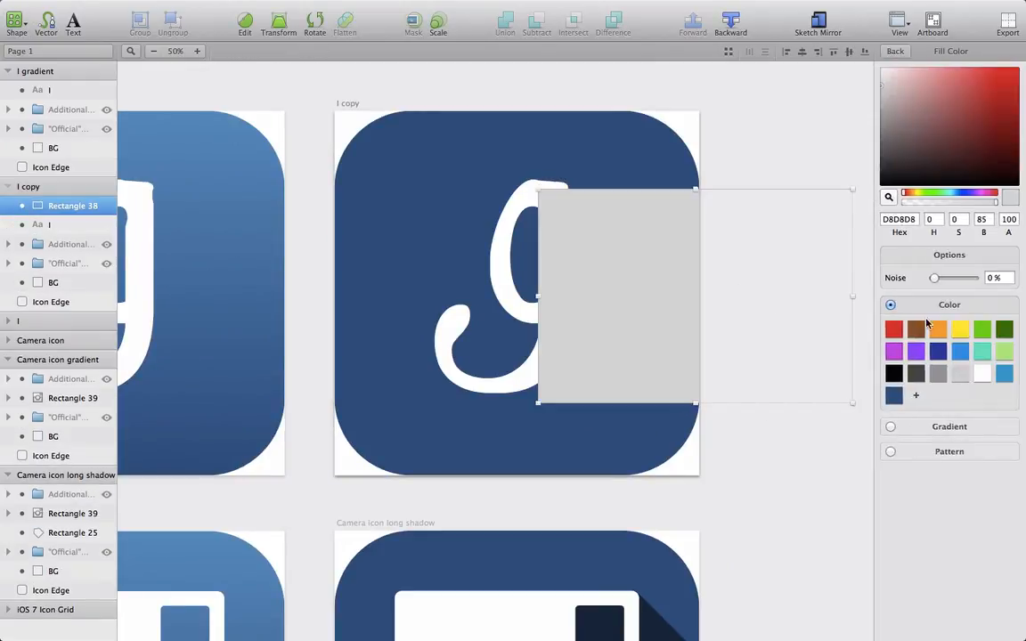
left_click(893, 373)
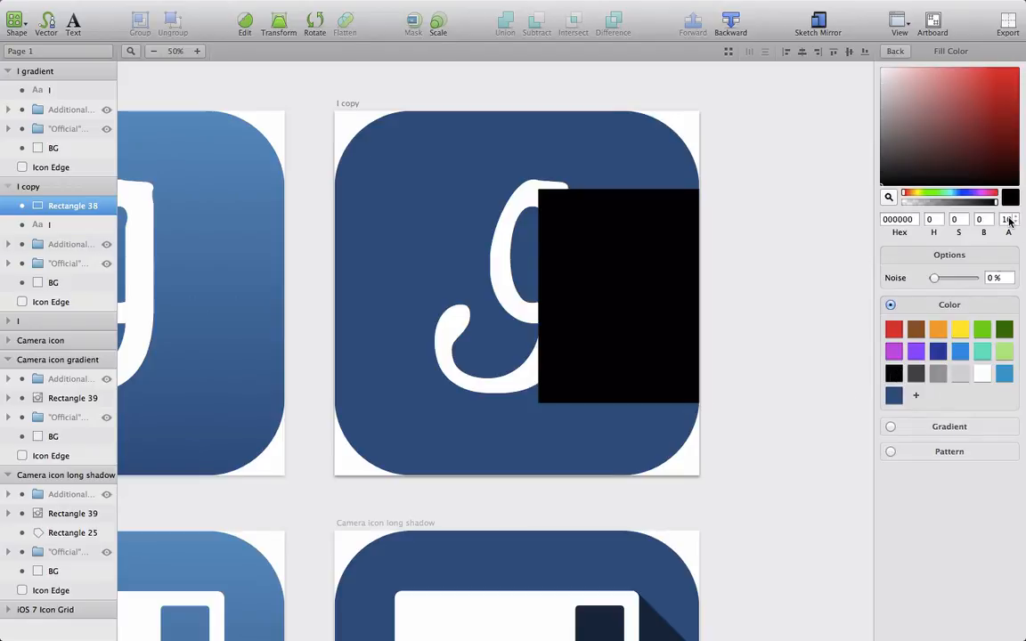
double_click(1008, 219)
type("50")
key("Return")
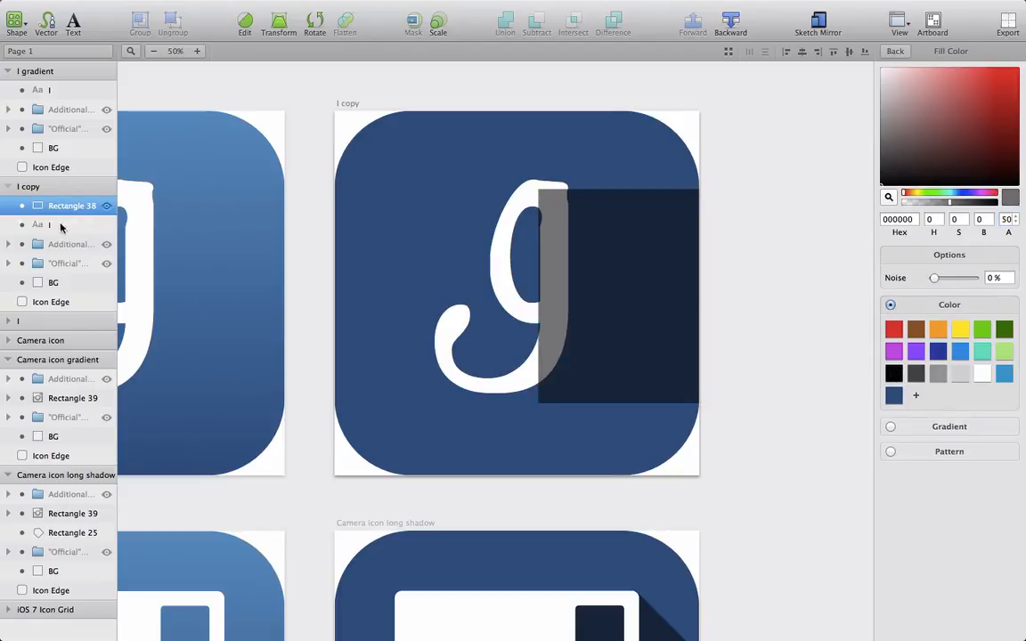
left_click_drag(55, 205, 50, 234)
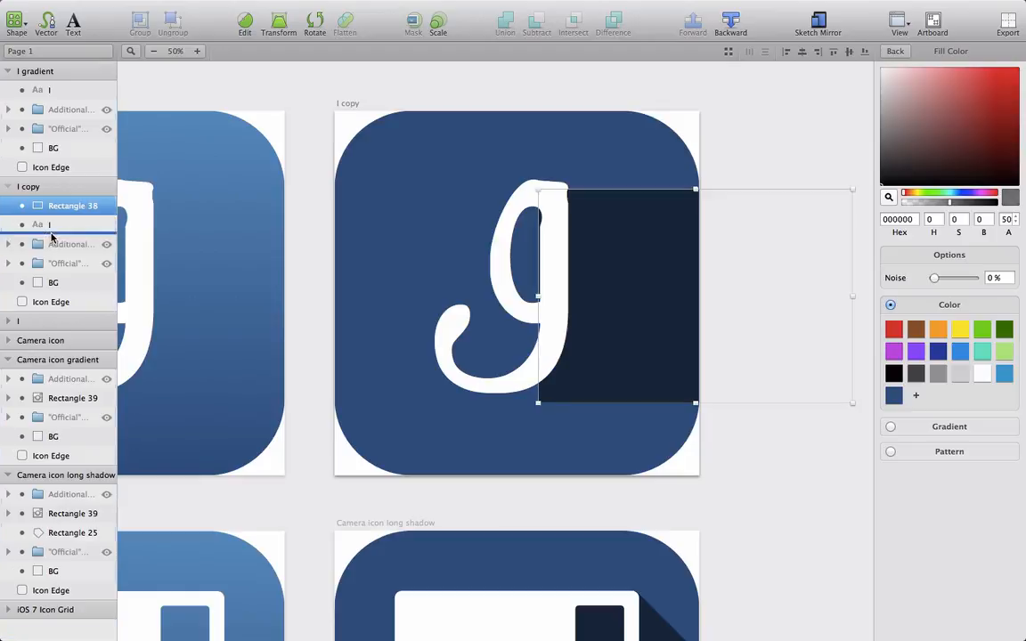
Step: Rotate the rectangle clockwise so it falls diagonally from the letter, with its edge running from the upper stem to the lower curl
left_click(316, 28)
scroll(650, 108, "right", 2)
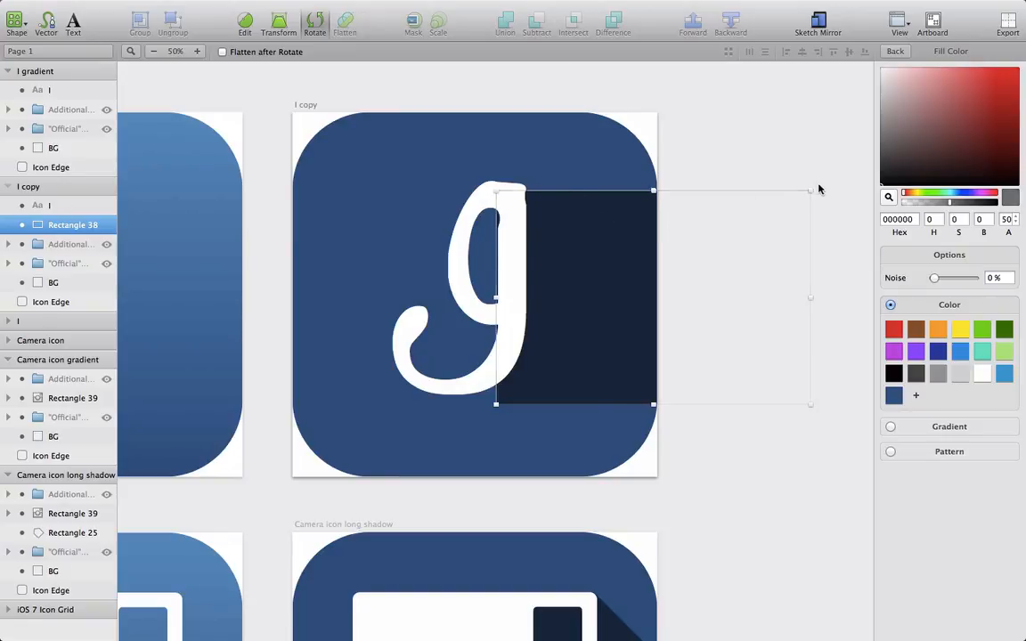
left_click_drag(818, 189, 542, 366)
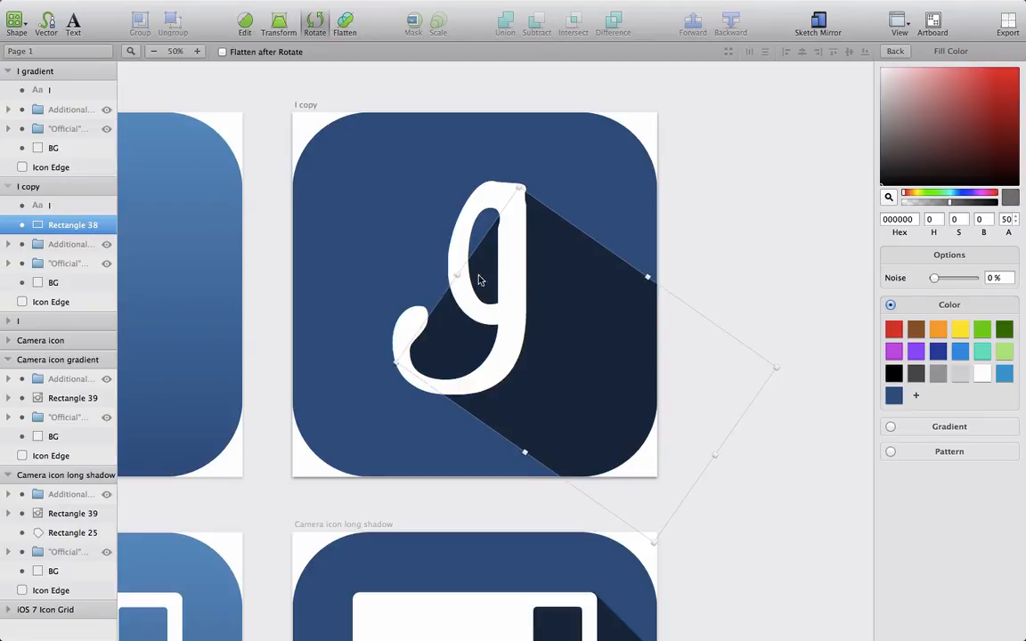
left_click_drag(460, 275, 588, 300)
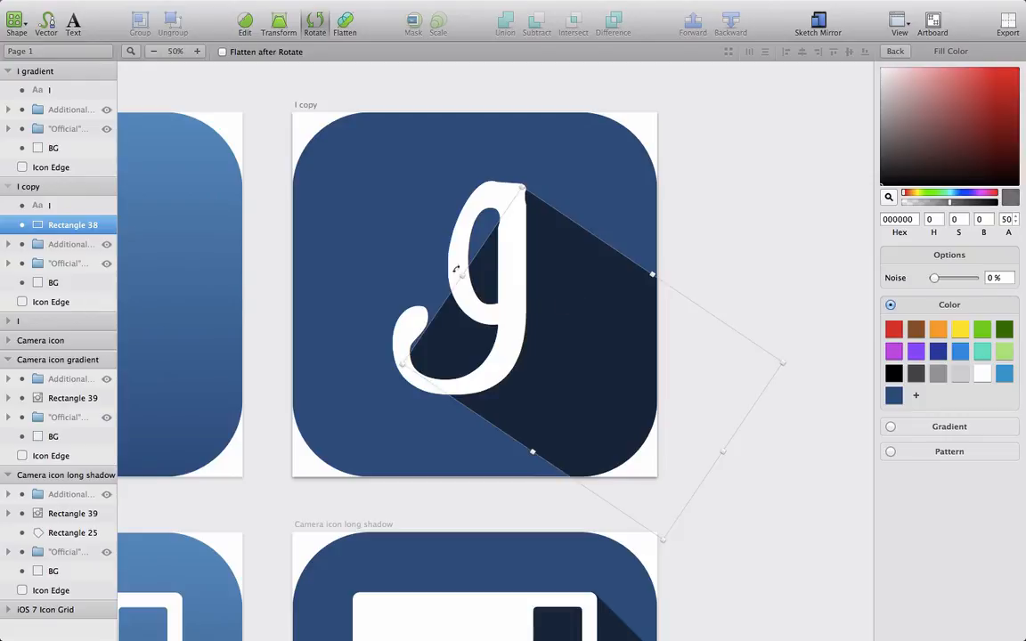
key("Return")
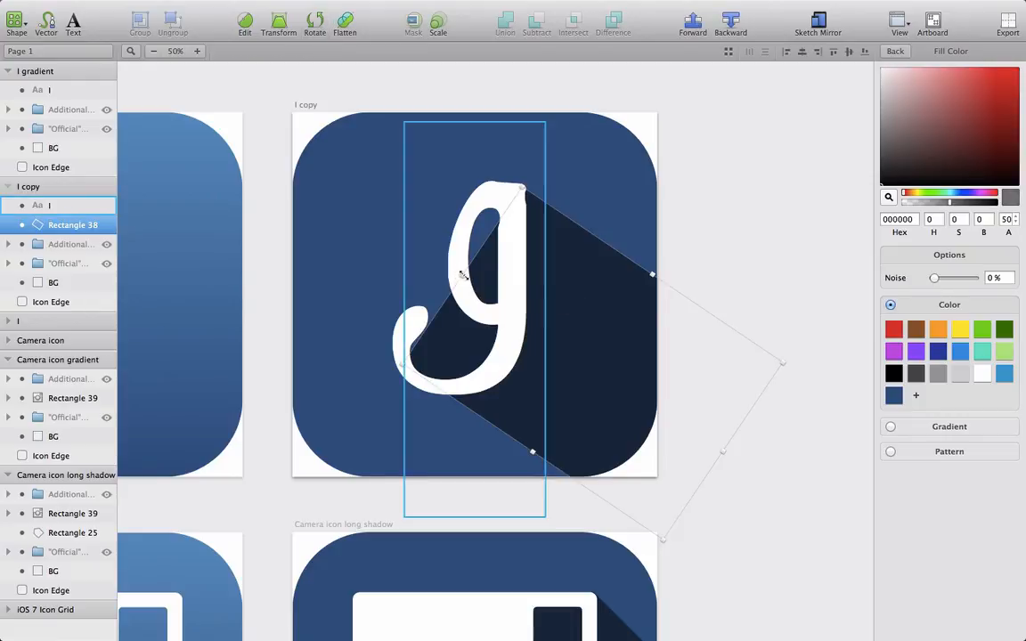
Step: Resize the rotated shadow rectangle so its inner and lower edges fit the letter's outline
left_click_drag(462, 276, 472, 283)
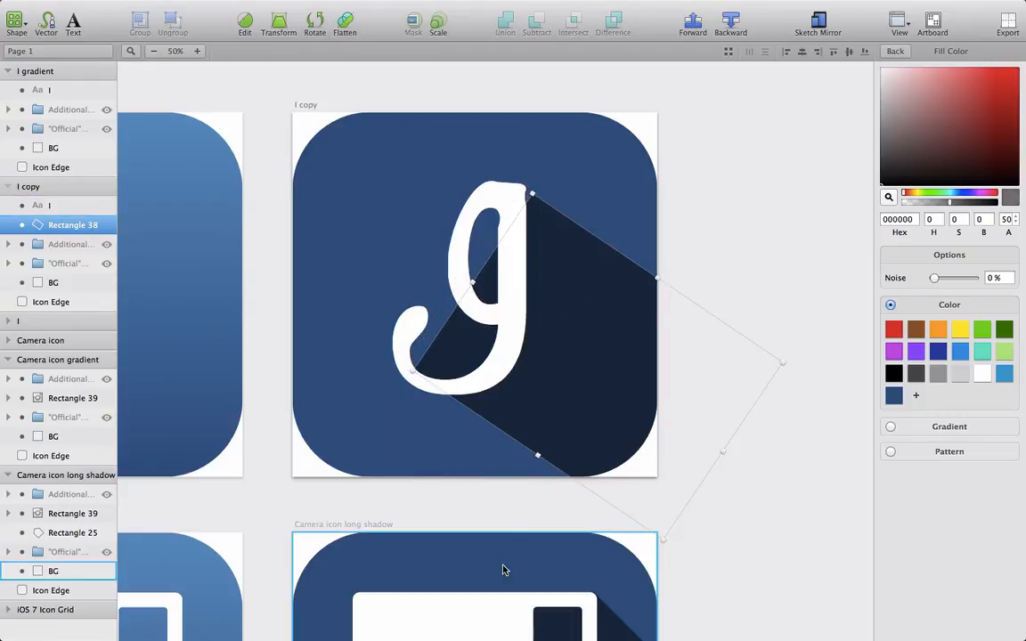
left_click_drag(538, 456, 533, 461)
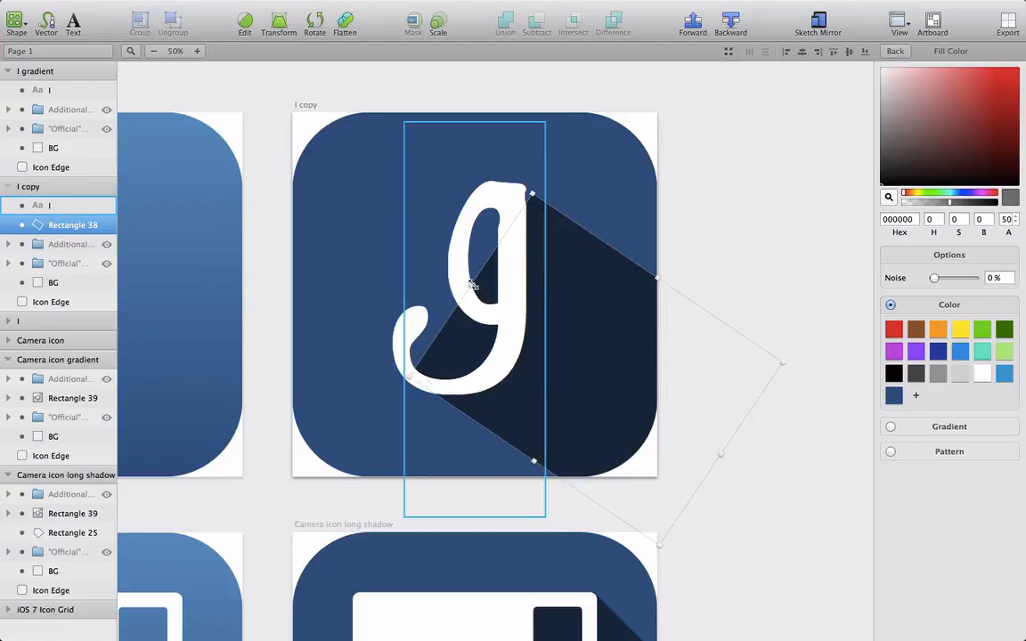
left_click_drag(472, 284, 459, 279)
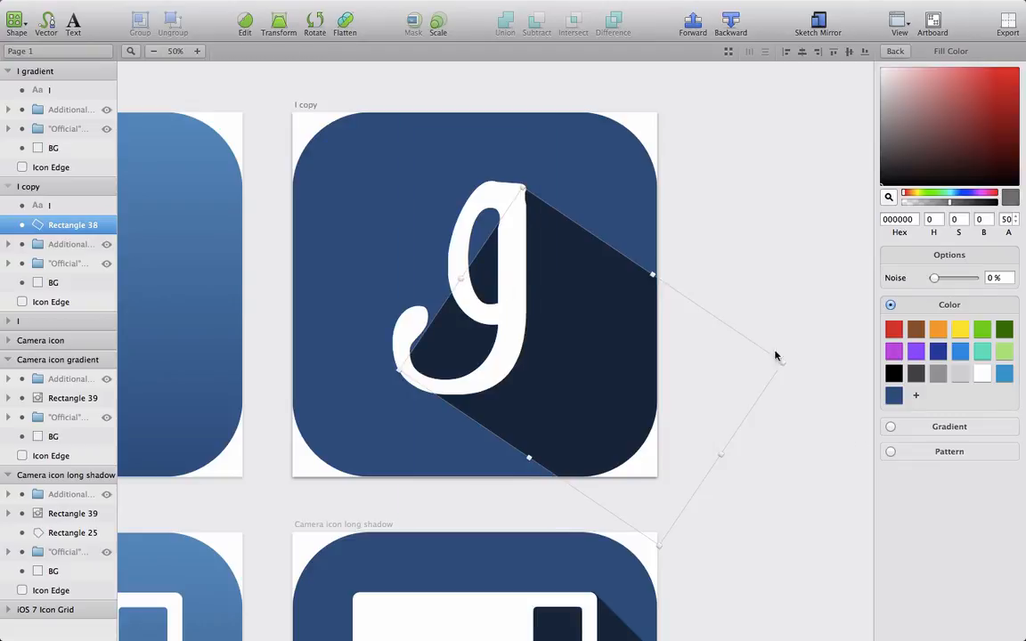
Step: Fine-tune the shadow rectangle's rotation and position, and extend its lower edge to meet the letter's bottom curve
left_click(316, 20)
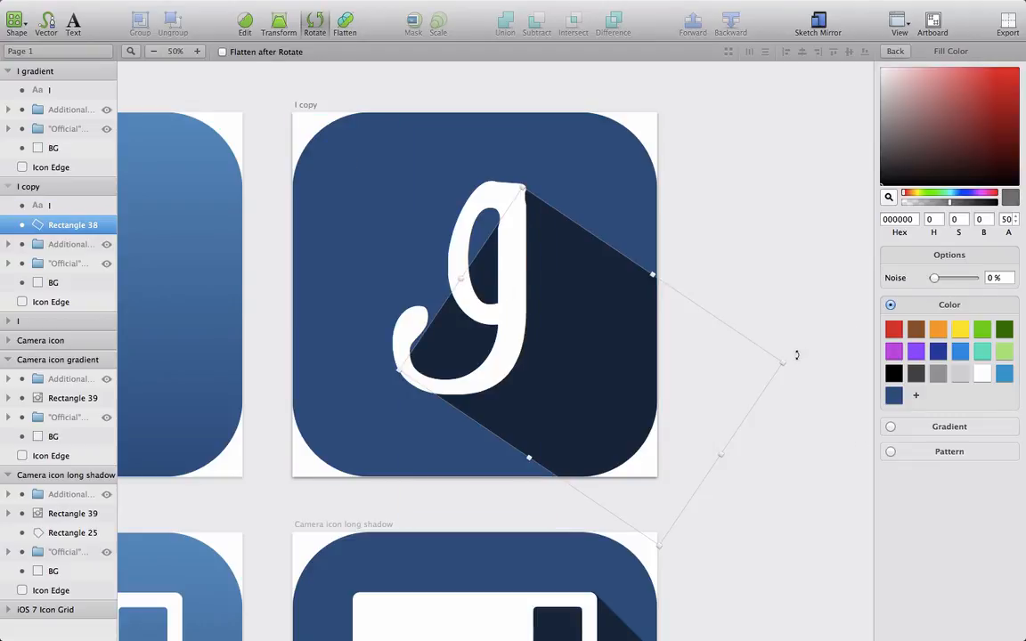
left_click_drag(796, 355, 796, 350)
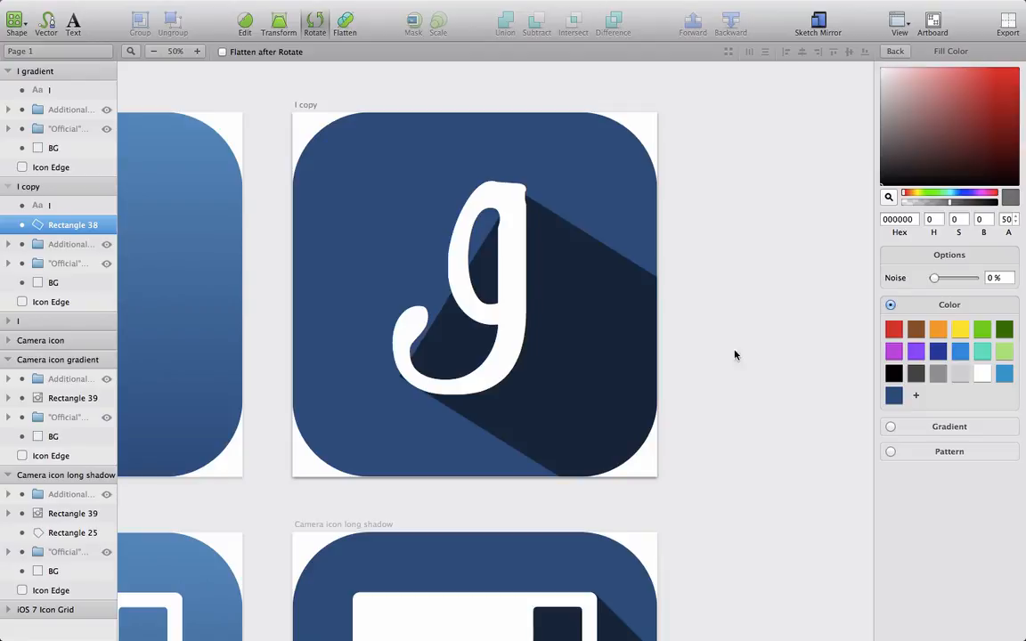
left_click_drag(620, 332, 630, 331)
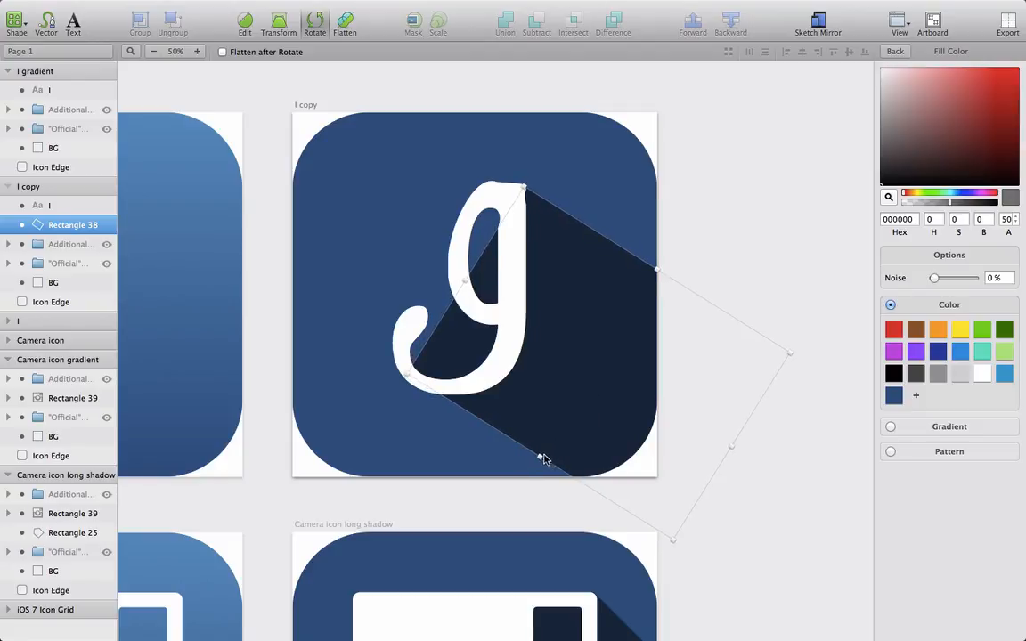
left_click_drag(539, 456, 536, 458)
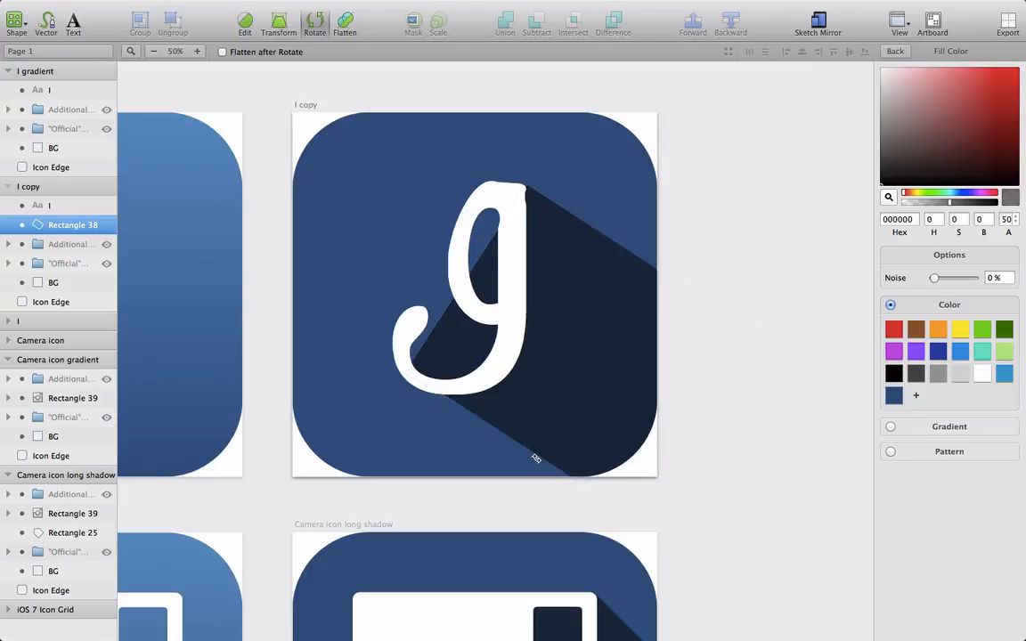
left_click(577, 440)
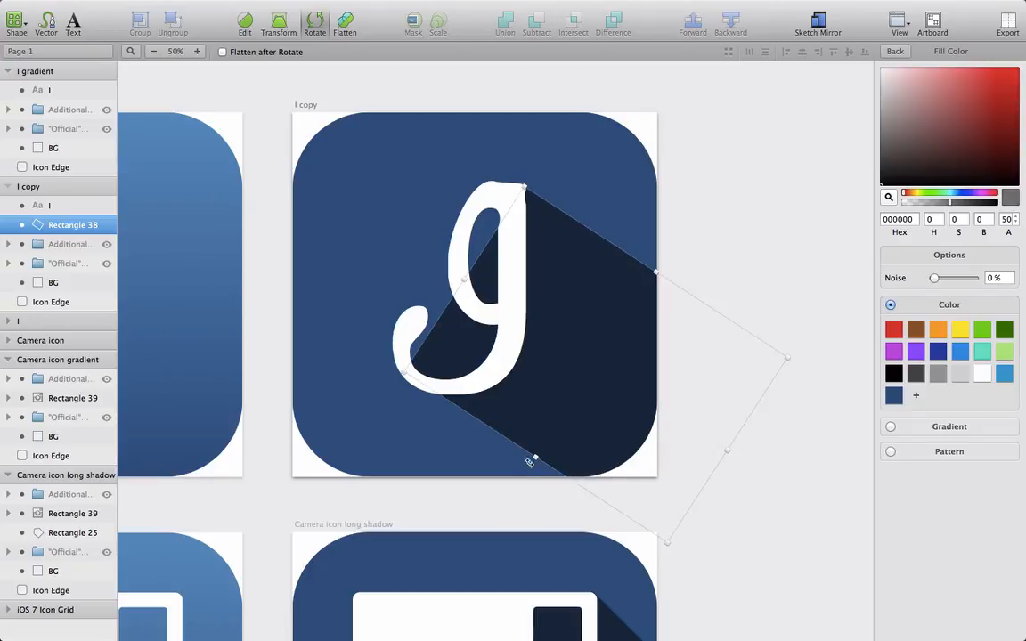
key("Escape")
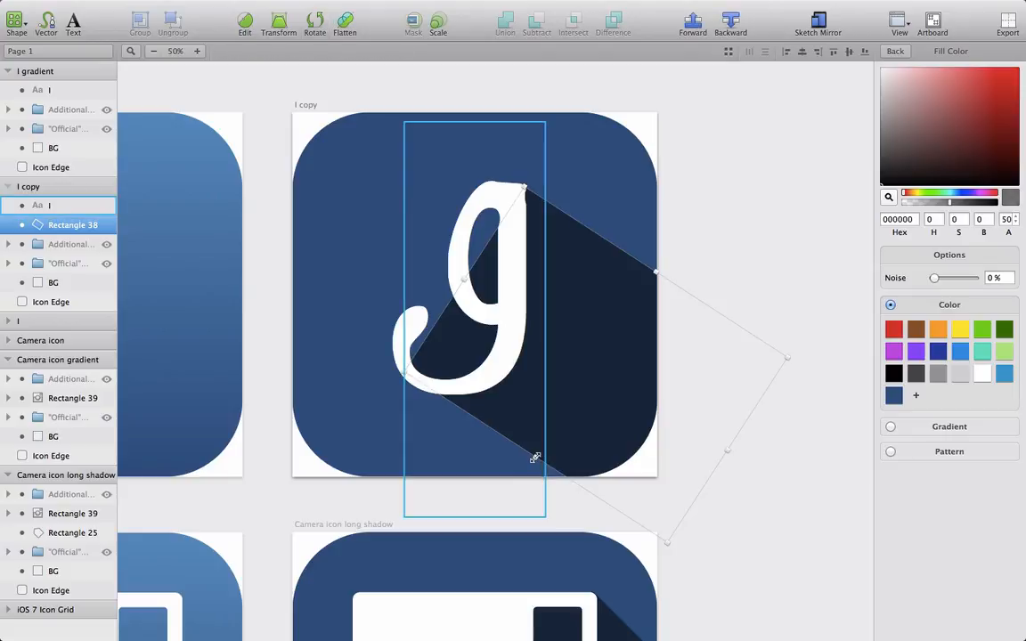
left_click_drag(536, 460, 533, 462)
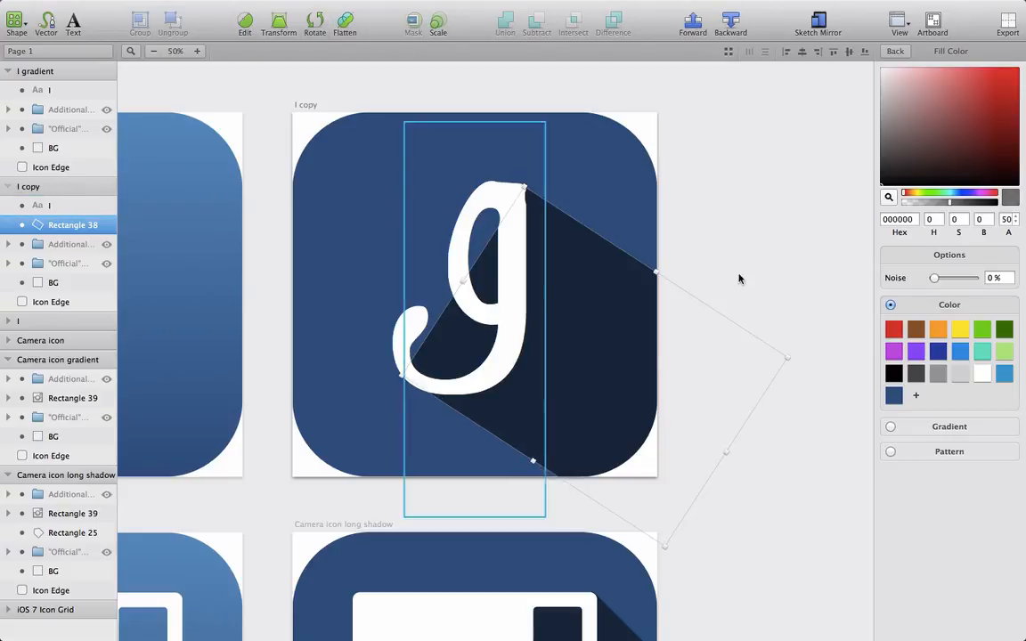
left_click(790, 233)
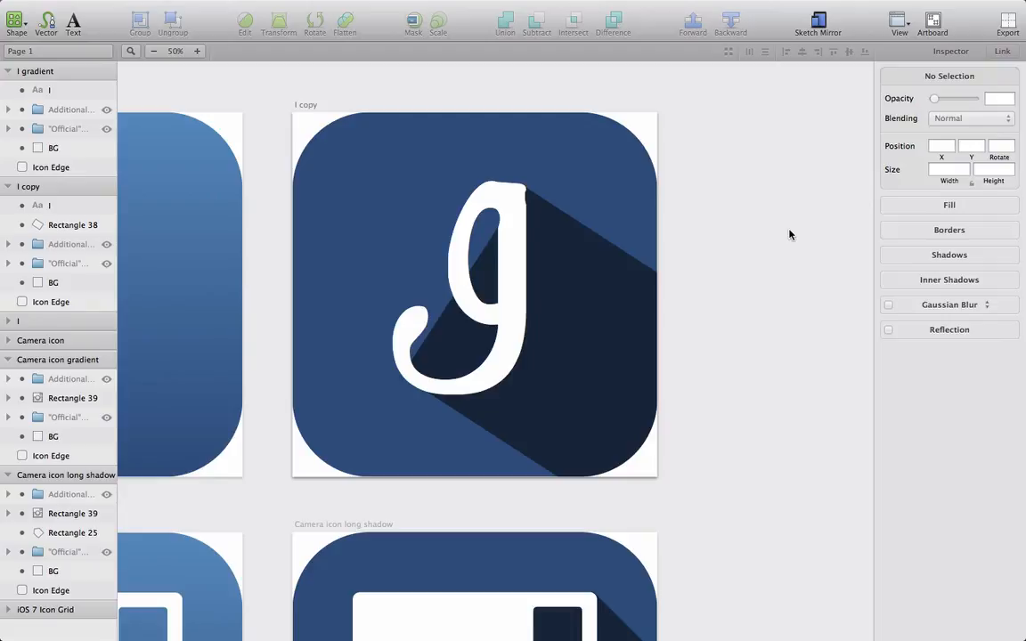
Step: Duplicate the letter's long-shadow rectangle and move the copy off the artboard onto the empty canvas
left_click(597, 342)
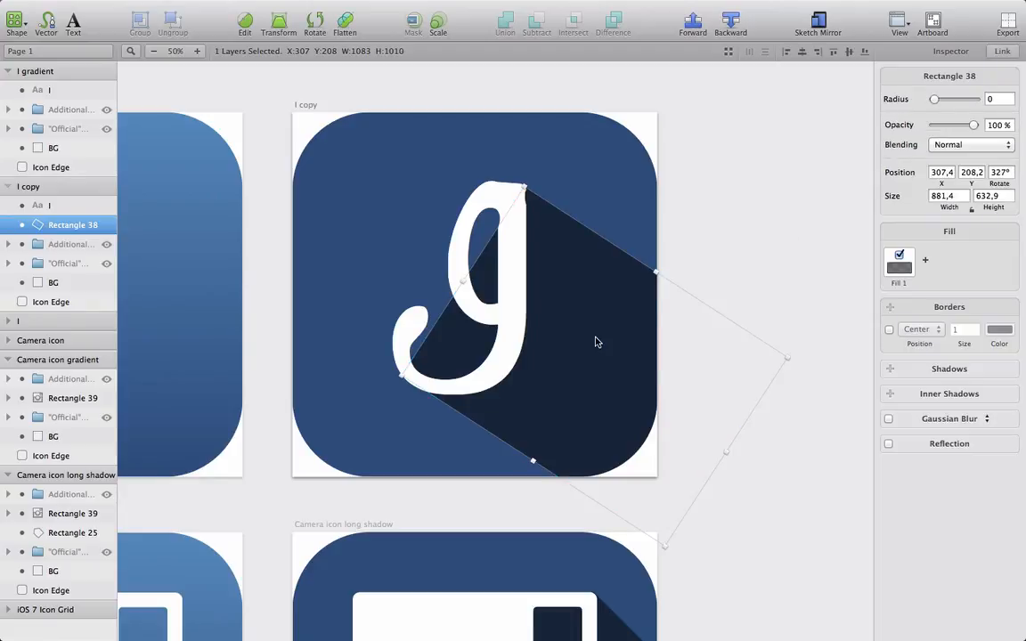
key("super+d")
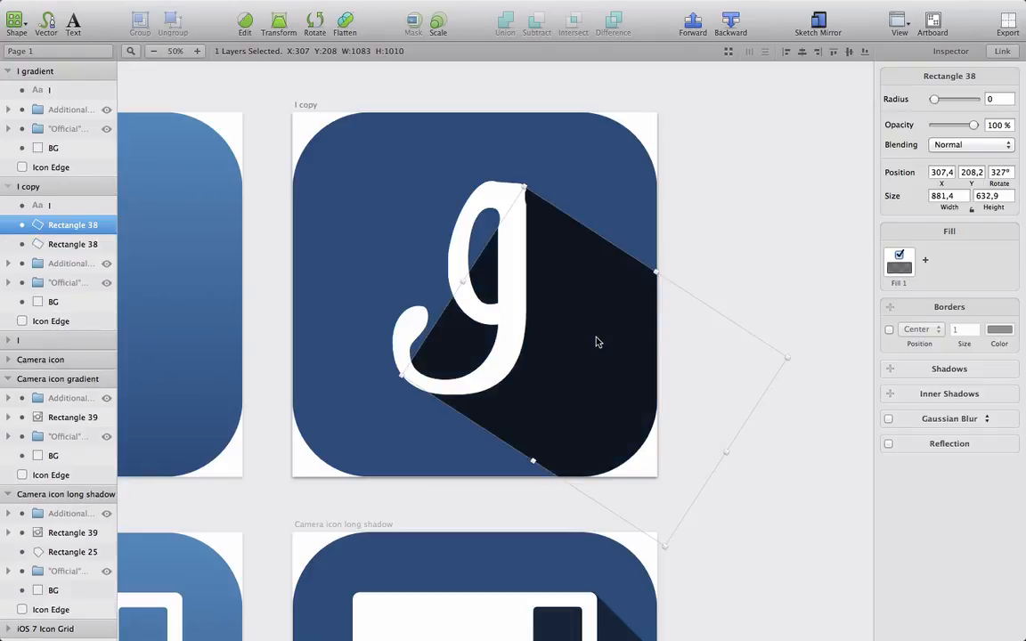
left_click_drag(623, 331, 890, 185)
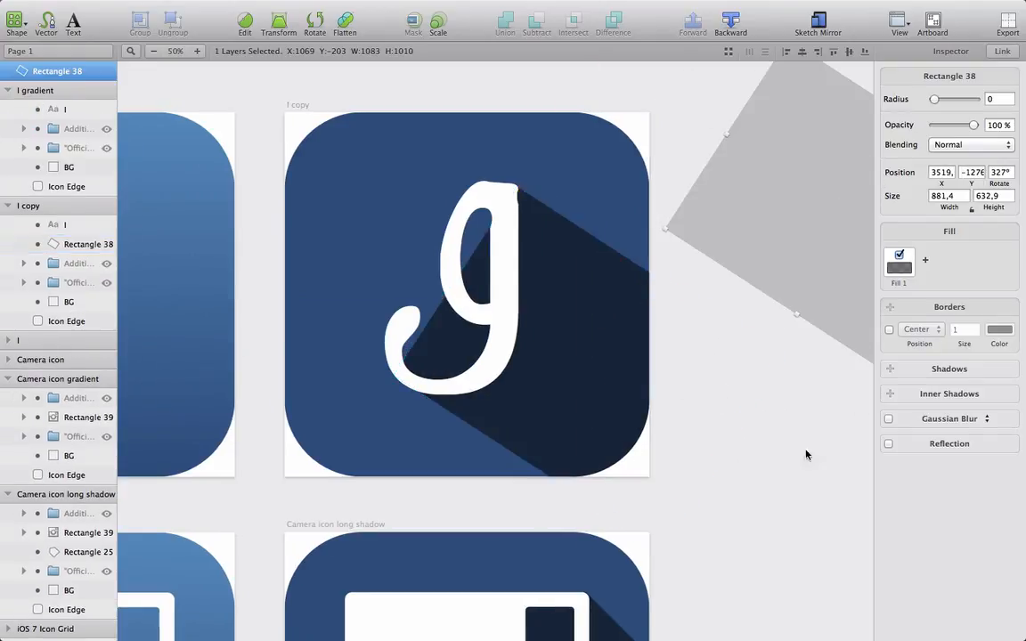
scroll(806, 453, "left", 2)
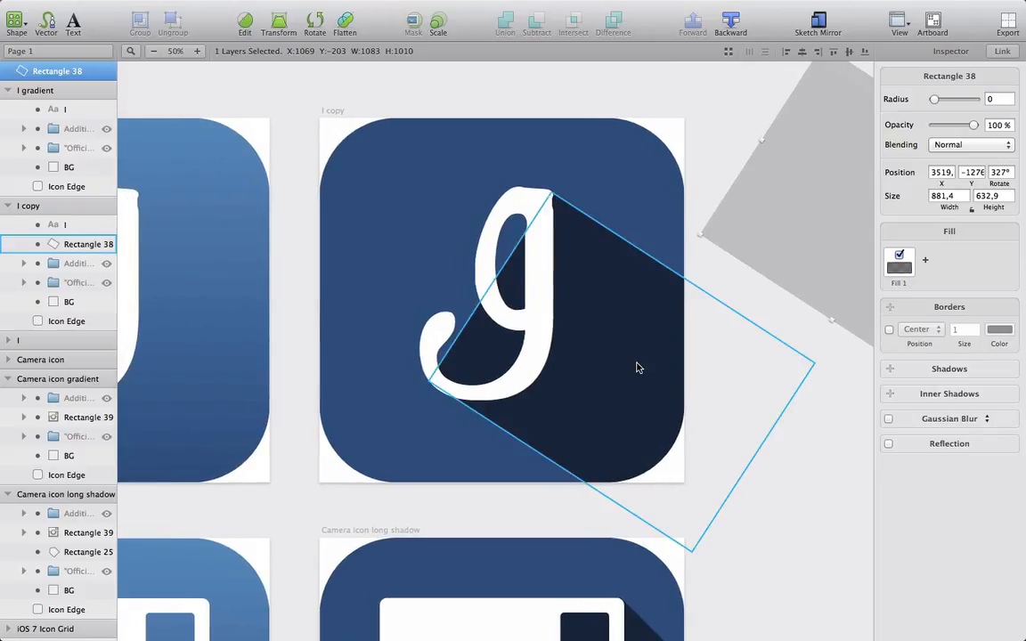
Step: Add points along the original shadow's inner edge and pull them behind the letter's upper loop and stem, filling the loop with shadow
left_click(636, 367)
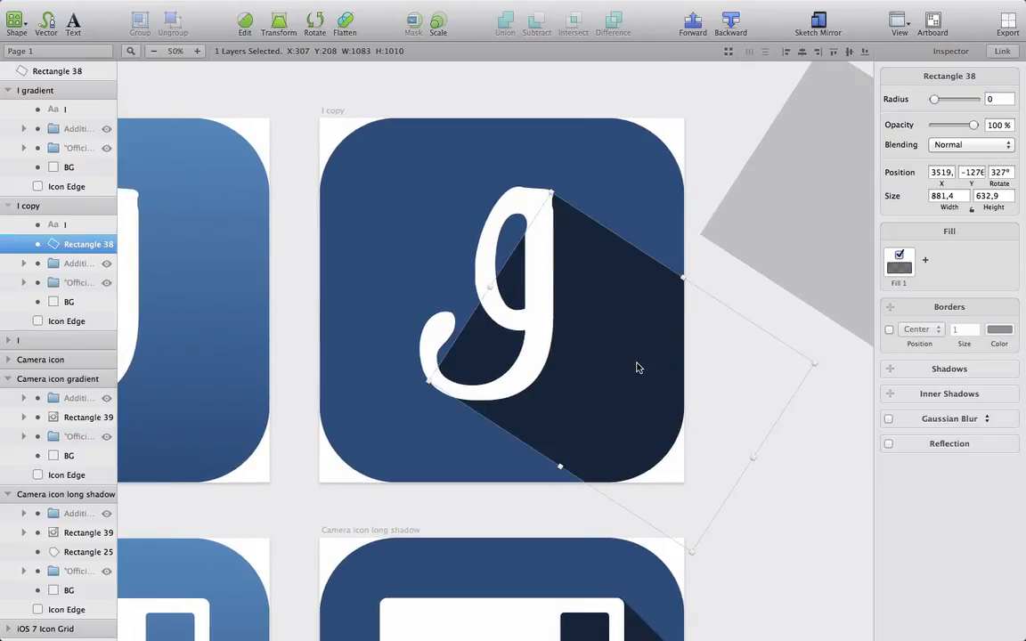
double_click(637, 367)
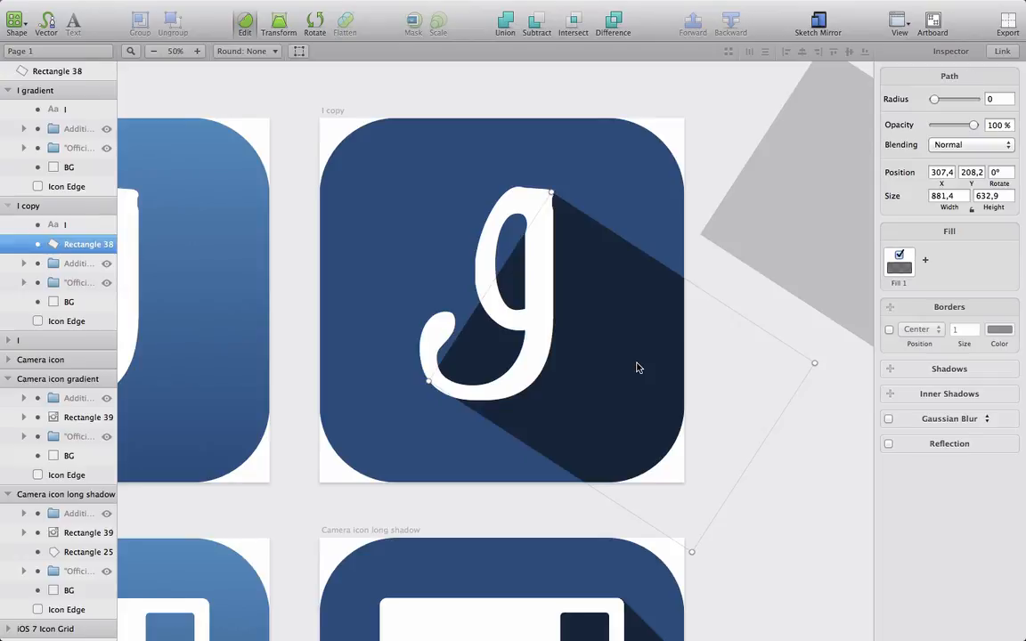
left_click(73, 231, "shift")
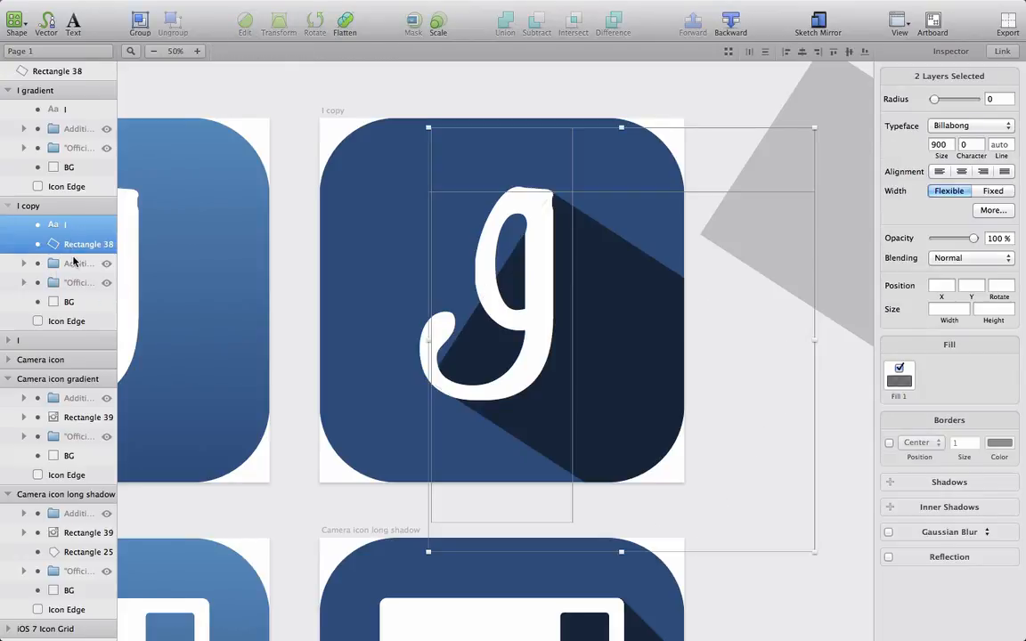
left_click(74, 264)
left_click(80, 243)
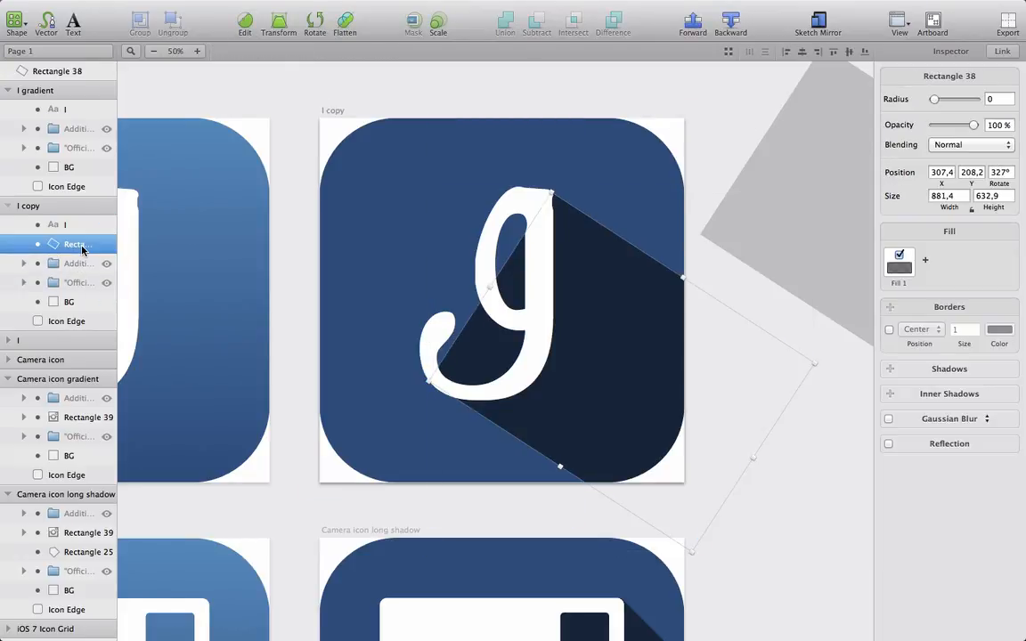
key("Return")
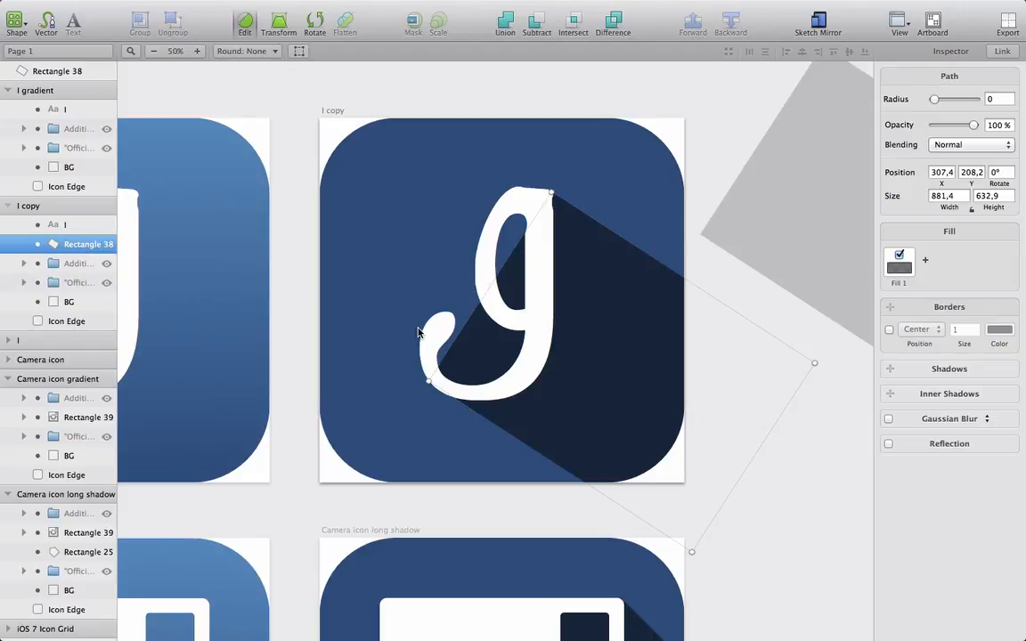
left_click(516, 251)
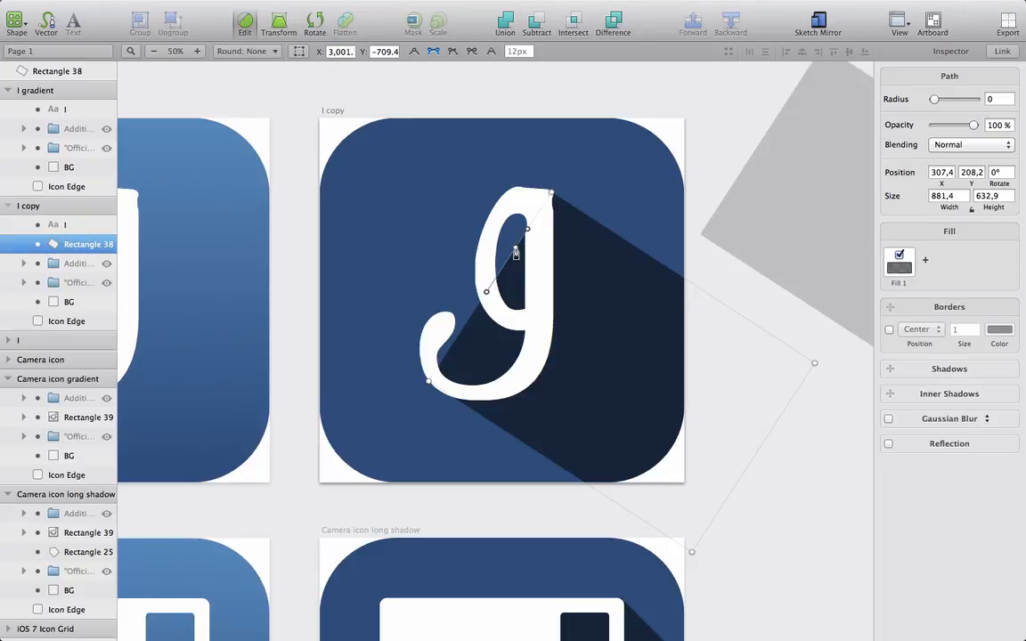
left_click_drag(516, 253, 542, 340)
left_click(543, 334)
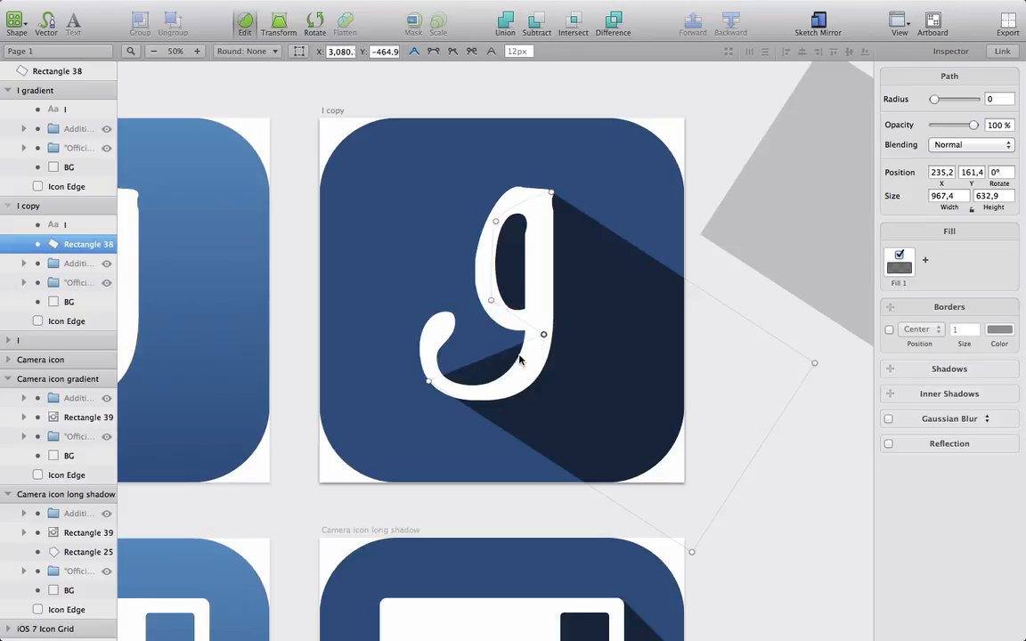
Step: Add another point to the shadow's inner edge, pull it behind the letter's bottom curve to clear the curl's hollow, and finish path editing
left_click(495, 357)
left_click_drag(496, 359, 502, 384)
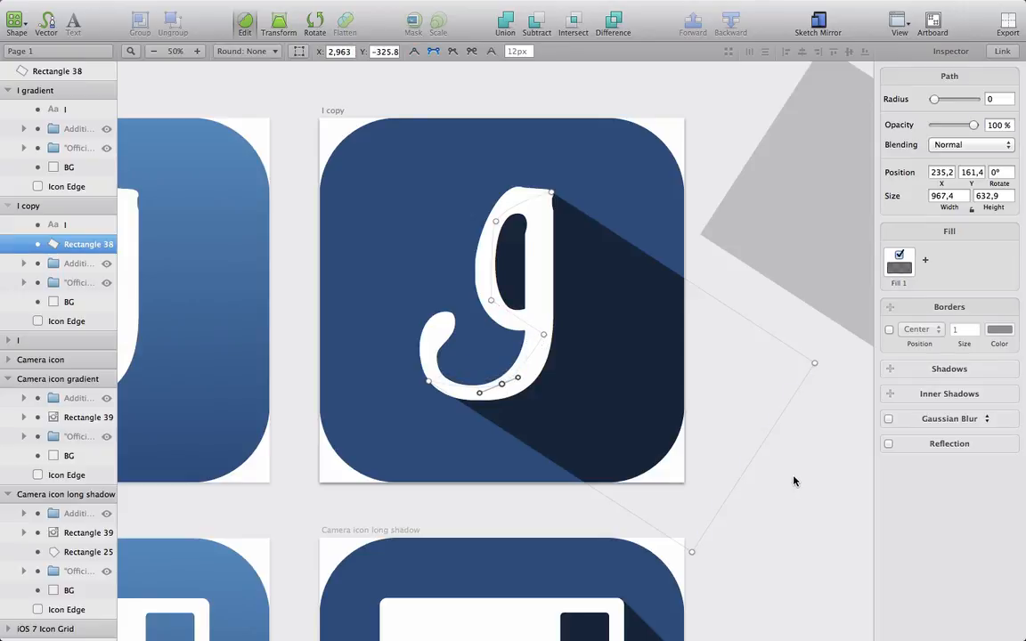
key("Escape")
Step: Move the spare shadow copy back over the letter, reduce its height to about 155 px and place its layer beneath the "I"
left_click(830, 193)
left_click_drag(830, 192, 556, 334)
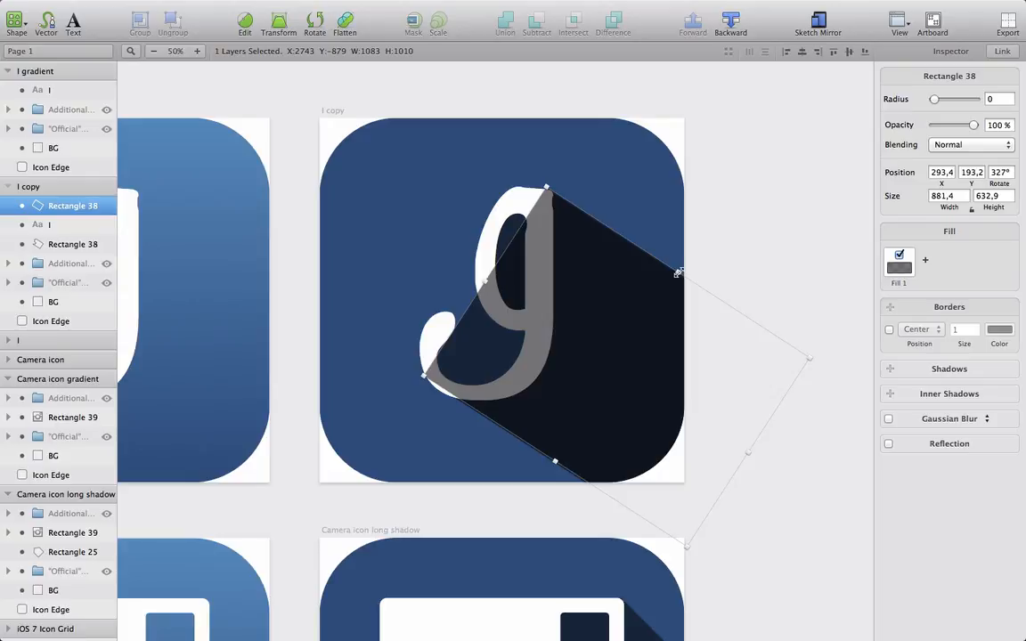
left_click_drag(677, 275, 585, 415)
mouse_move(74, 206)
left_mouse_down()
mouse_move(75, 231)
mouse_move(79, 219)
left_mouse_up()
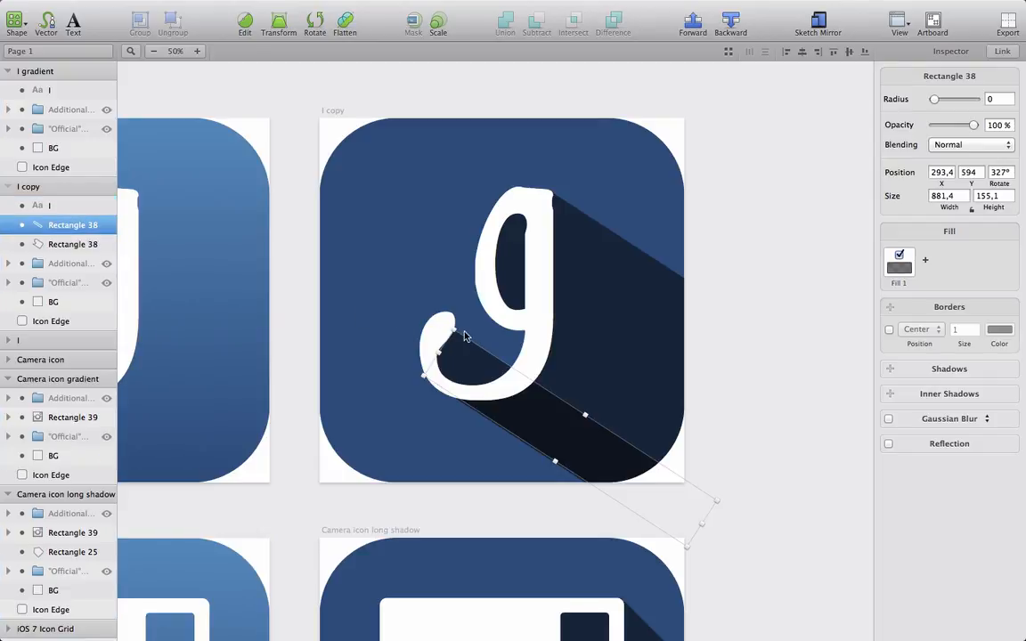
Step: Enlarge the narrow shadow strip to about 907 × 174 px so it reaches the tip of the letter's lower curl
left_click_drag(586, 415, 590, 413)
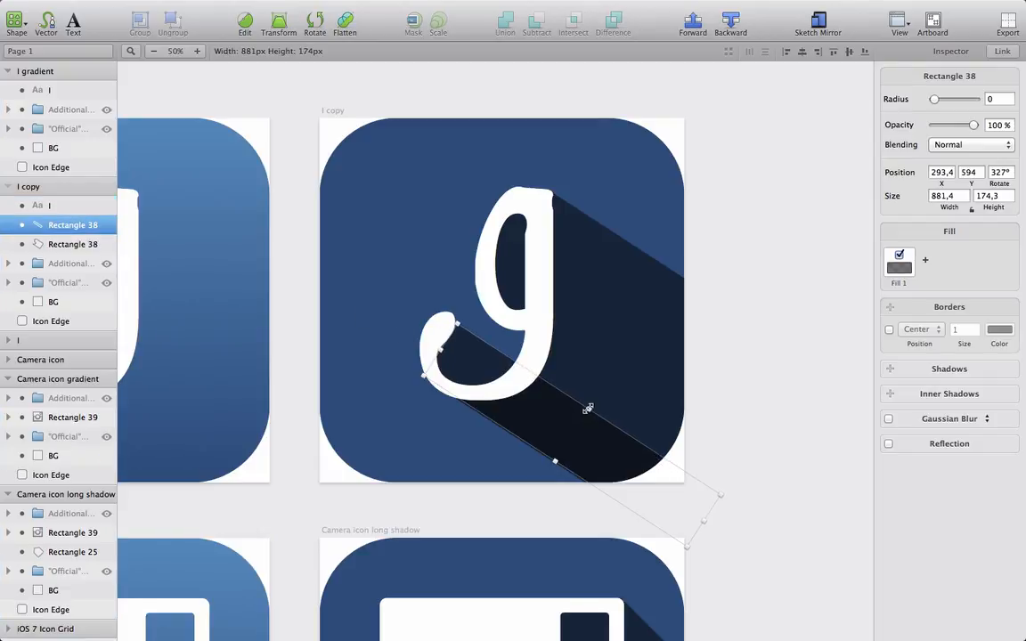
left_click(197, 52)
left_click(197, 56)
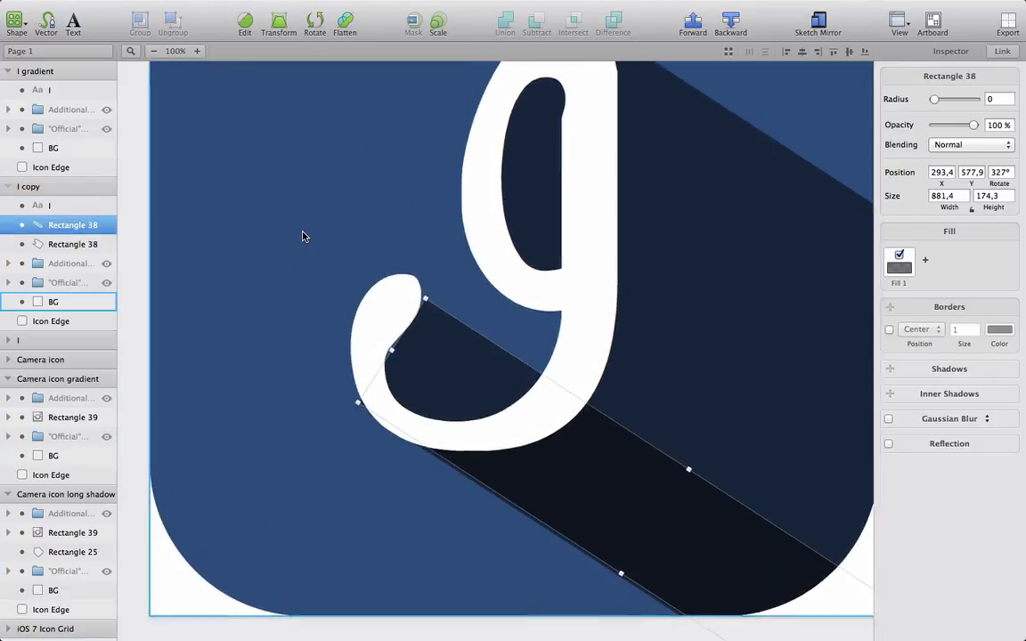
left_click_drag(428, 364, 412, 355)
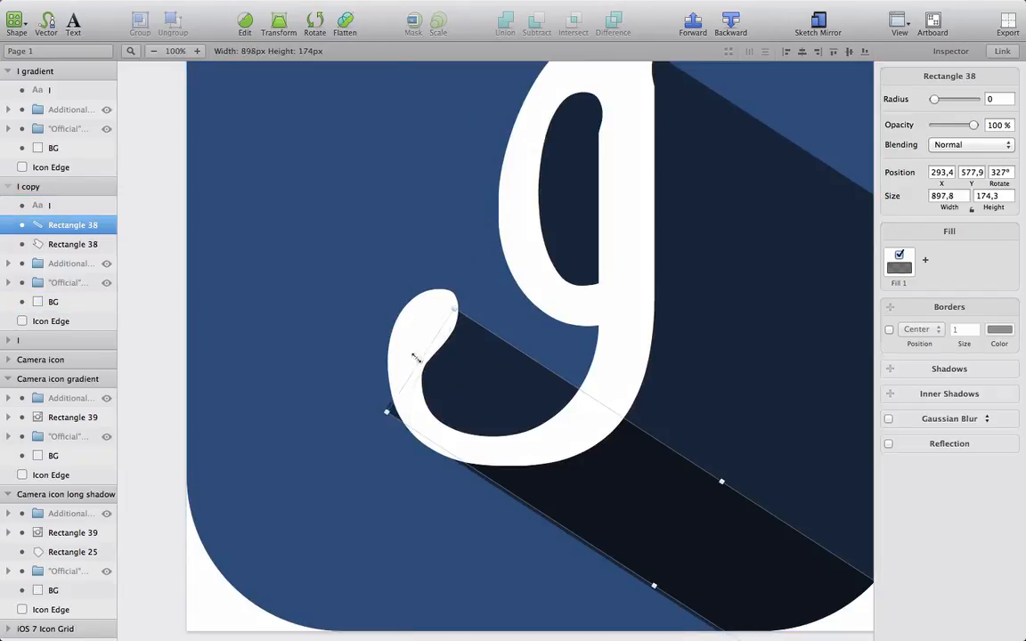
left_click(647, 456)
left_click_drag(646, 451, 646, 451)
key("super+z")
Step: Shift the narrow shadow strip up to the curl's tip and trim it to about 890 × 159 px so its edges hide behind the letter
left_click(75, 225)
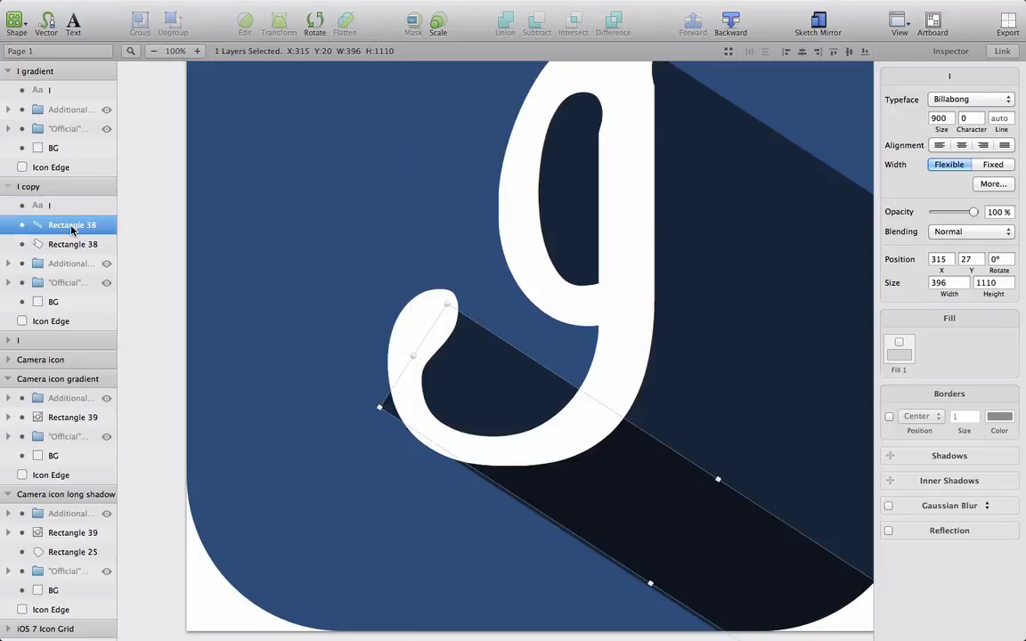
left_click_drag(710, 549, 712, 535)
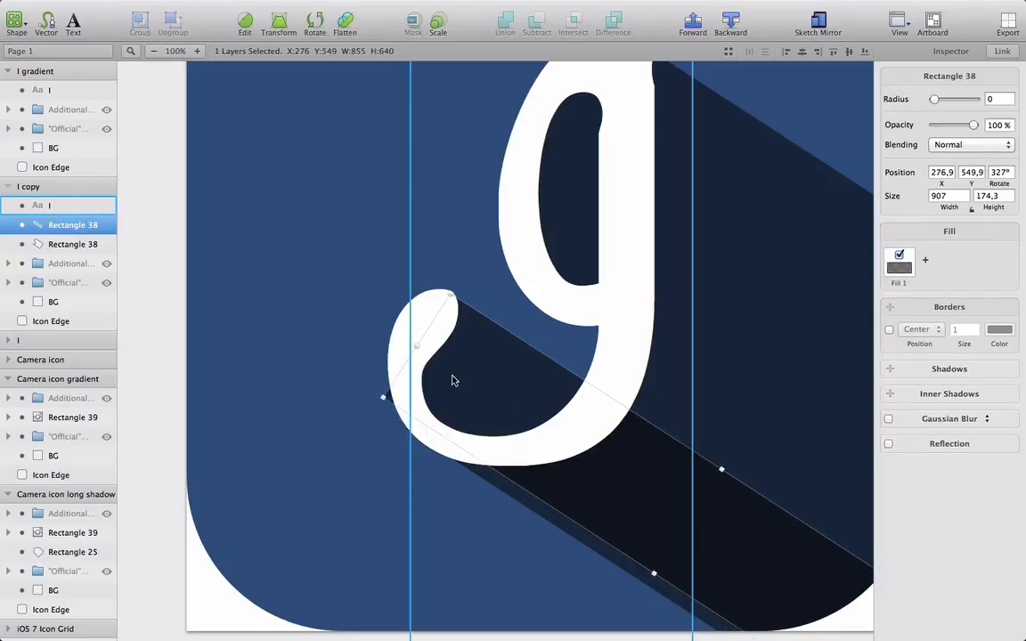
left_click_drag(418, 345, 429, 347)
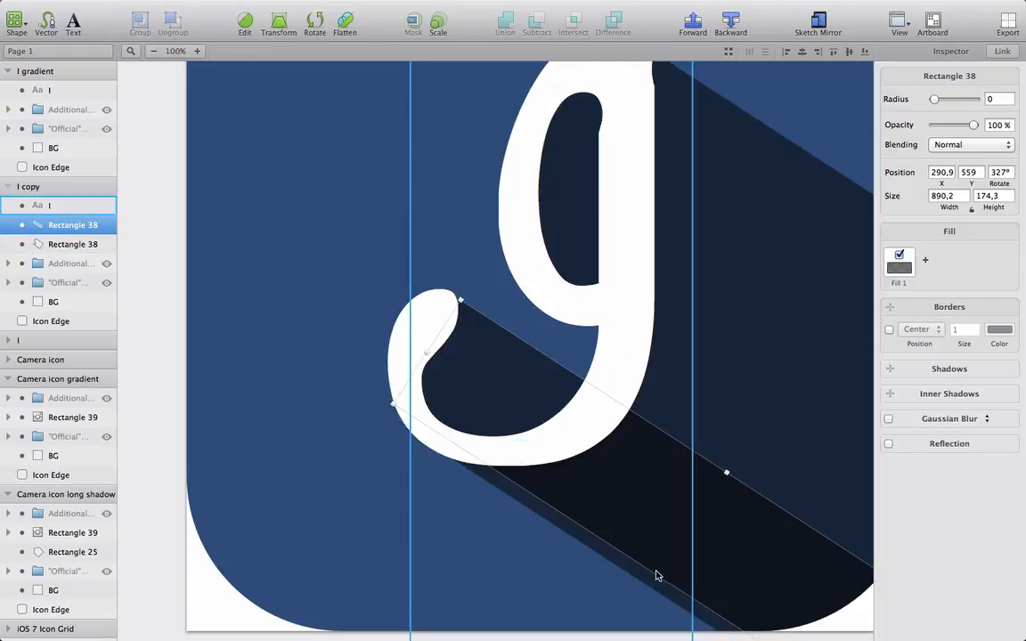
left_click_drag(656, 575, 665, 567)
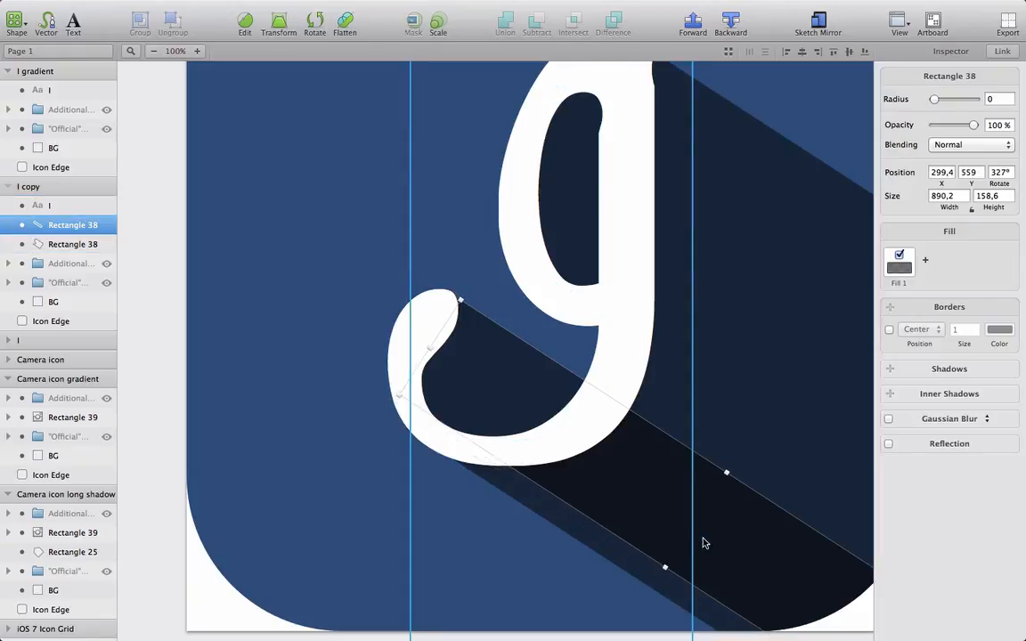
left_click_drag(724, 535, 717, 526)
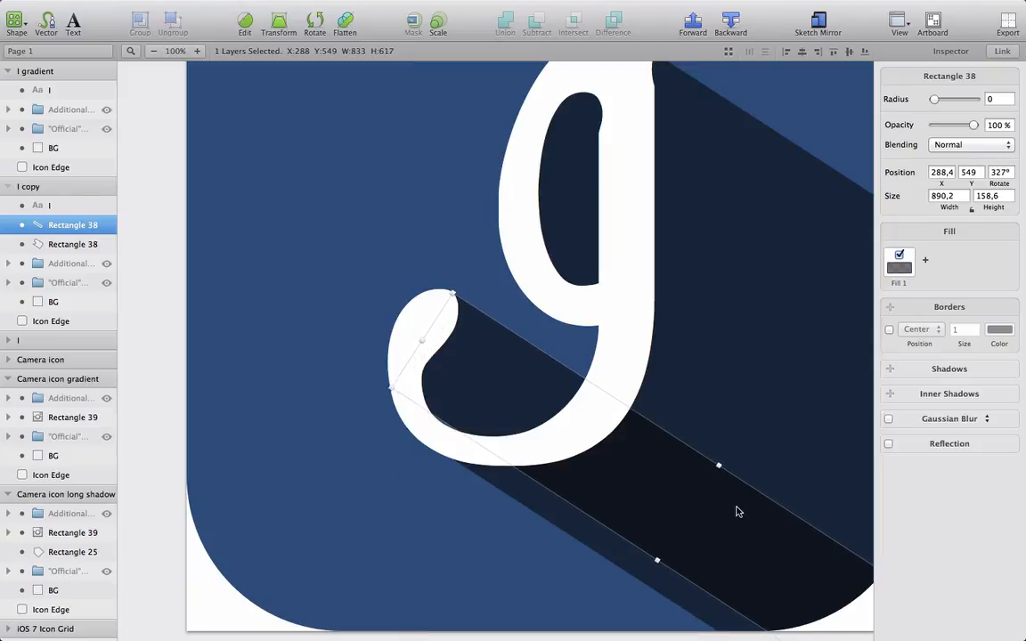
left_click(160, 528)
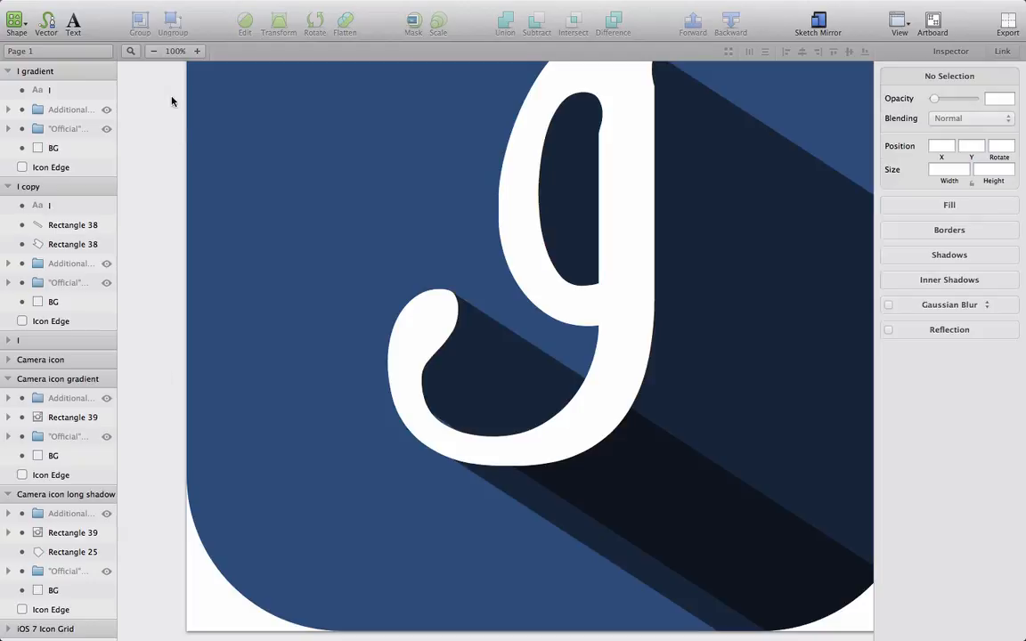
Step: Combine the two shadow shapes beneath the "I" into one with the Union operation
left_click(152, 51)
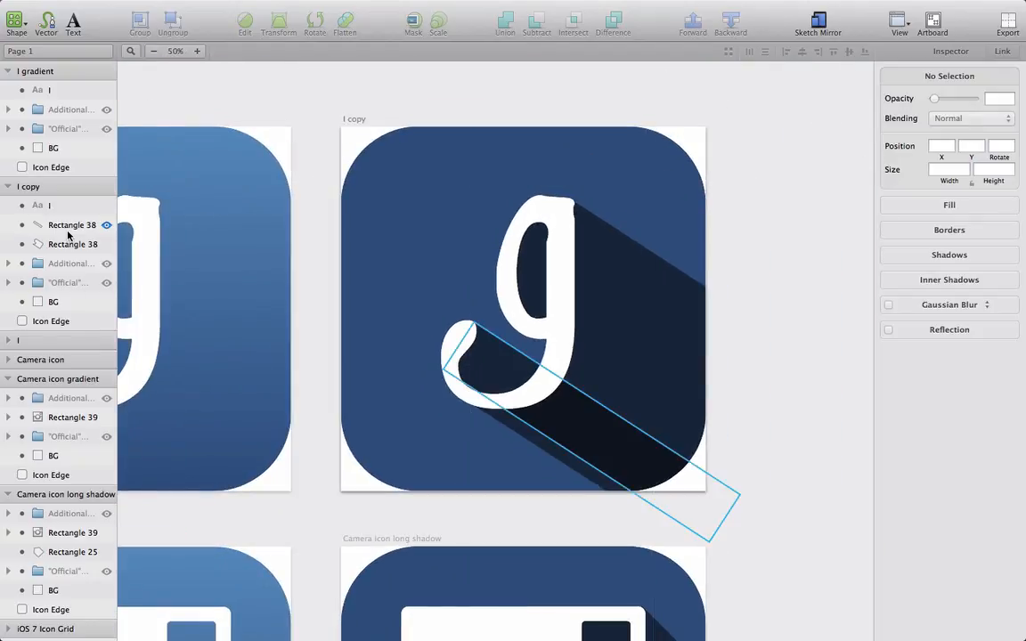
left_click(68, 225)
left_click(68, 244, "shift")
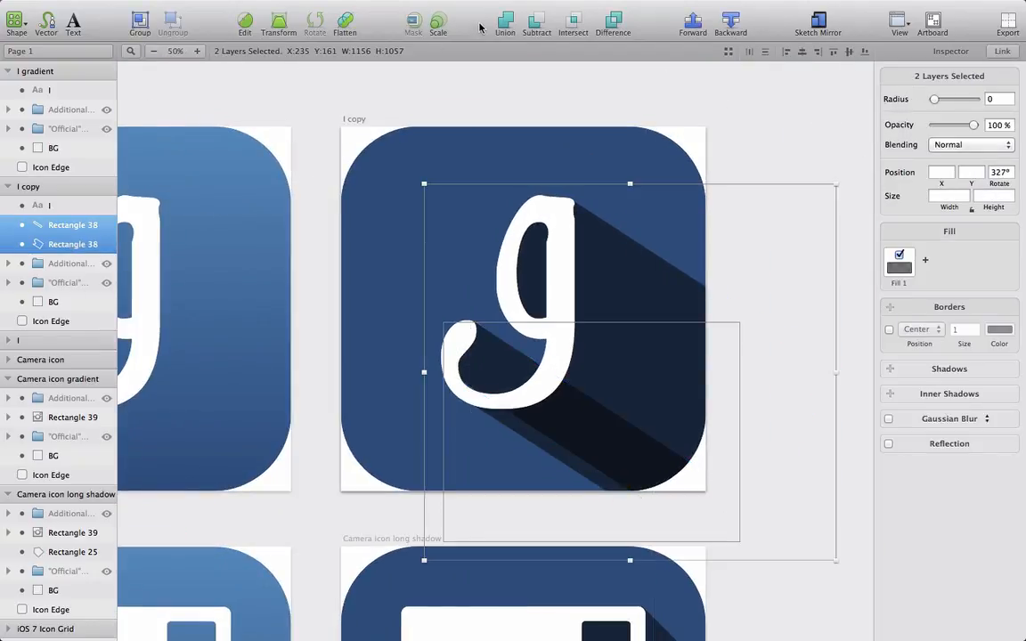
left_click(506, 25)
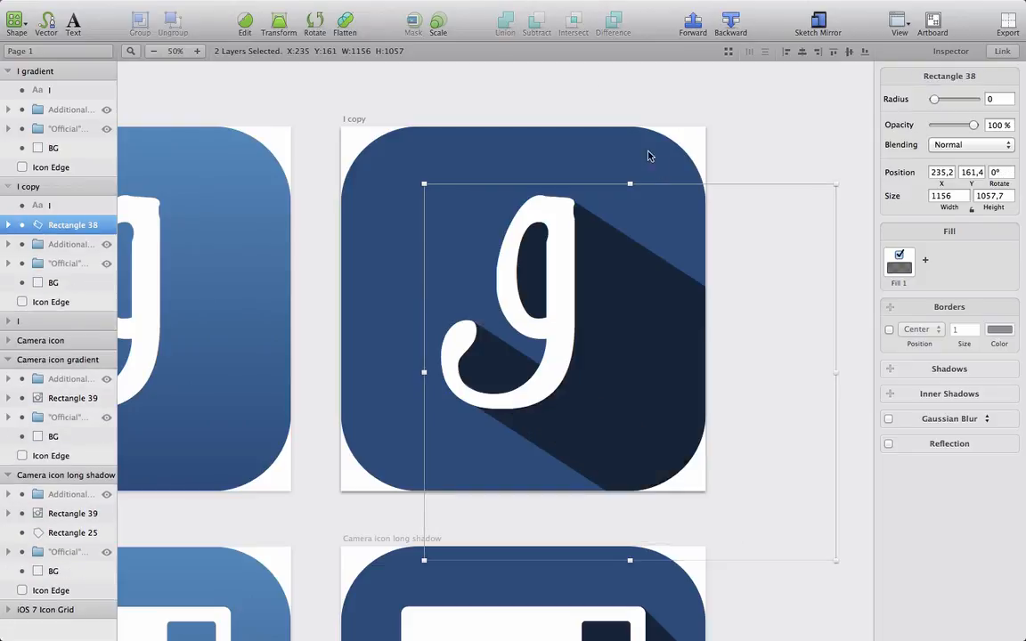
left_click(773, 147)
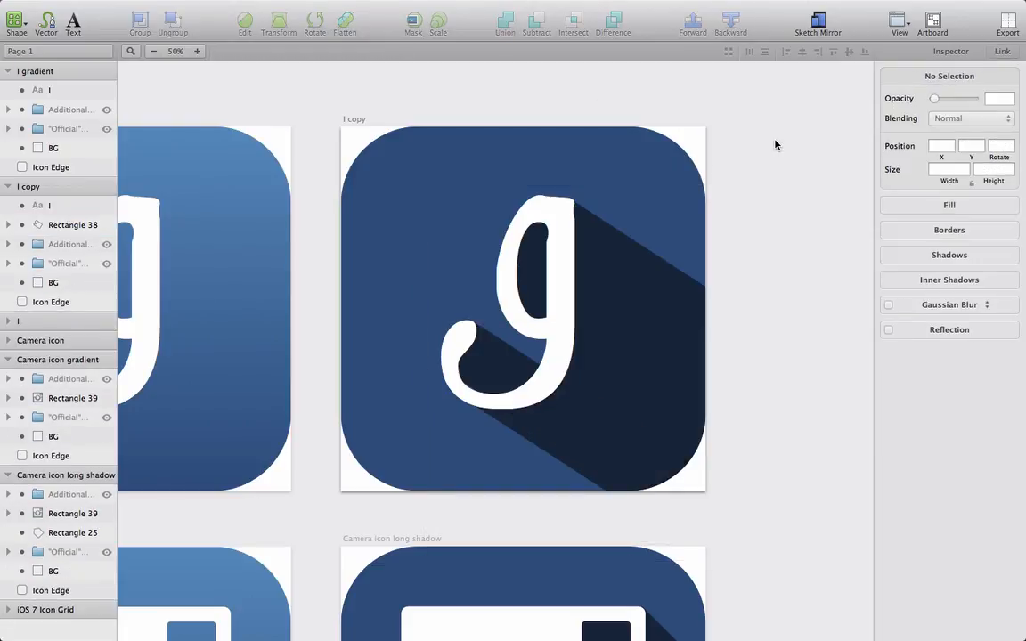
Step: Rename the "I copy" artboard as "I long shadow"
left_click(152, 50)
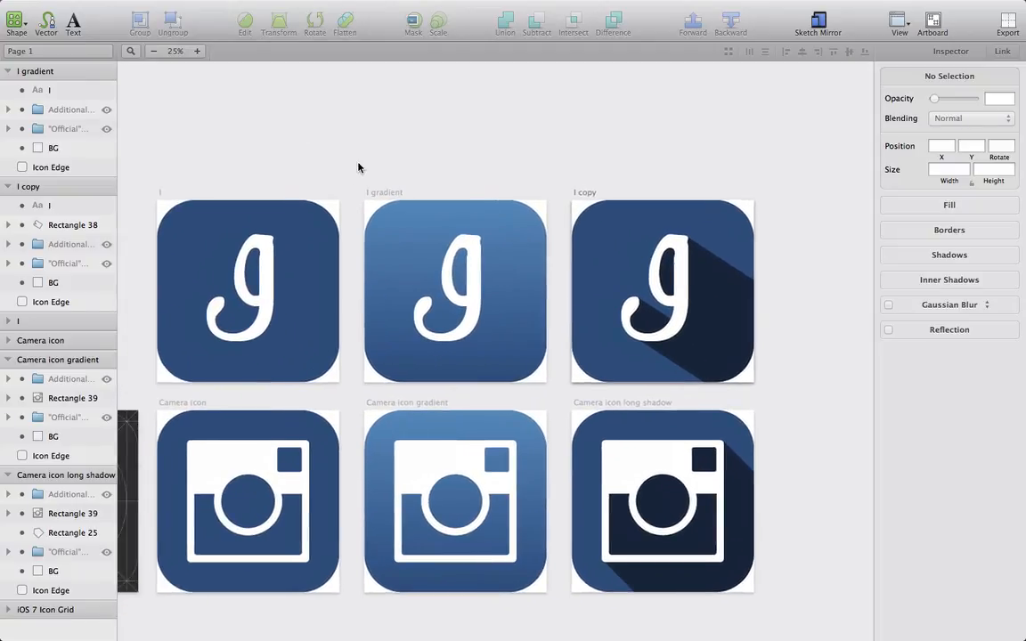
left_click(49, 190)
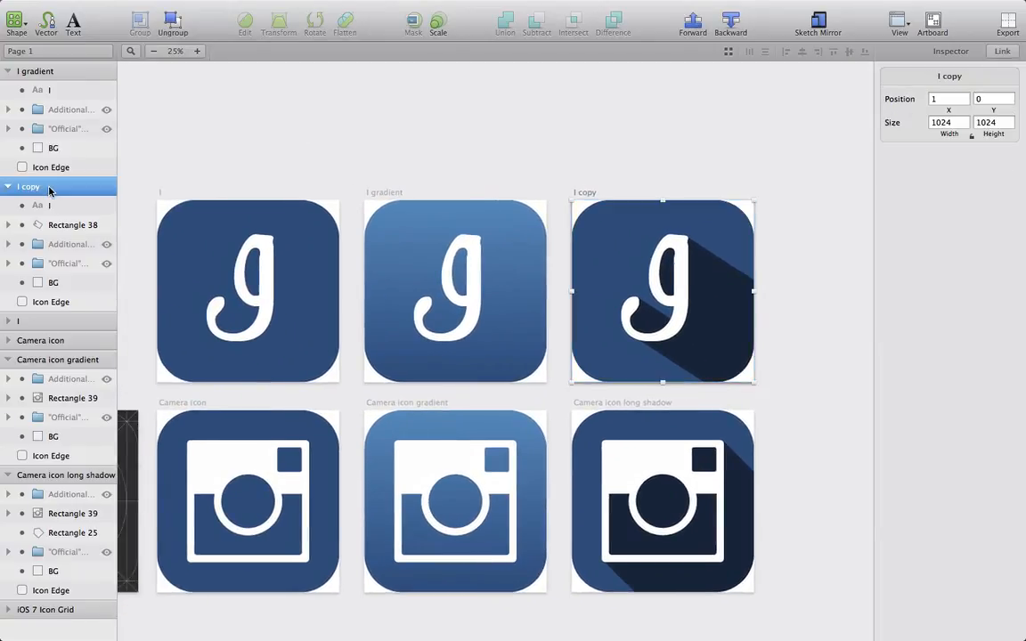
double_click(38, 187)
key("BackSpace")
key("BackSpace")
key("BackSpace")
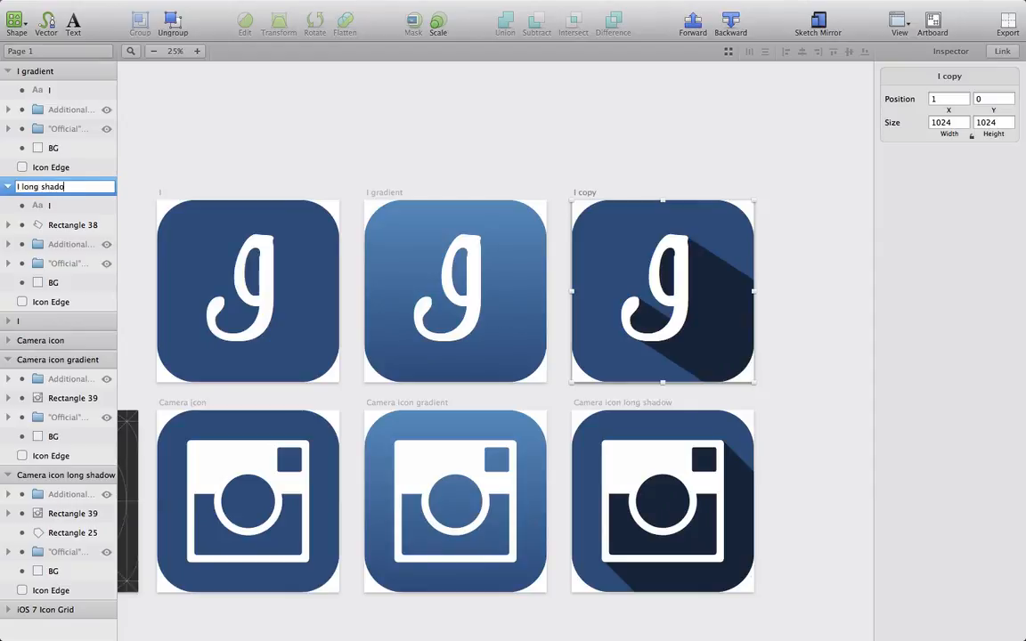
key("Return")
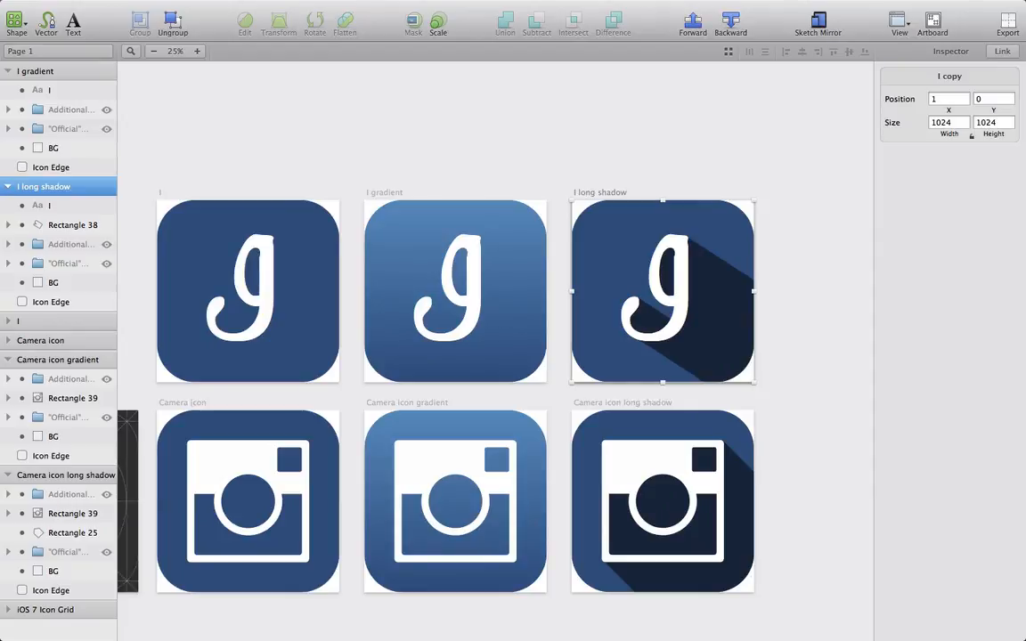
Step: Collapse the layer contents of the "I gradient", "Camera icon gradient" and "Camera icon long shadow" artboards
left_click(7, 72)
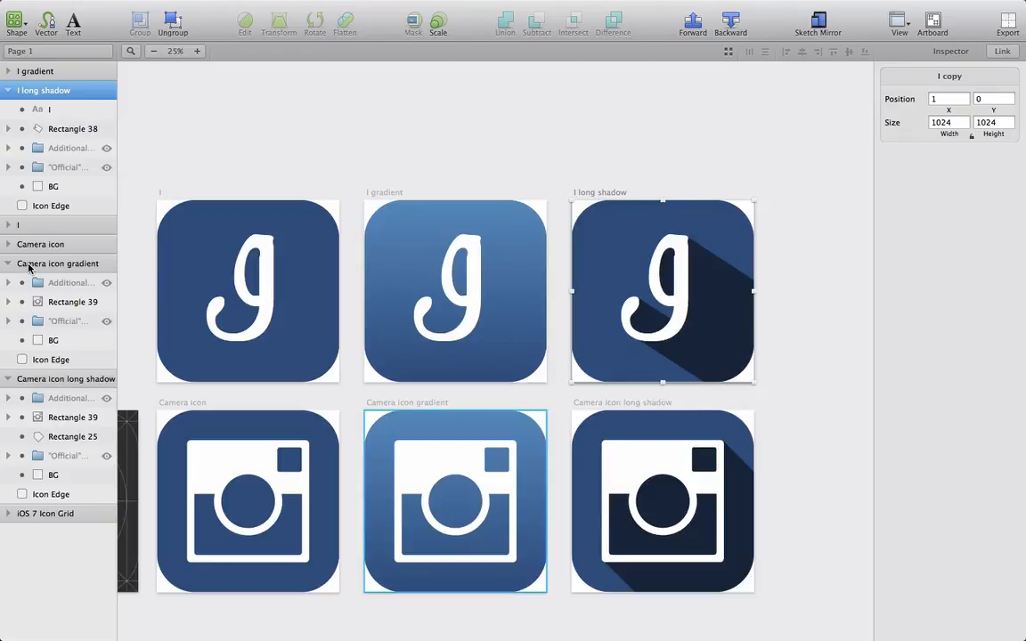
left_click(9, 264)
left_click(8, 283)
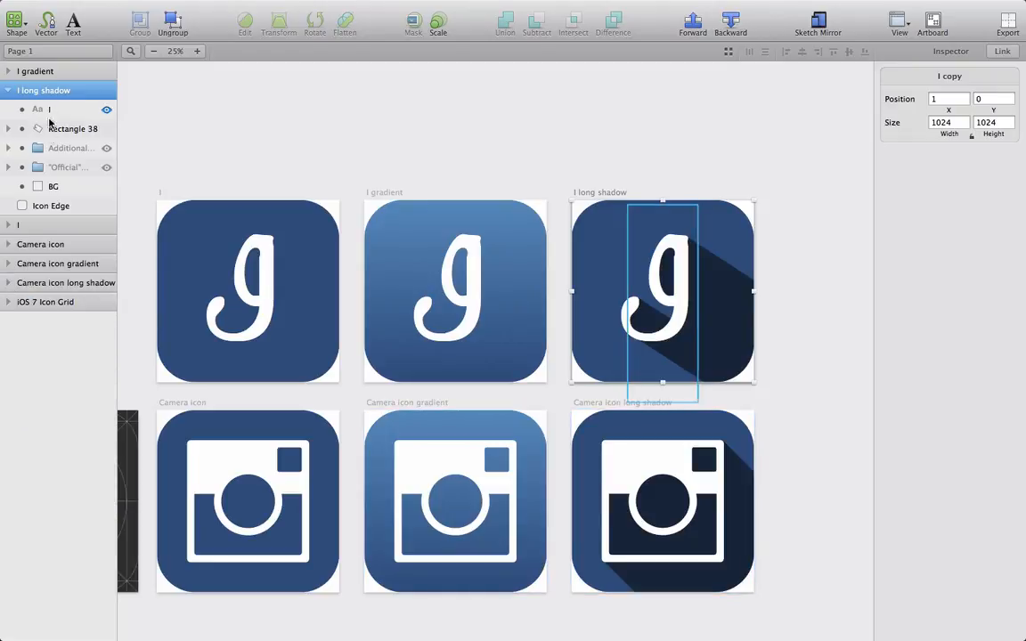
Step: Reorder the letter artboards so they are listed as "I", "I gradient" and "I long shadow"
left_click(51, 127)
left_click(41, 224)
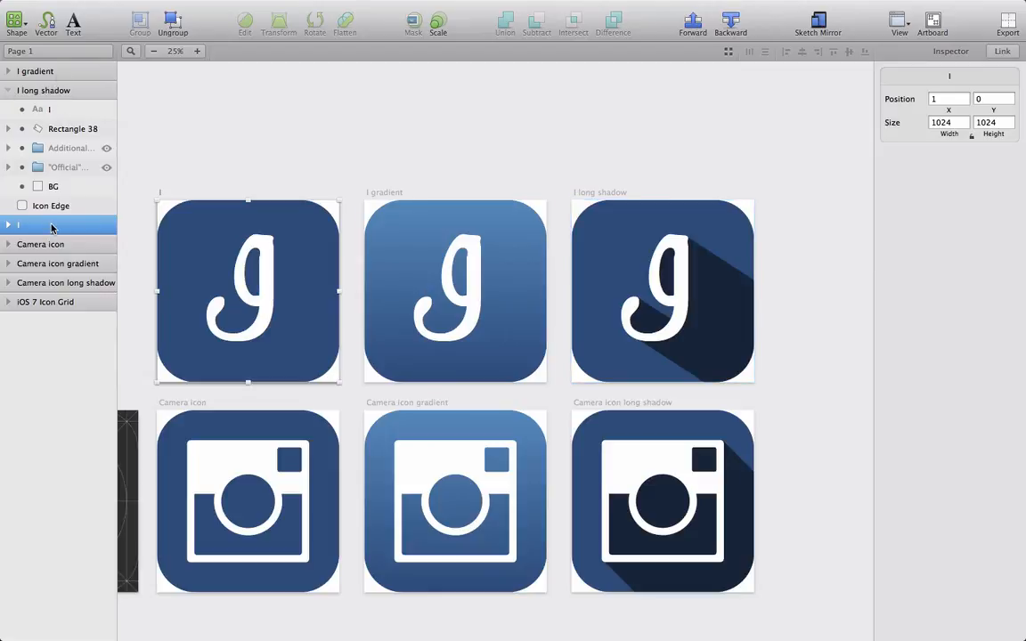
left_click_drag(44, 90, 46, 233)
left_click(41, 72)
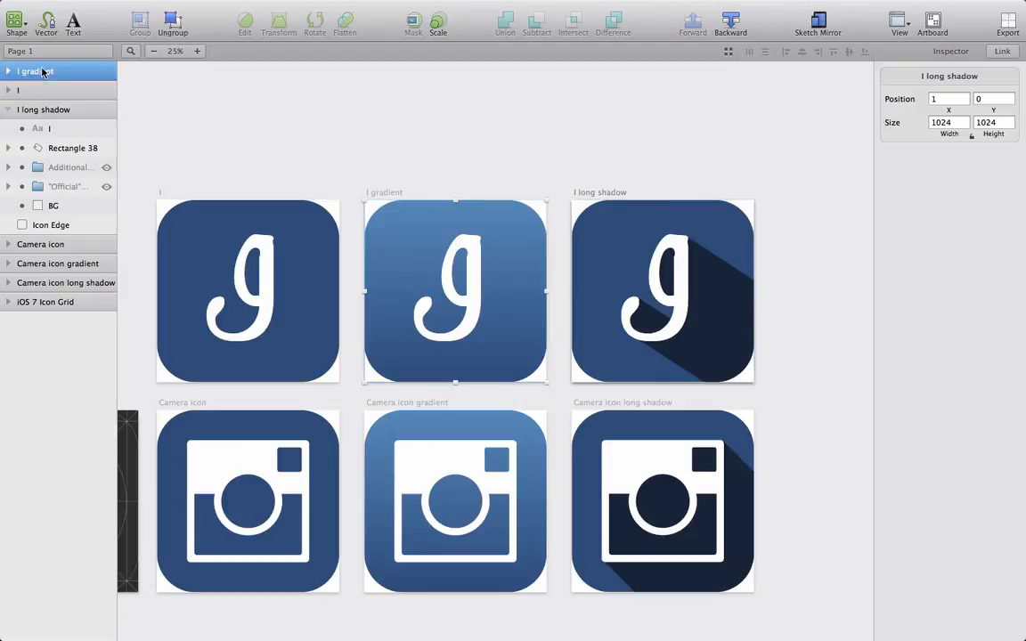
left_click_drag(41, 100, 37, 105)
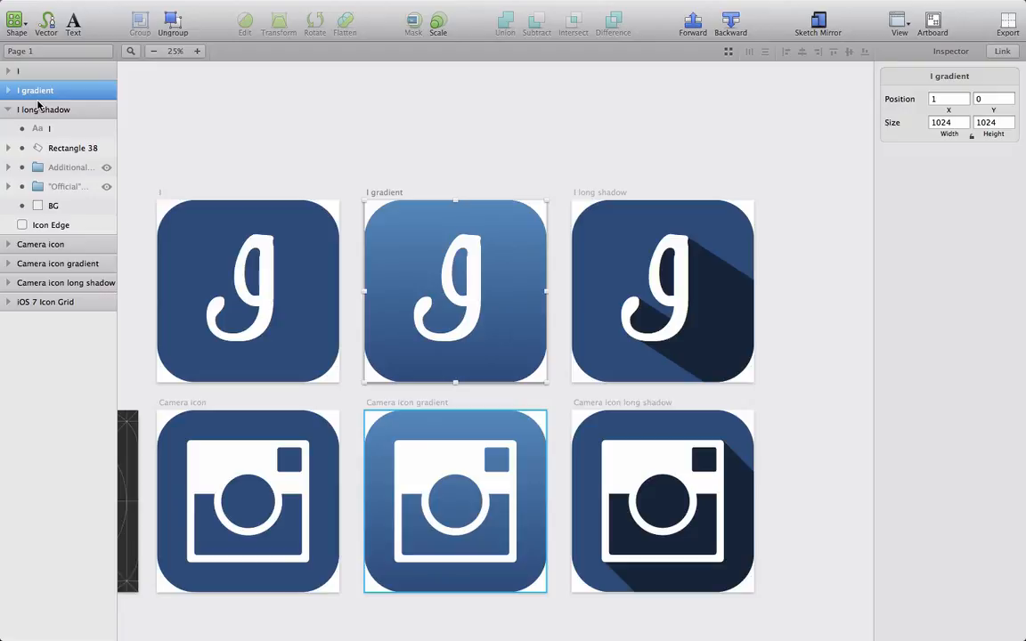
Step: Duplicate the "Camera icon" artboard directly below the original and collapse the "I long shadow" artboard's layers
scroll(322, 389, "down", 5)
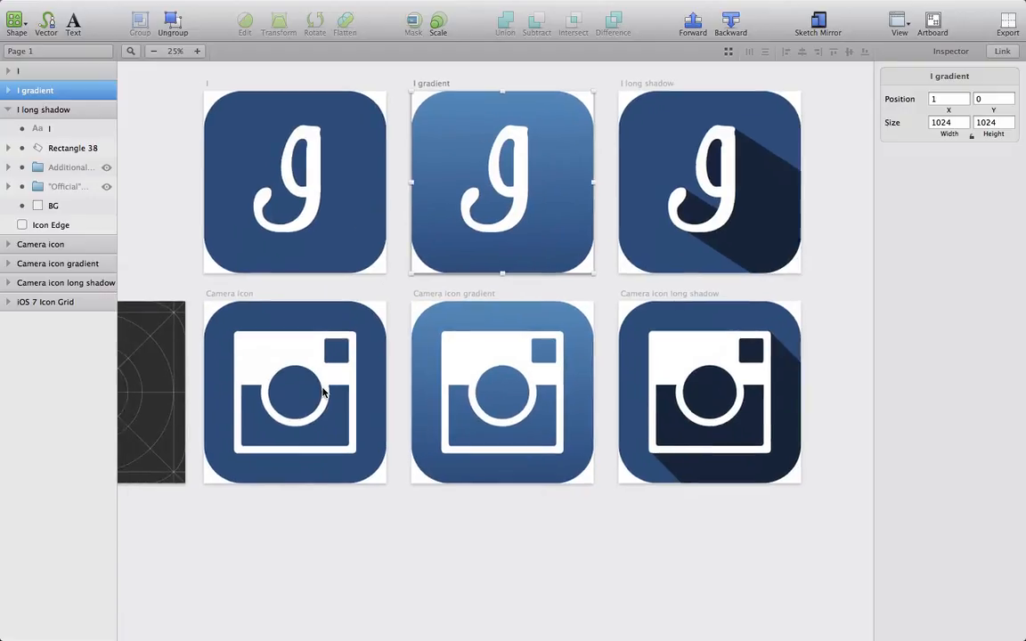
left_click(80, 244)
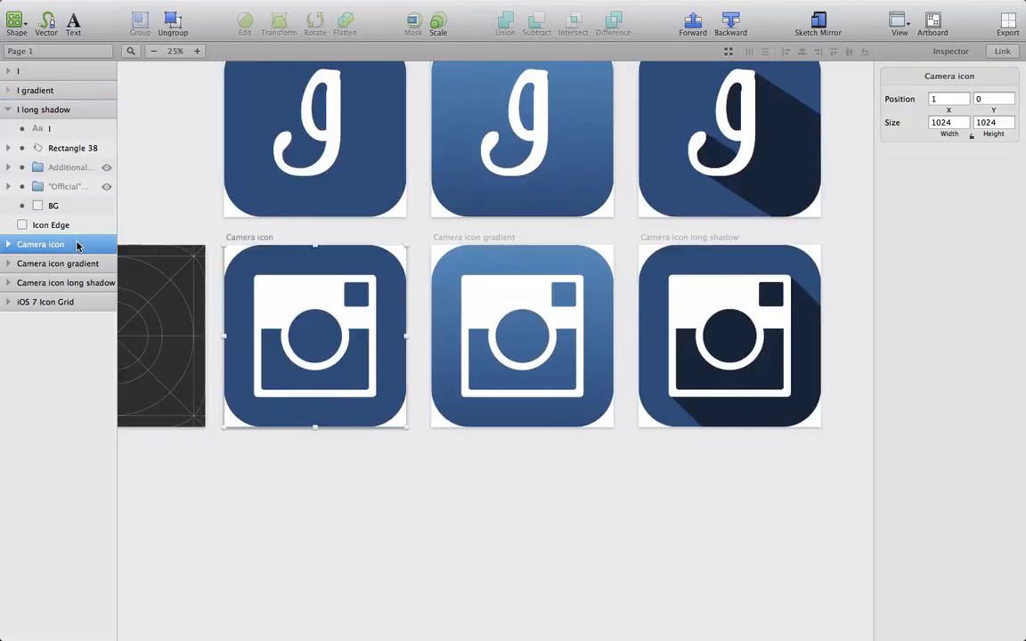
left_click_drag(334, 269, 344, 624)
left_click(16, 111)
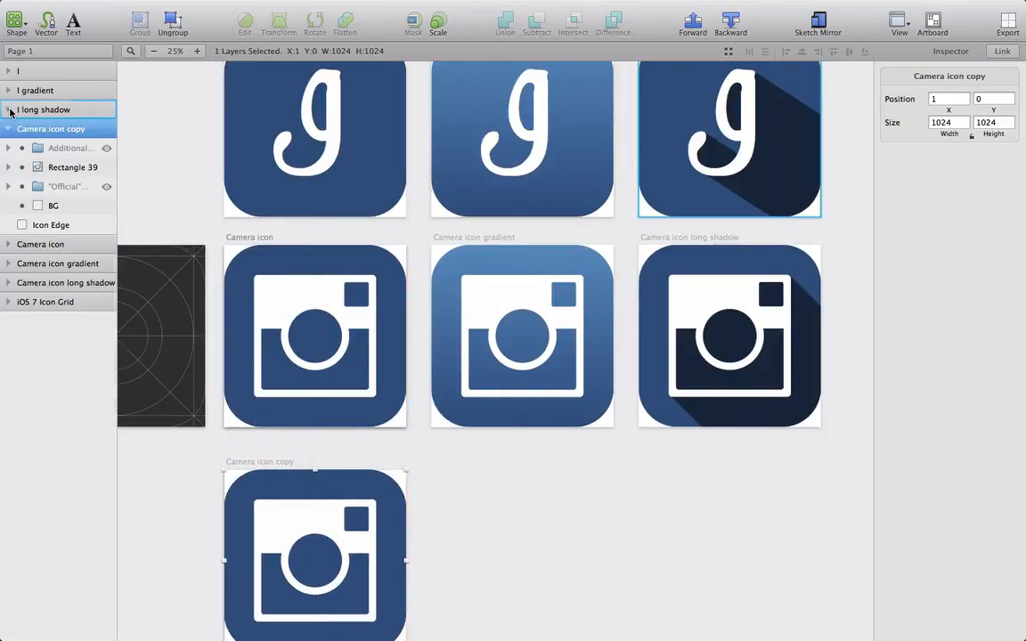
Step: Rename the duplicated camera icon artboard as "Instagram"
scroll(221, 391, "down", 3)
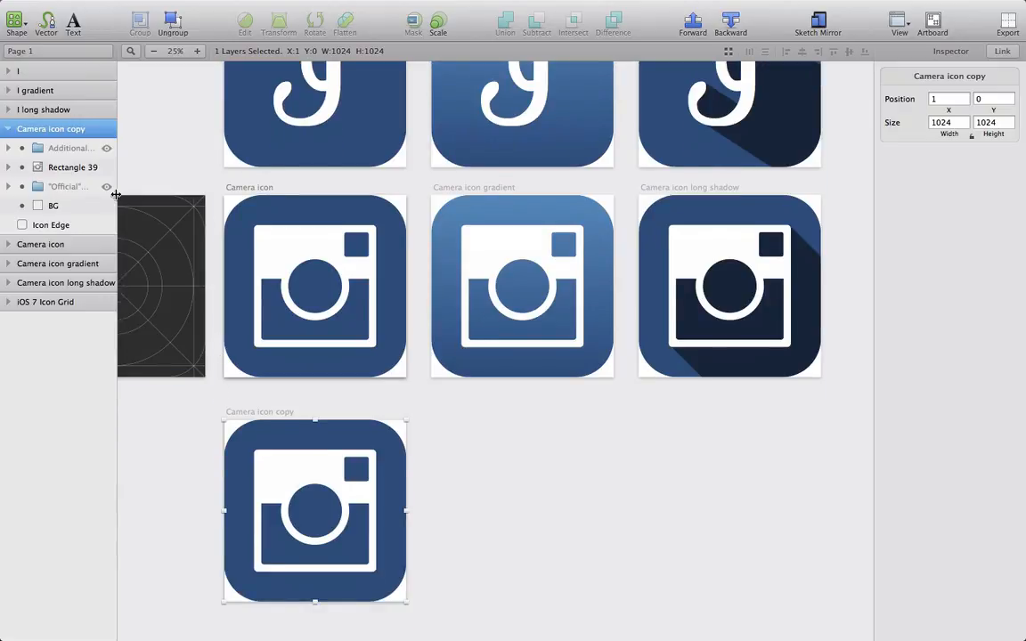
double_click(67, 125)
type("Insta")
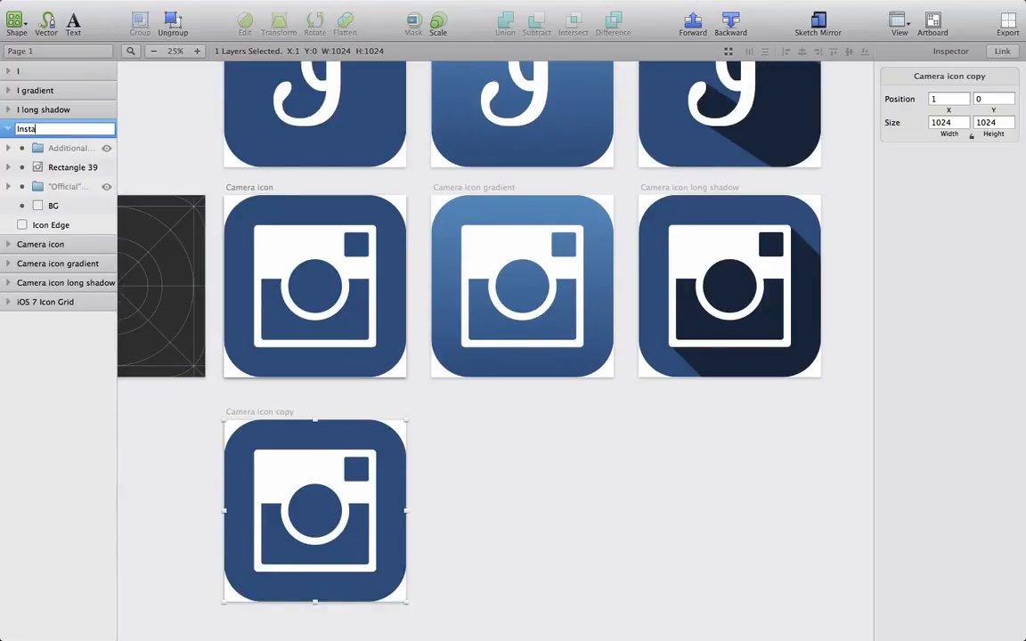
type("gram")
key("Return")
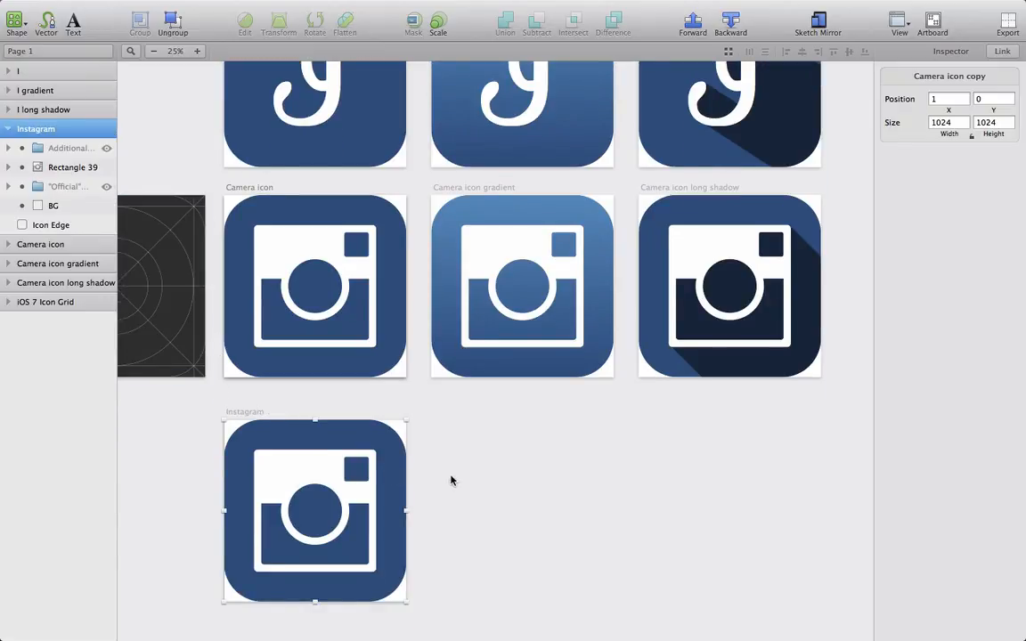
Step: Delete the camera glyph from the Instagram artboard and fill its BG shape with #DBC6A2
left_click(66, 169)
key("Delete")
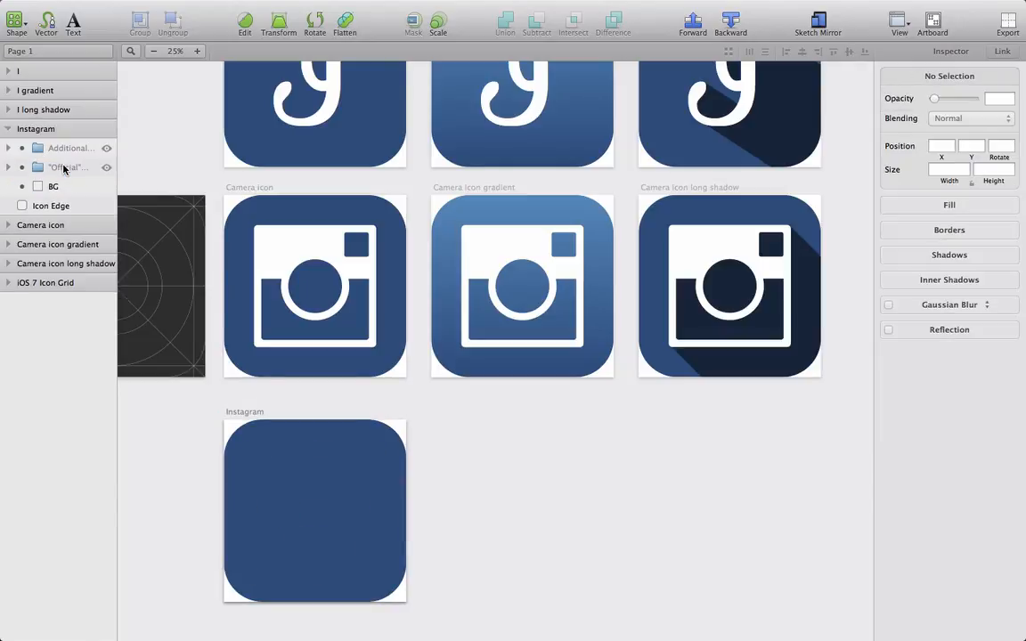
left_click(64, 185)
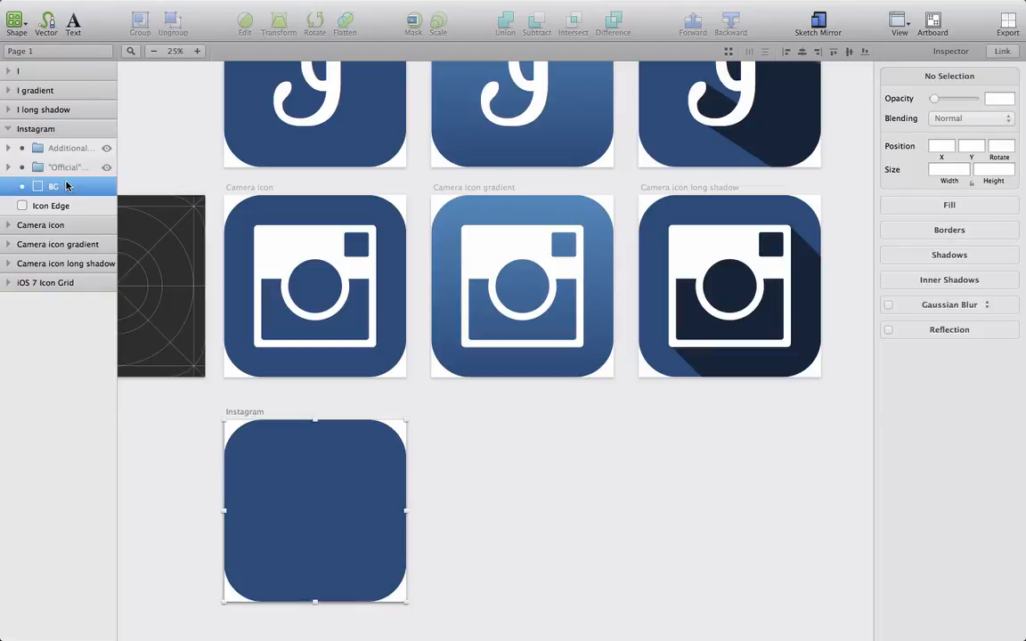
left_click(898, 265)
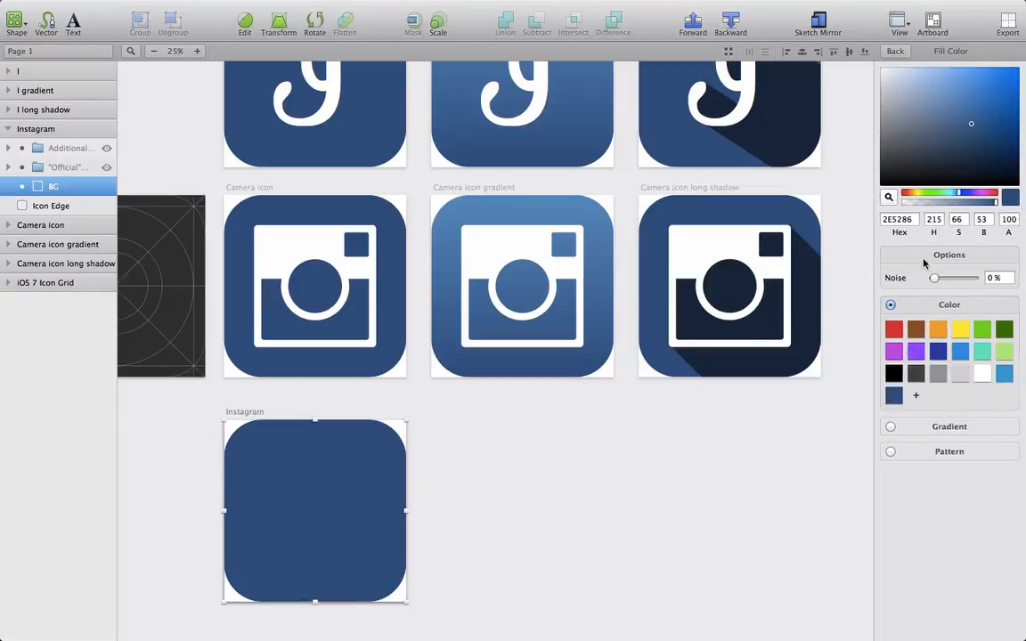
double_click(897, 219)
type("DBC6A2")
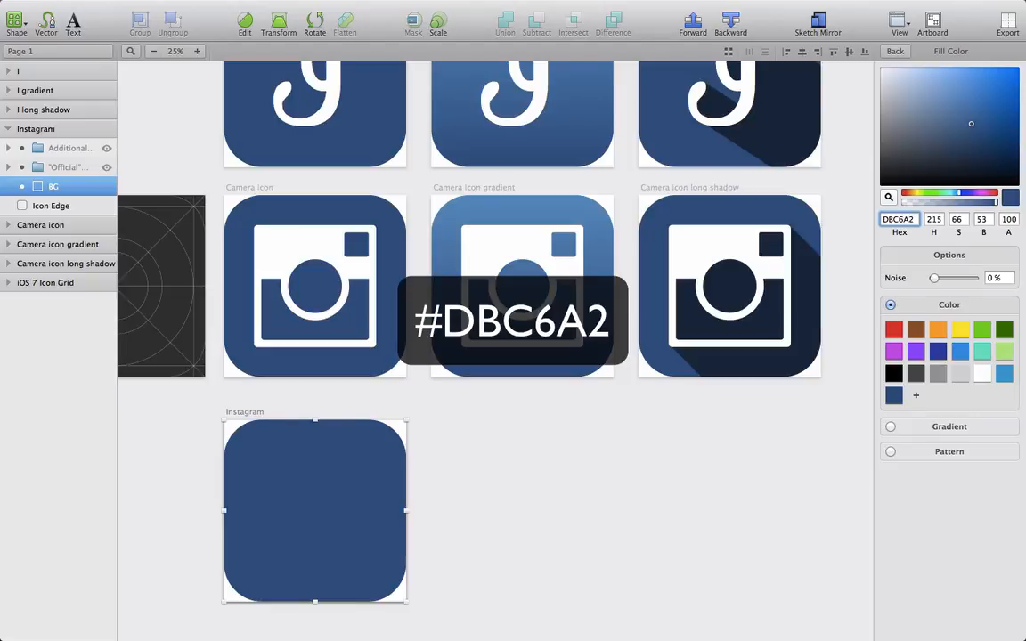
key("Return")
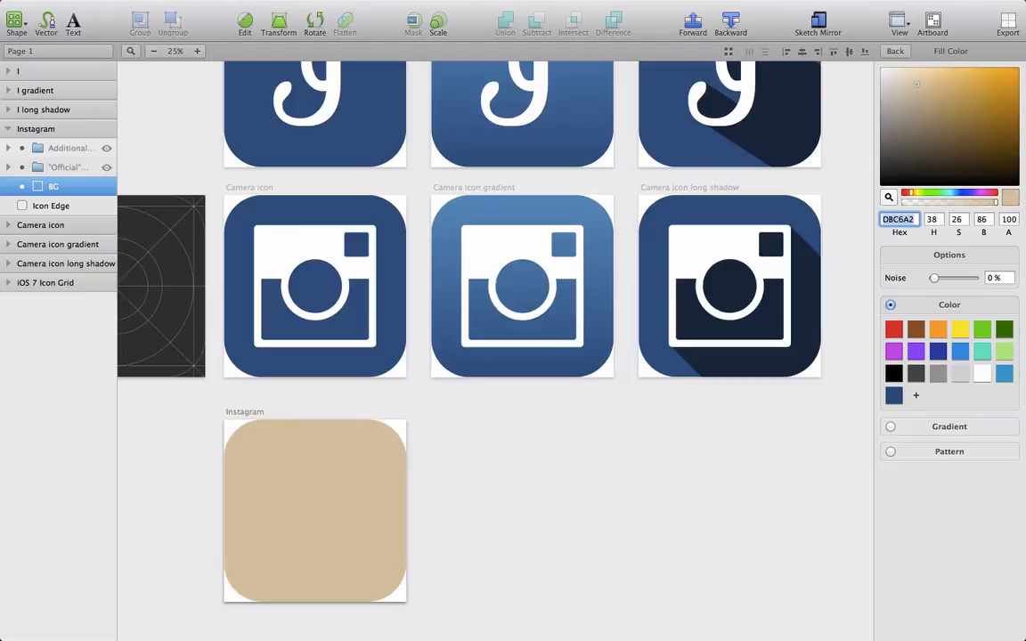
Step: Show the "Official" grid on the Instagram artboard
left_click(106, 167)
scroll(232, 262, "down", 2)
scroll(232, 262, "left", 2)
left_click(196, 51)
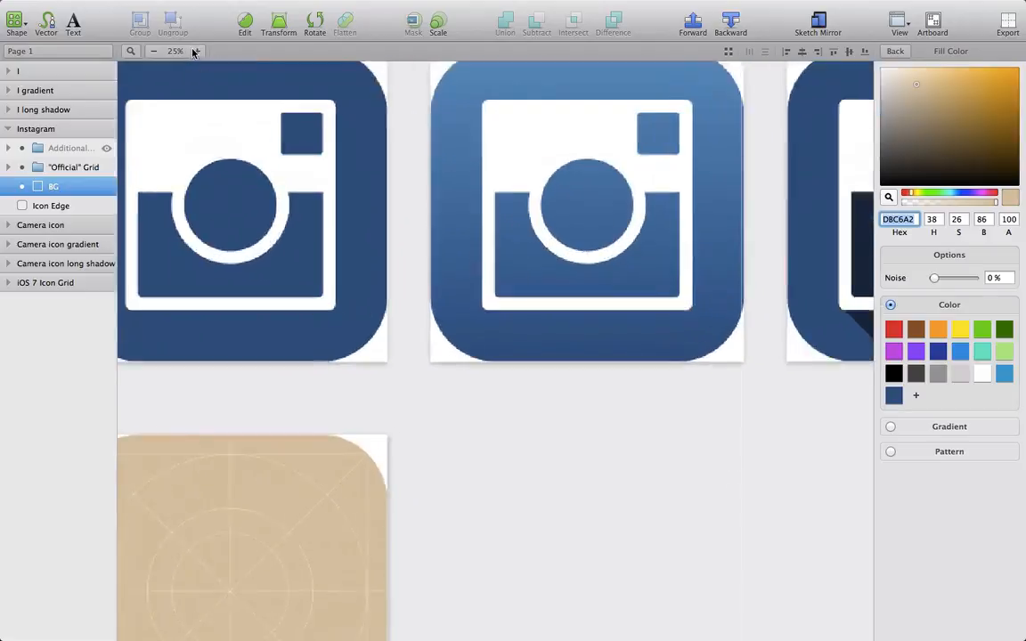
scroll(405, 432, "up", 3)
scroll(405, 431, "left", 2)
scroll(405, 432, "down", 2)
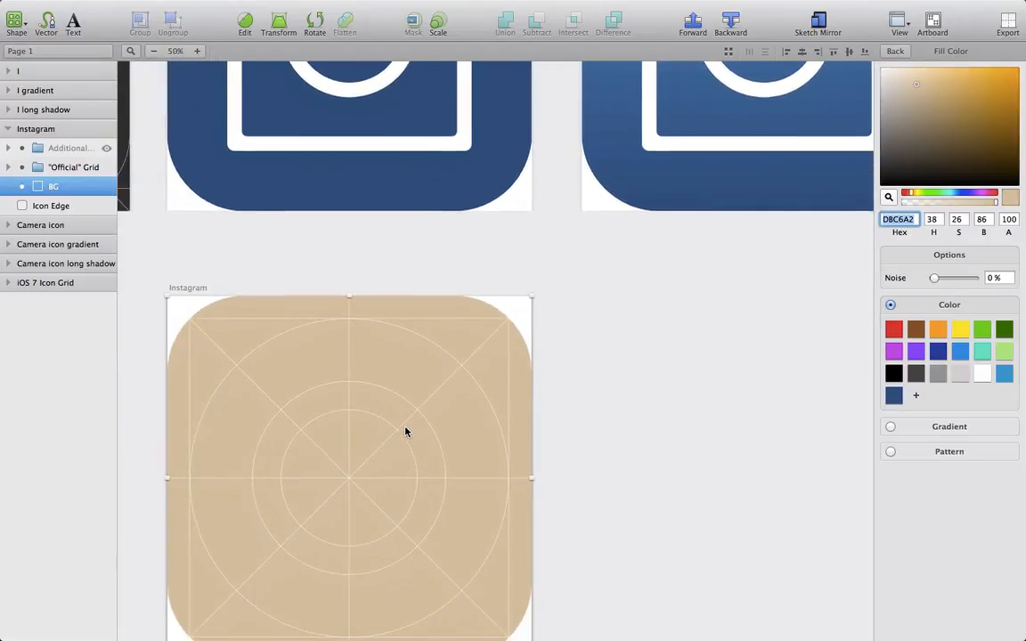
scroll(405, 431, "left", 1)
type("f")
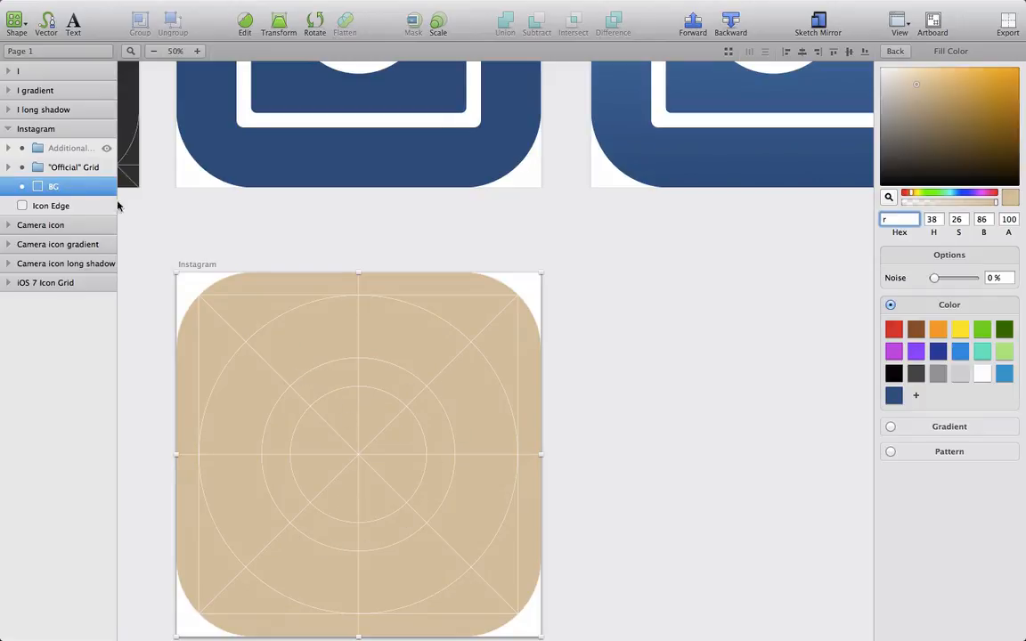
Step: Draw a 544 × 544 px circle matching the size of the grid's Outer circle and place it over that circle
left_click(8, 168)
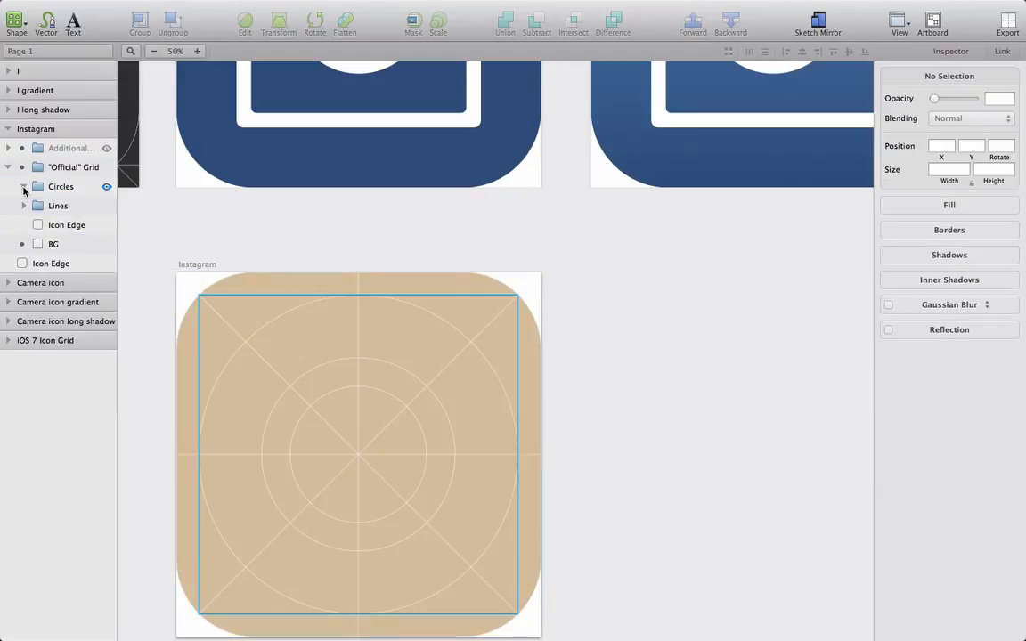
left_click(24, 186)
left_click(67, 205)
left_click(73, 222)
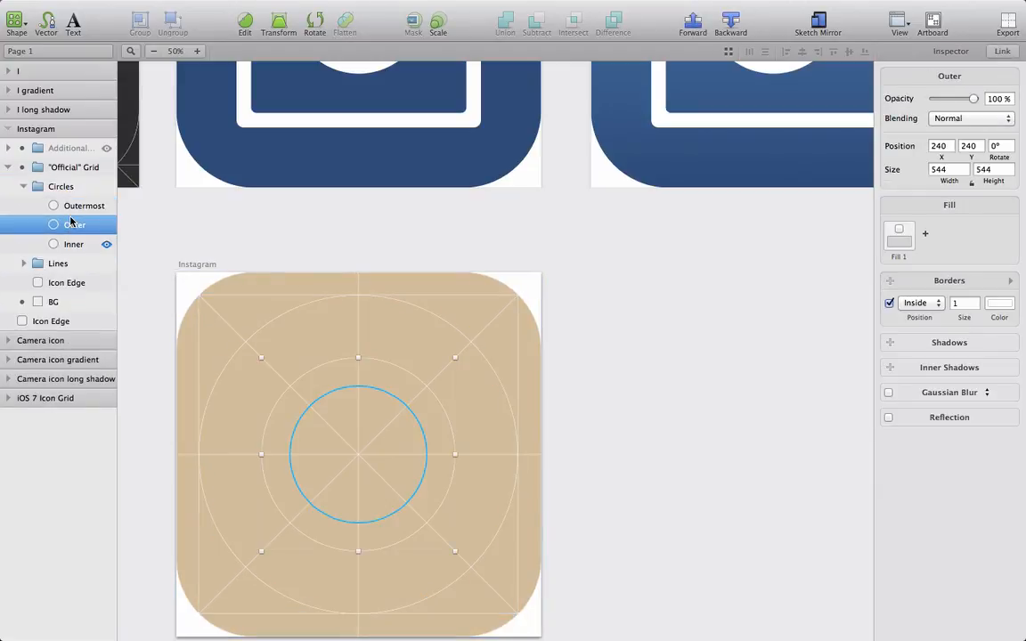
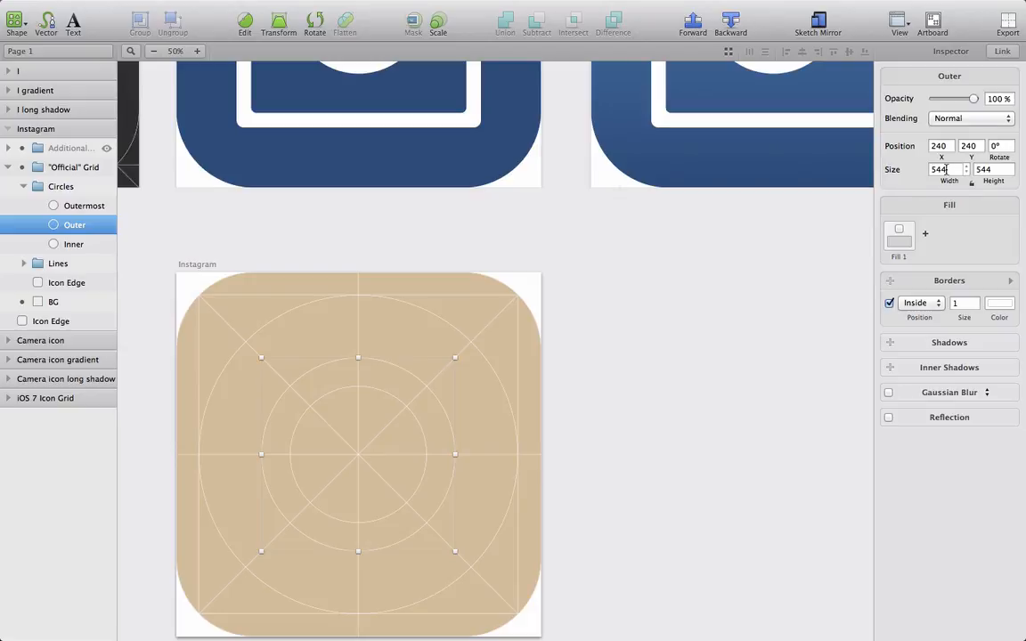
left_click(677, 353)
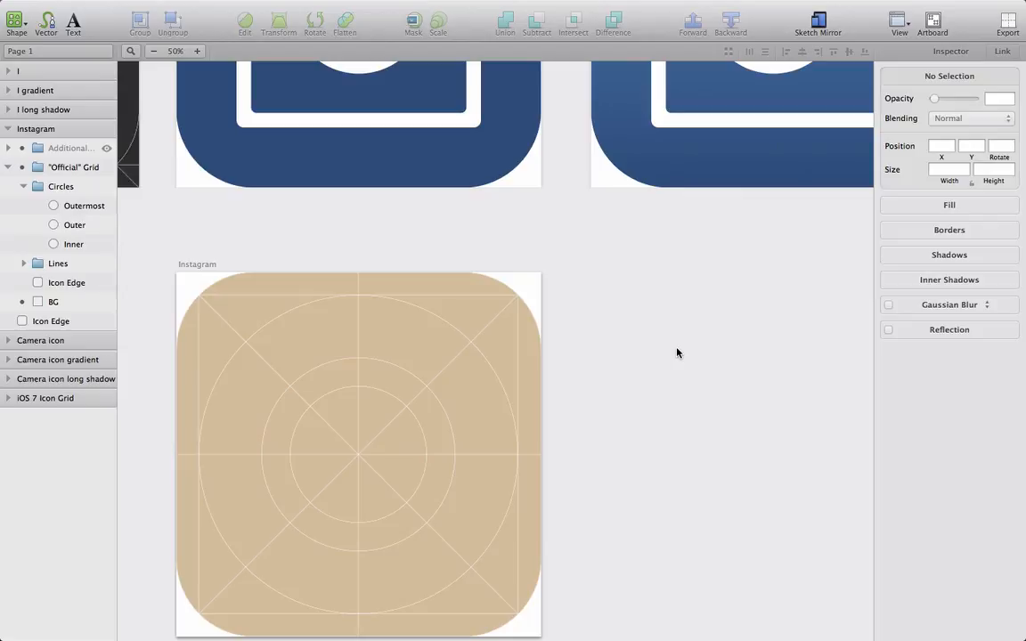
key("o")
mouse_move(296, 371)
left_mouse_down()
mouse_move(321, 448)
mouse_move(469, 558)
mouse_move(482, 594)
left_mouse_up()
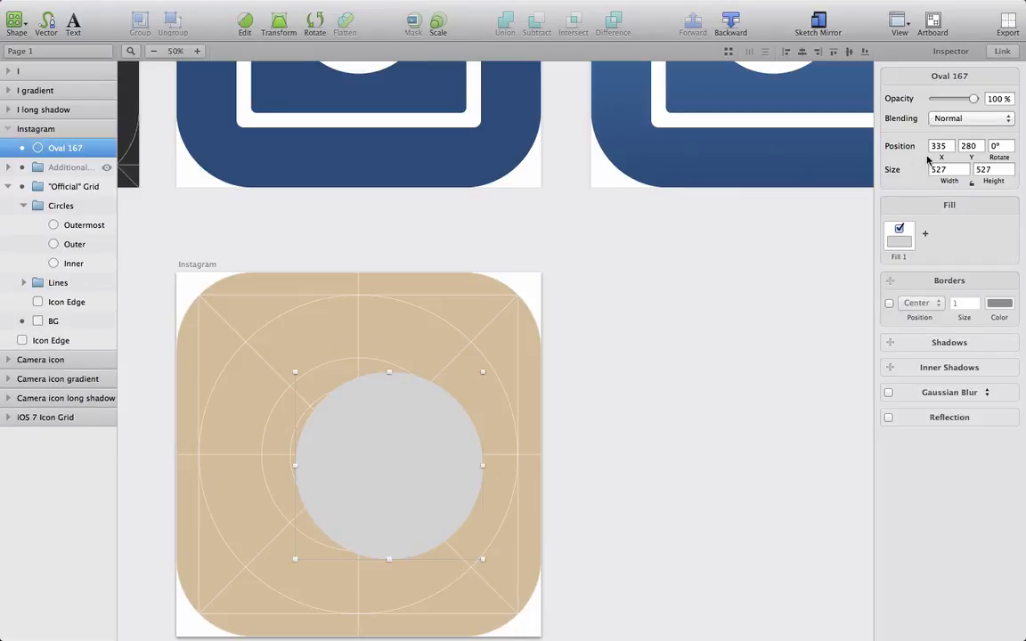
left_click(941, 169)
type("544")
key("Return")
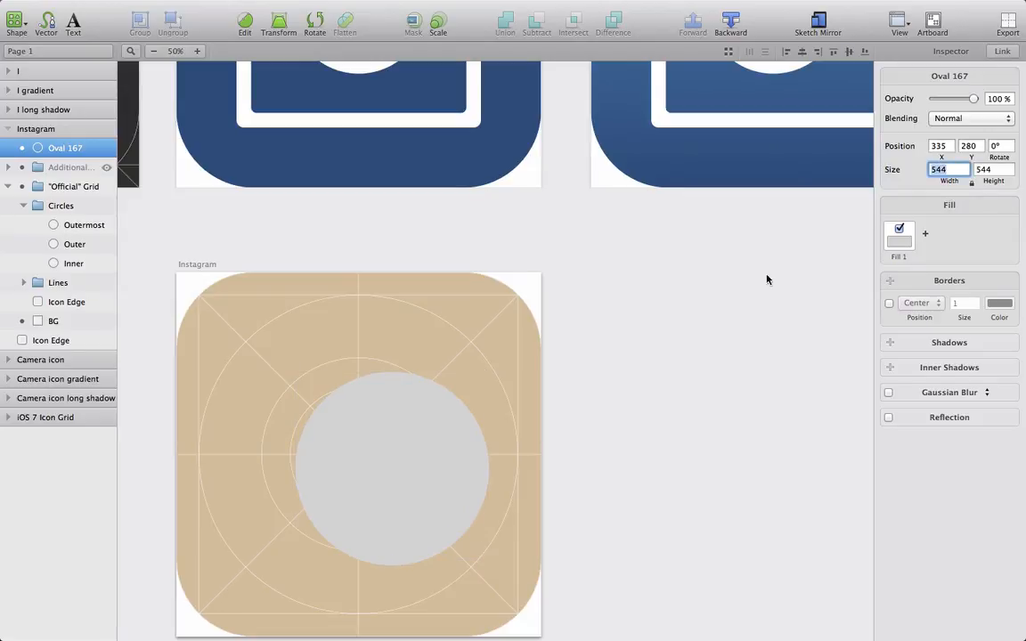
left_click_drag(406, 489, 372, 472)
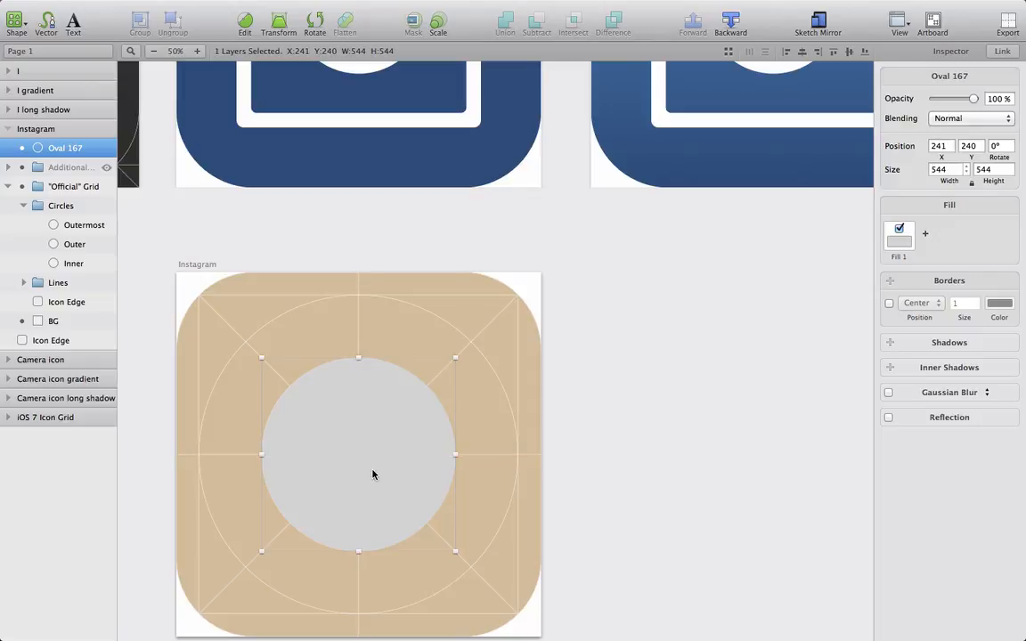
Step: Fill the new circle on the Instagram artboard with #E8DCC7
left_click(892, 245)
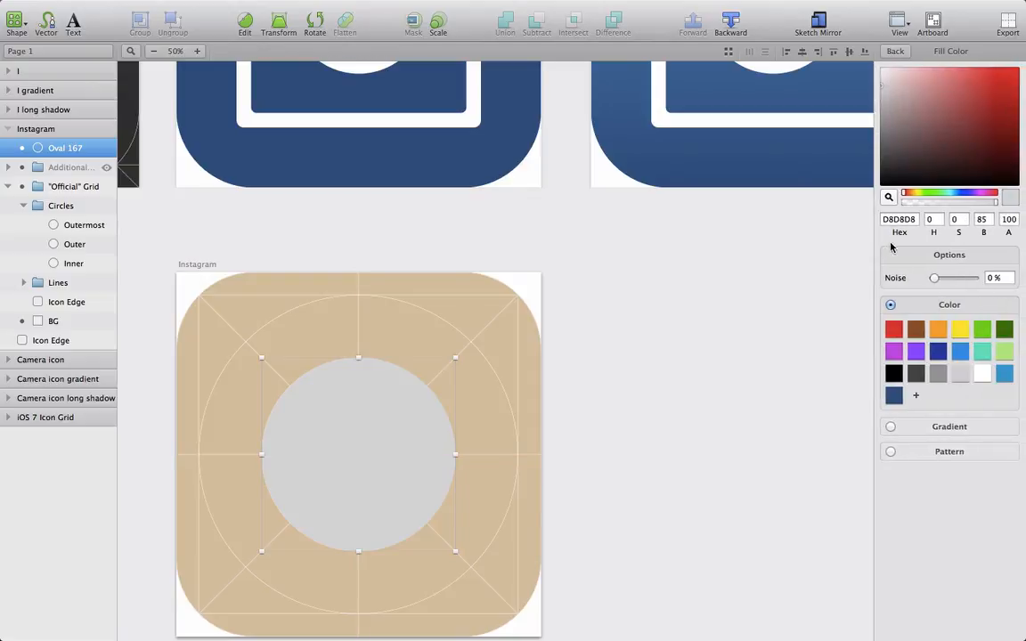
left_click(886, 221)
type("E8DCC7")
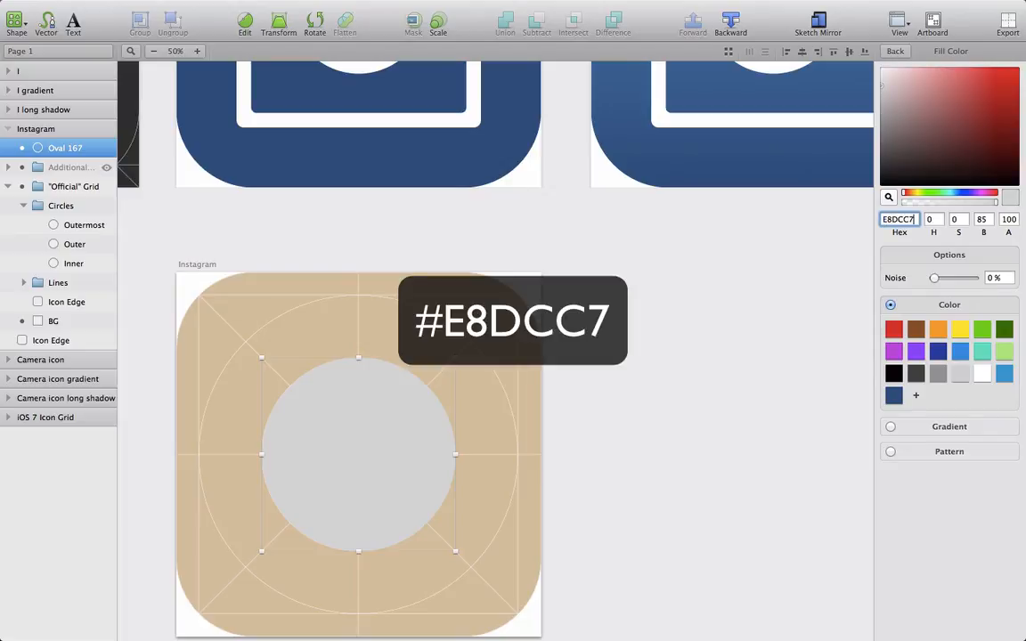
key("Return")
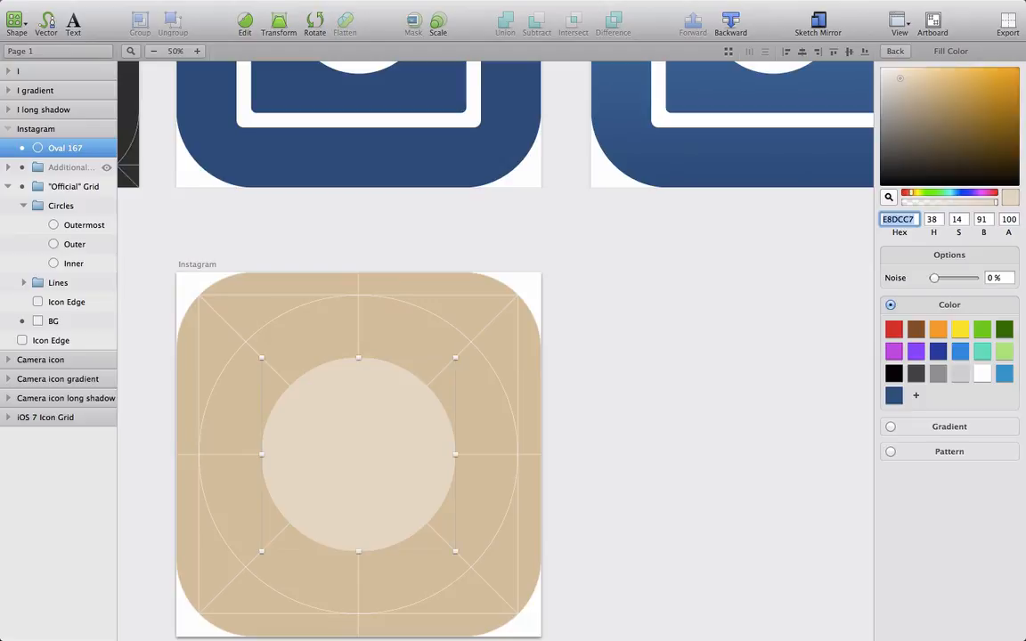
Step: Restore the circle's fill color to #E8DCC7
type("r")
left_click(673, 374)
left_click(371, 441)
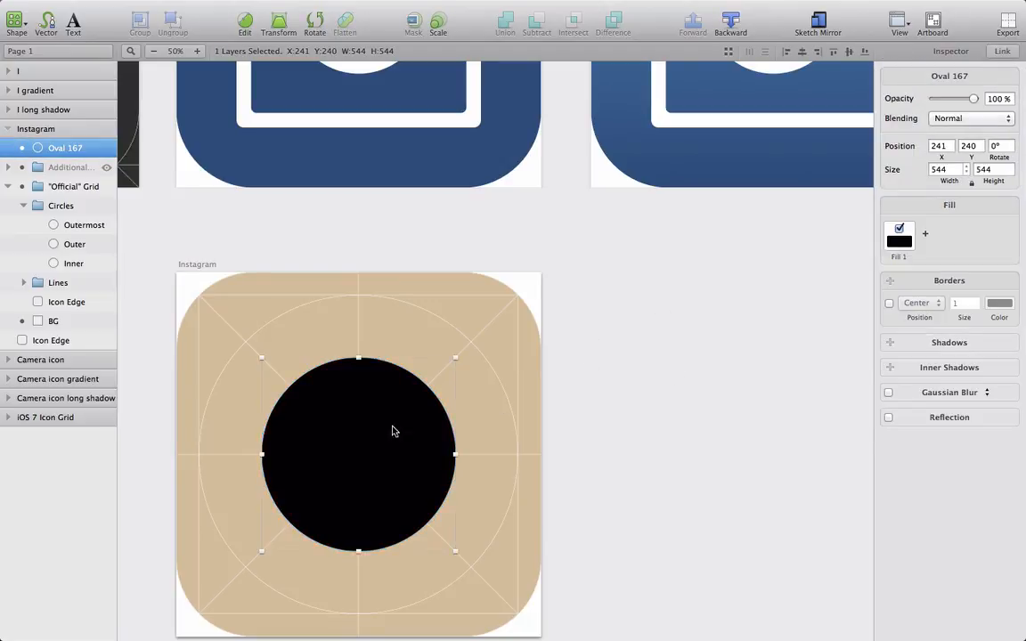
left_click(901, 242)
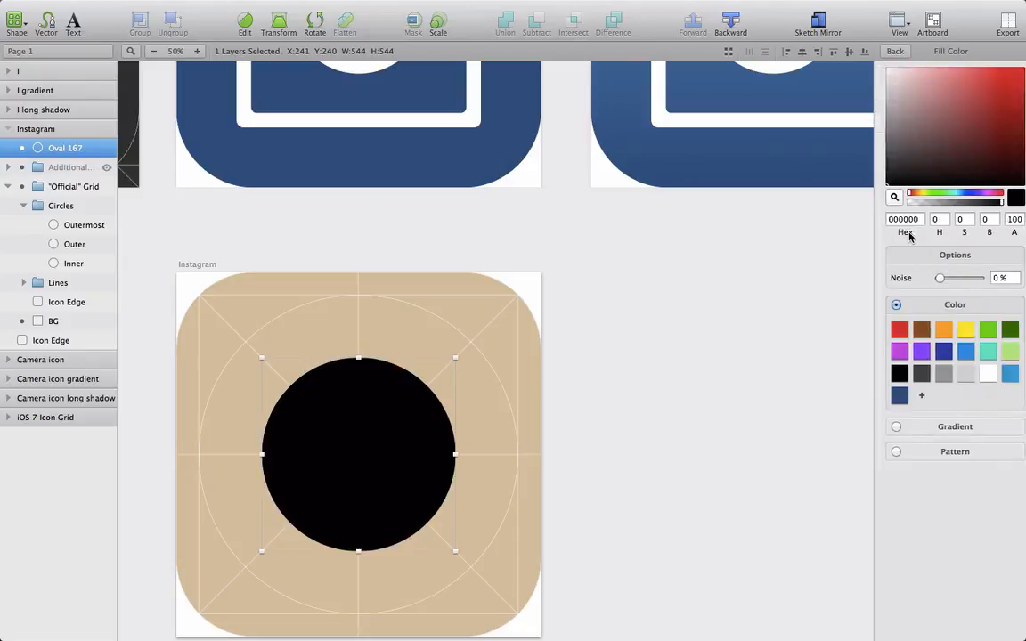
type("E8DCC7")
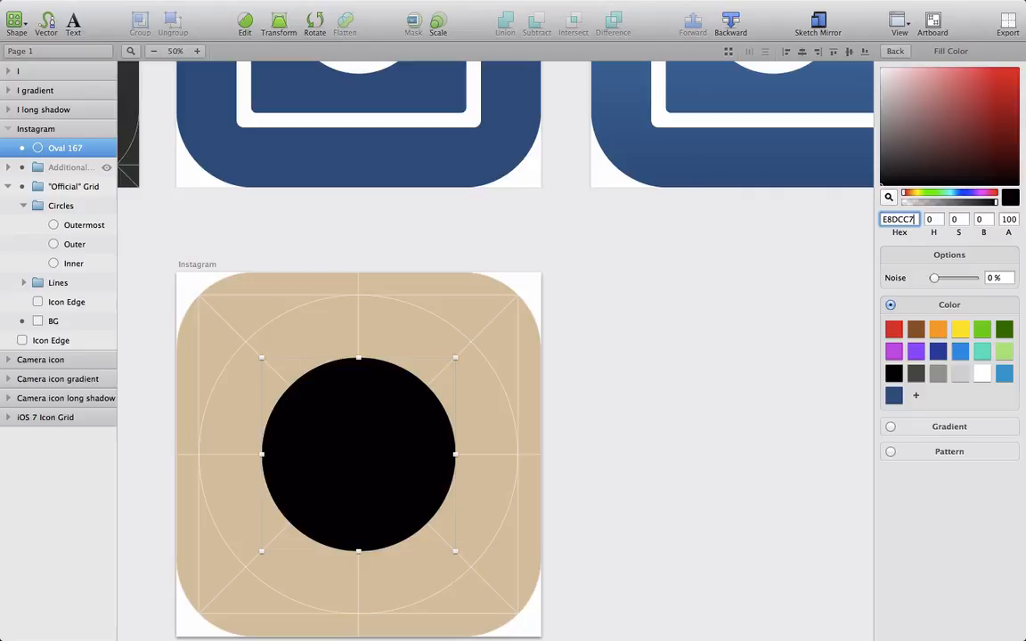
key("Return")
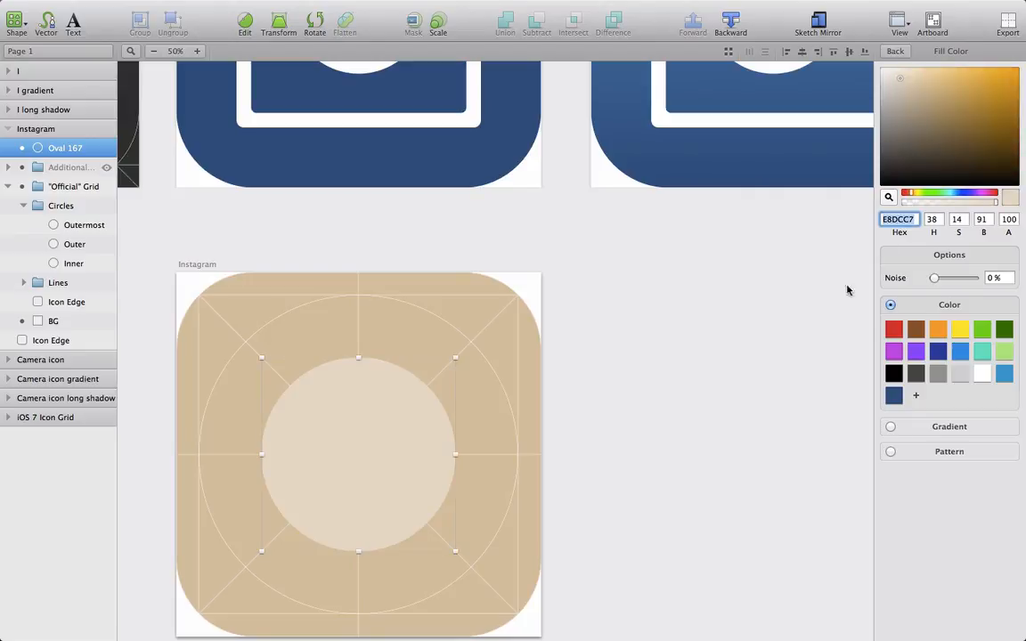
Step: Draw a second circle centered inside the beige one and enlarge it evenly to about 424 × 424 px
left_click(600, 523)
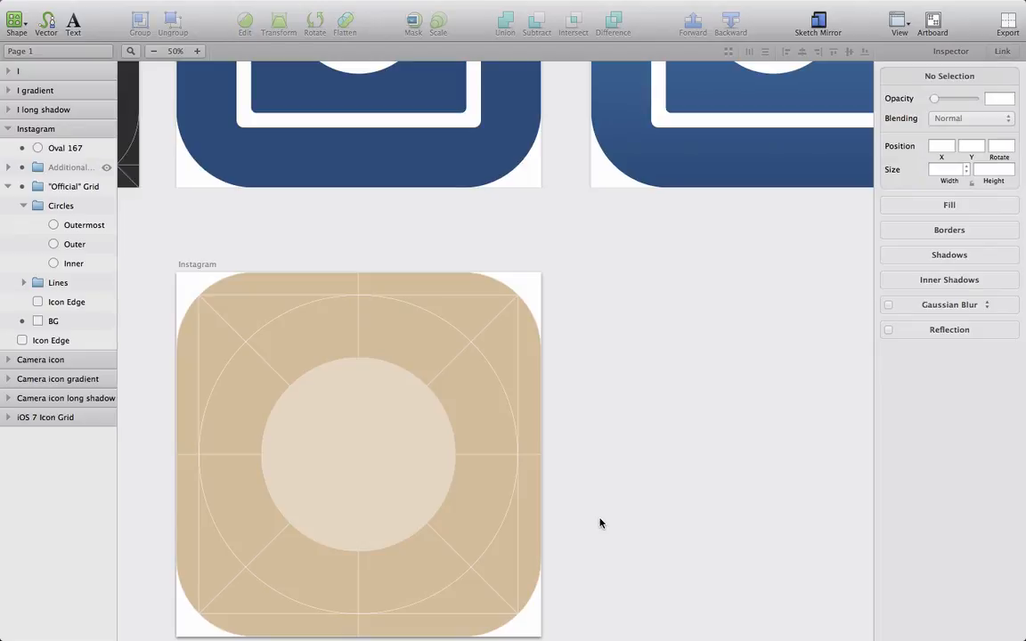
key("o")
mouse_move(318, 408)
left_mouse_down()
mouse_move(376, 459)
mouse_move(446, 490)
mouse_move(484, 529)
left_mouse_up()
left_click_drag(376, 467, 353, 447)
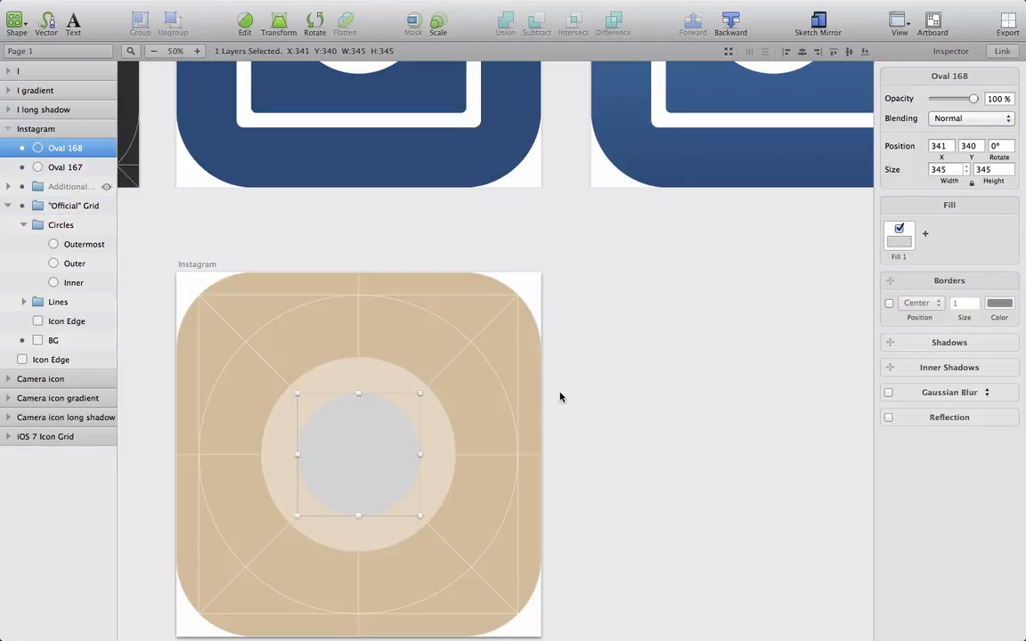
key("alt")
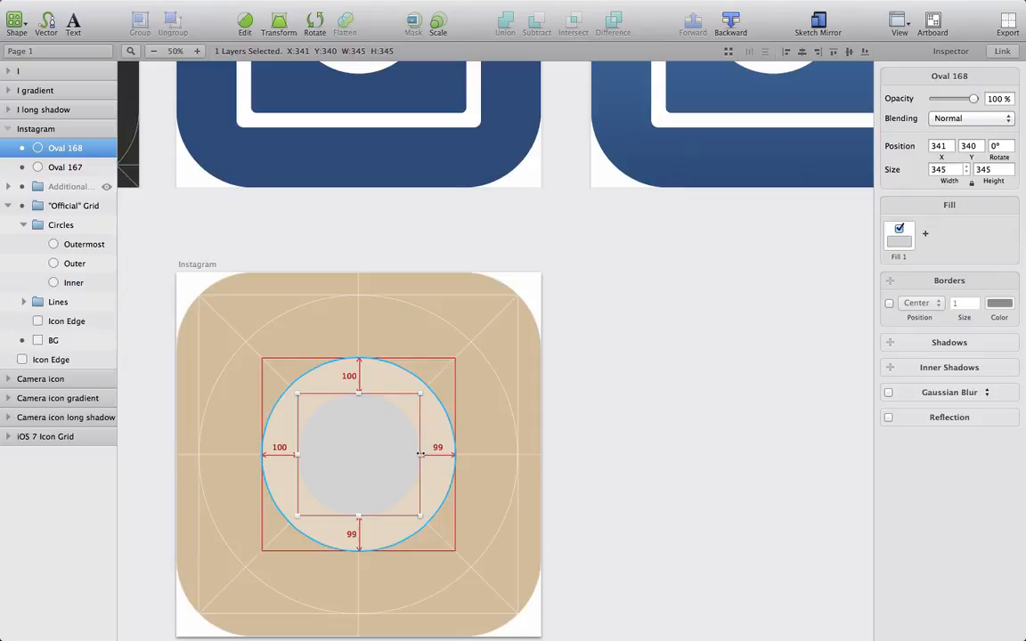
left_click_drag(420, 454, 448, 462)
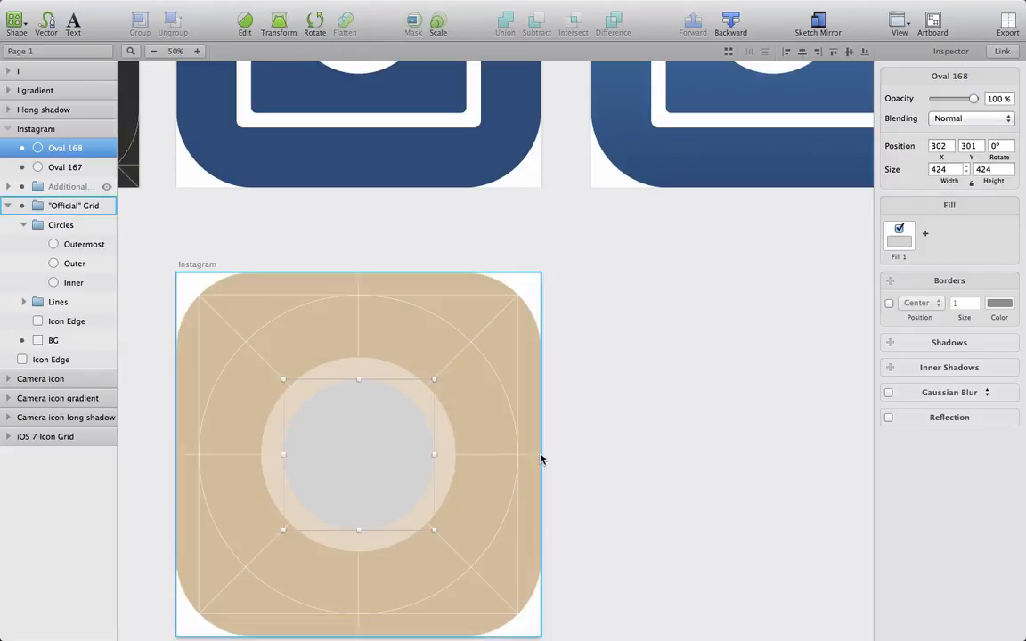
Step: Fill the inner circle on the Instagram artboard with #413F51
left_click(595, 450)
left_click(389, 458)
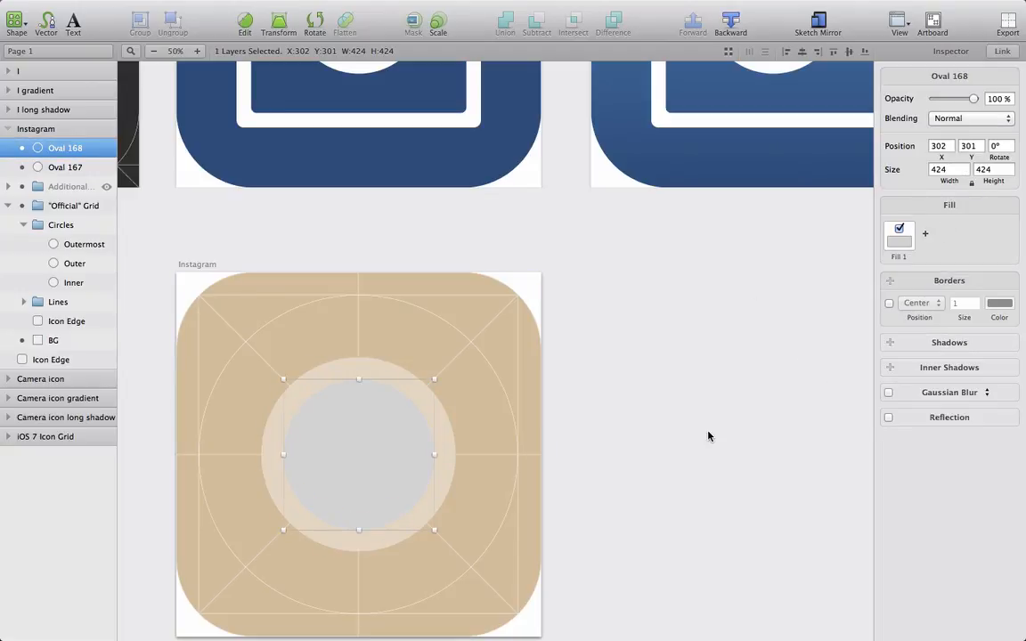
left_click(905, 243)
left_click(894, 219)
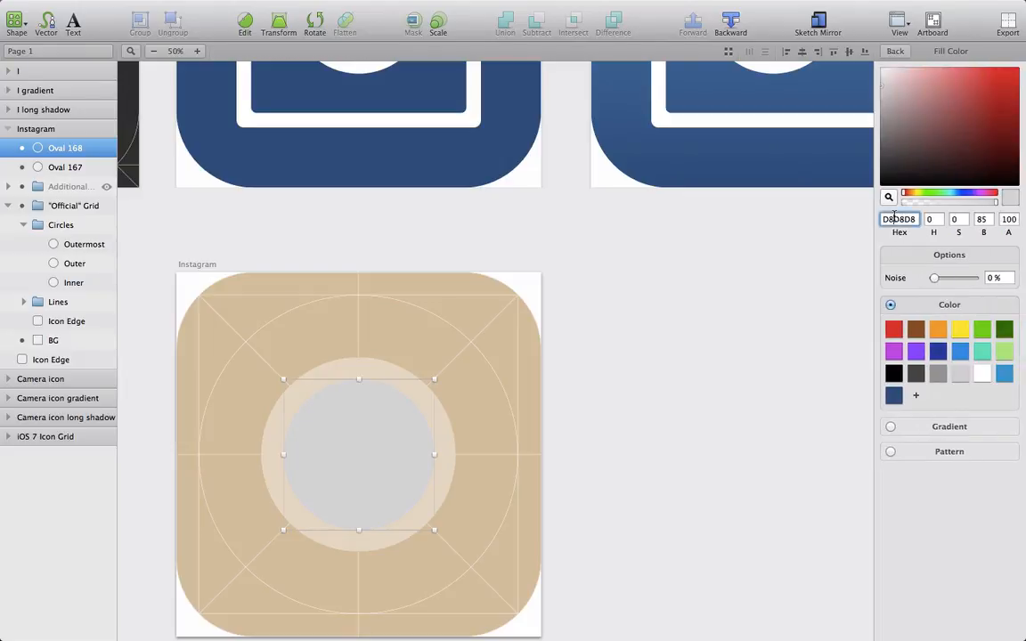
type("413F51")
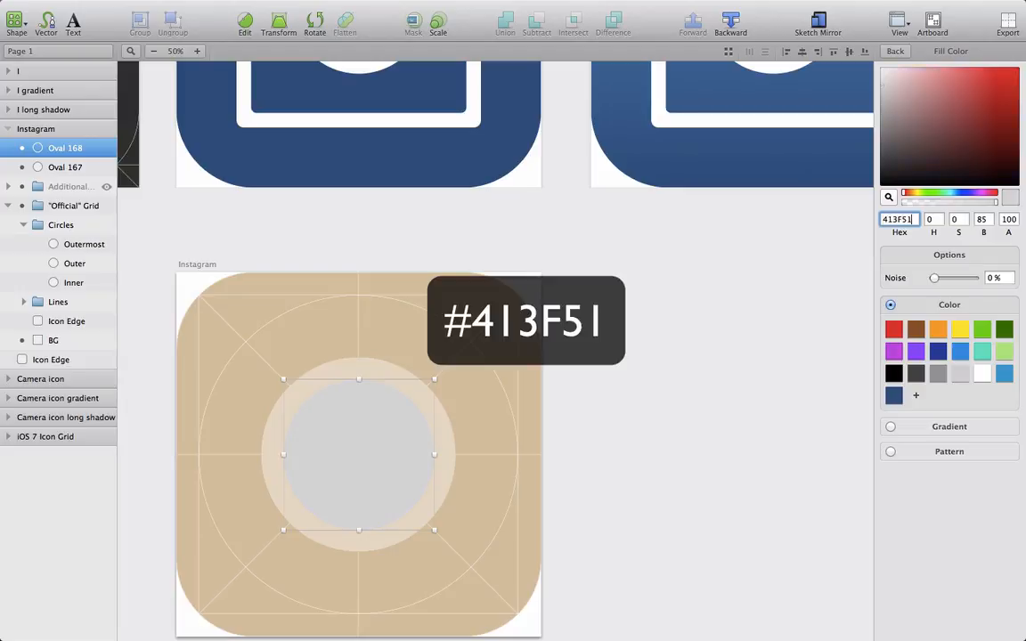
key("Return")
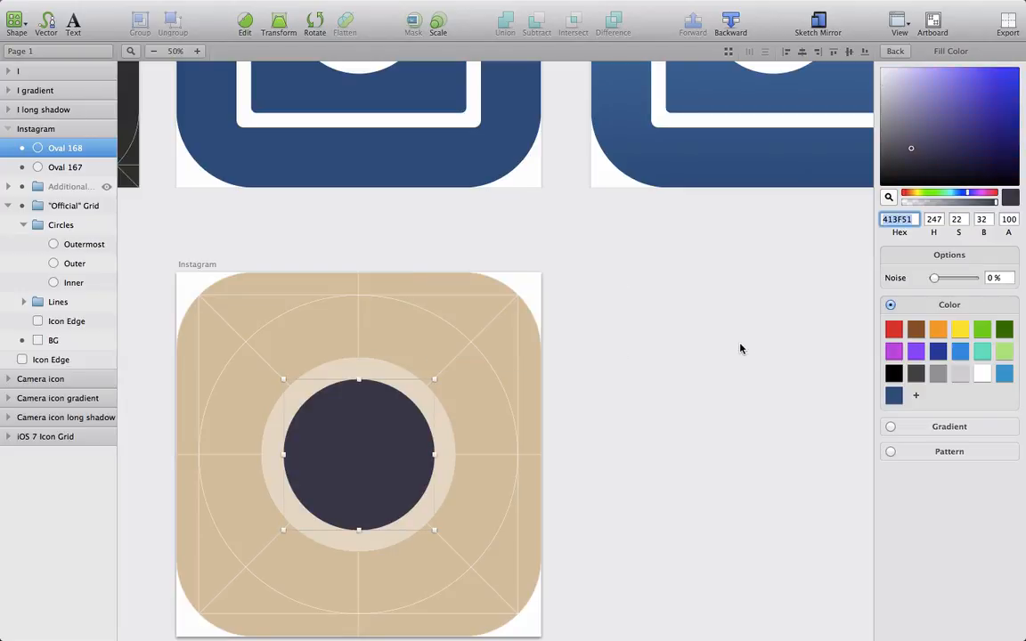
left_click(682, 390)
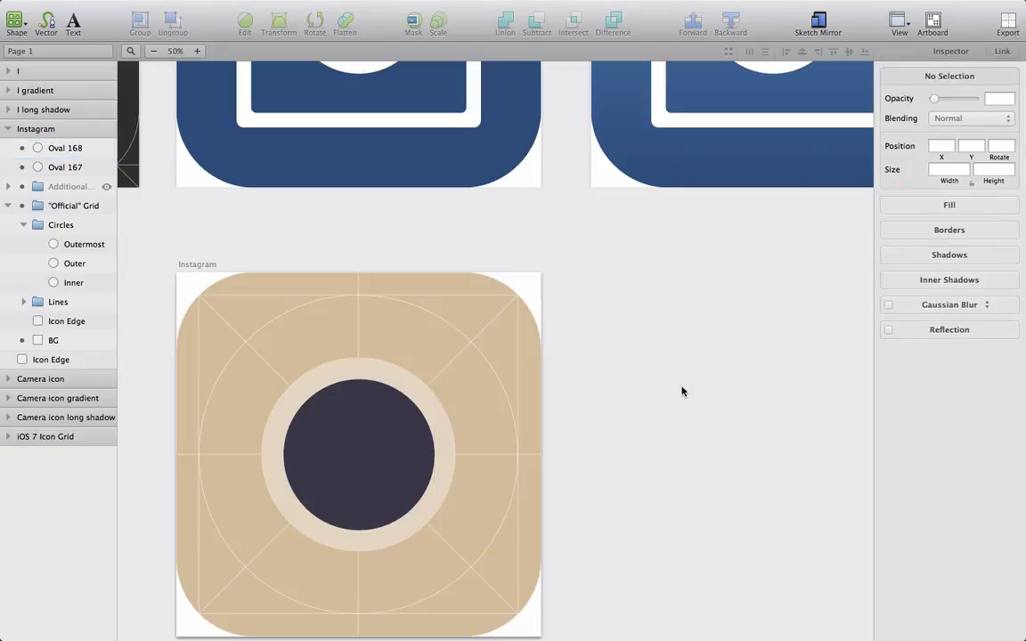
Step: Draw a 98 × 98 px highlight circle in the dark circle's upper-right part and fill it with white at 30% alpha
key("o")
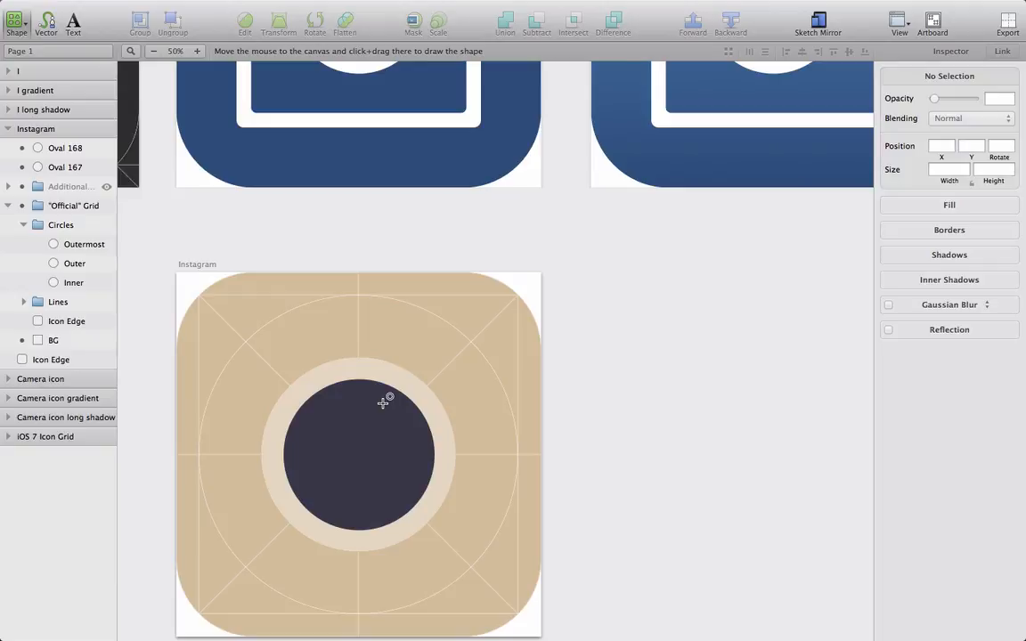
left_click_drag(382, 402, 395, 423)
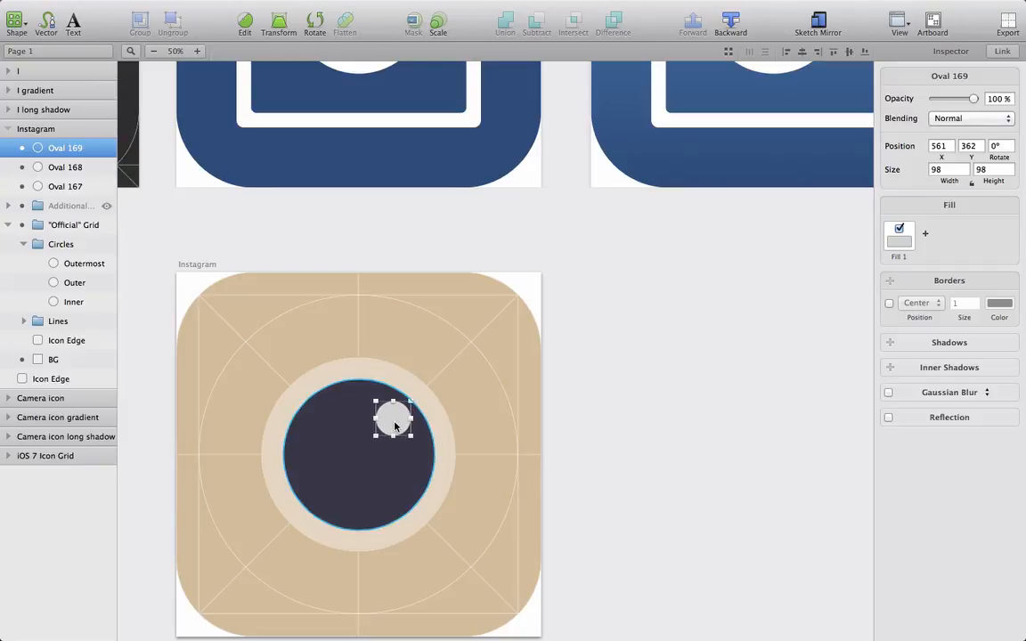
left_click(899, 238)
left_click(981, 373)
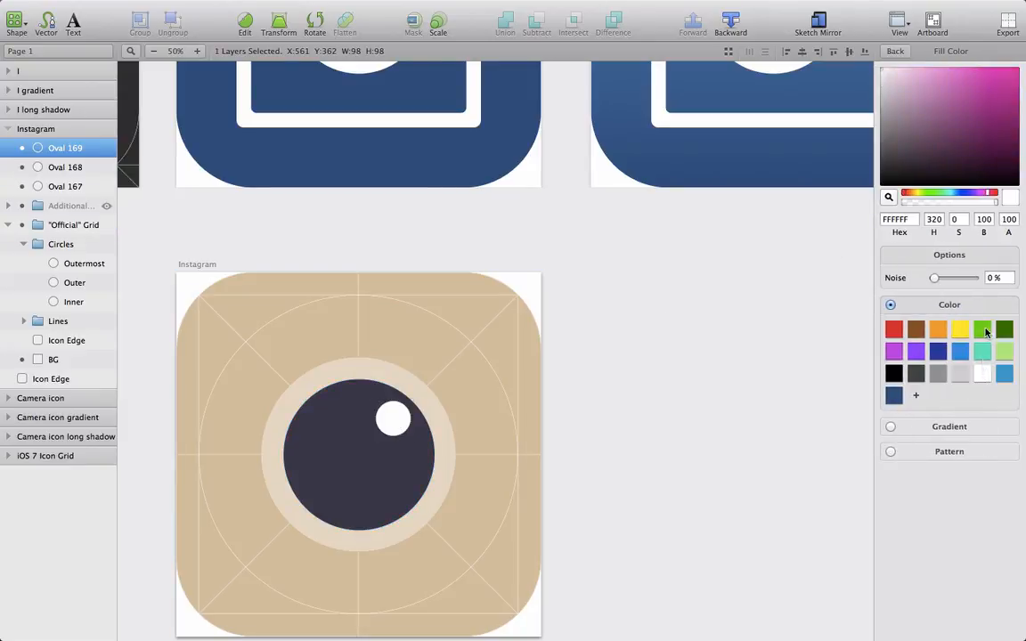
left_click(1008, 219)
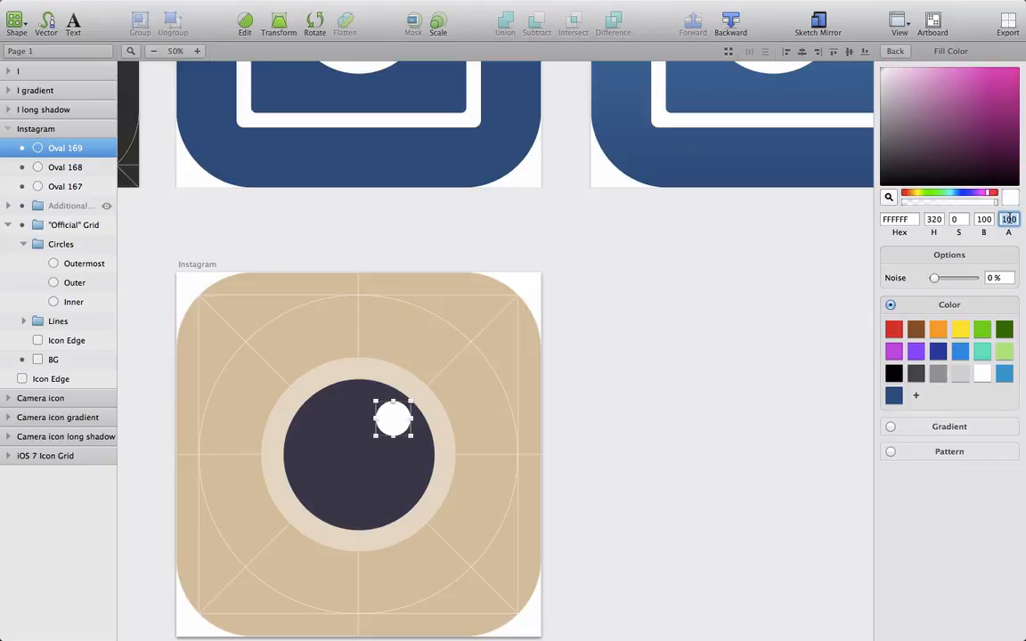
type("30")
key("Return")
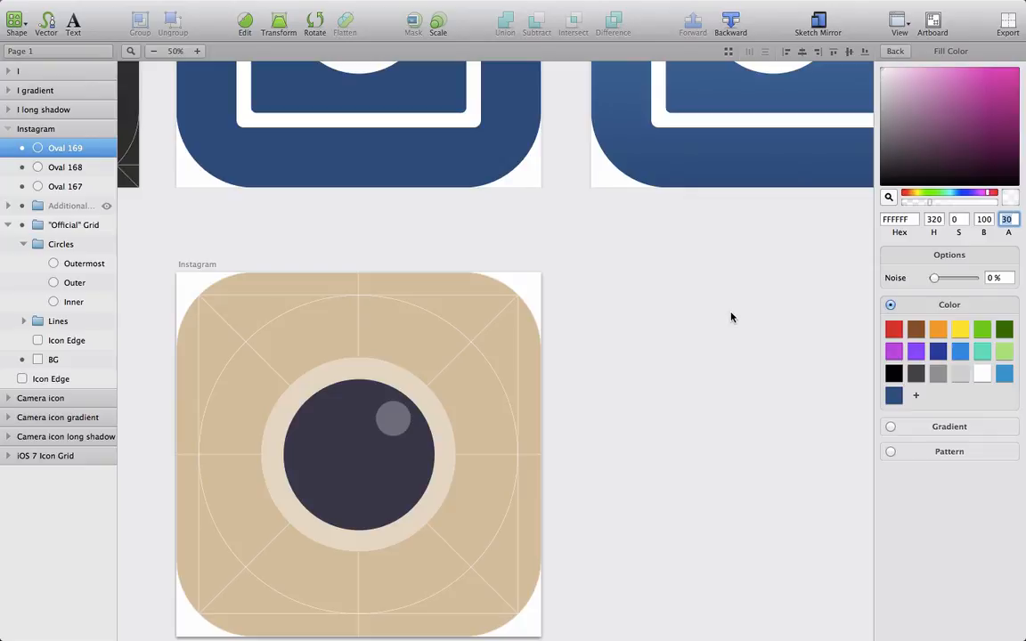
Step: Group the three circles on the Instagram artboard and name the group Lens
left_click(71, 186)
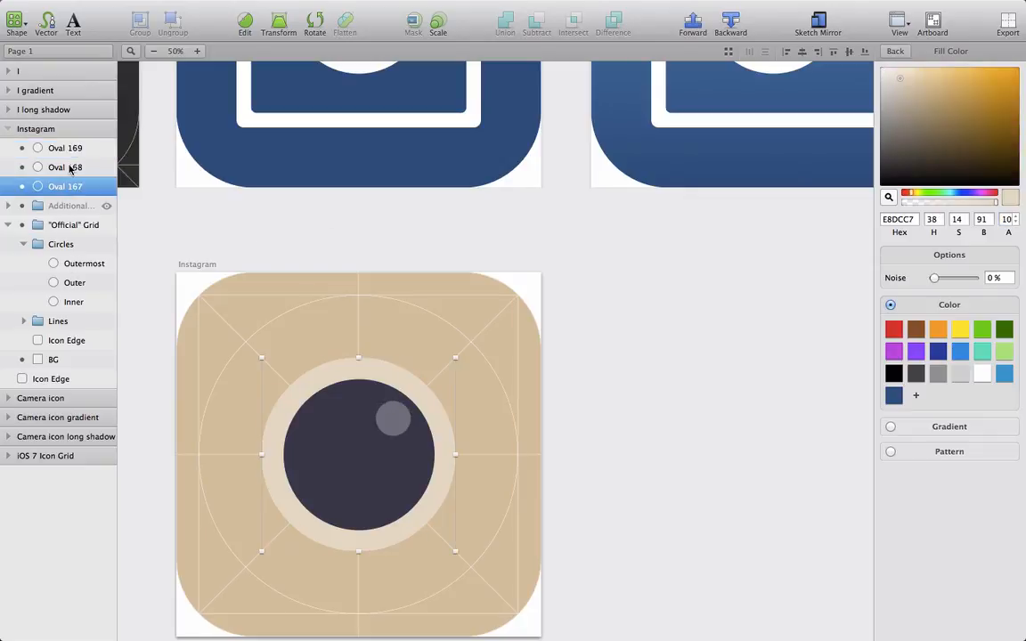
left_click(78, 147, "shift")
key("super+g")
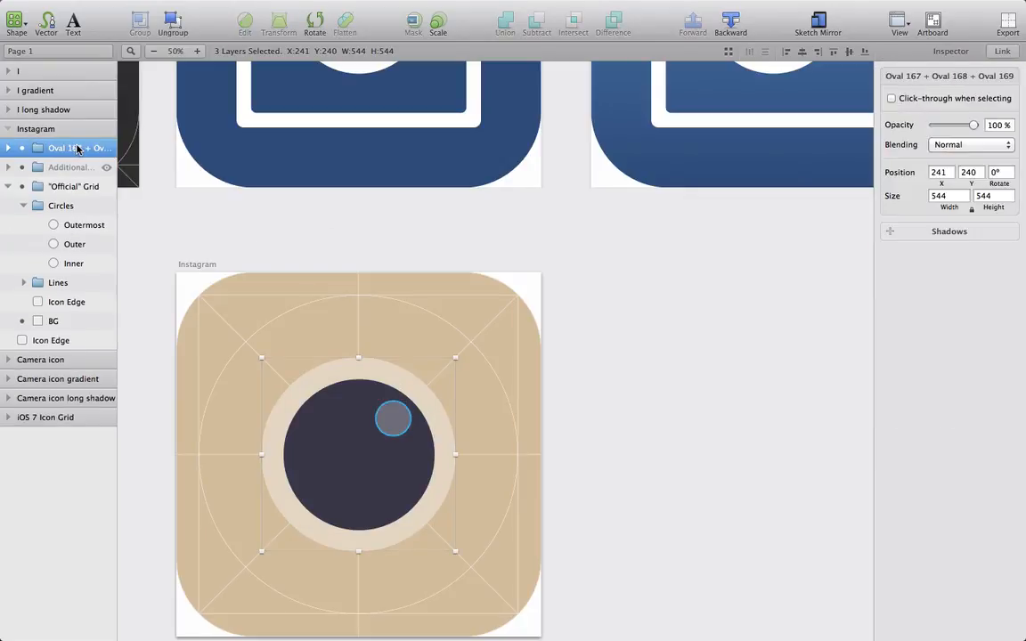
double_click(73, 147)
type("Lens")
key("Return")
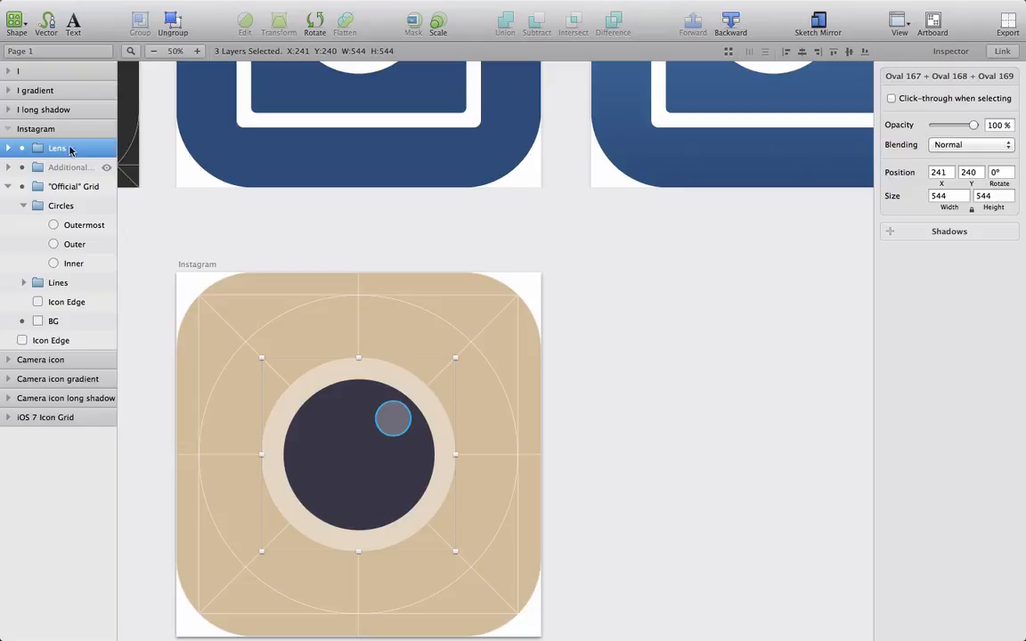
Step: Move the Lens group beneath the "Official" Grid and nudge the highlight circle right to X 563 along the grid diagonal
left_click(9, 187)
left_click_drag(40, 148, 28, 198)
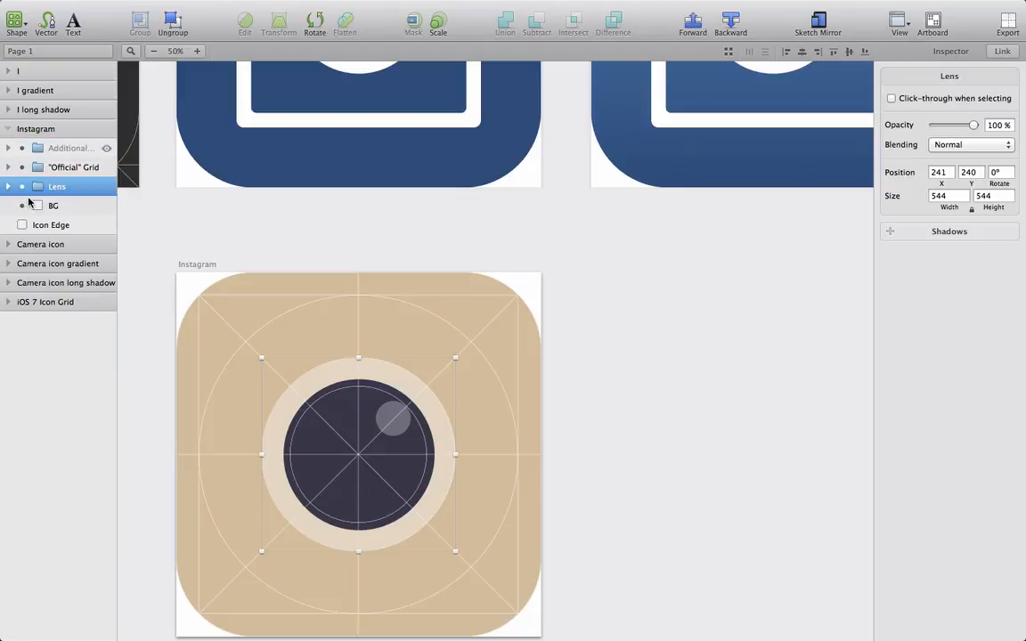
left_click(199, 53)
scroll(302, 226, "left", 2)
scroll(302, 226, "down", 1)
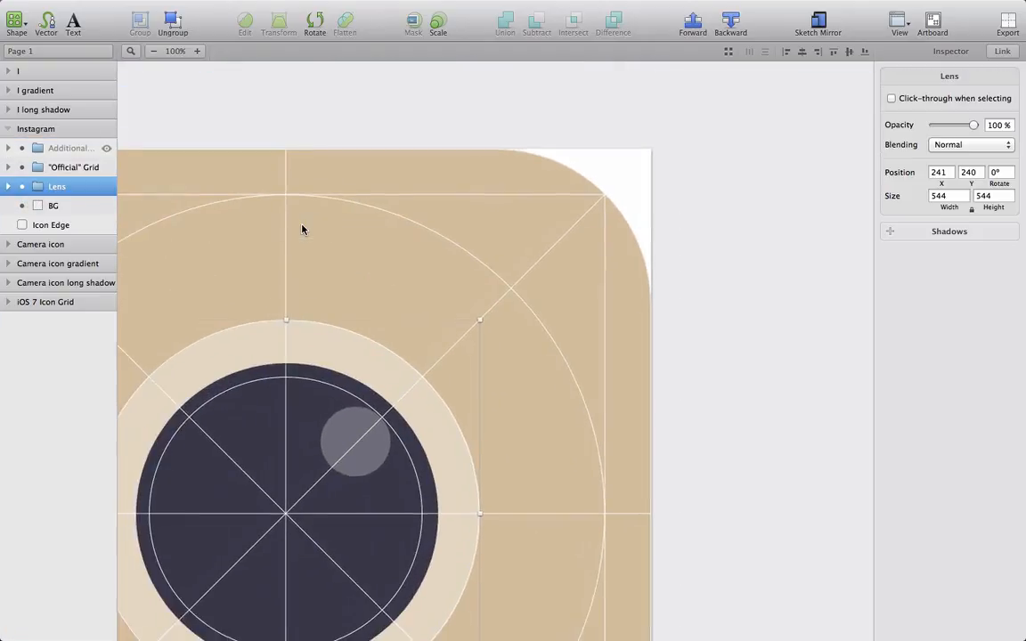
left_click(8, 186)
left_click(67, 244)
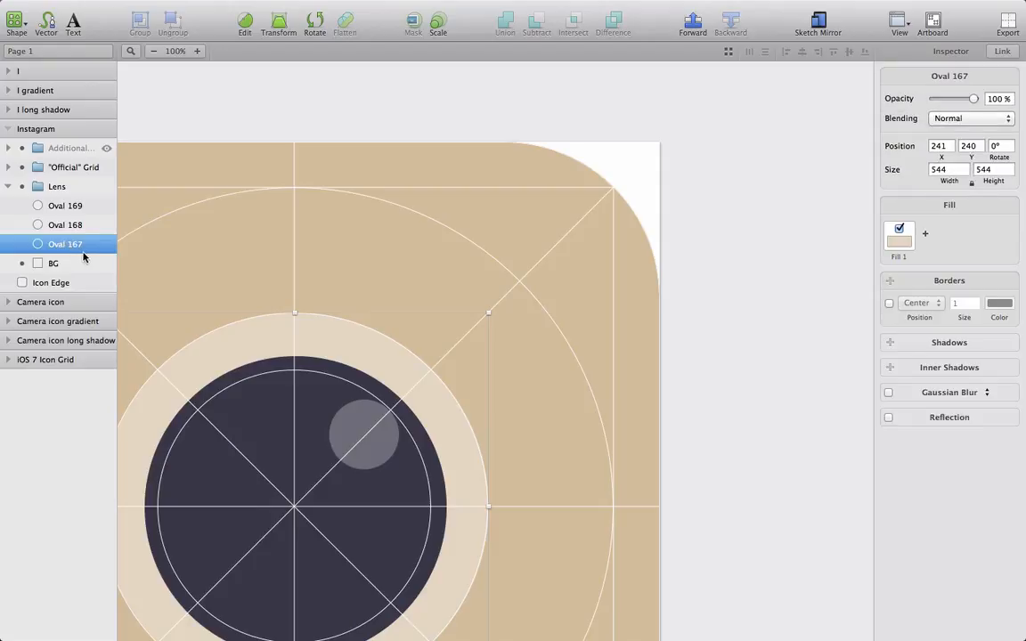
left_click(65, 224)
left_click(65, 205)
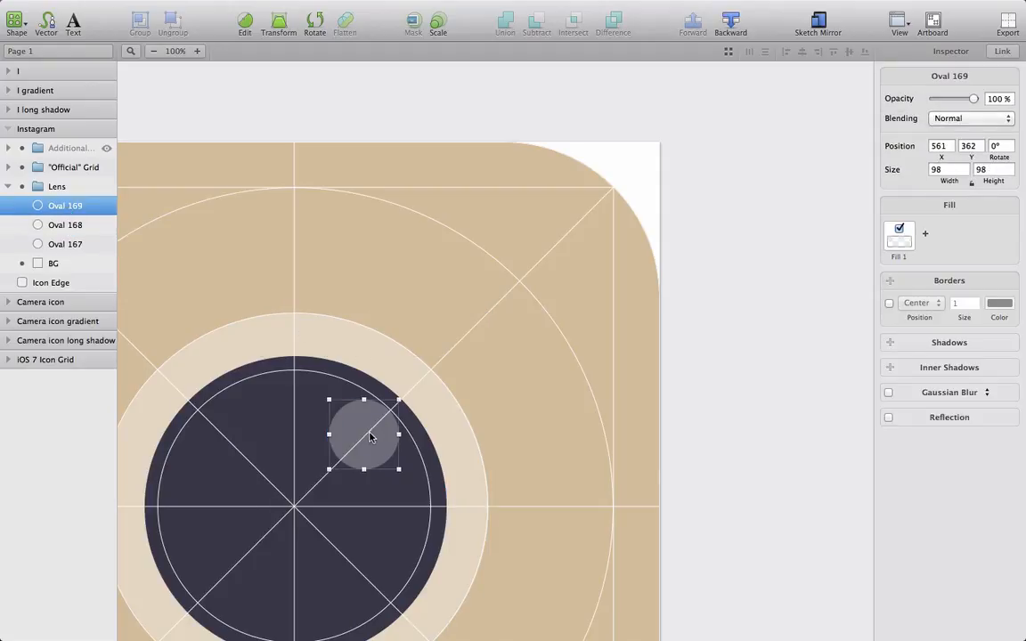
key("Right")
left_click(159, 52)
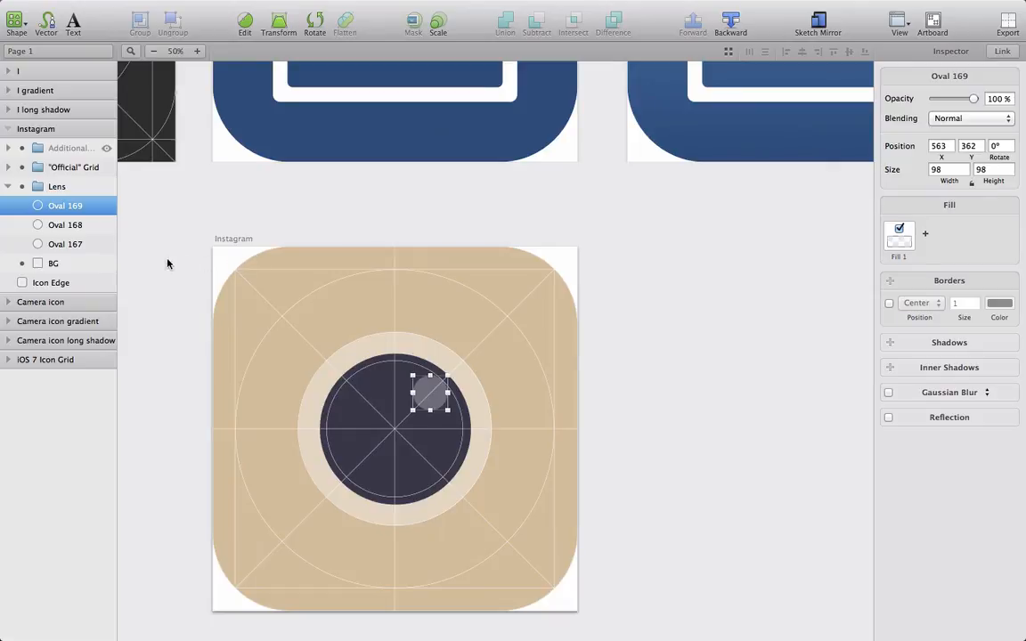
Step: Draw a square over the lens, set its size to 544 × 544 px and align it with the beige circle
left_click(82, 250)
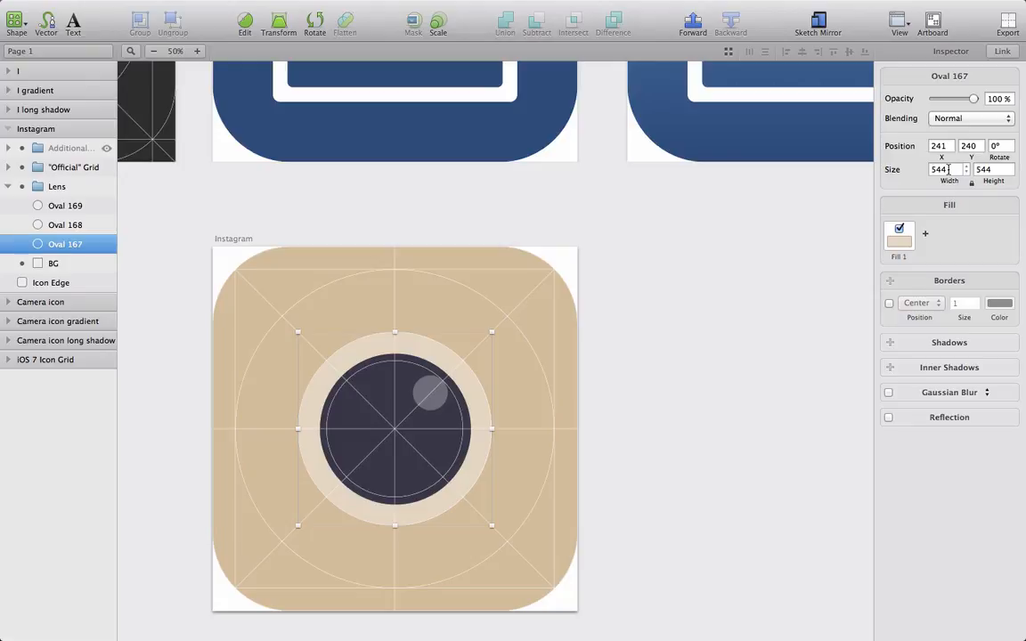
key("o")
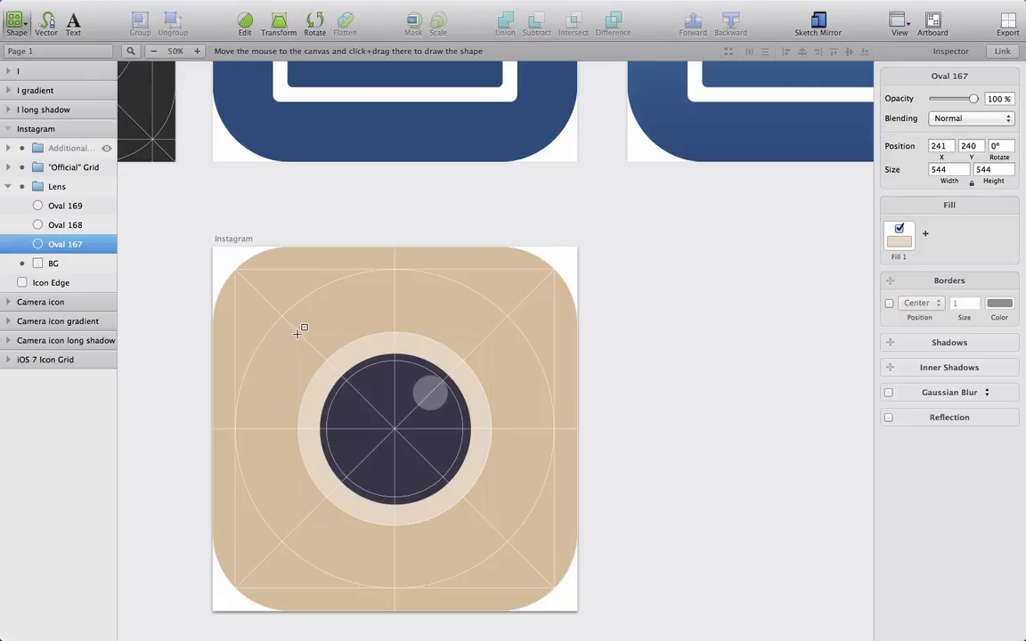
left_click_drag(297, 335, 486, 526)
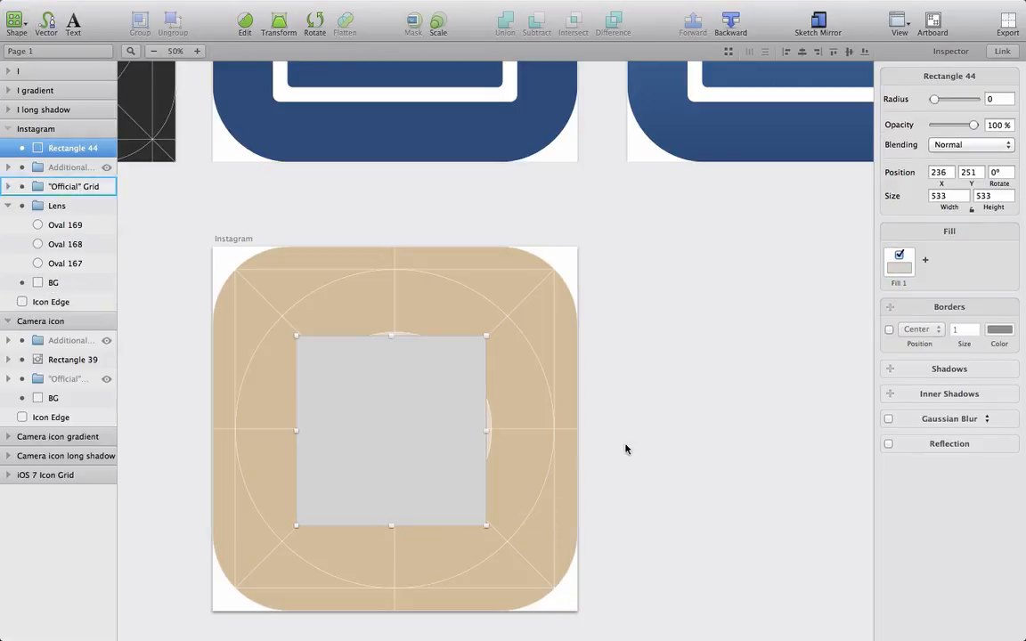
left_click(951, 198)
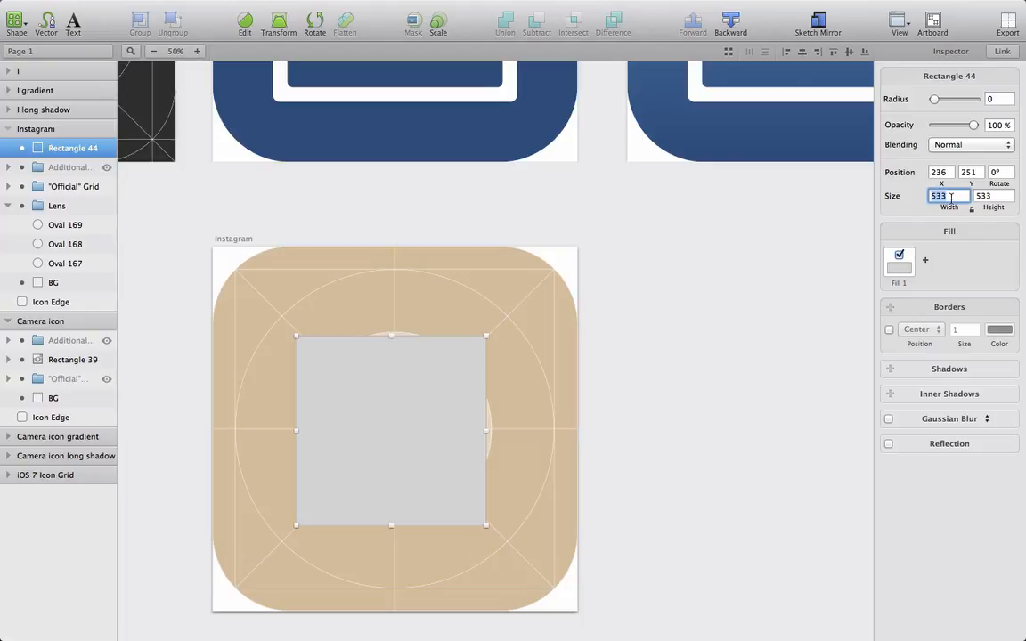
type("544")
key("Return")
left_click_drag(381, 433, 385, 433)
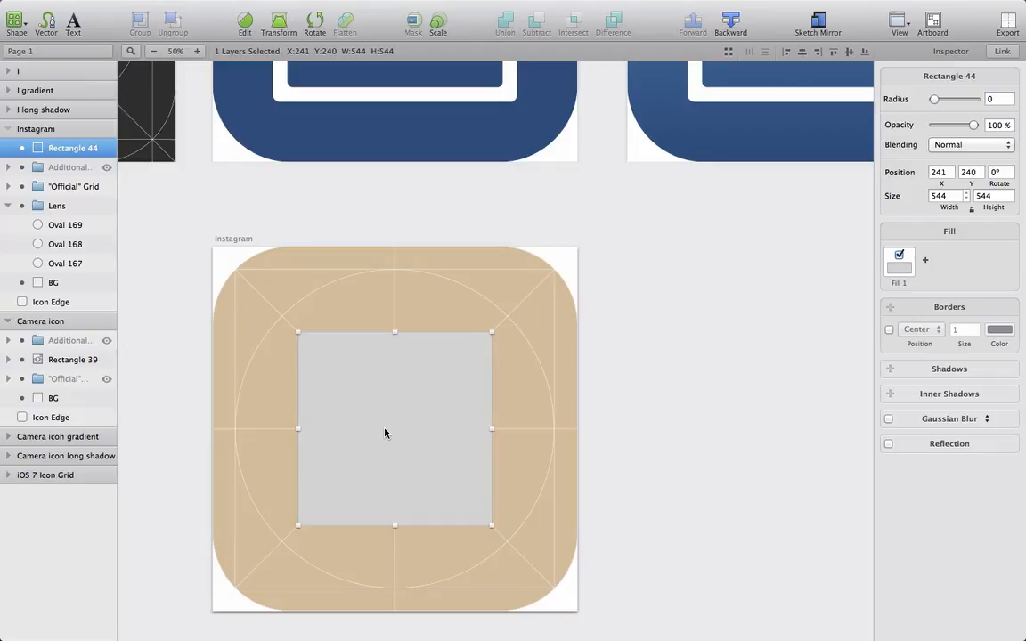
Step: Fill the square with white at 10% alpha and move it to the top of the Lens group
left_click(899, 267)
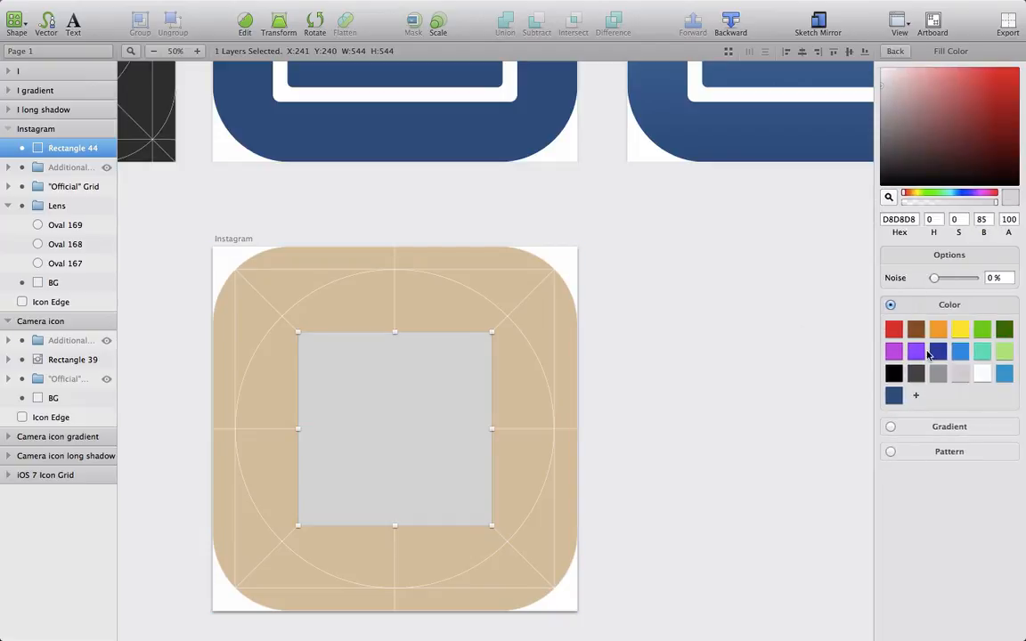
left_click(979, 374)
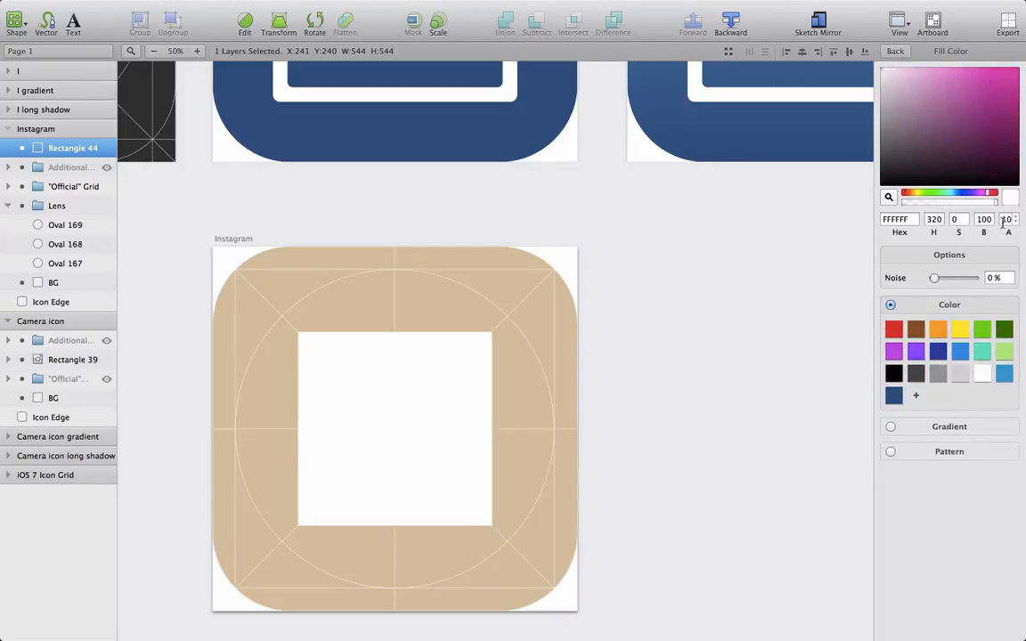
left_click(1007, 219)
type("1")
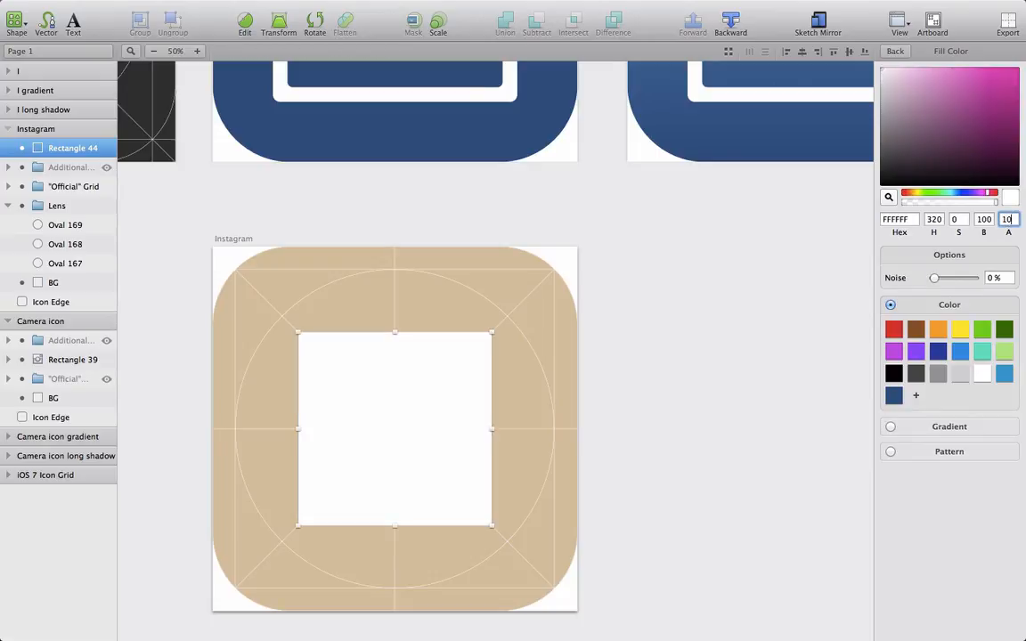
key("Return")
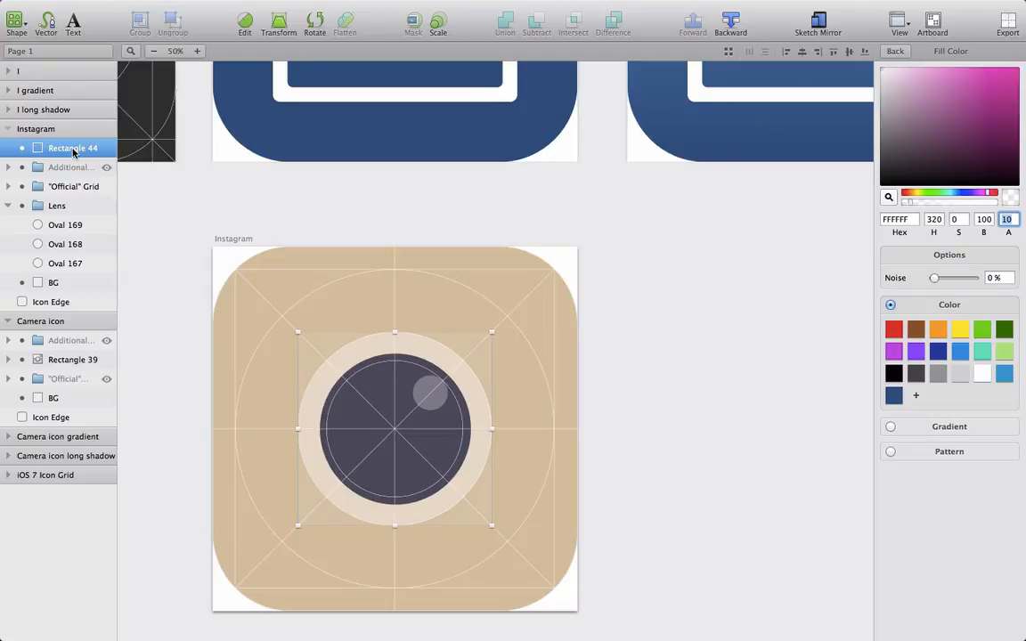
left_click_drag(68, 144, 71, 207)
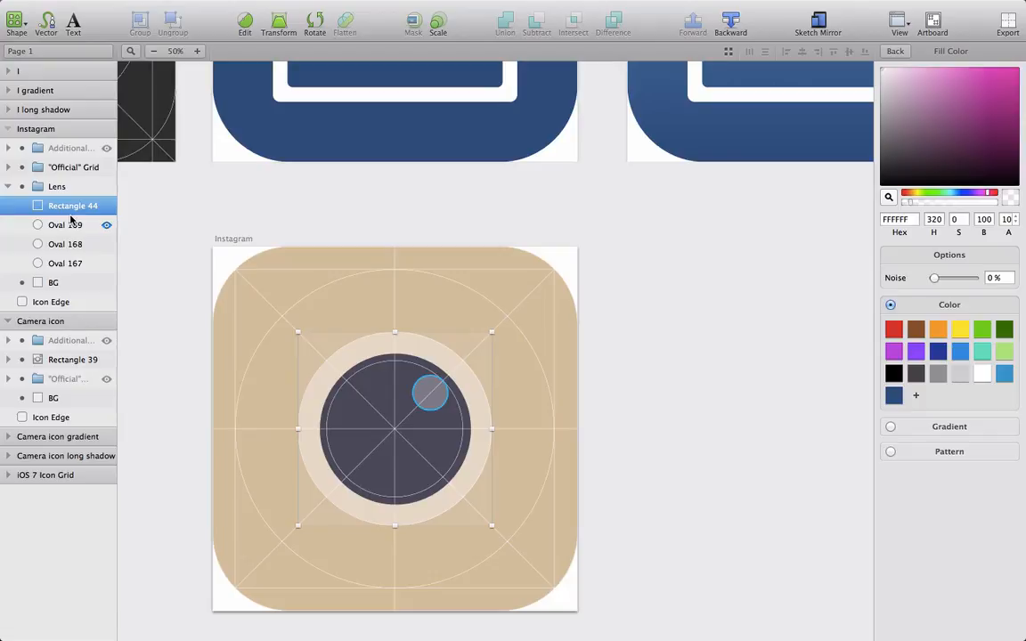
Step: Hide the "Official" Grid and delete the overlay square's lower-right anchor point to leave a diagonal triangle
left_click(197, 51)
scroll(274, 188, "down", 3)
scroll(273, 188, "left", 2)
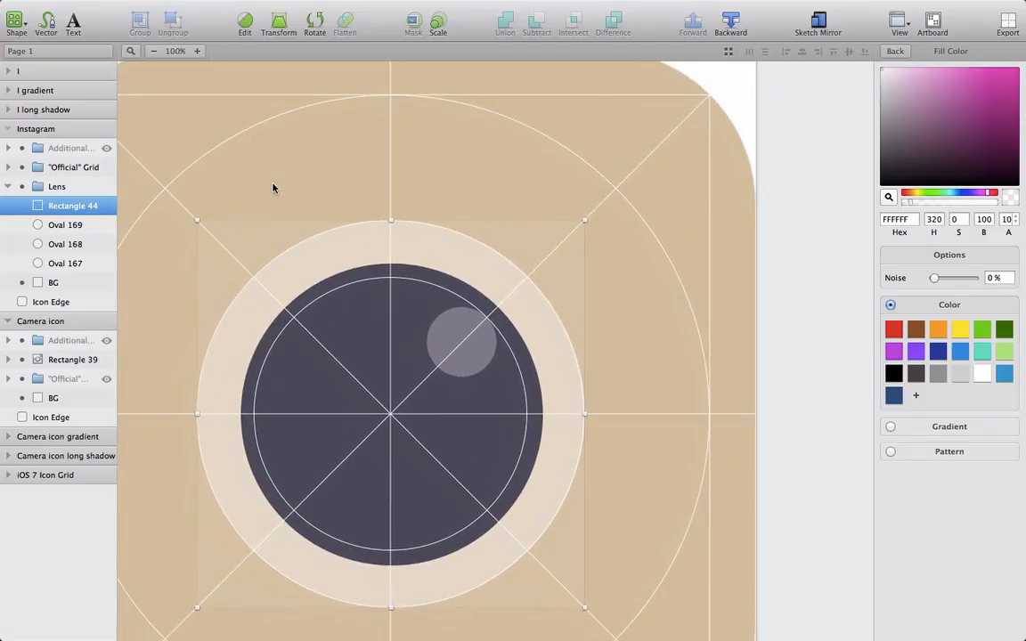
left_click(106, 167)
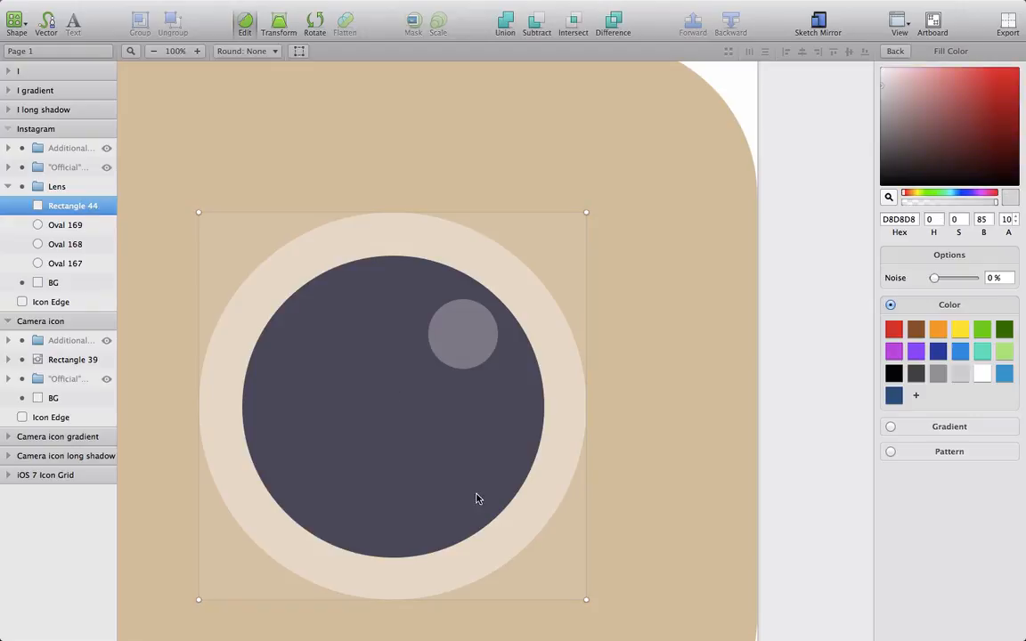
left_click(585, 600)
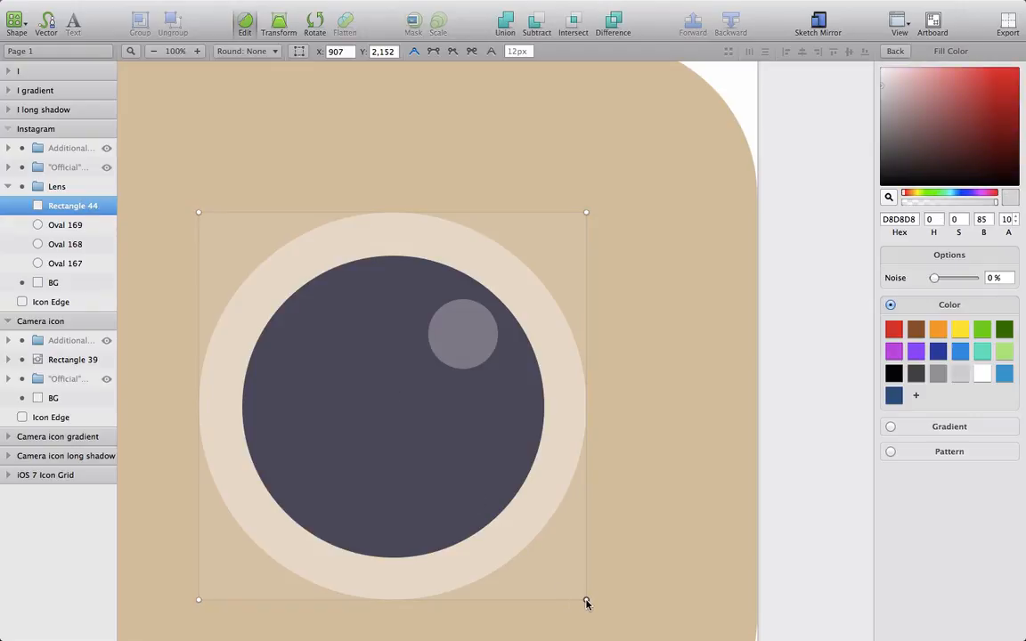
key("Delete")
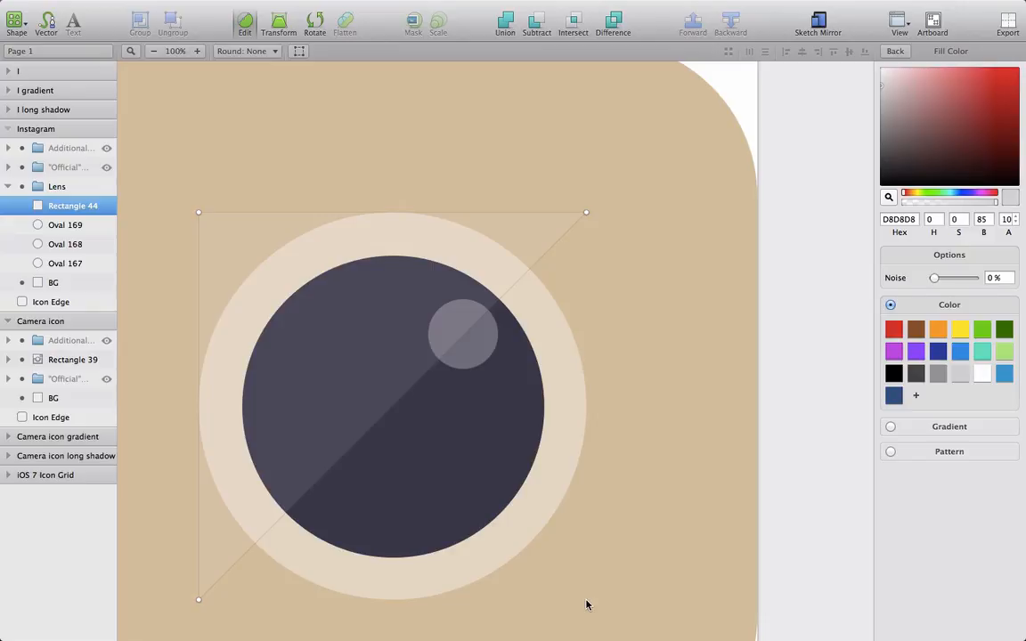
left_click(76, 267, "shift")
right_click(77, 267)
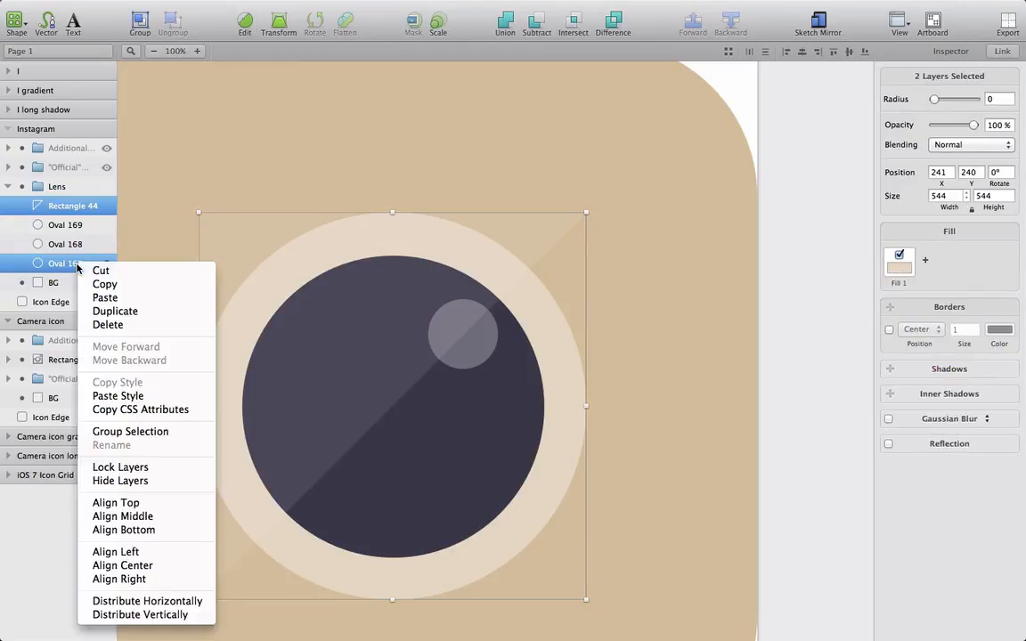
left_click(50, 211)
left_click(61, 244)
Step: Use the large beige circle as a mask to clip the Lens group's layers, and collapse the group
left_click(64, 262)
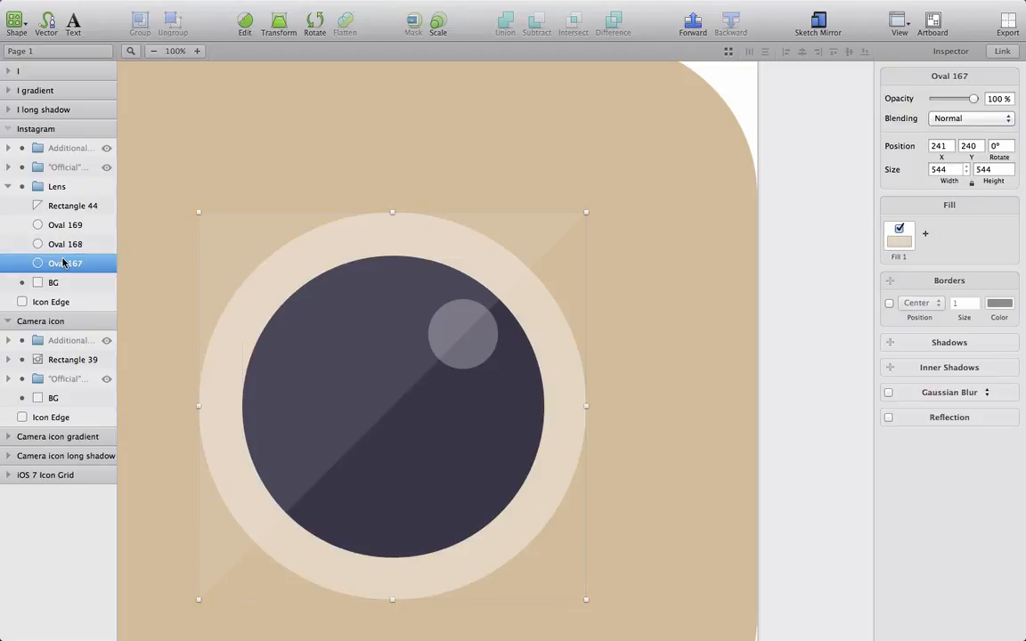
right_click(63, 263)
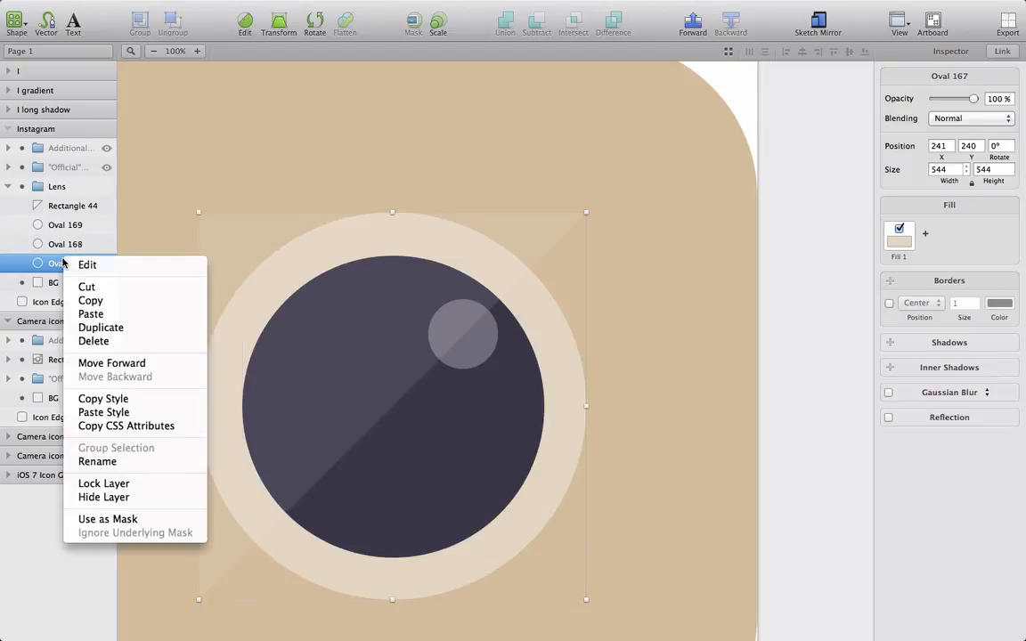
left_click(99, 524)
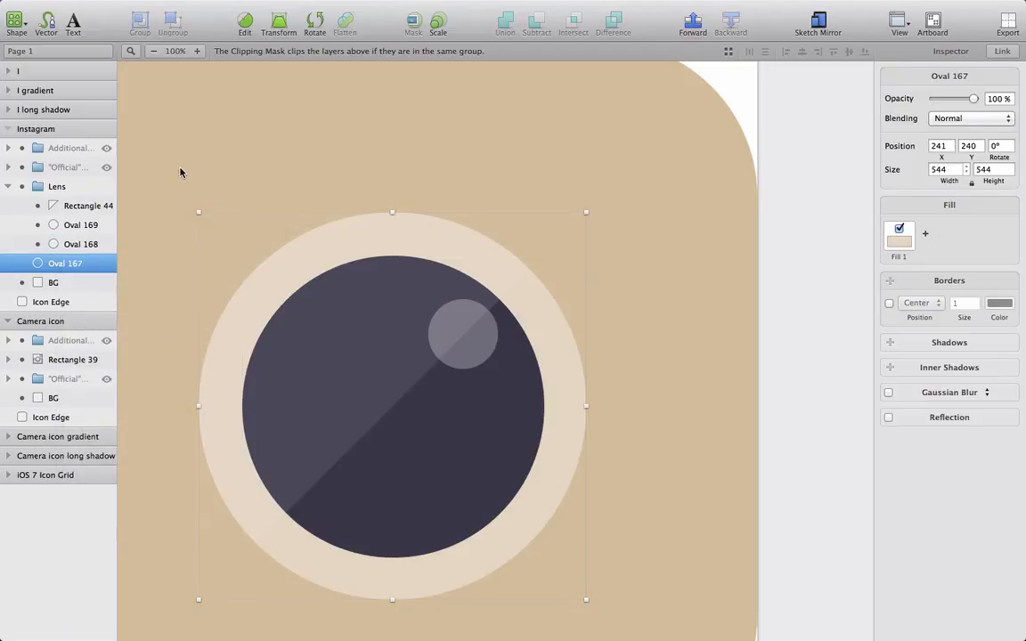
left_click(8, 187)
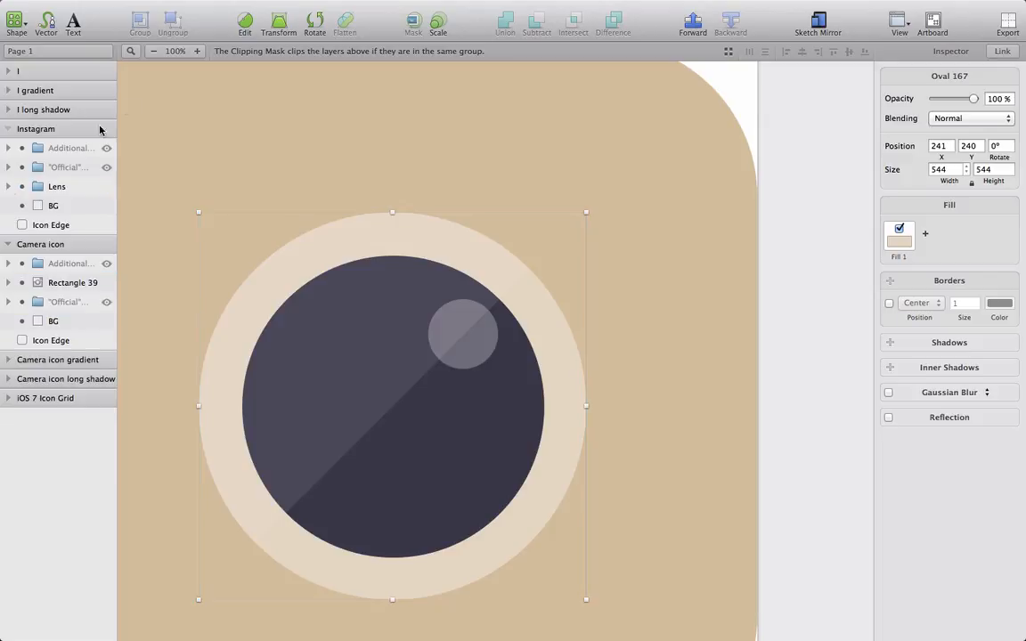
Step: Draw a full-width rectangle about 1024 × 410 px across the upper part of the Instagram icon
left_click(153, 52)
left_click(727, 296)
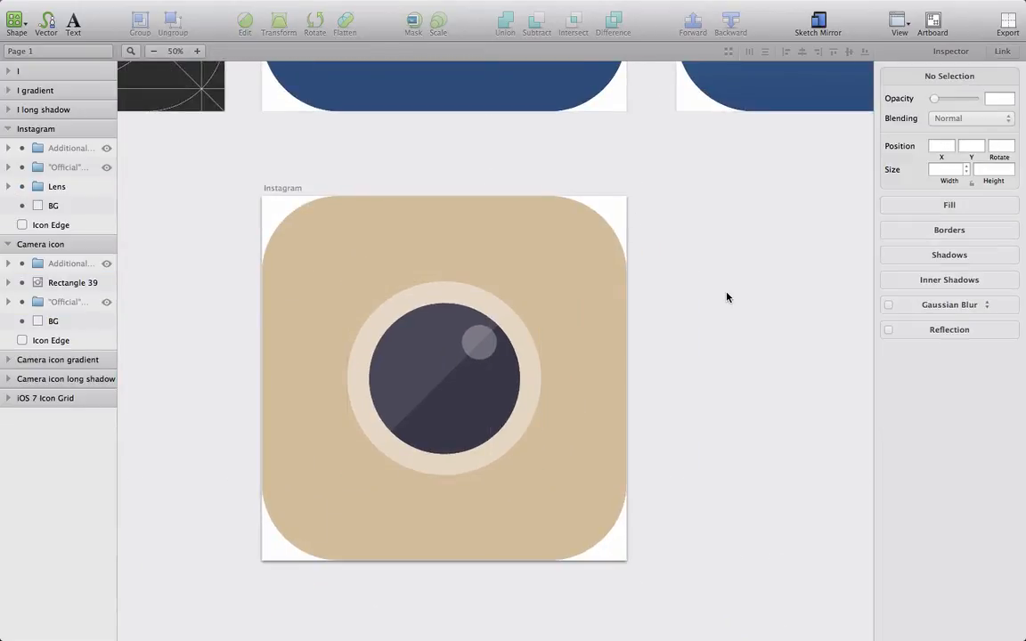
key("r")
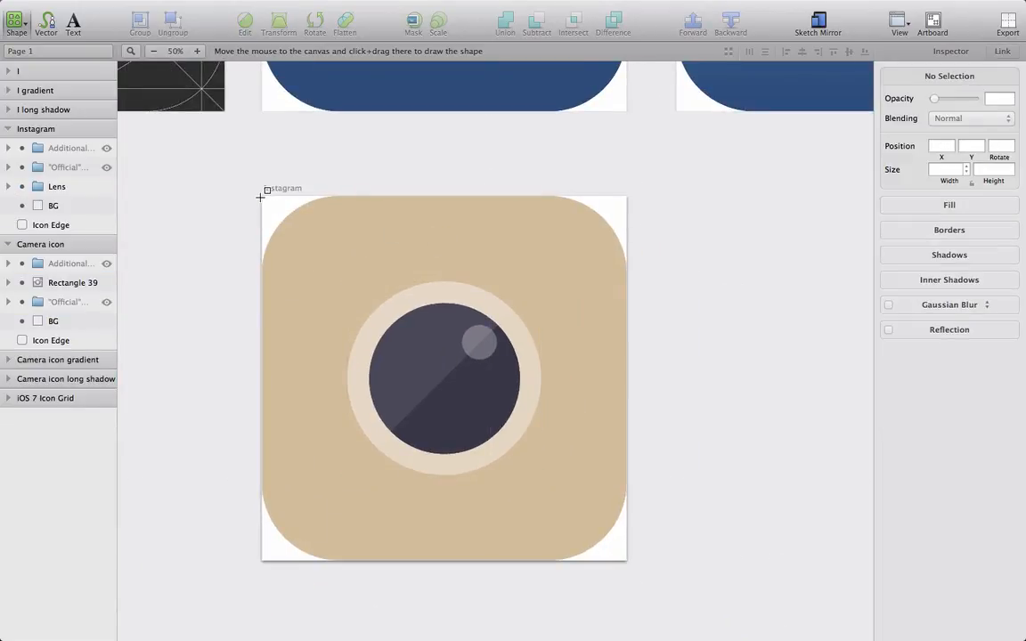
left_click_drag(260, 197, 625, 341)
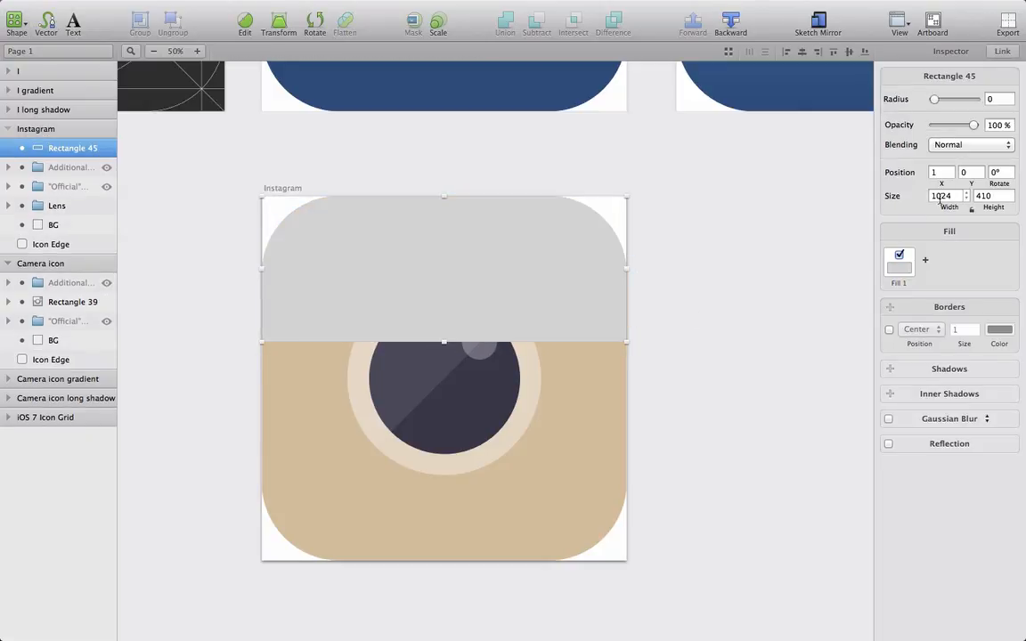
left_click(377, 514)
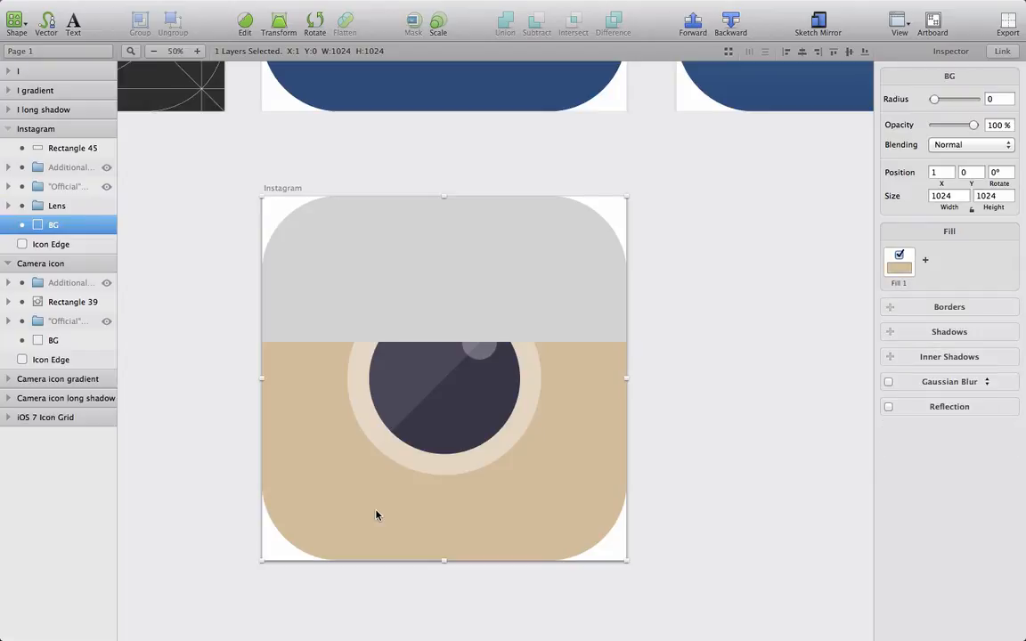
left_click(524, 272)
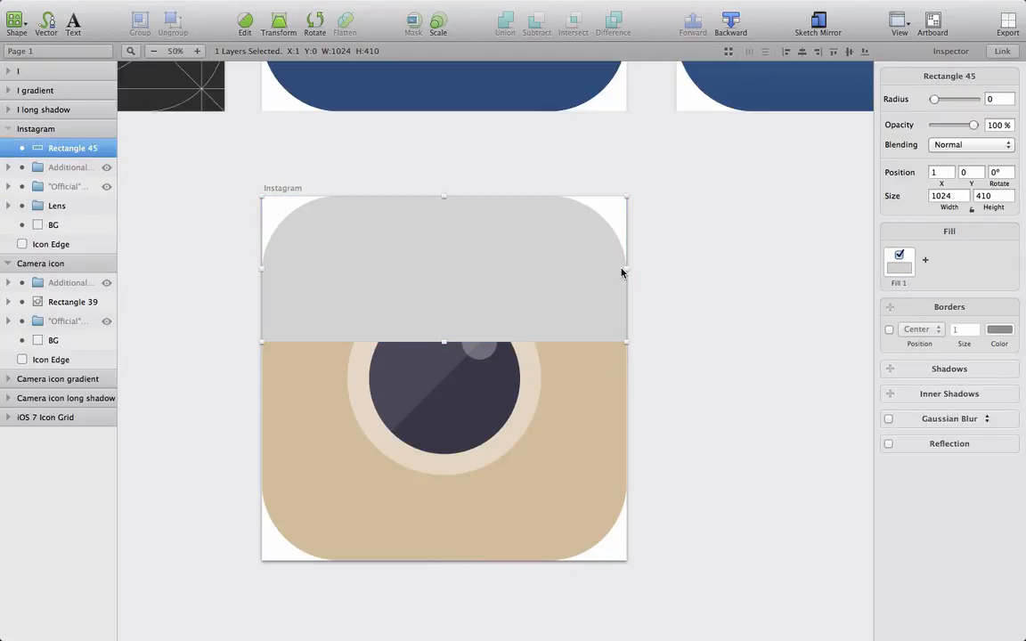
Step: Set the new rectangle's height to a third of 1024, rounded up to 342 px
left_click(942, 196)
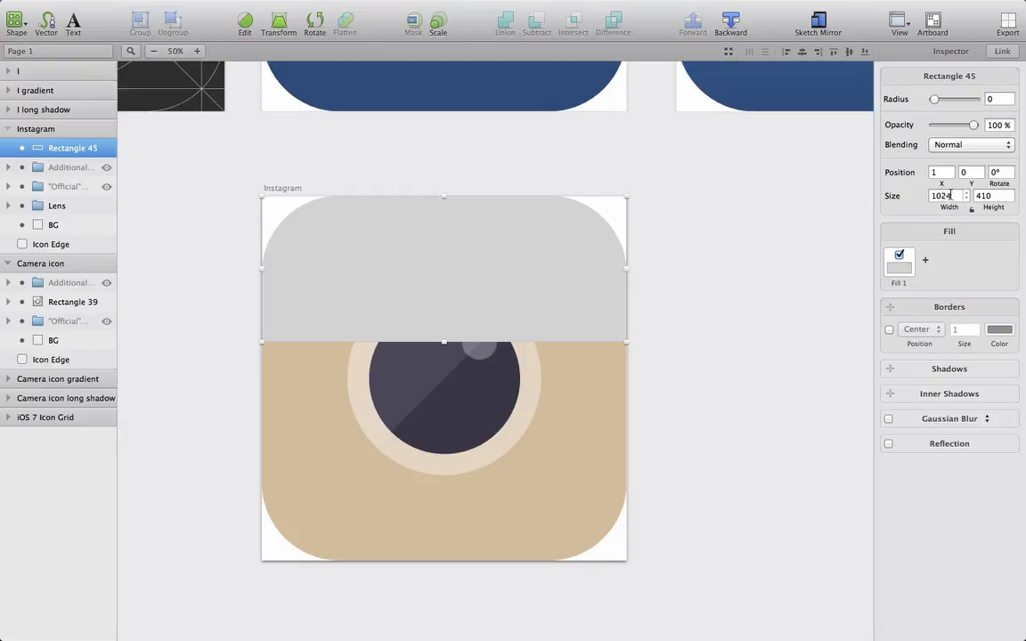
left_click(983, 196)
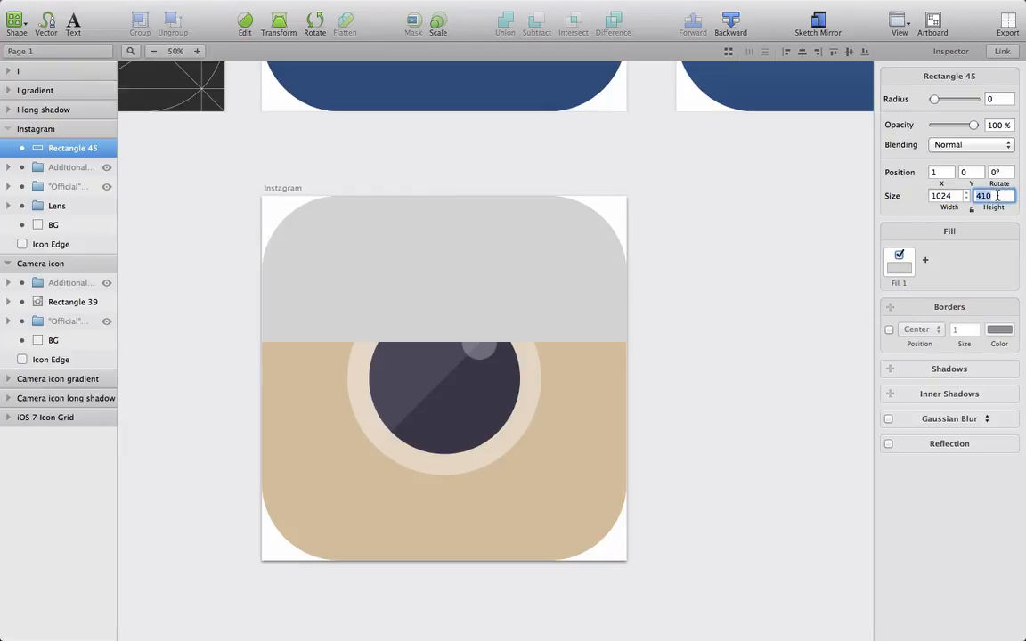
type("1024/3")
key("Return")
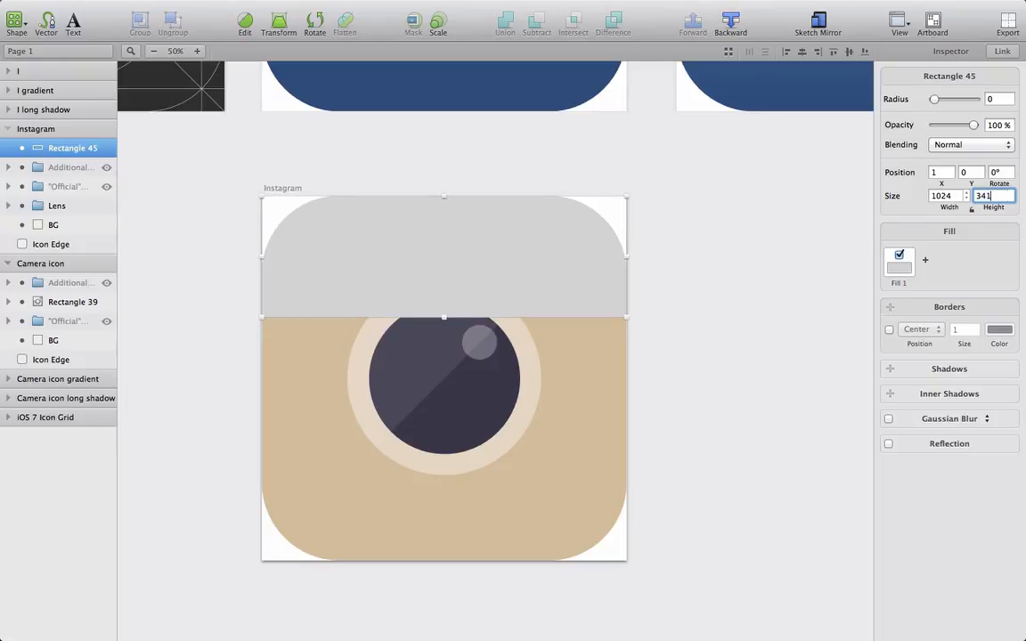
key("Return")
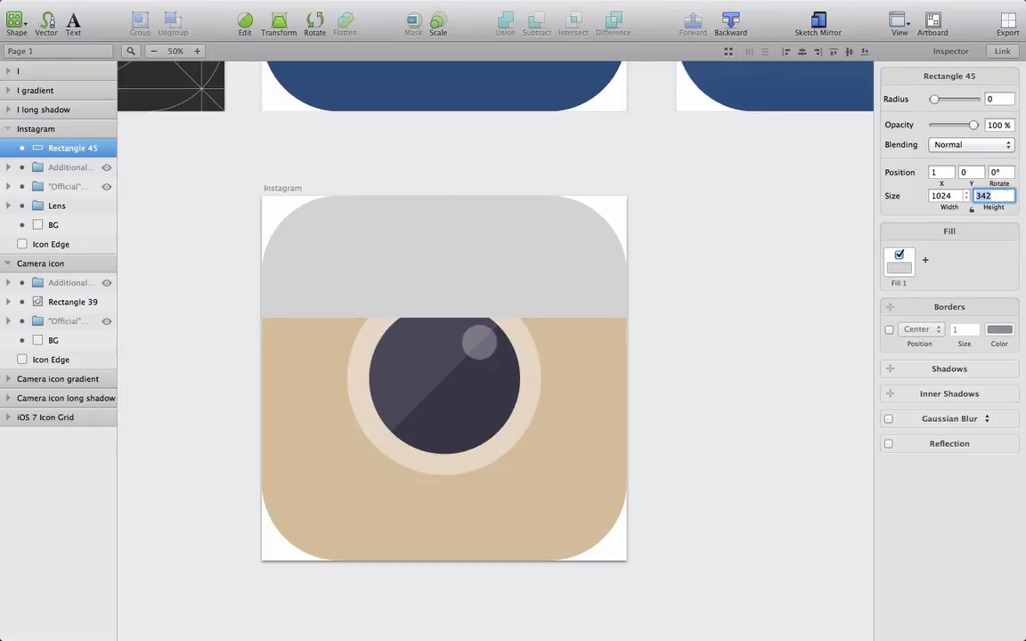
left_click(695, 306)
Step: Fill the upper rectangle with the brown colour #935B3B
left_click(571, 273)
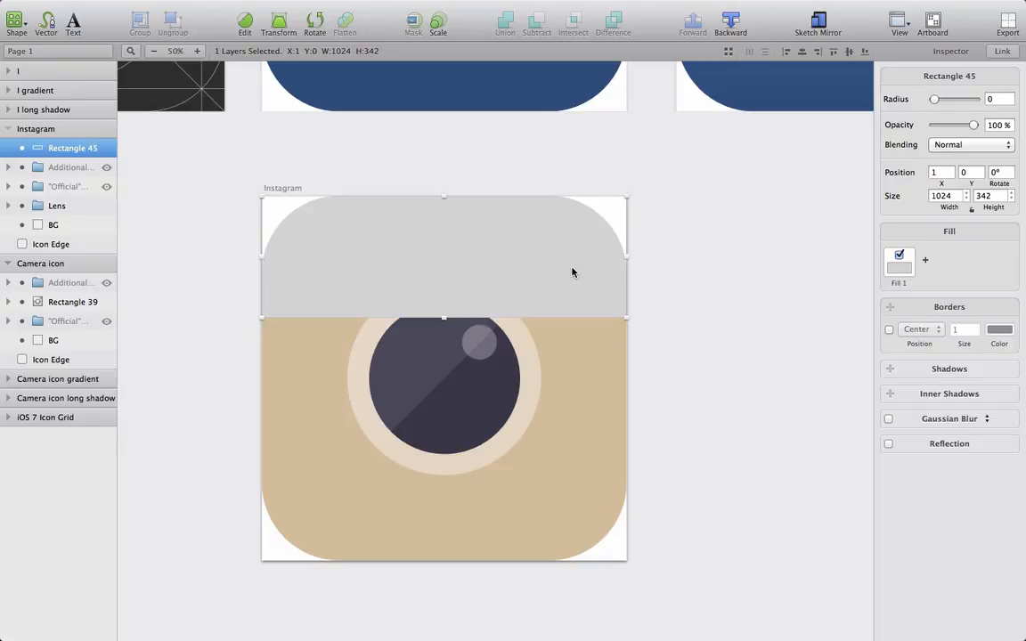
left_click(899, 264)
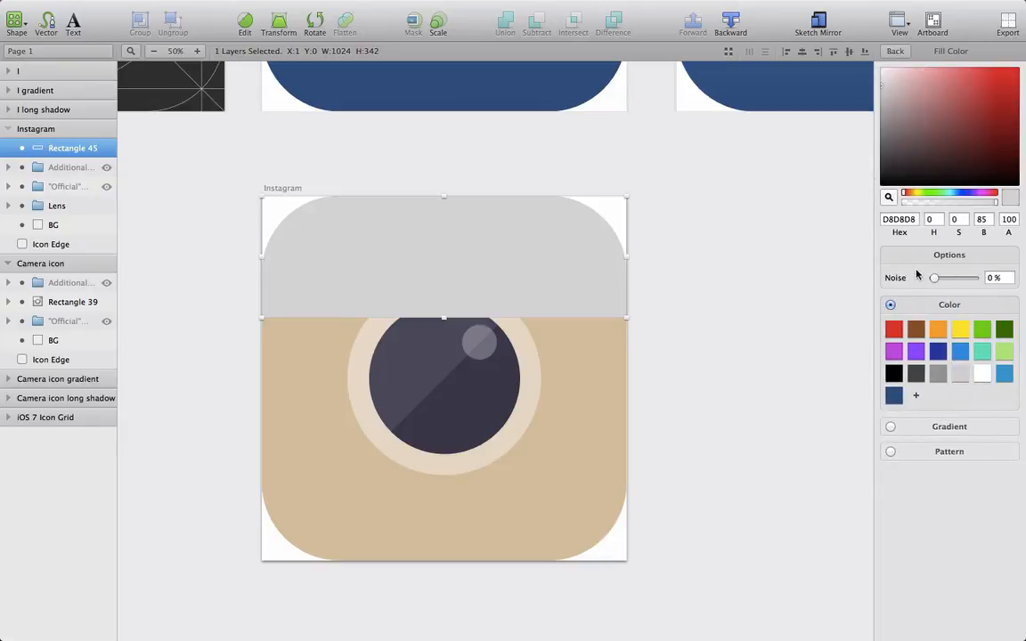
left_click(895, 219)
type("935B3B")
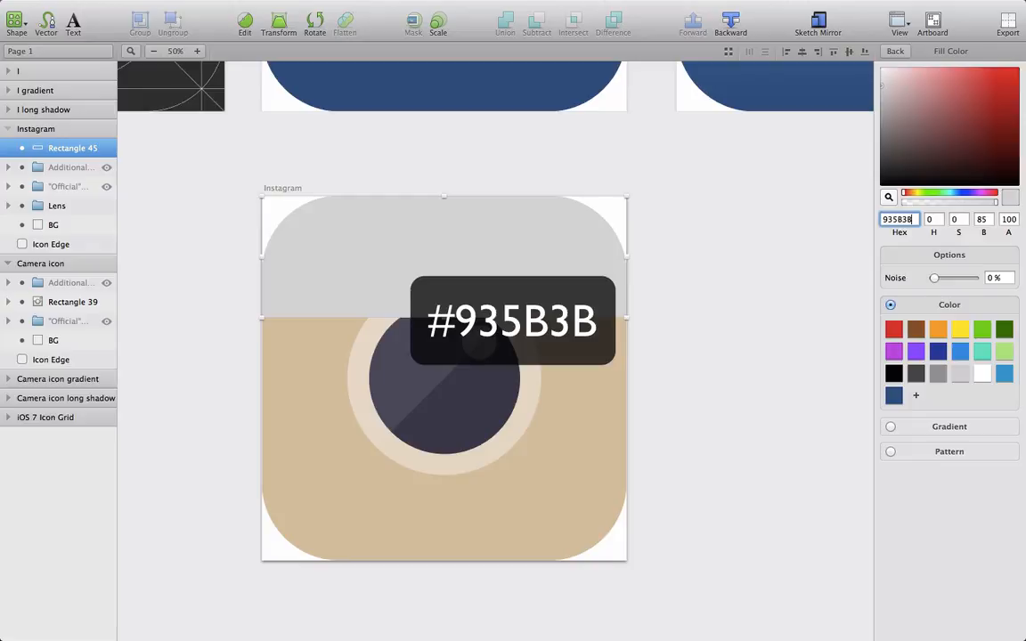
key("Return")
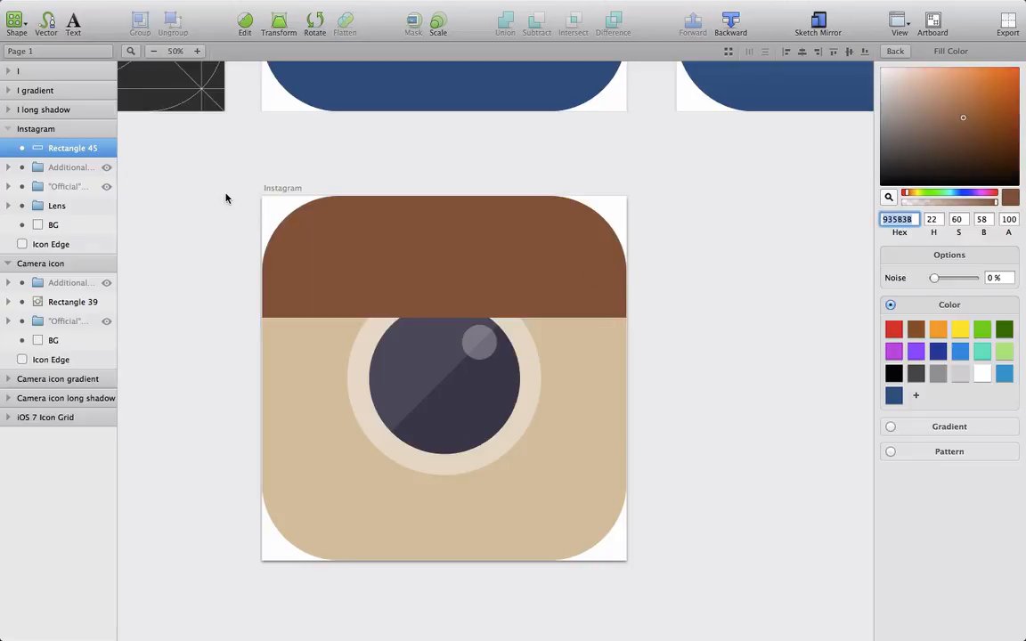
Step: Move the brown rectangle below the Lens group in the Instagram artboard's layer order
left_click(71, 152)
left_click_drag(71, 152, 71, 222)
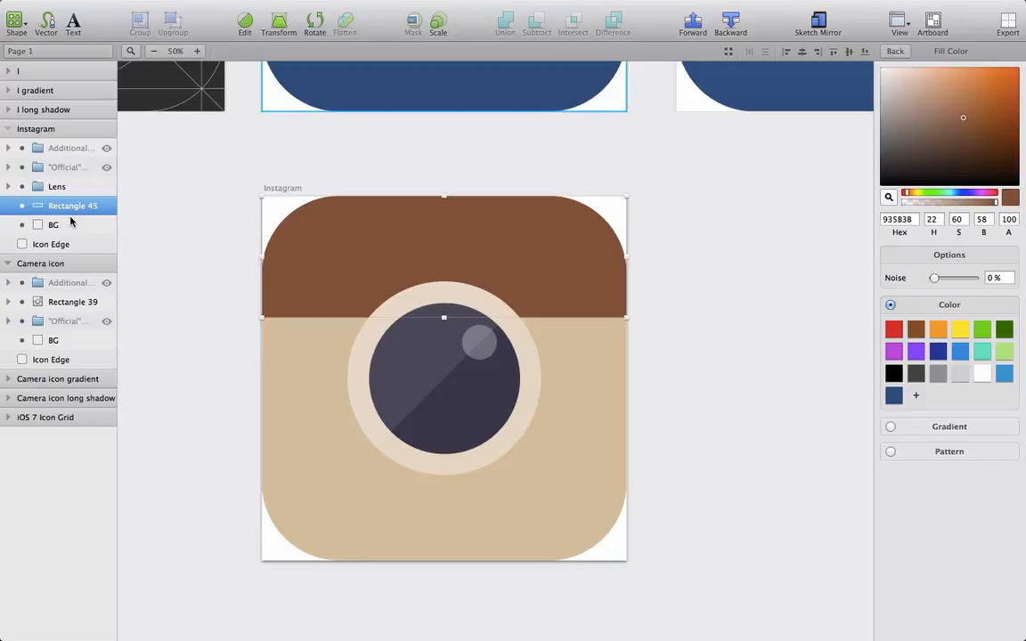
left_click(726, 263)
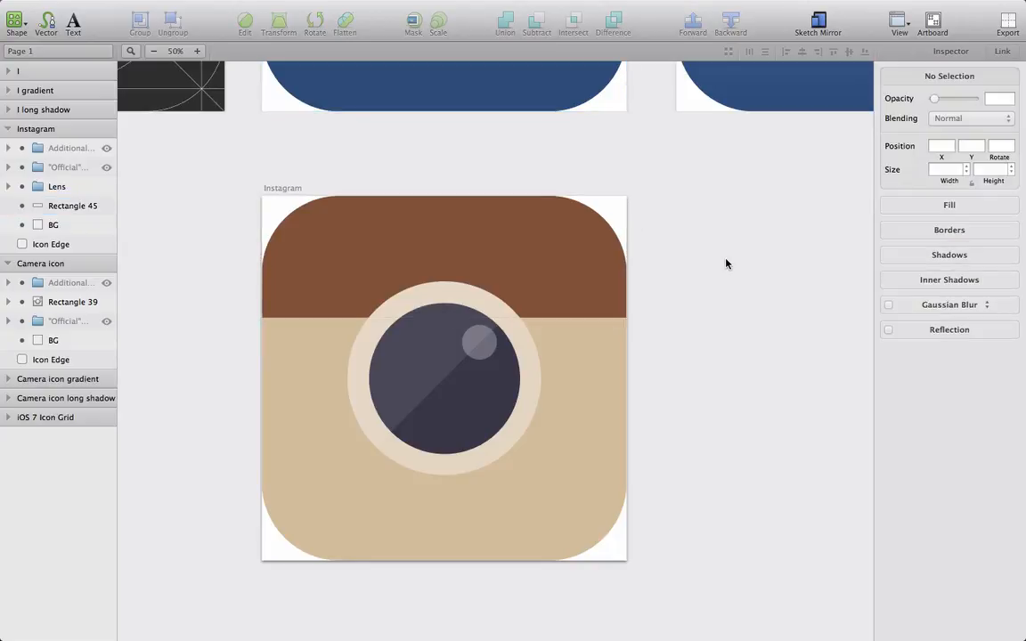
Step: Draw a tall, narrow rectangle 443 px high across the icon's upper-left area, overlapping the artboard's top edge, and set its width to 60
key("r")
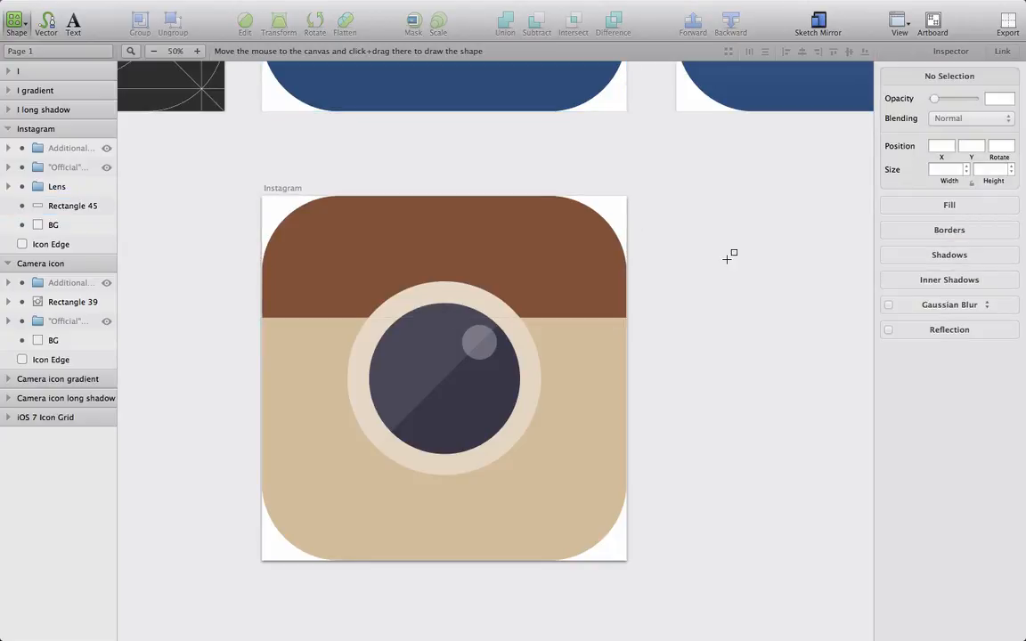
mouse_move(285, 210)
left_mouse_down()
mouse_move(307, 283)
mouse_move(308, 335)
left_mouse_up()
left_click_drag(296, 211, 296, 176)
left_click(943, 196)
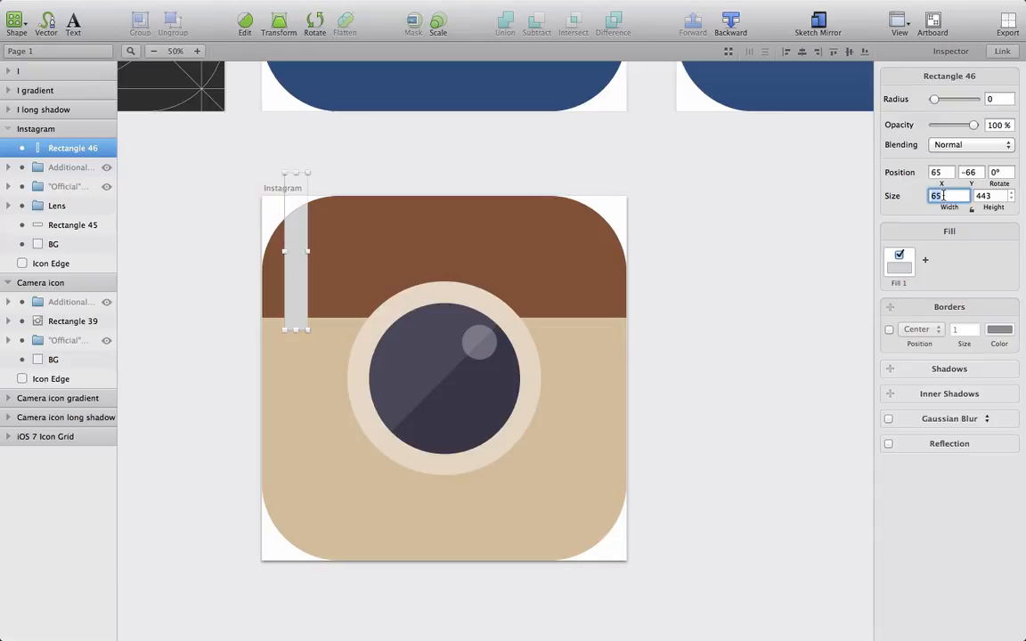
type("60")
key("Return")
Step: Duplicate the grey stripe twice to its right, butting each copy against the previous stripe's edge
left_click_drag(300, 265, 321, 264)
left_click(418, 163)
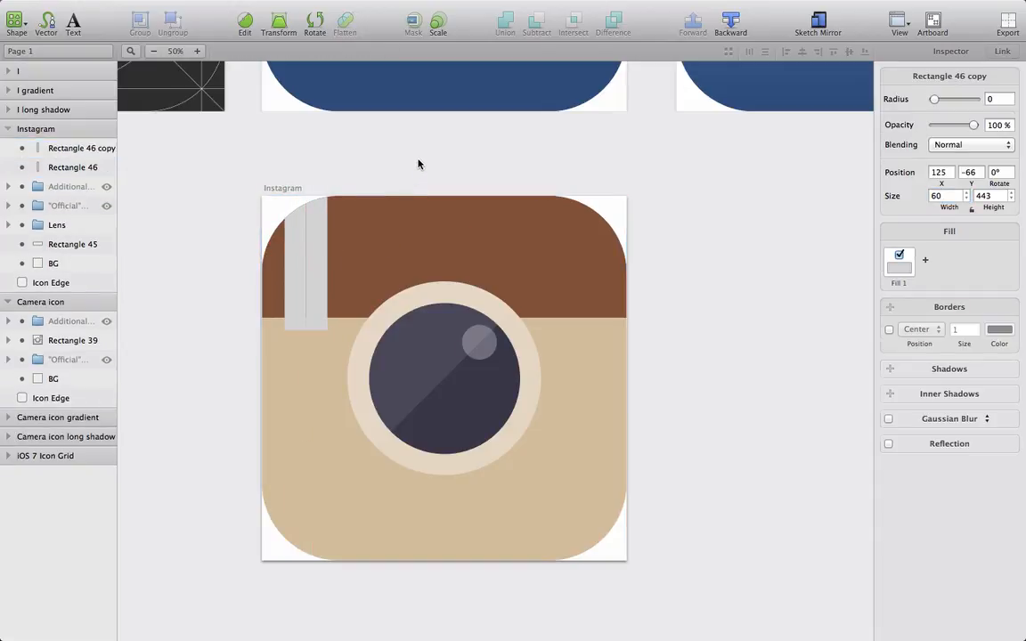
left_click(198, 53)
scroll(252, 172, "left", 4)
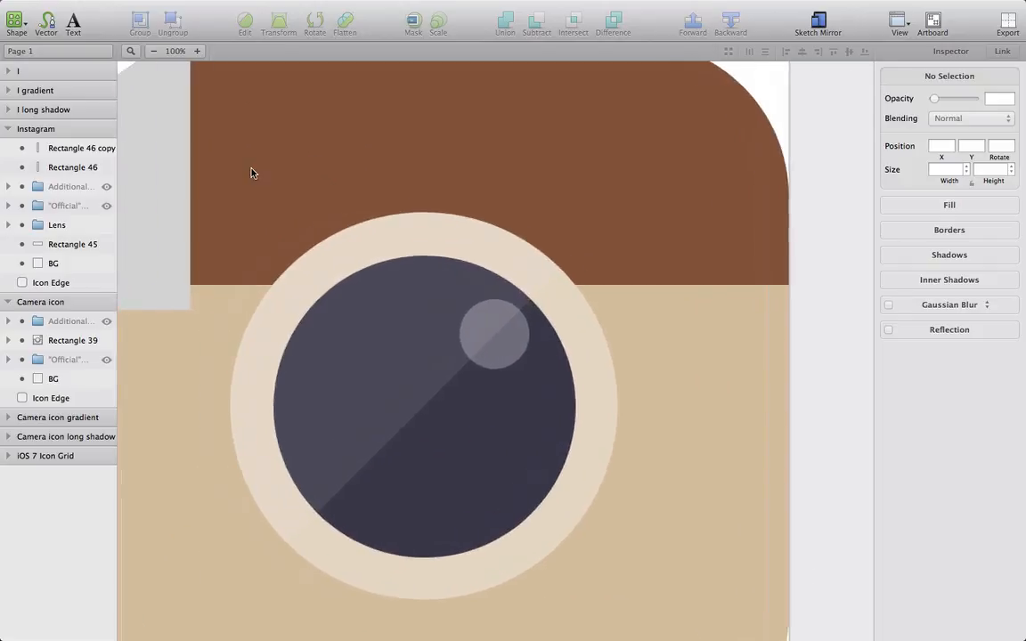
scroll(252, 172, "up", 3)
left_click(319, 228)
left_click_drag(312, 229, 355, 229)
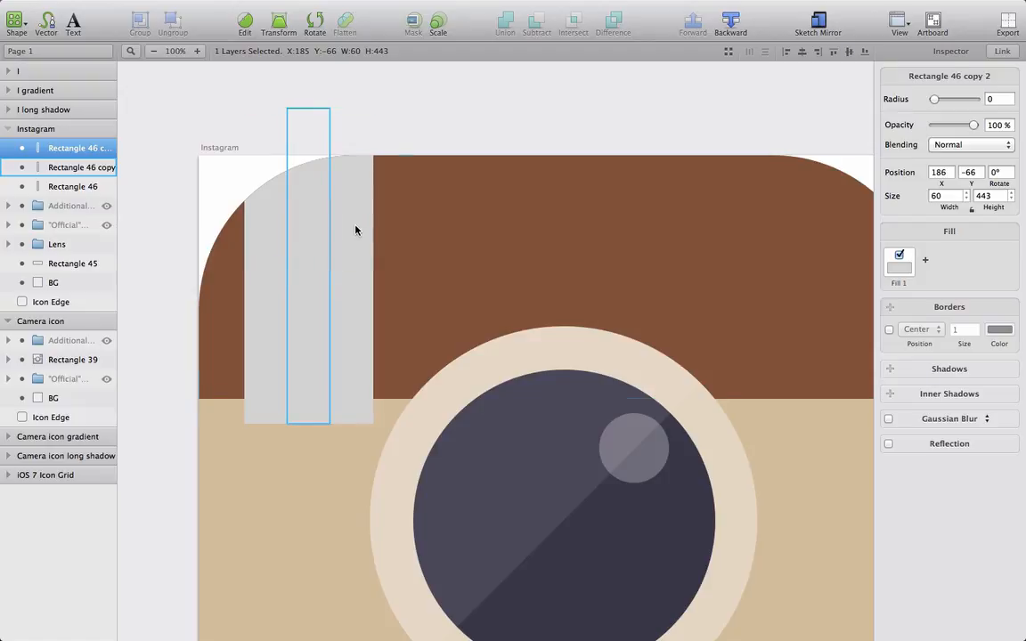
left_click(481, 73)
left_click(364, 249)
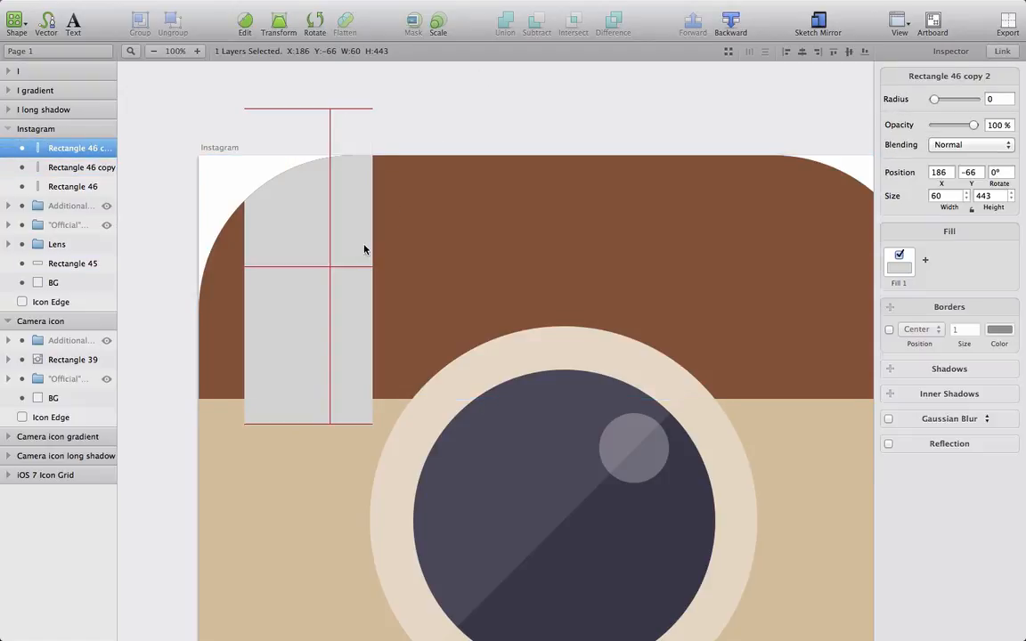
Step: Duplicate the third stripe to its right, placing the fourth stripe flush against it at X 245
left_click_drag(363, 251, 405, 253)
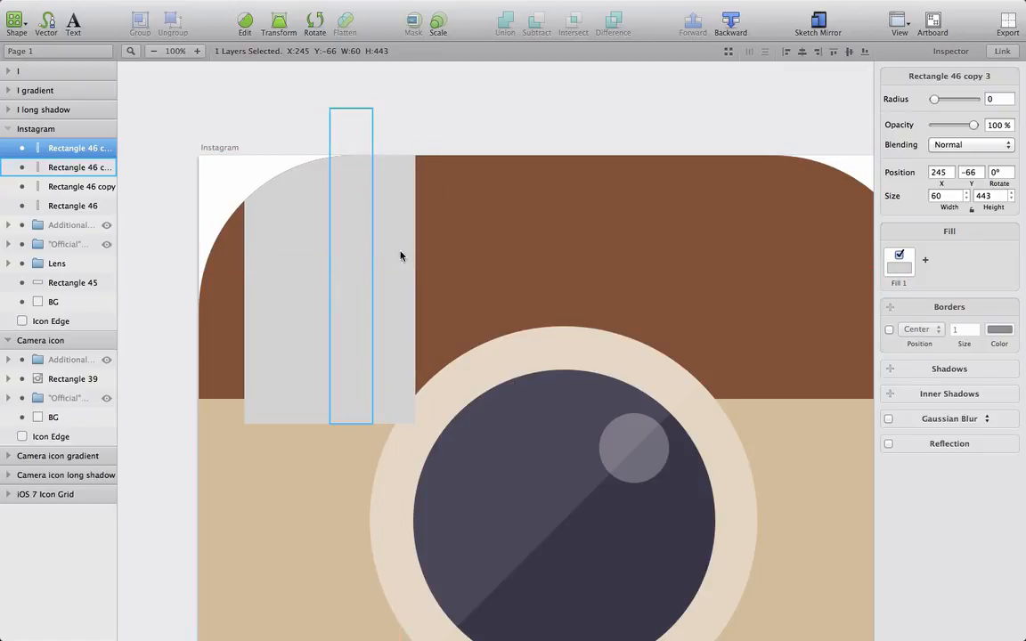
left_click(165, 332)
left_click(398, 316)
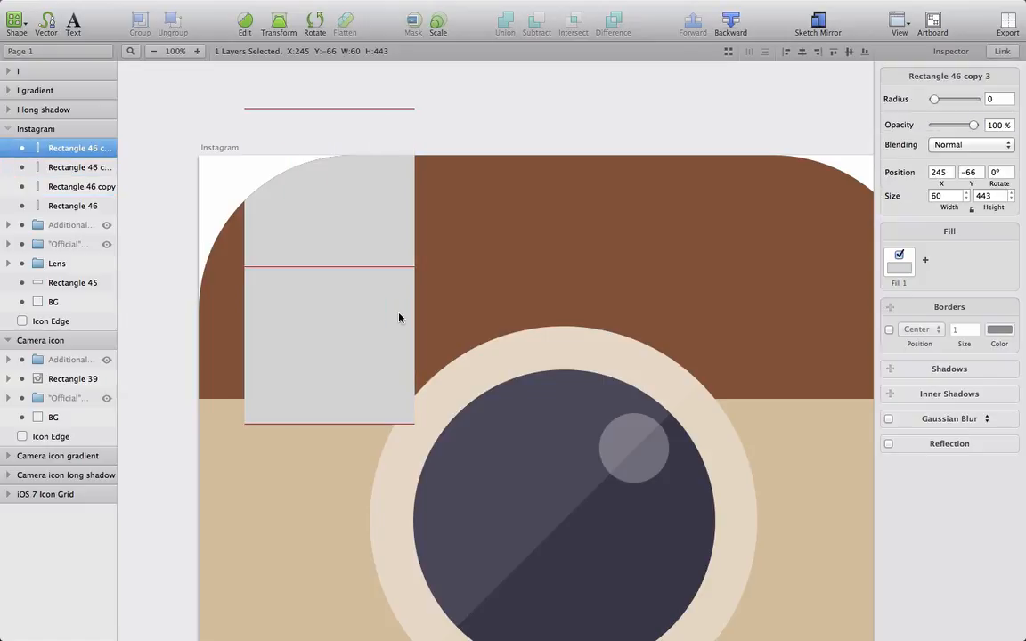
left_click(155, 254)
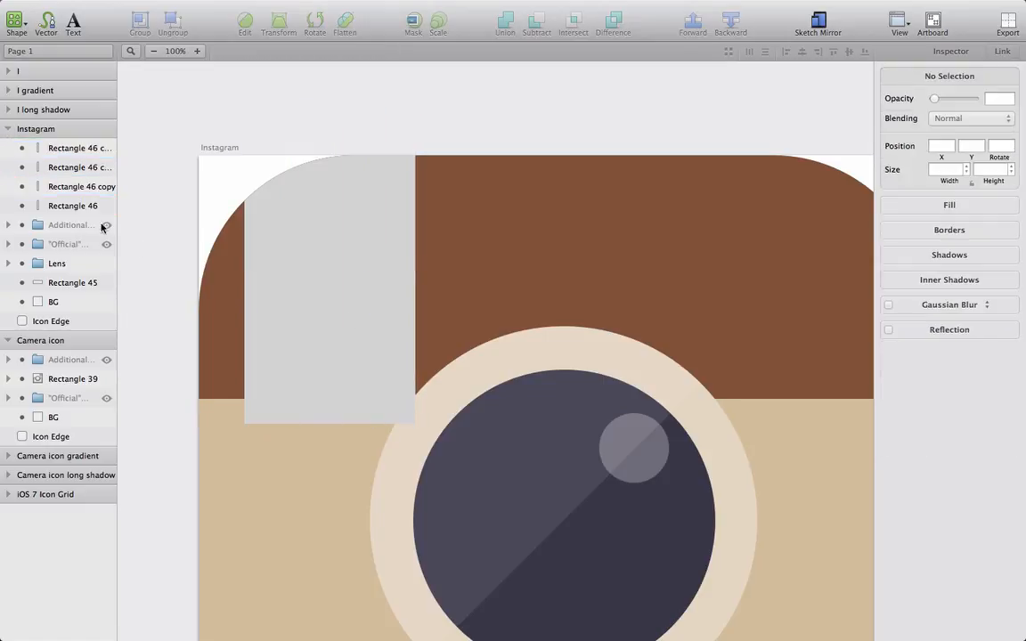
Step: Group the four stripe rectangles and name the group Colors
left_click(89, 205)
left_click(80, 150, "shift")
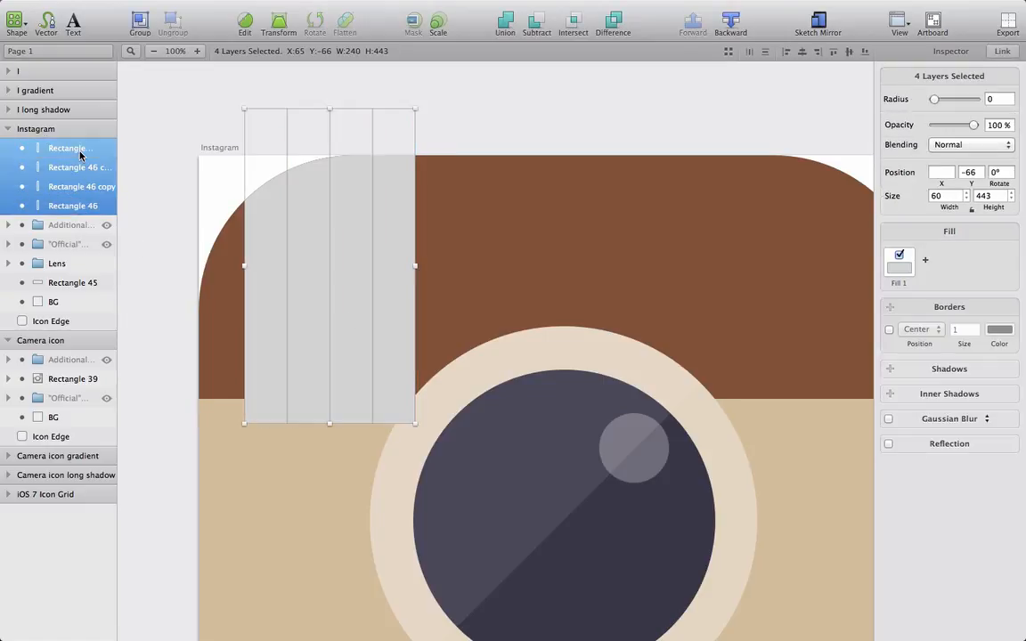
key("super+g")
double_click(80, 148)
type("C")
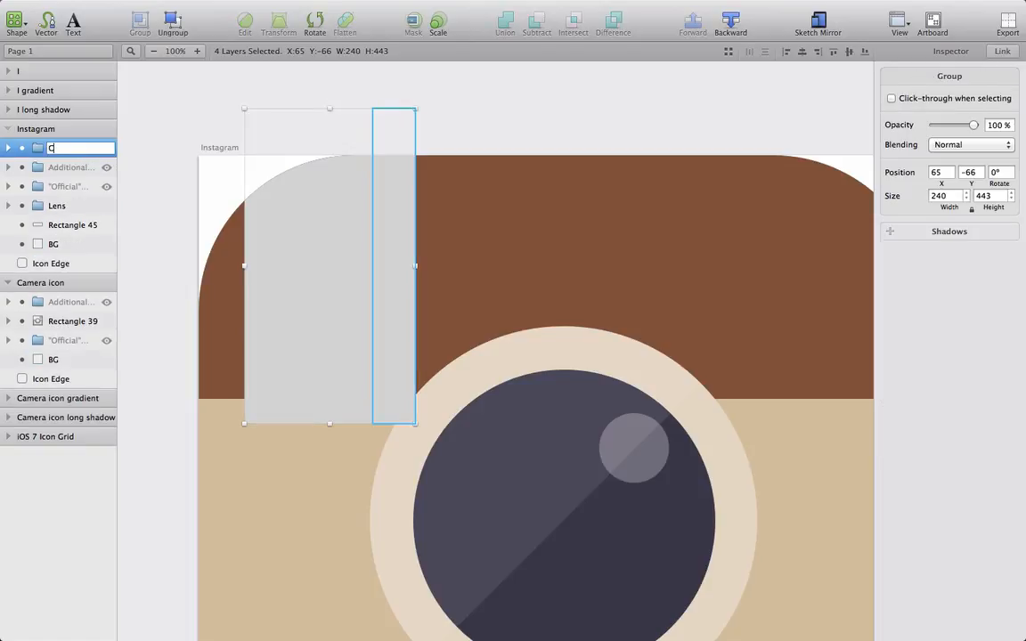
type("olors")
key("Return")
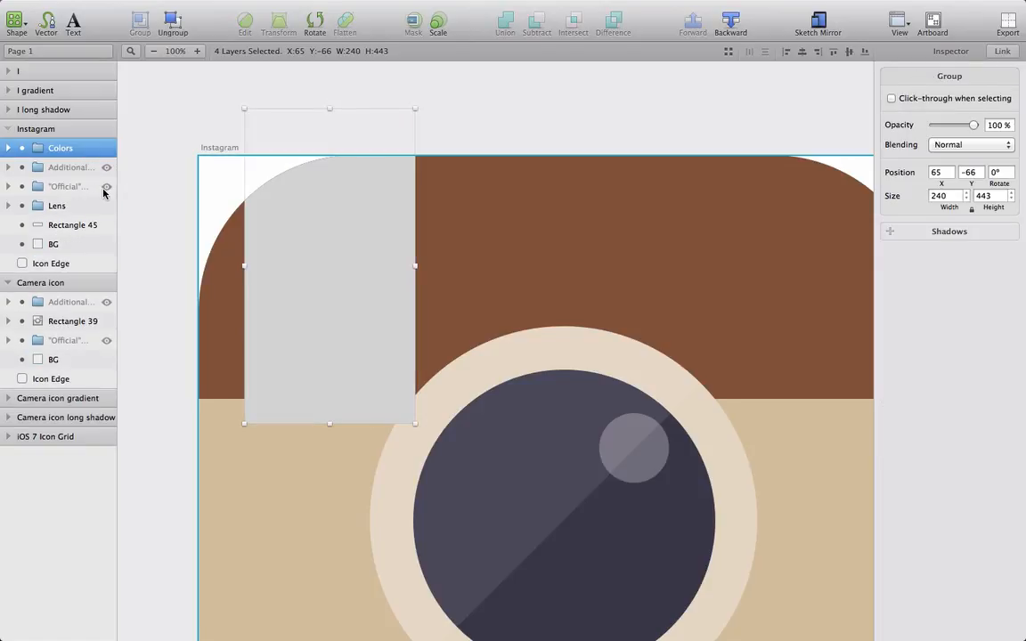
Step: Show the Instagram artboard's "Official" Grid and shift the Colors group to X 64, aligned with the grid's left vertical line
left_click(106, 187)
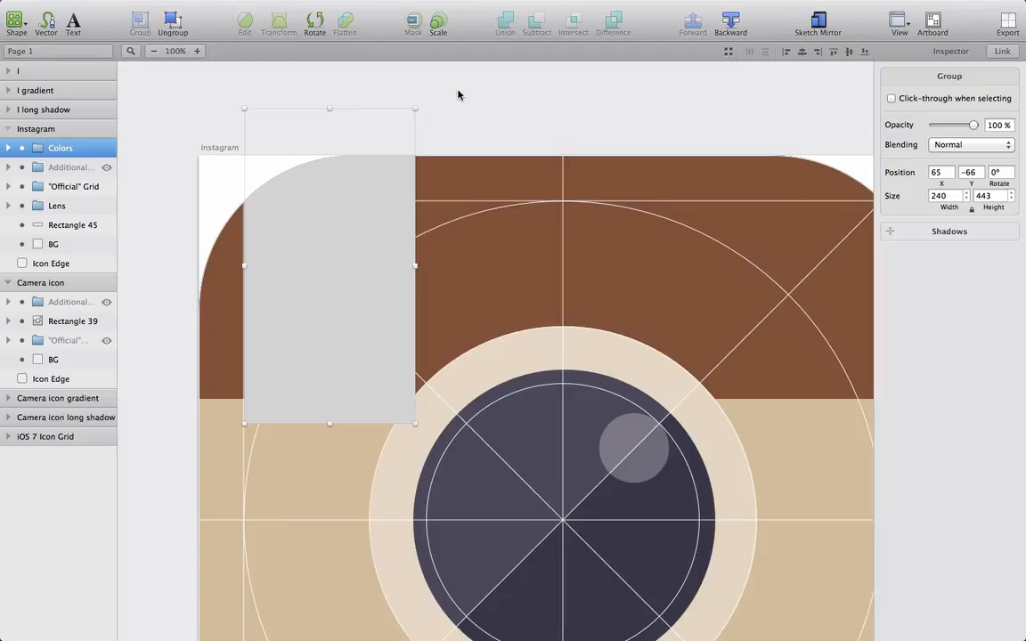
left_click(412, 79)
left_click(338, 319)
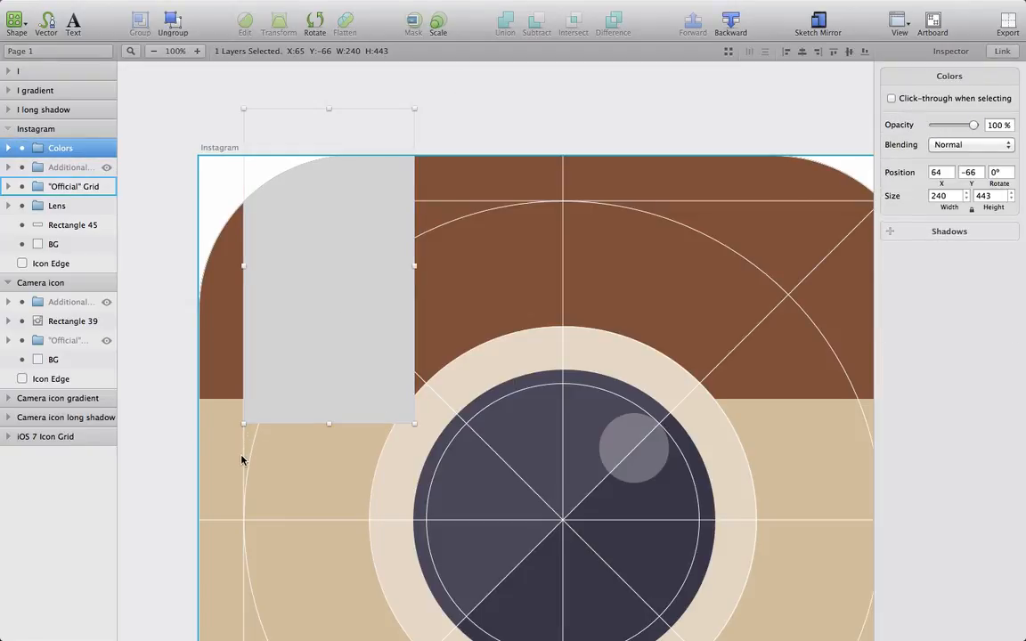
left_click(196, 50)
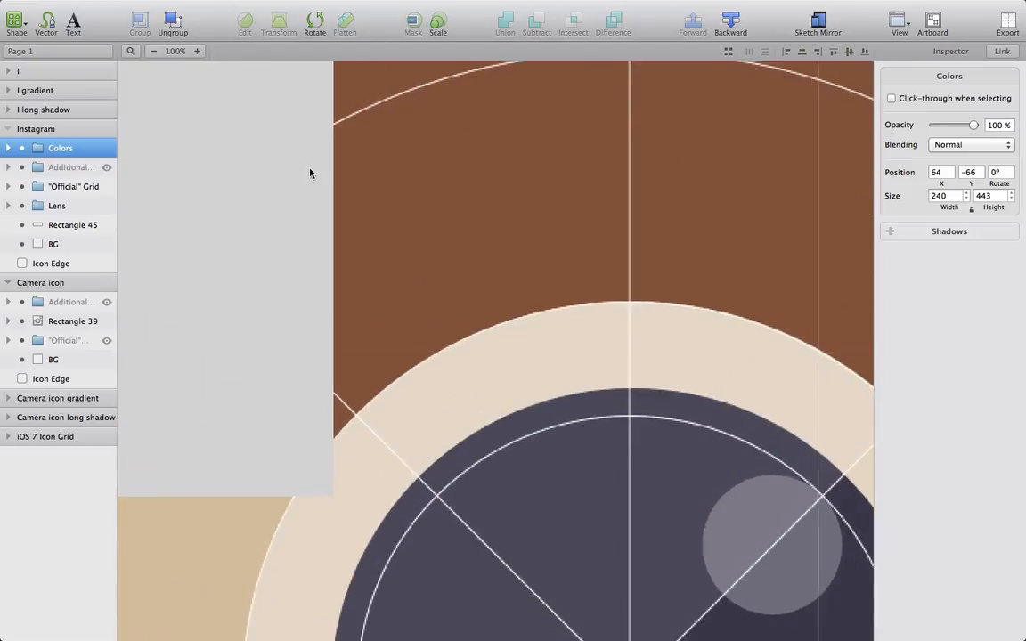
key("super+plus")
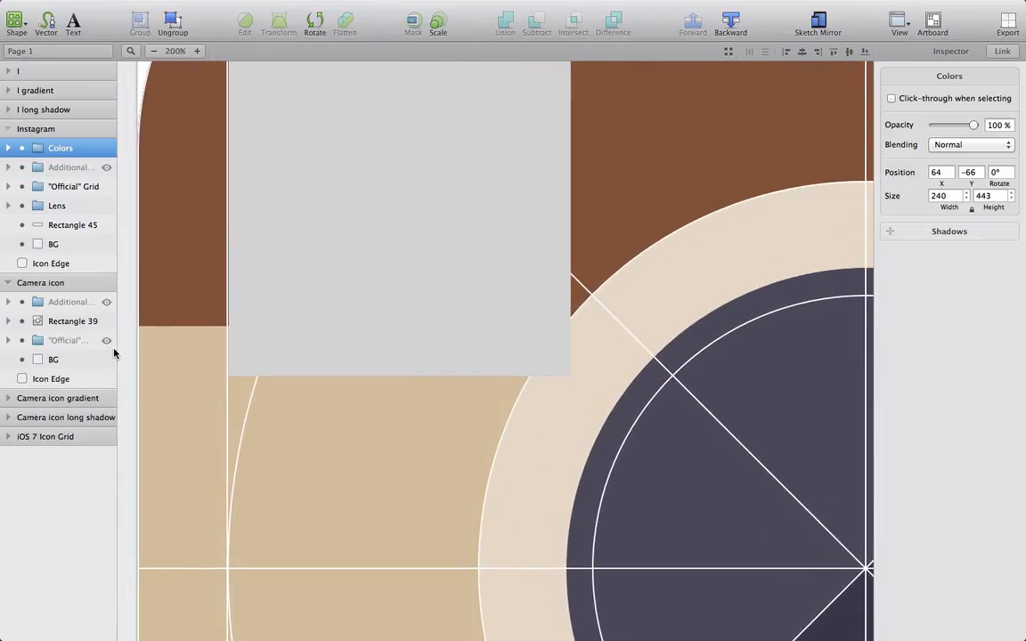
key("Left")
key("Left")
key("Right")
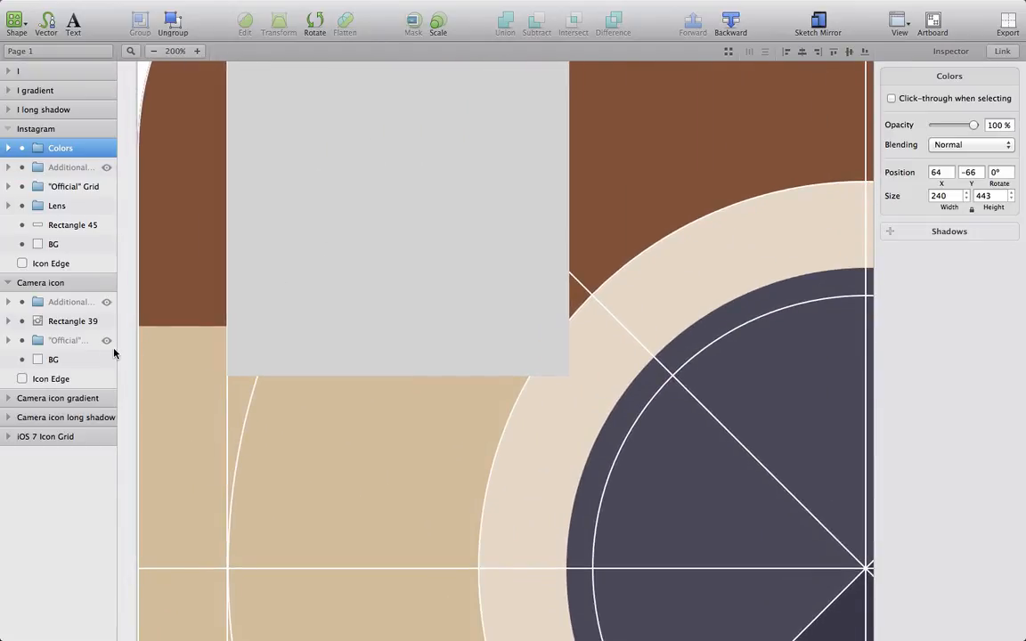
Step: Compare the X position of the grid's Left edge line with that of the Colors group
left_click(8, 186)
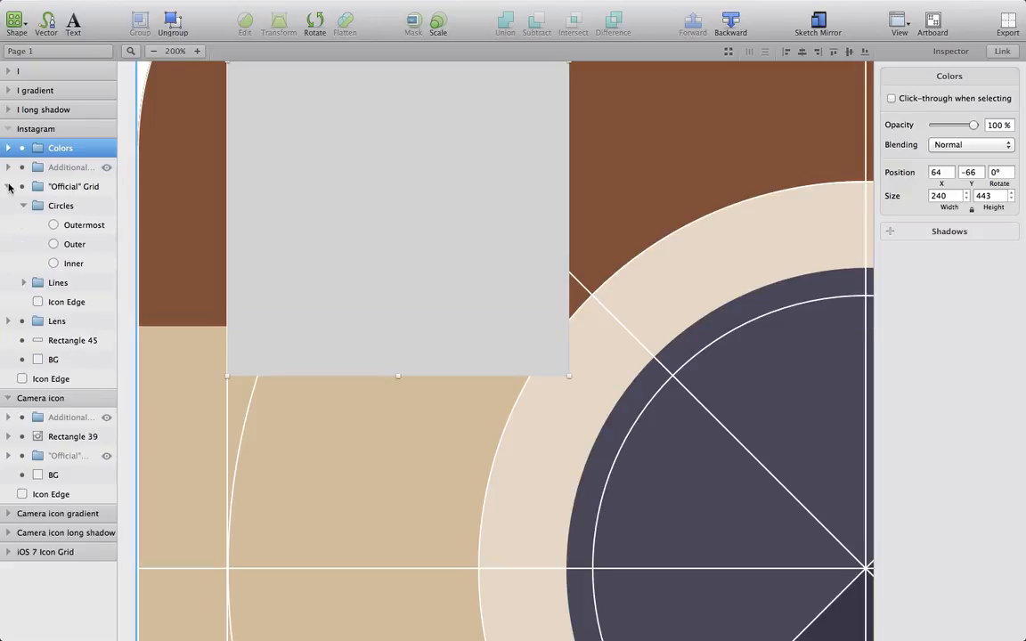
left_click(23, 205)
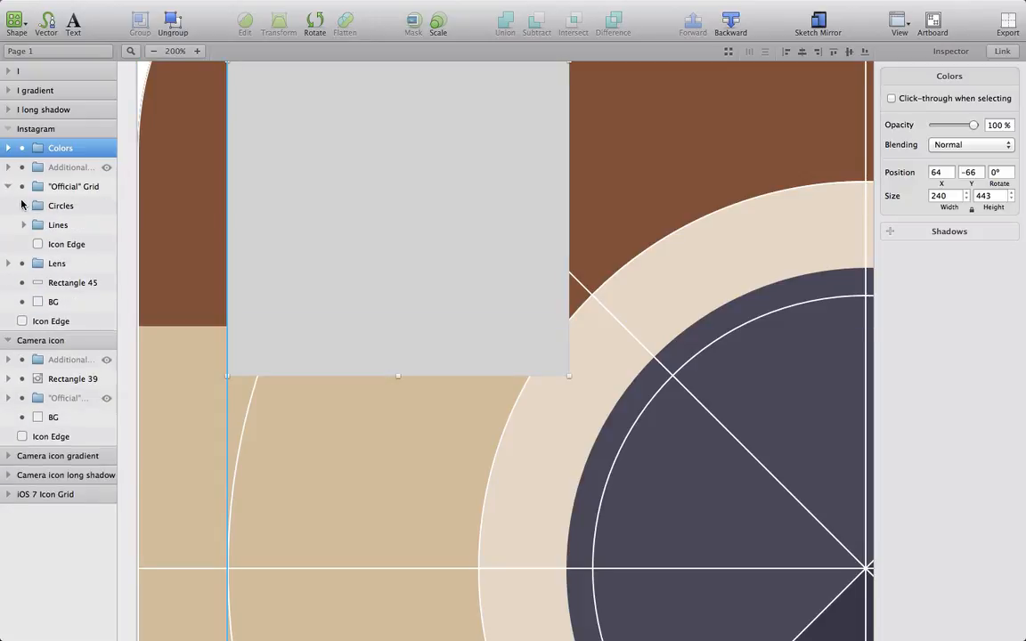
left_click(23, 224)
left_click(39, 245)
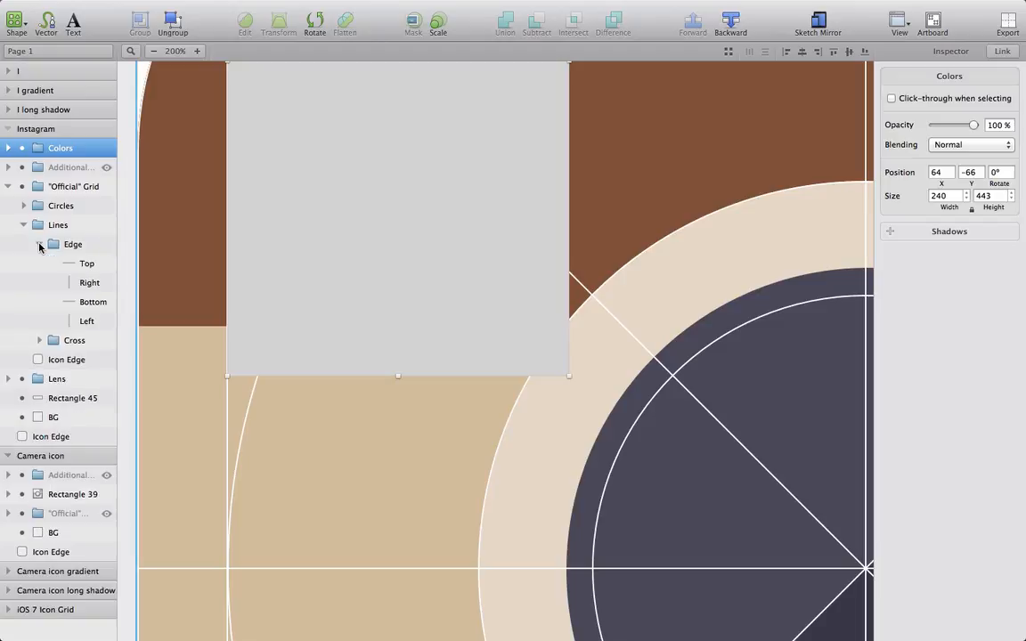
left_click(89, 322)
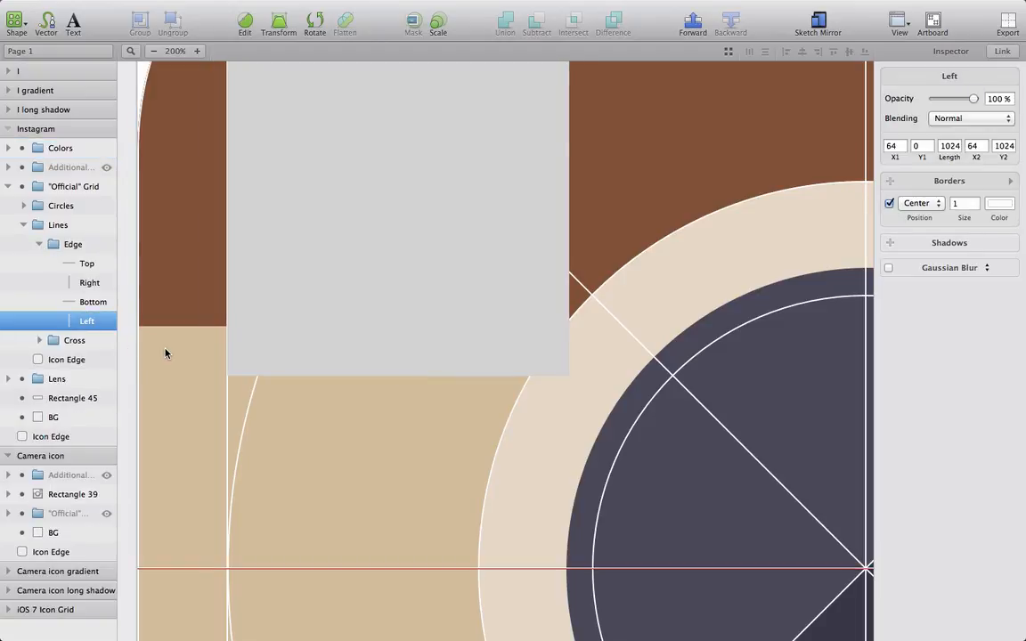
left_click(892, 145)
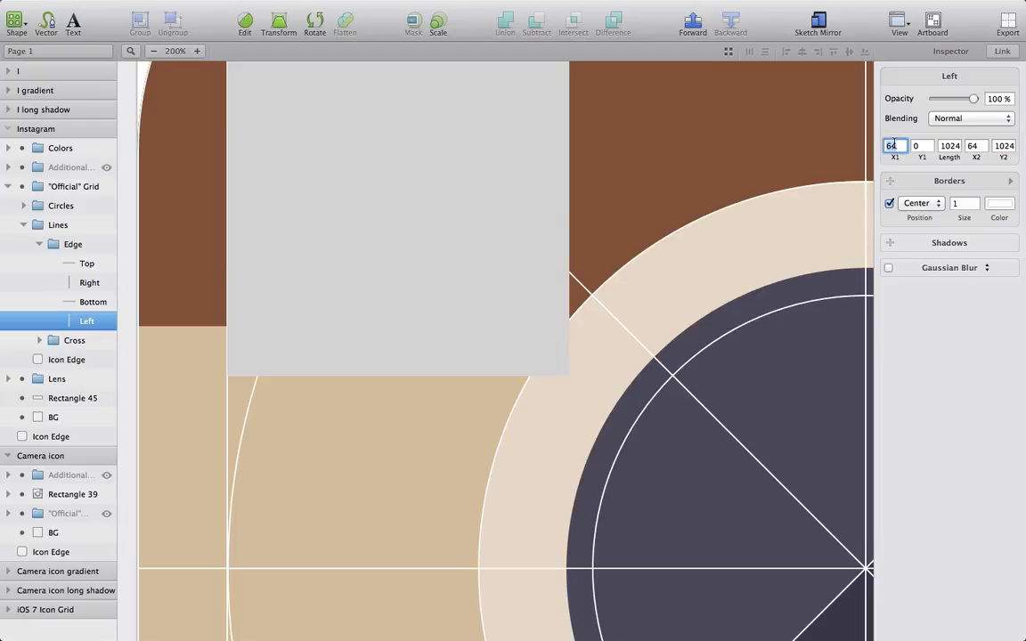
left_click(68, 143)
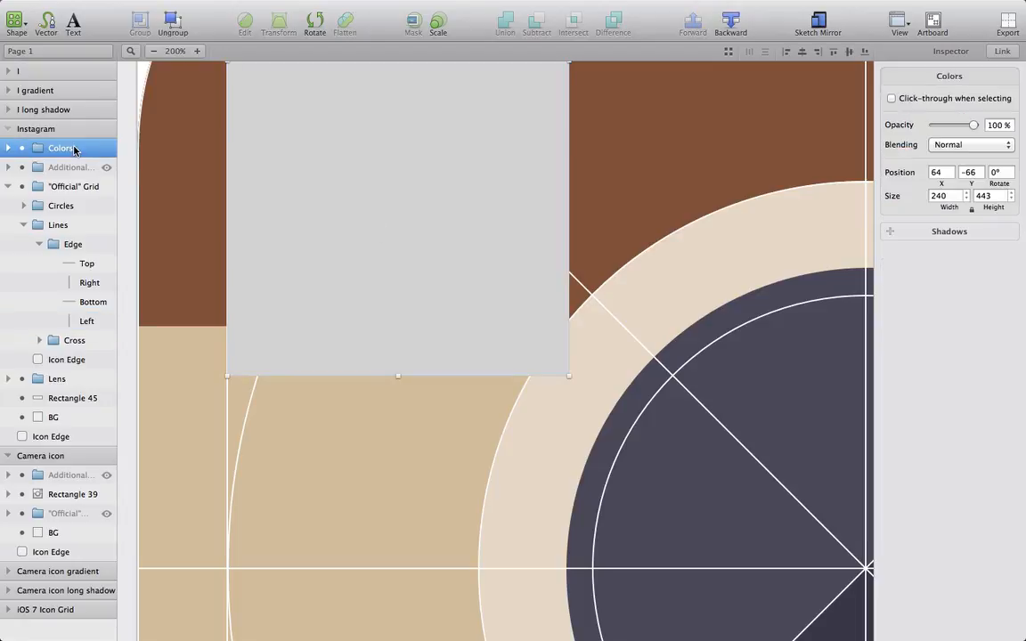
left_click(936, 175)
left_click(157, 51)
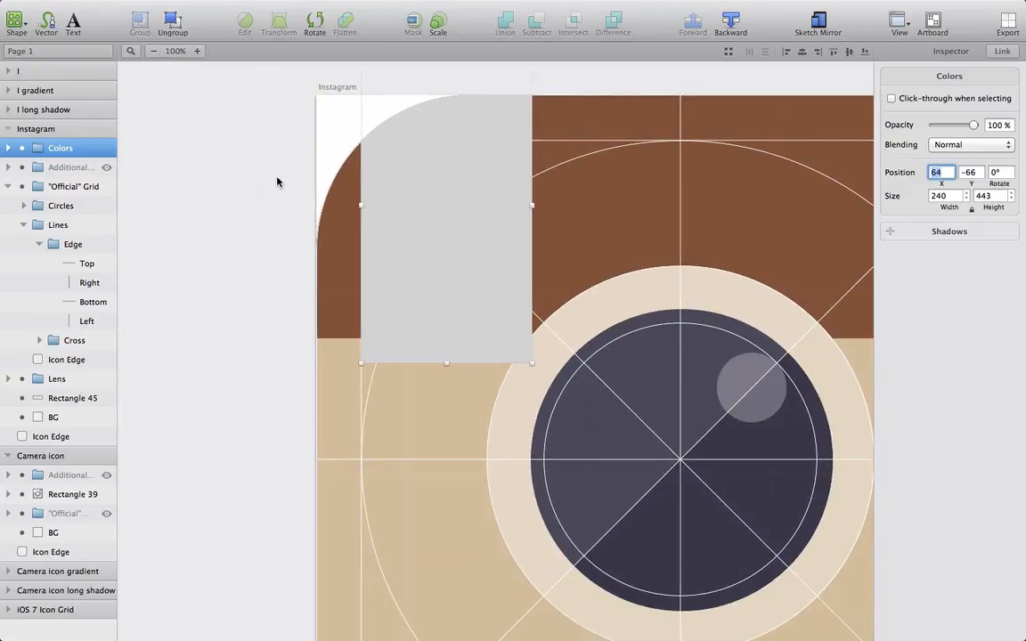
left_click(277, 178)
scroll(294, 205, "up", 2)
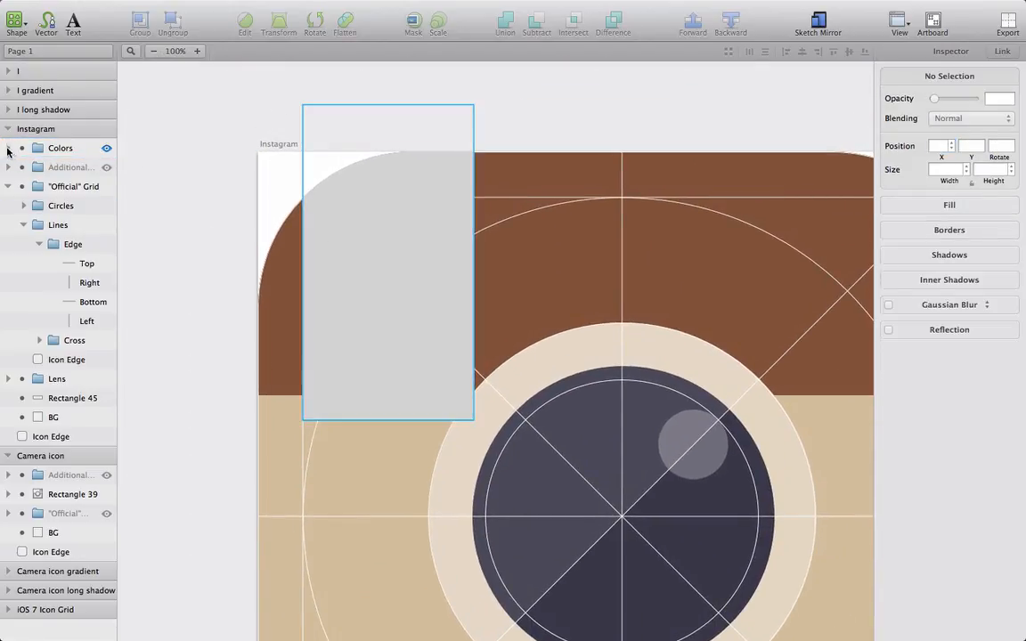
Step: Fill the leftmost stripe in the Colors group with the red FF003C
left_click(8, 187)
left_click(8, 148)
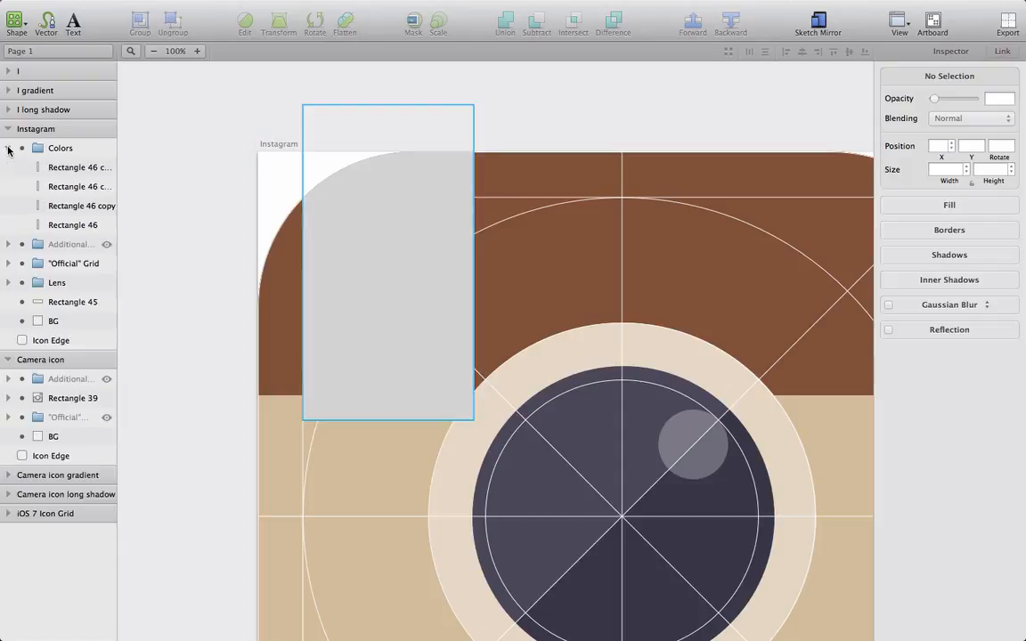
left_click(73, 171)
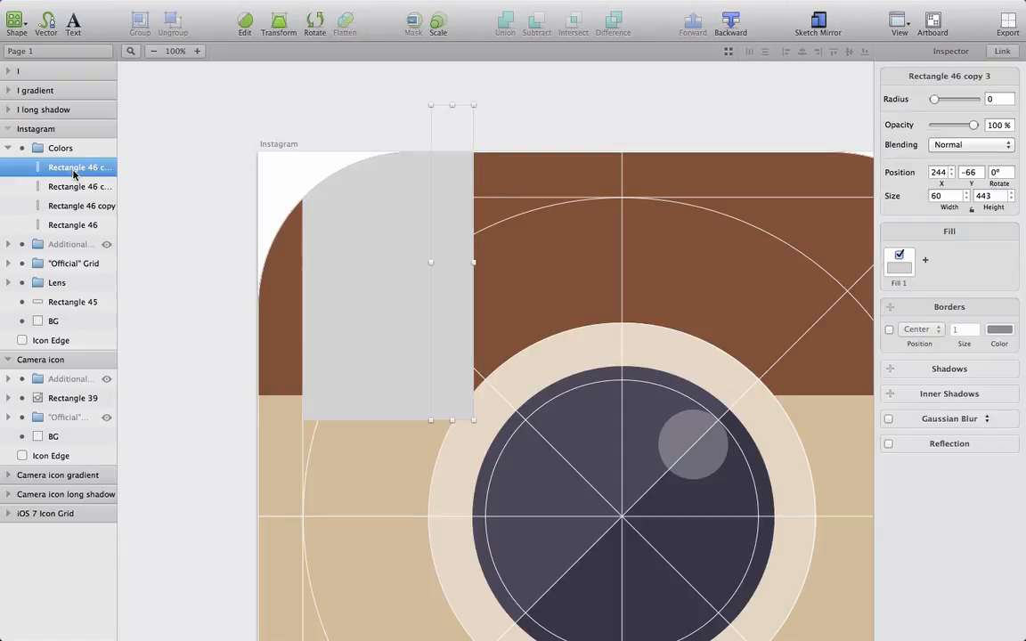
left_click(74, 226)
left_click(899, 265)
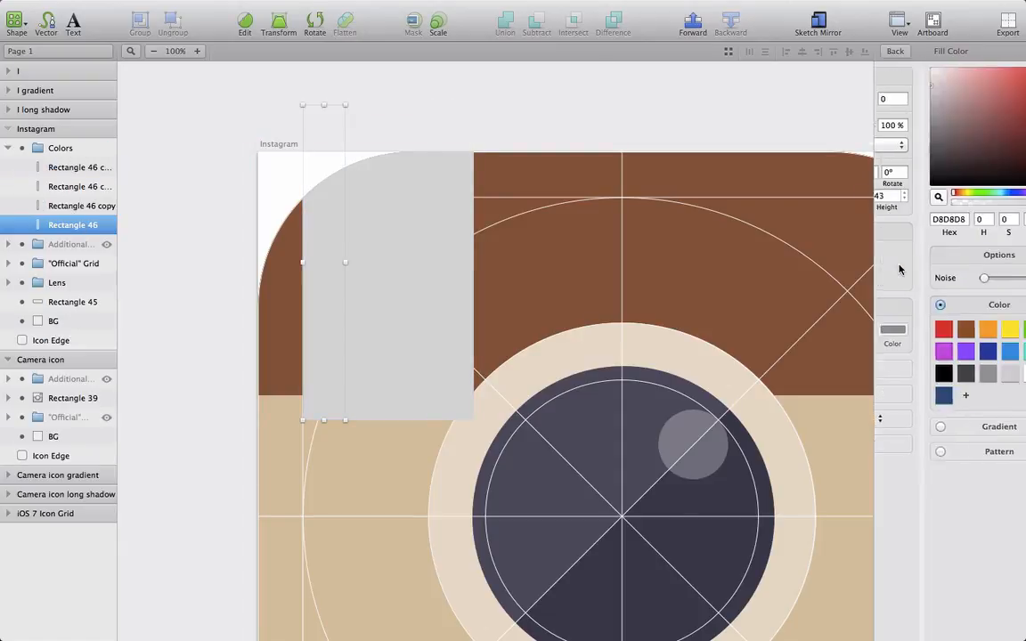
left_click(901, 219)
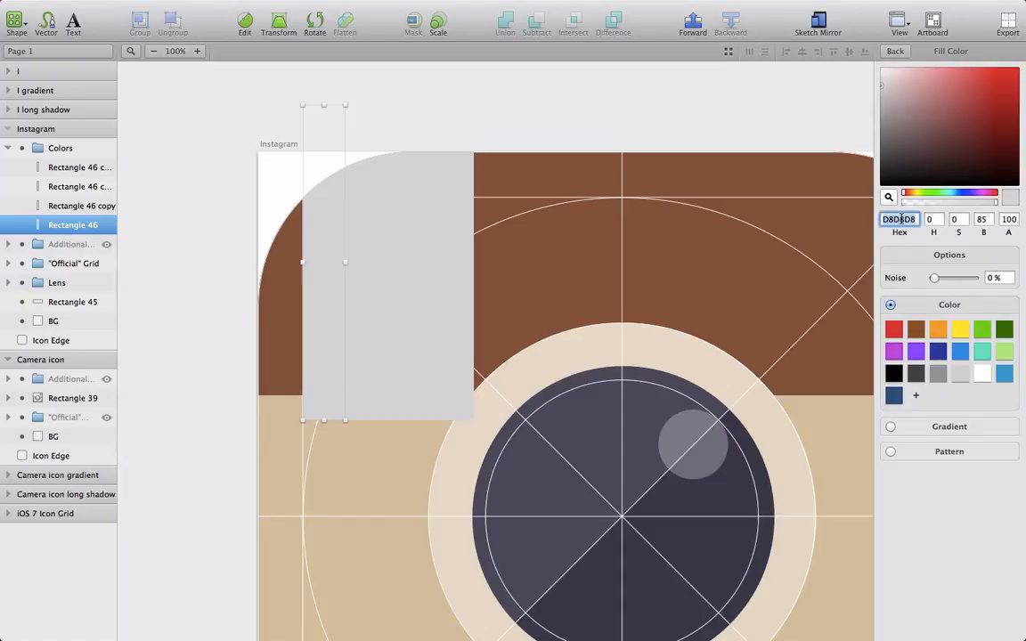
type("FF")
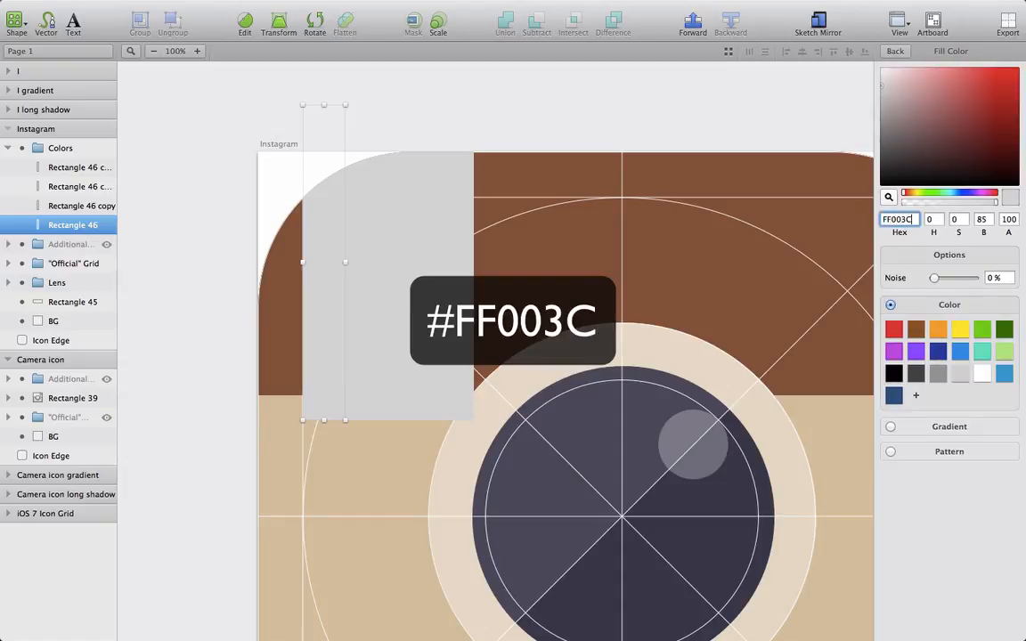
type("003C")
key("Return")
Step: Fill the second stripe from the left in the Colors group with the yellow FFD500
left_click(85, 206)
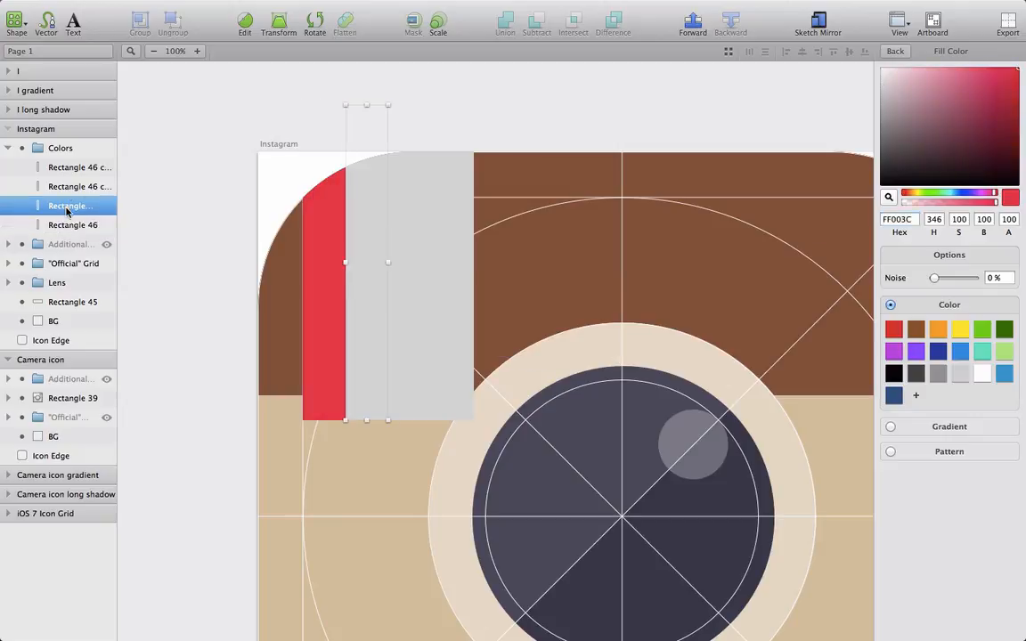
double_click(898, 218)
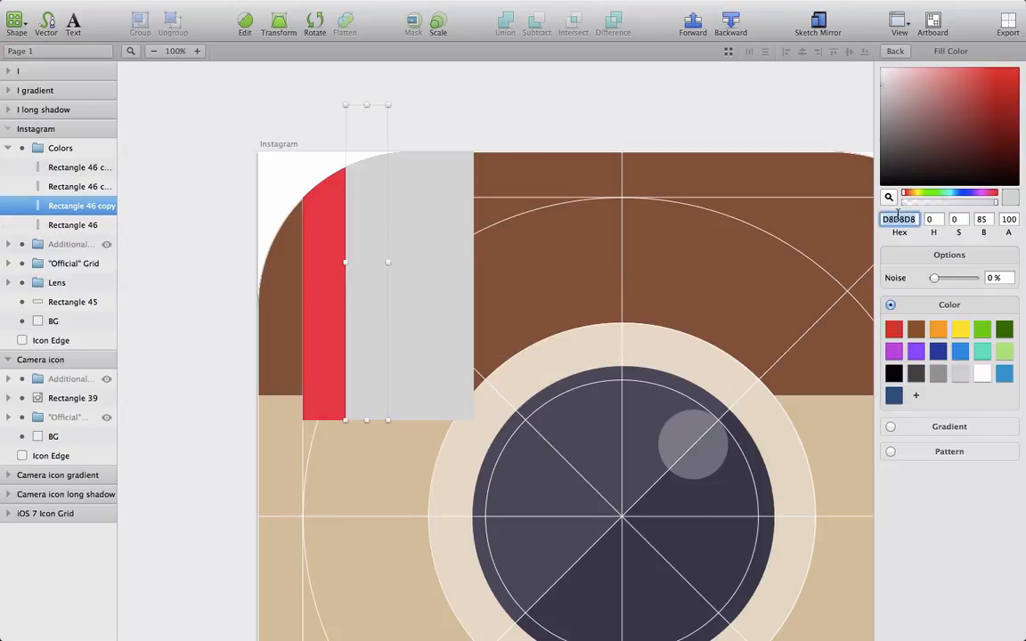
type("FFD500")
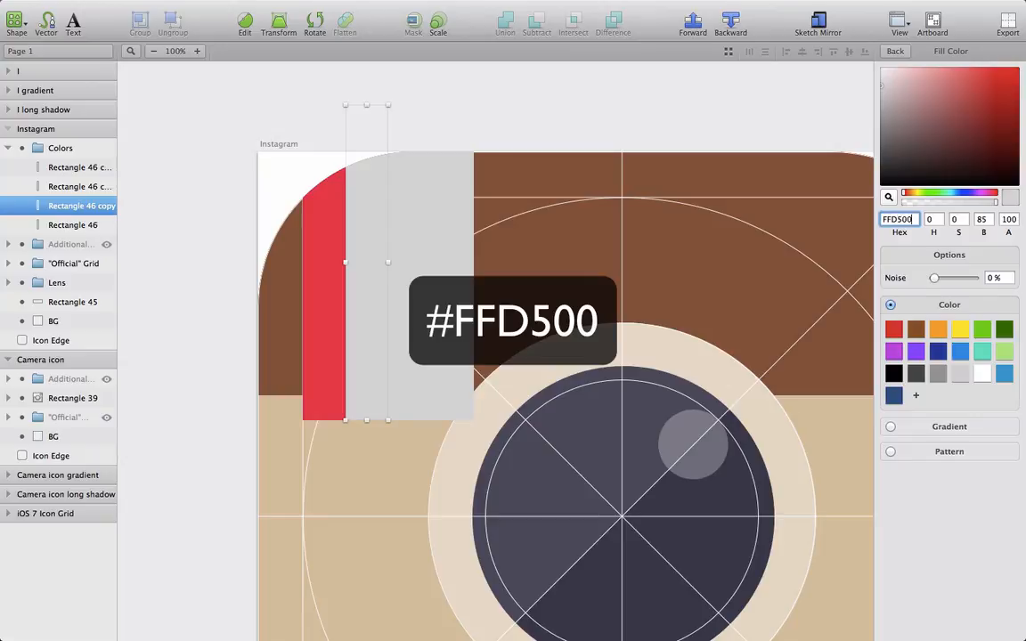
key("Return")
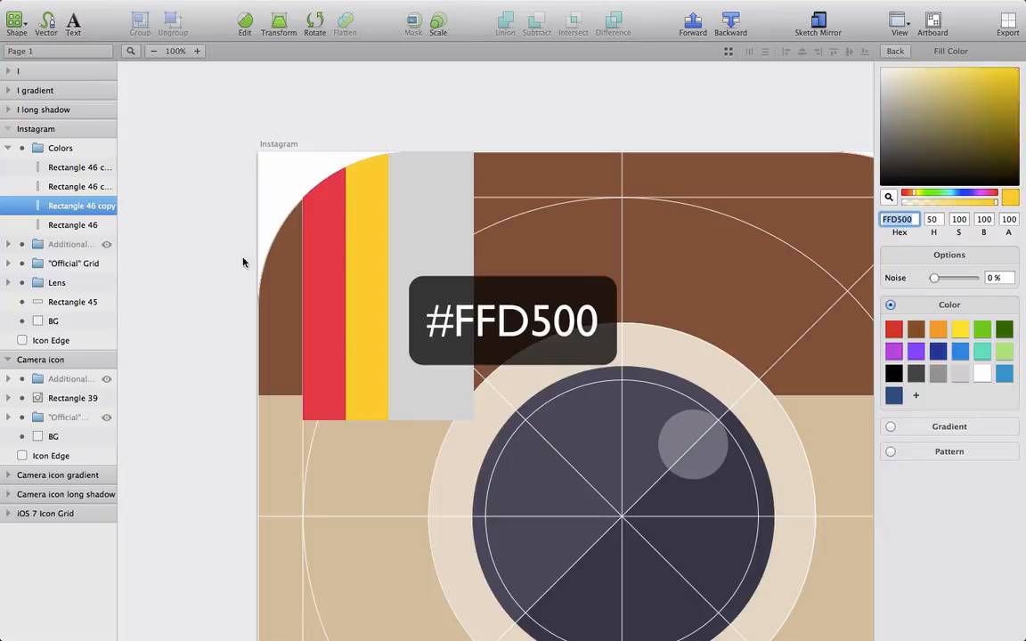
Step: Fill the third stripe in the Colors group with the green 00E190
left_click(82, 184)
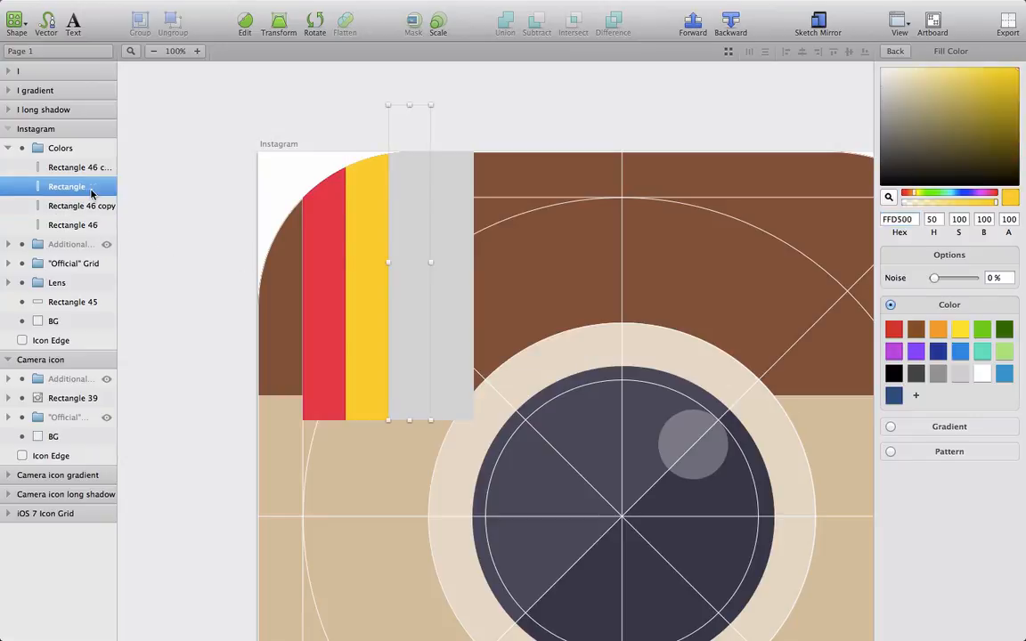
double_click(896, 218)
type("0")
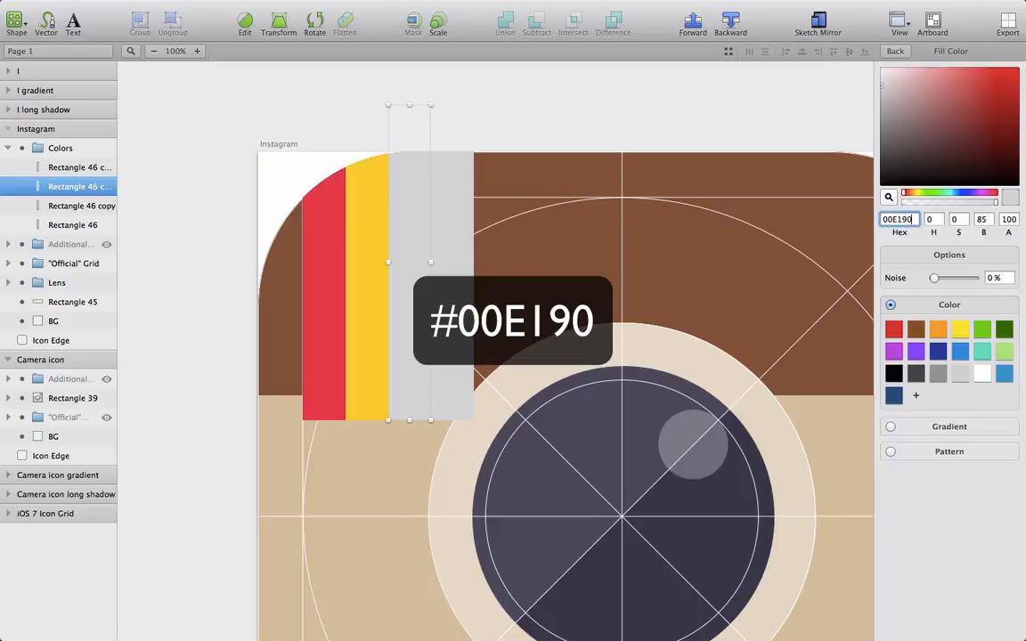
type("0E190")
key("Return")
Step: Fill the rightmost stripe in the Colors group with the blue 14A0EA
left_click(78, 168)
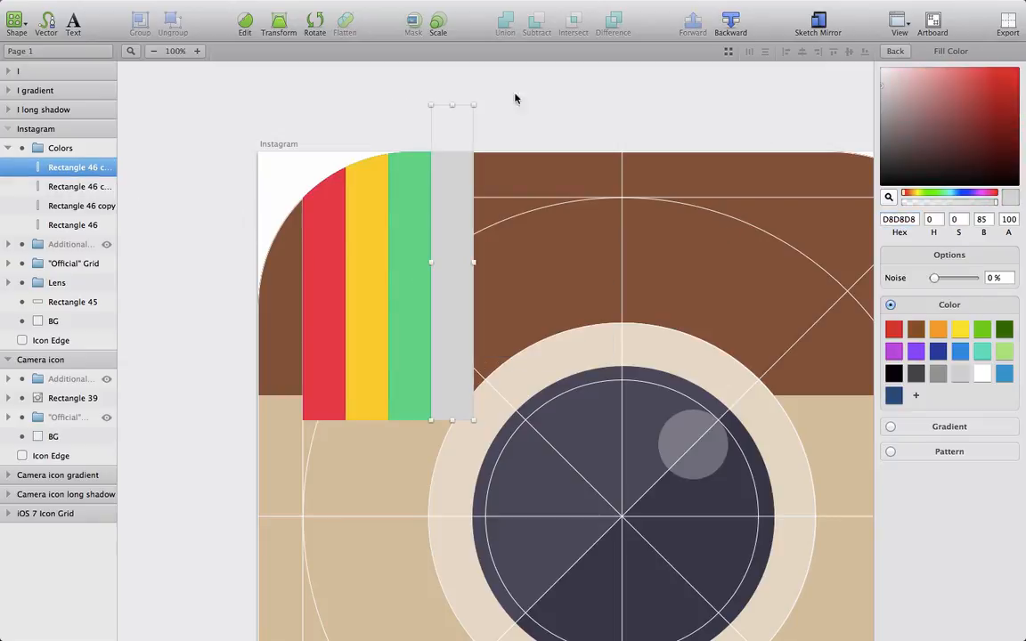
left_click(895, 223)
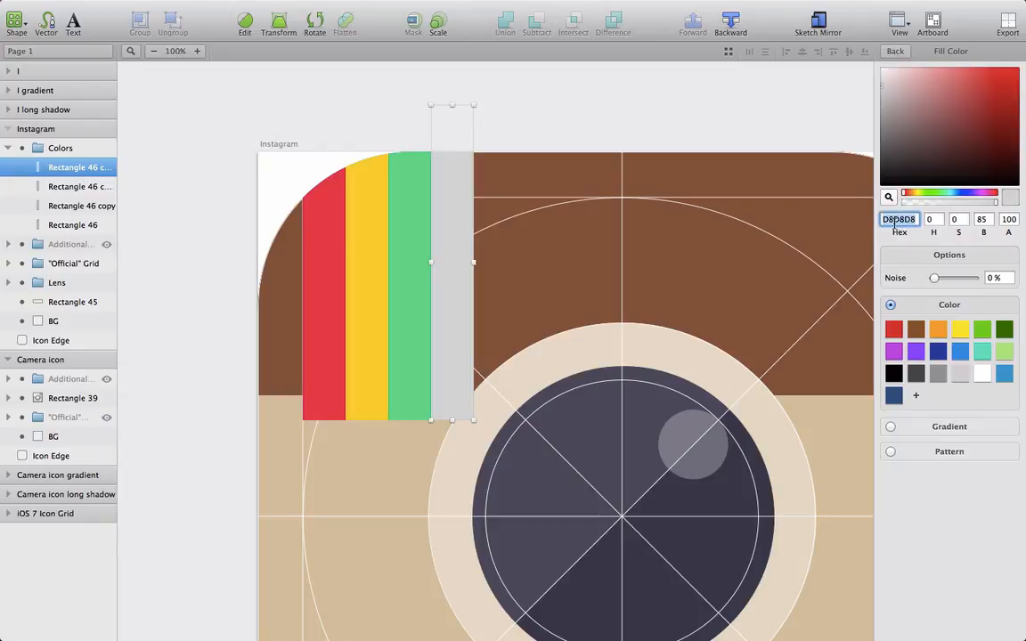
type("14A0EA")
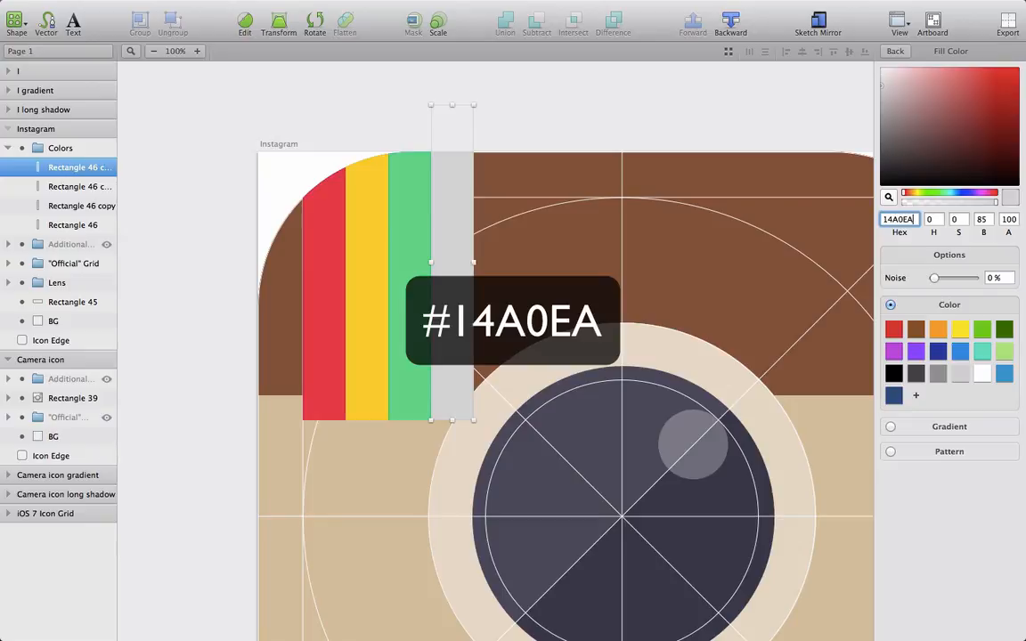
key("Return")
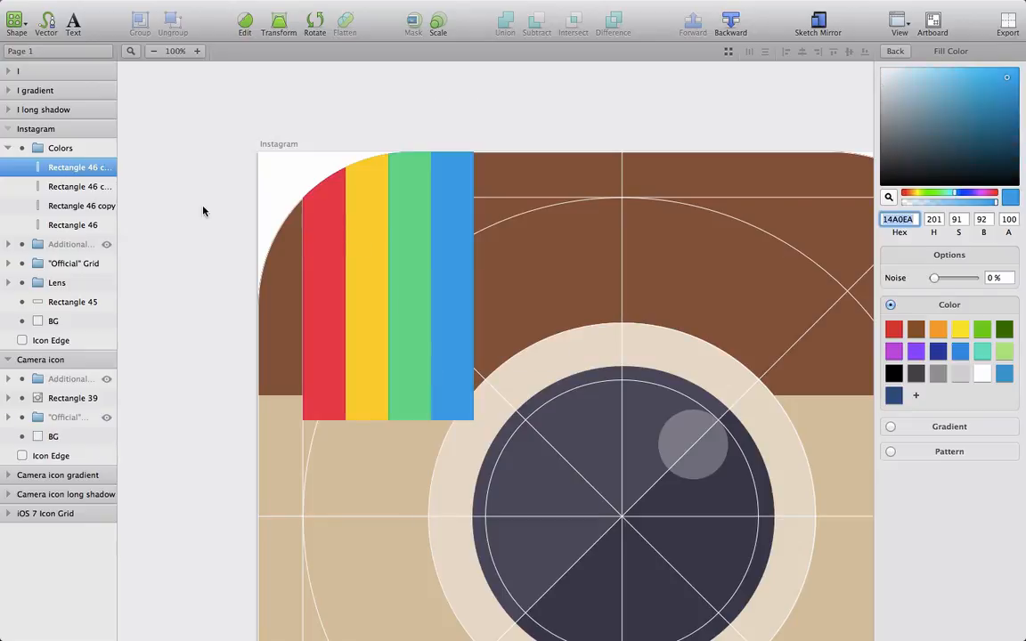
left_click(198, 206)
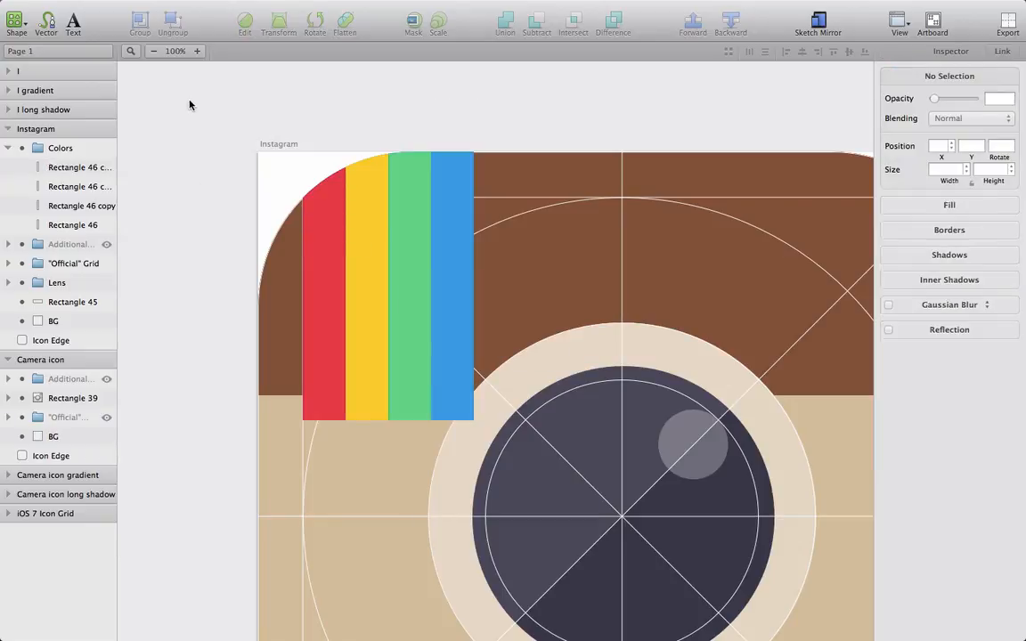
Step: Reorder the Colors group directly above the brown band's layer and use the band as a mask to clip the stripes
left_click(75, 303)
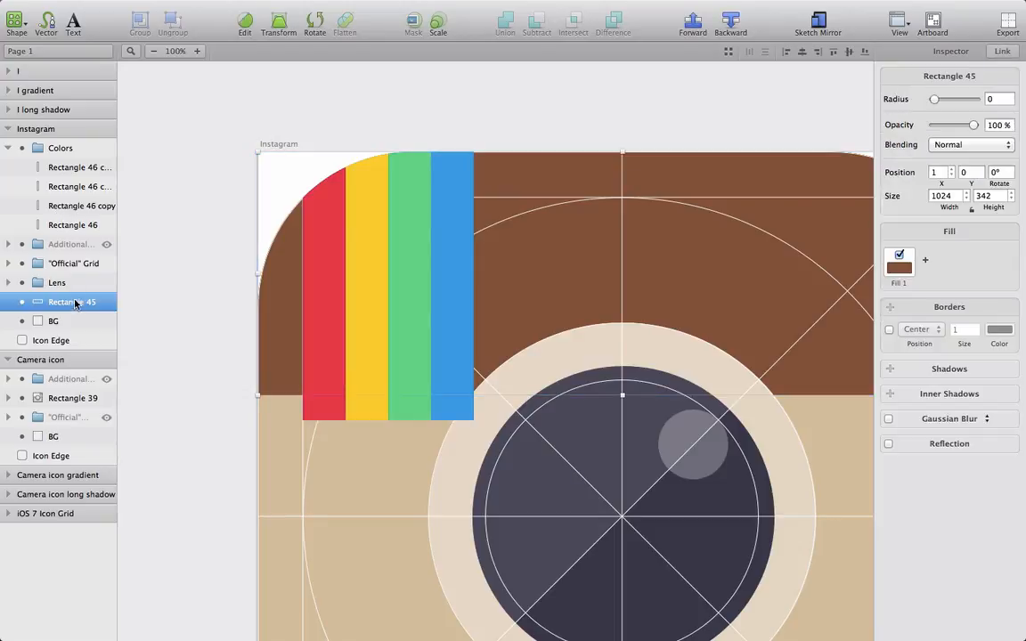
left_click_drag(40, 145, 50, 289)
left_click(50, 302)
right_click(56, 301)
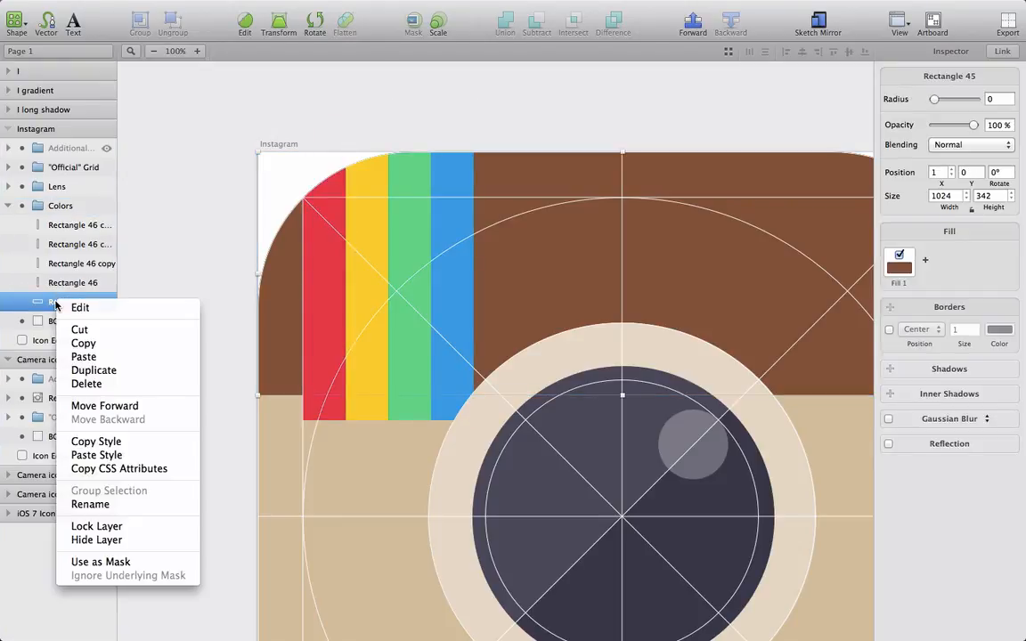
left_click(103, 562)
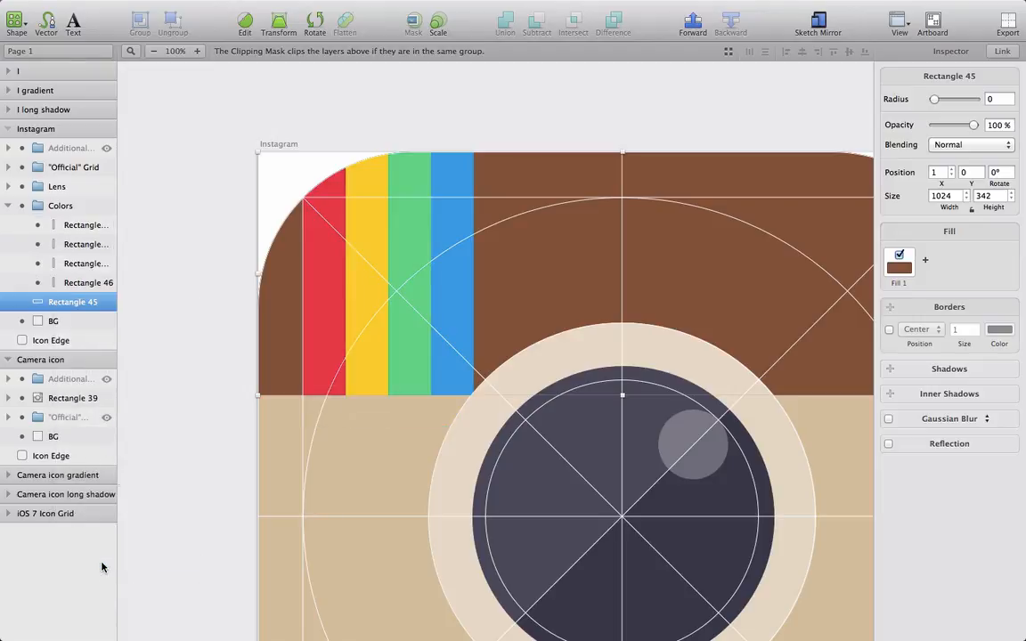
Step: Draw a square in the right part of the brown band and set its size to 180 × 180 px
left_click(153, 50)
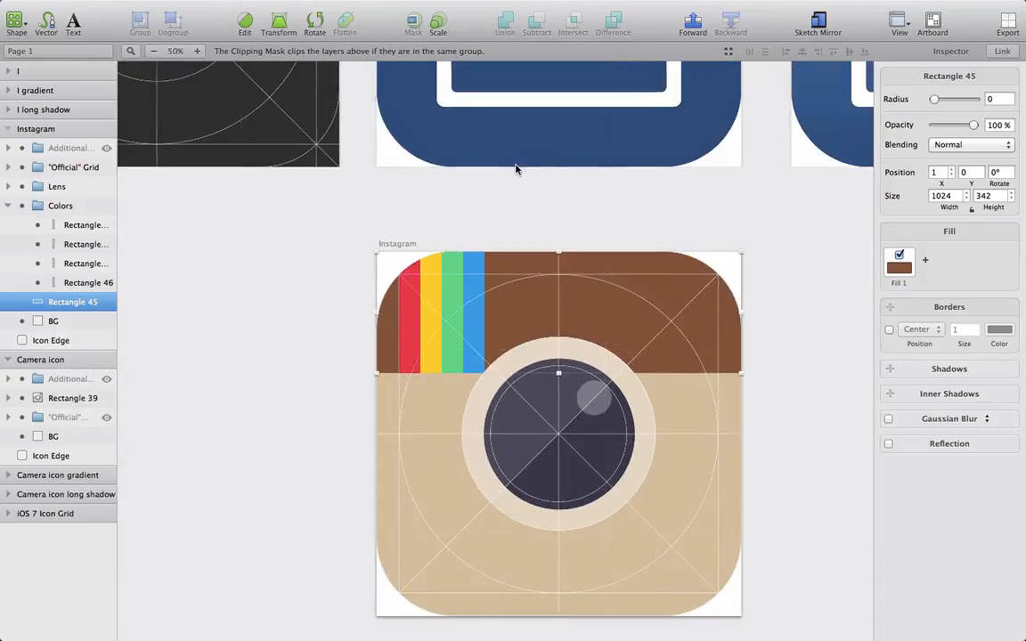
left_click(799, 216)
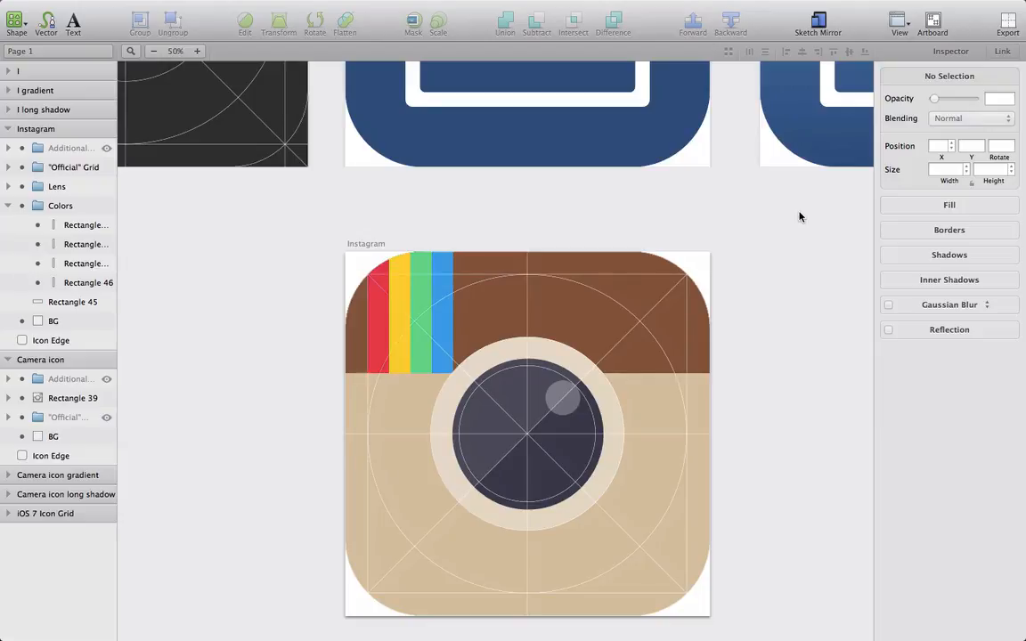
key("r")
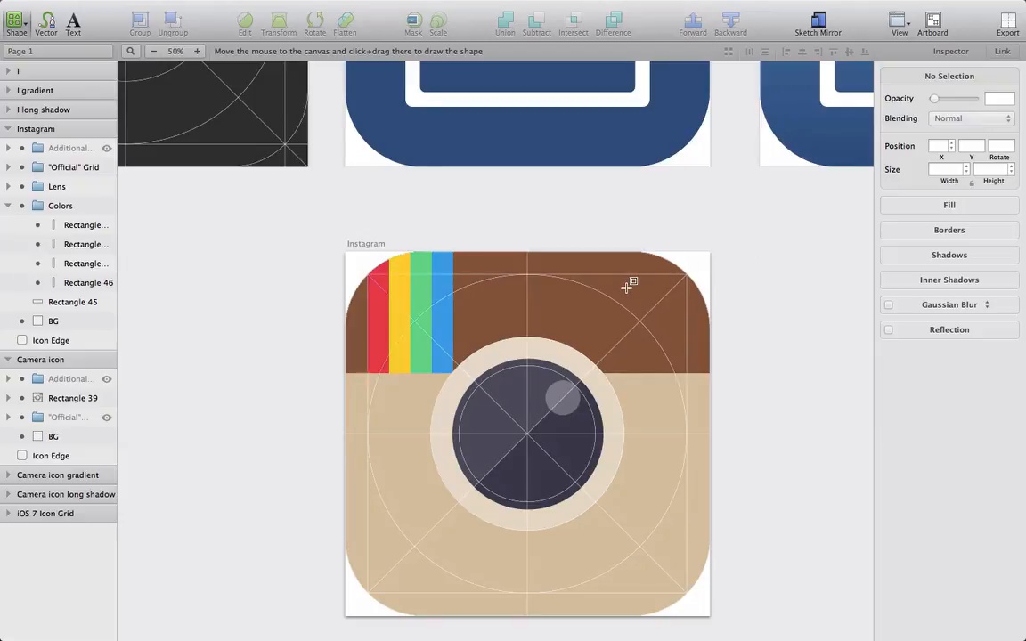
left_click_drag(628, 287, 692, 389)
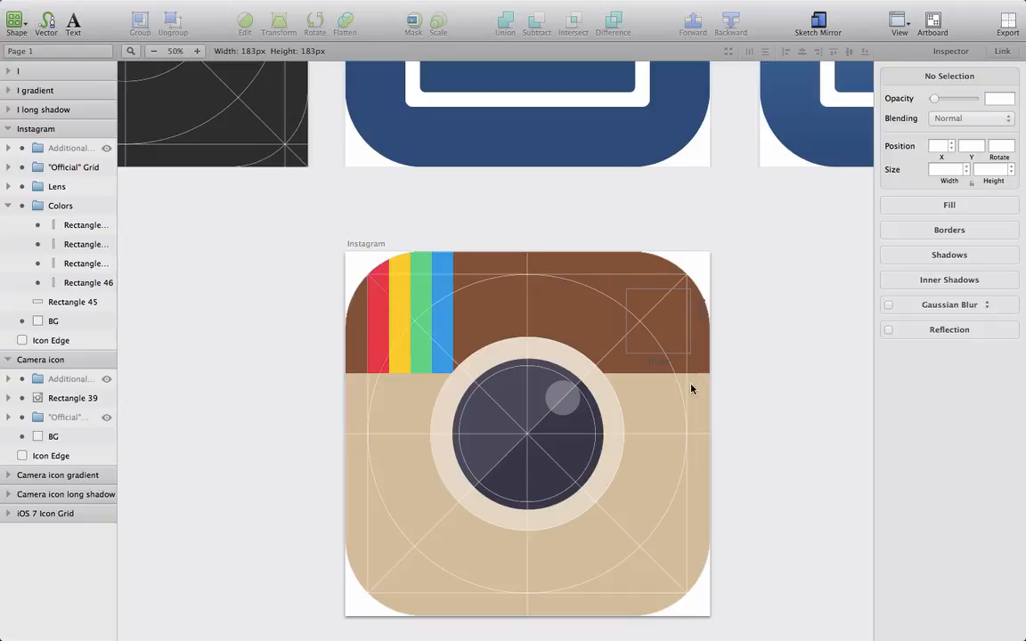
left_click(972, 211)
double_click(950, 200)
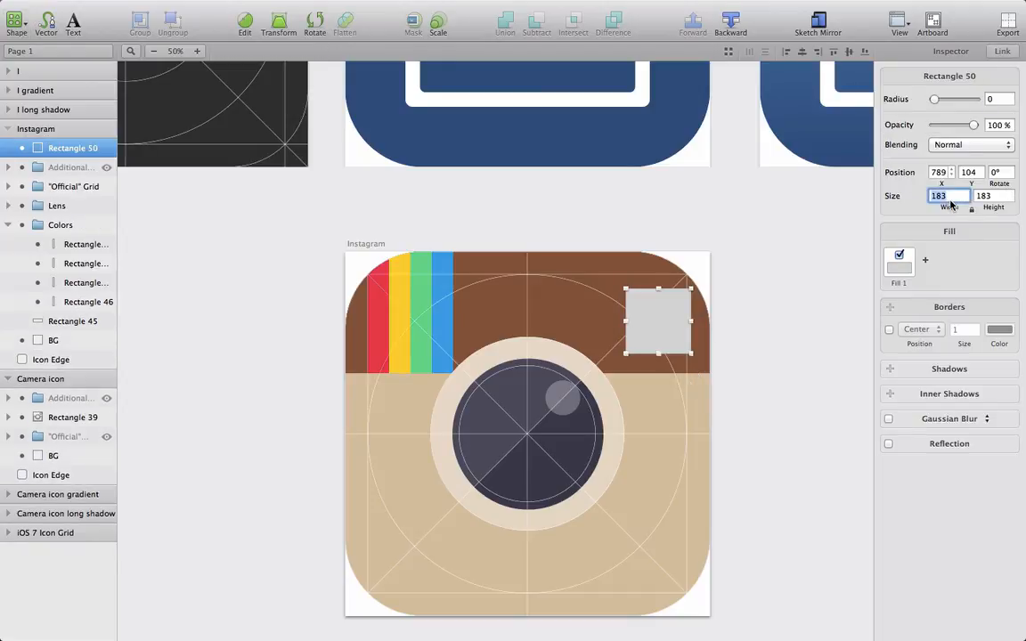
key("Down")
key("Down")
key("Down")
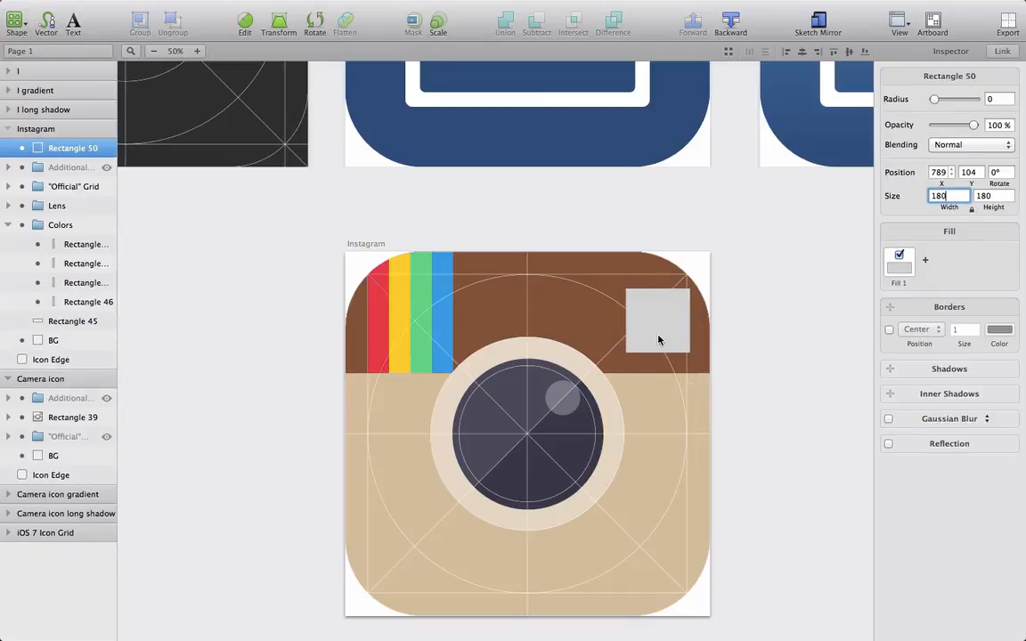
Step: Move the grey square to X 738, Y 107, checking its distances to the artboard's edges
left_click_drag(658, 339, 640, 337)
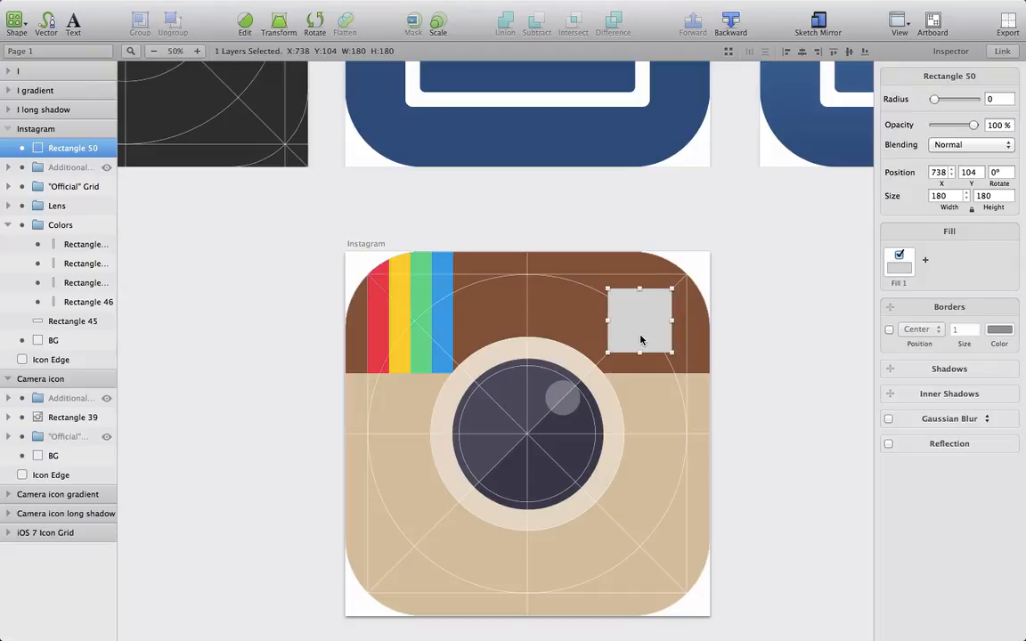
key("alt")
double_click(649, 321)
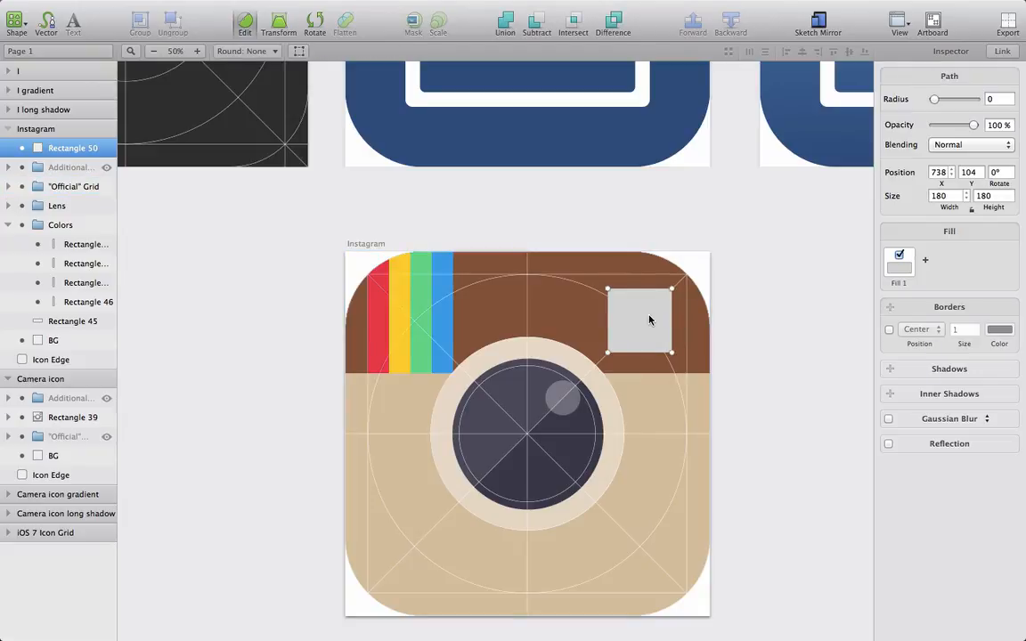
key("o")
key("Down")
key("Down")
key("Down")
key("alt")
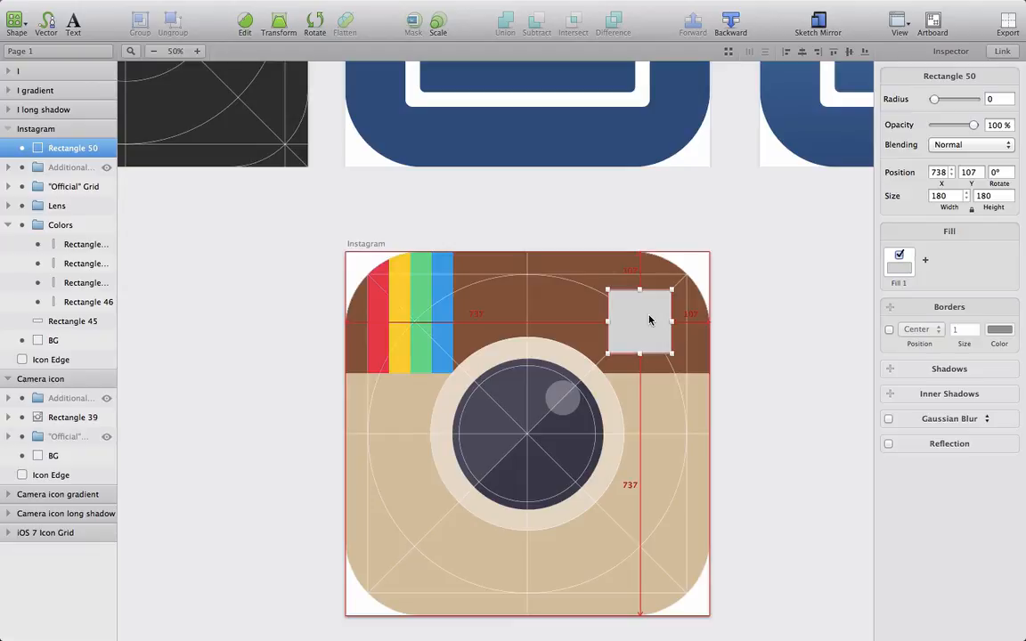
left_click(794, 282)
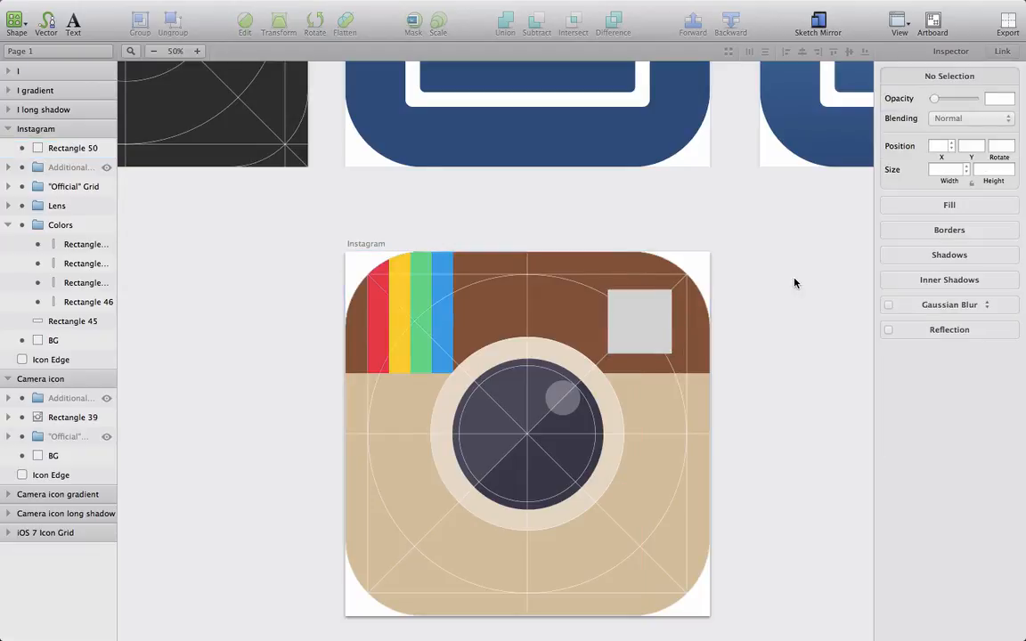
Step: Round the grey square's corners with a radius of 14
left_click(665, 313)
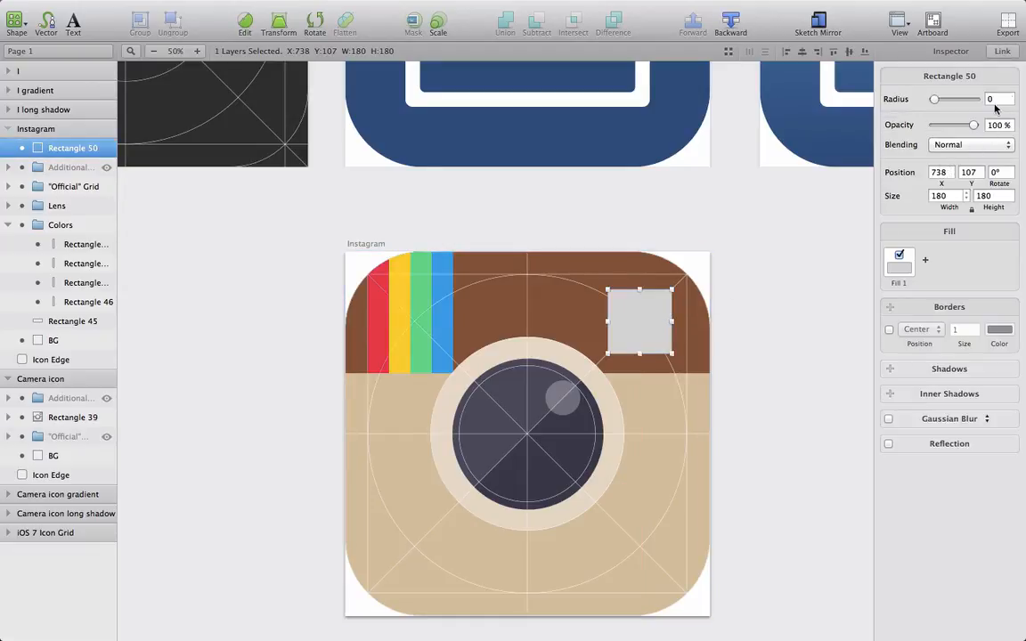
left_click(997, 100)
type("14")
key("Return")
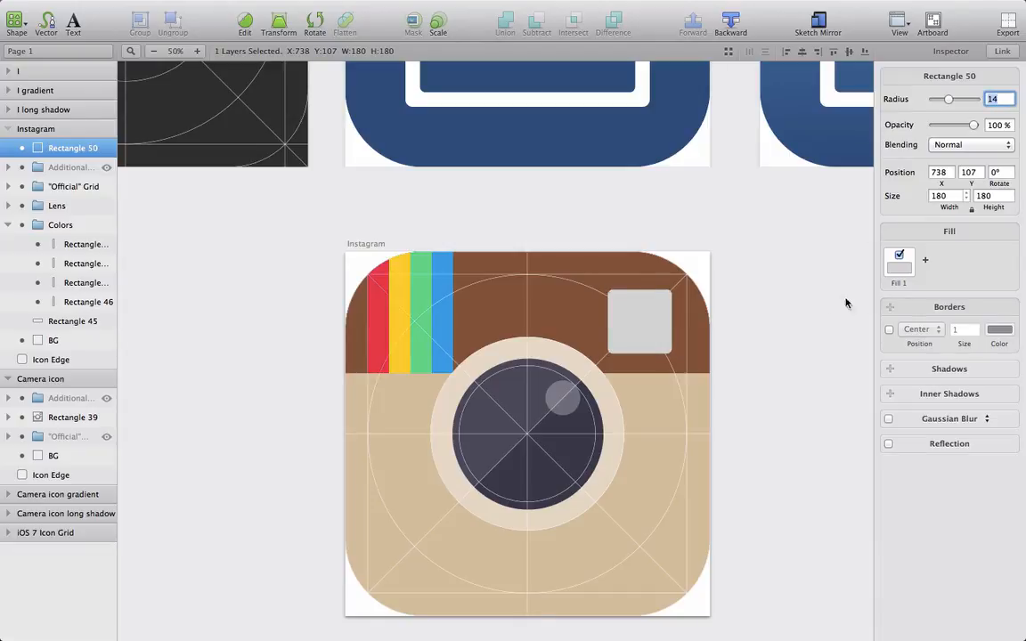
Step: Fill the rounded square with the dark lens colour 413F51, sampled from the lower part of the lens
left_click(899, 264)
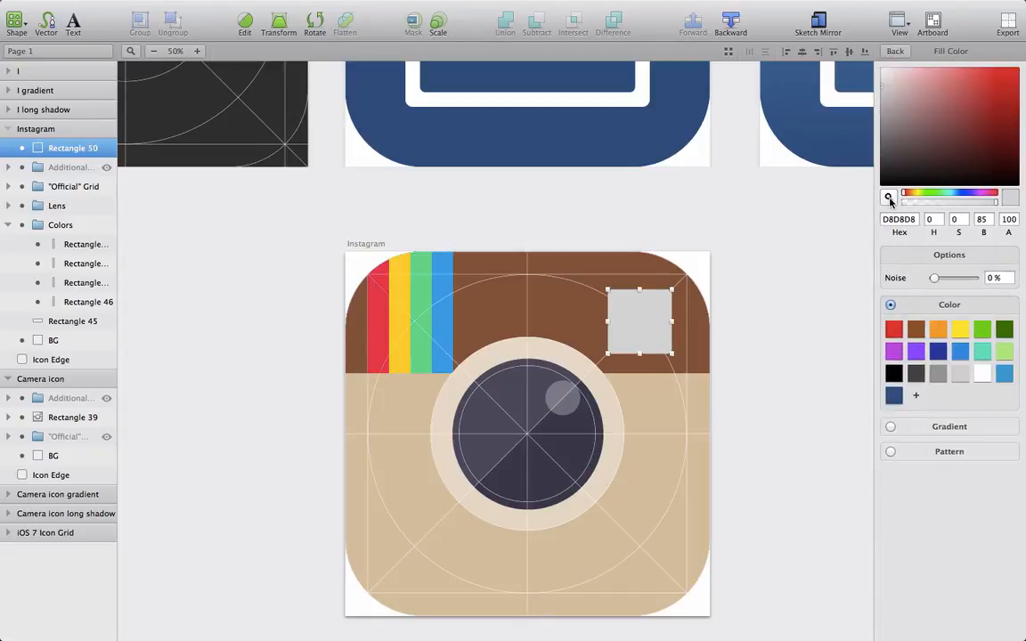
left_click(888, 197)
left_click(546, 472)
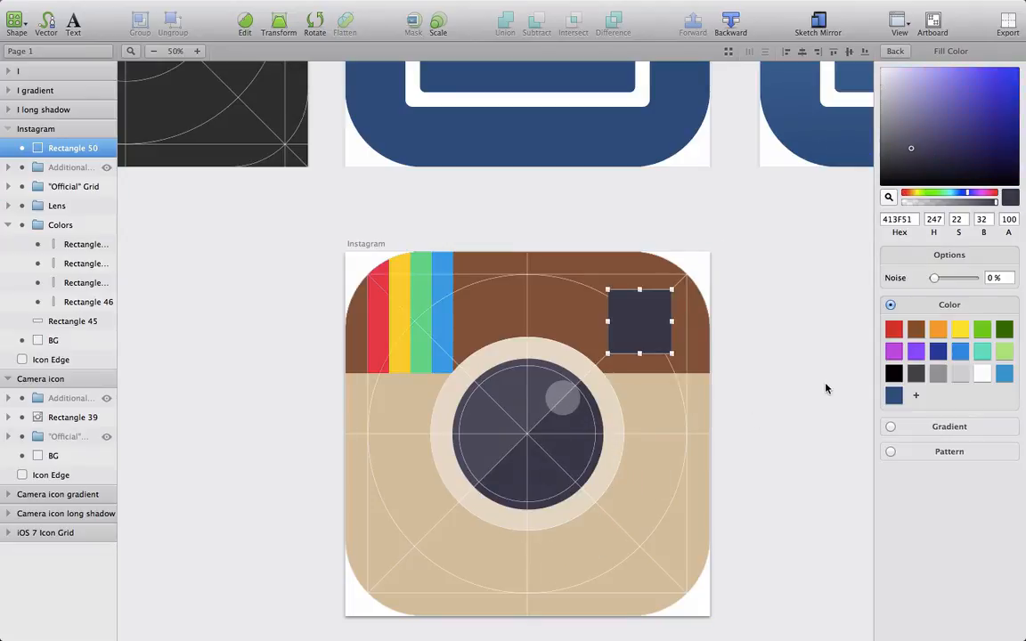
left_click(827, 388)
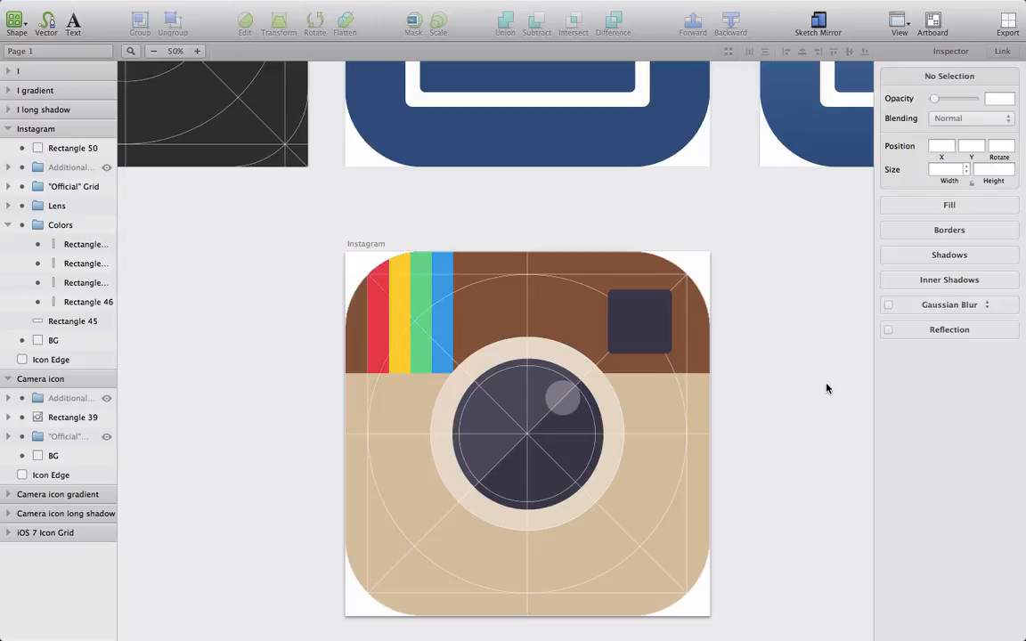
Step: Move the dark square's layer above the stripes in the Colors group and centre it vertically on the brown band
left_click_drag(62, 148, 64, 238)
left_click(68, 232)
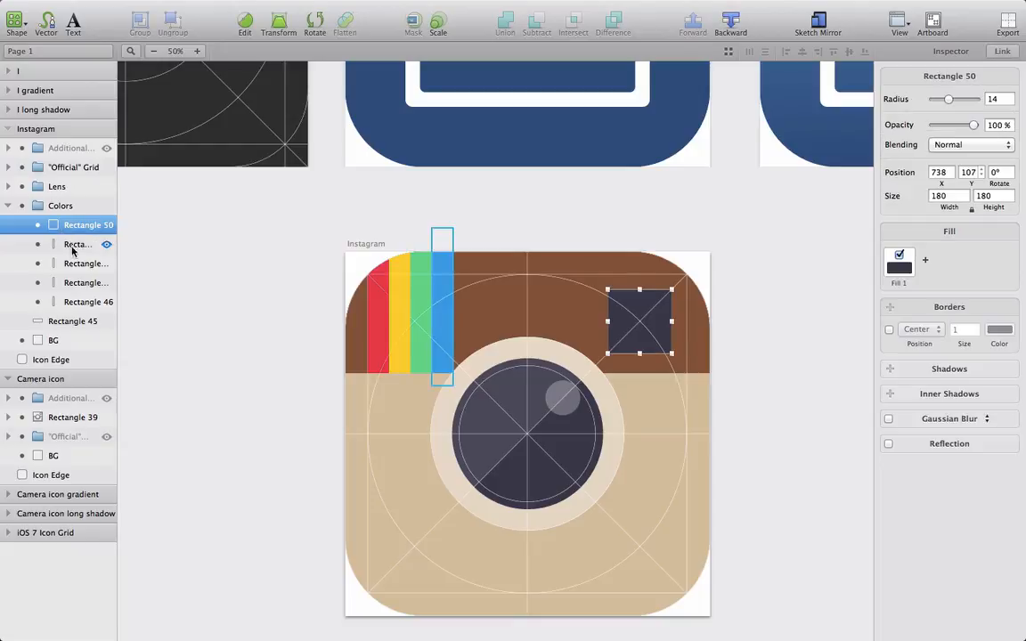
left_click(73, 323, "super")
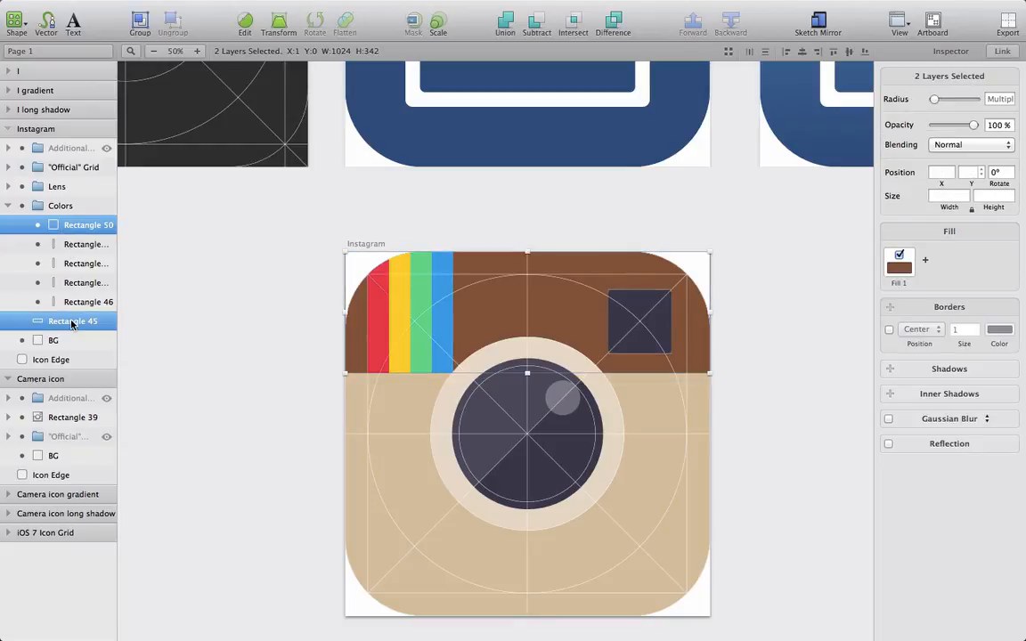
left_click(849, 53)
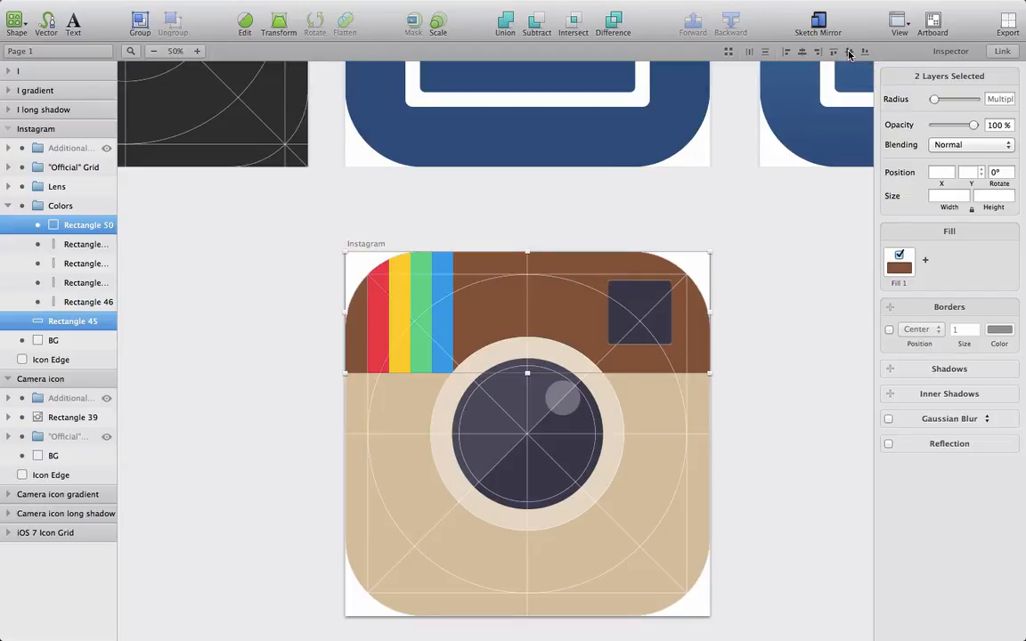
left_click(785, 277)
Step: Move the dark rounded square right to X 764, checking its distances to the background's edges
left_click(88, 225)
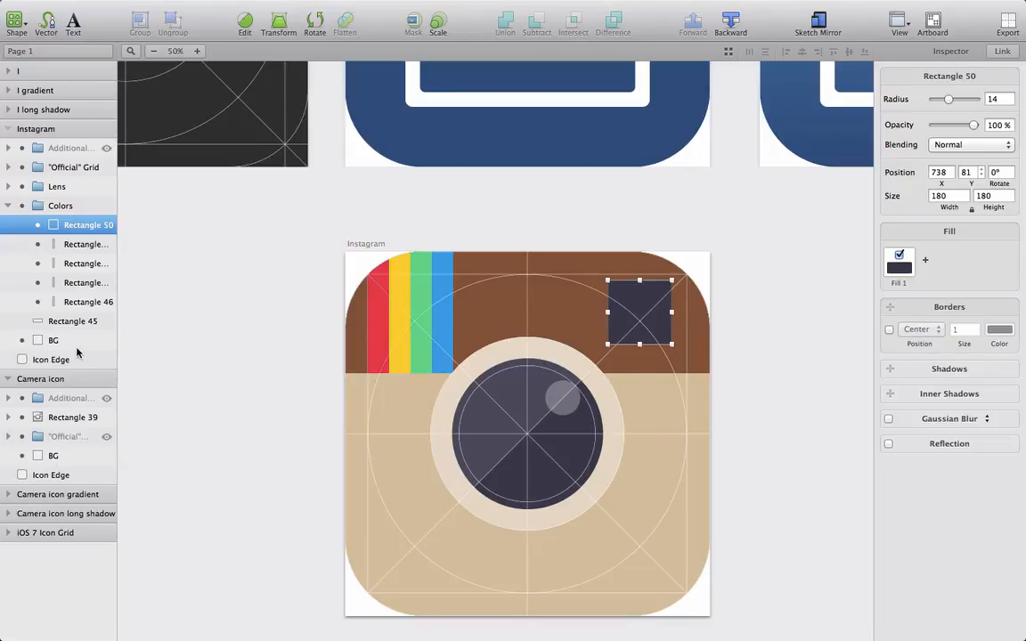
key("alt")
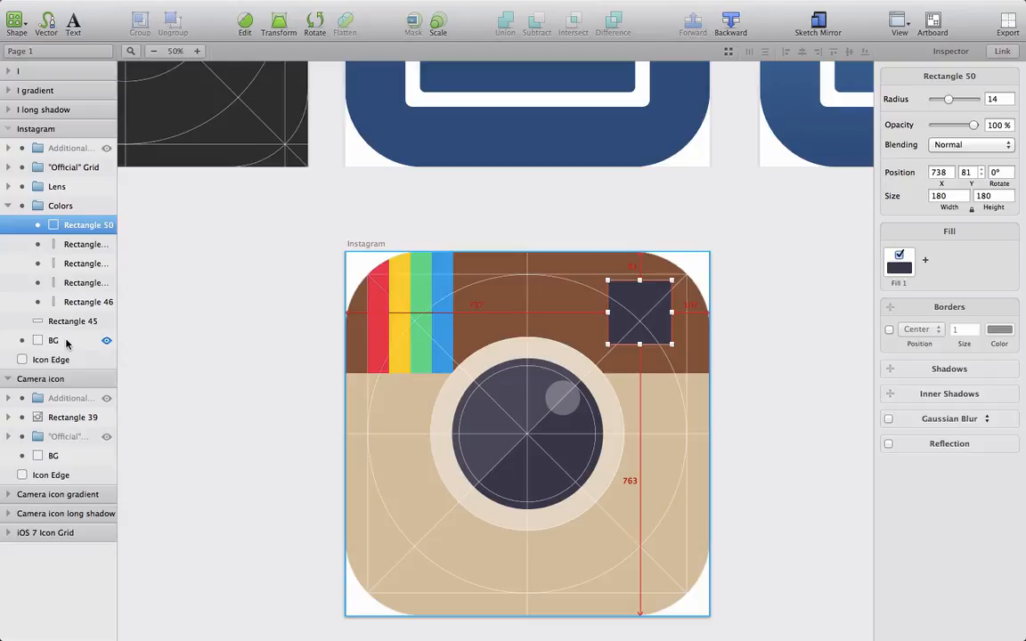
key("shift+Right")
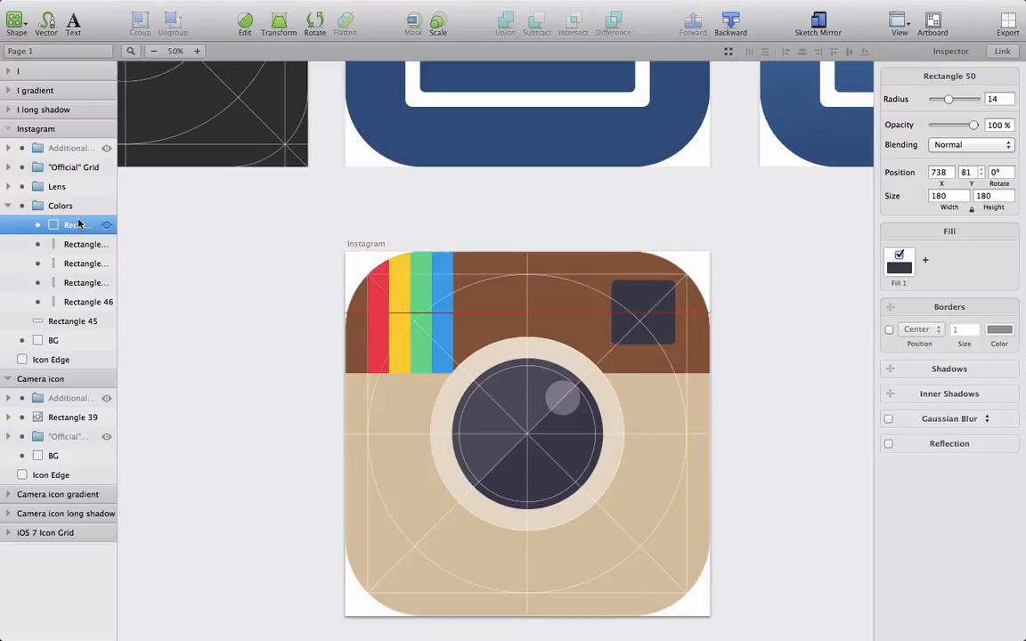
key("shift+Right")
key("shift+Right")
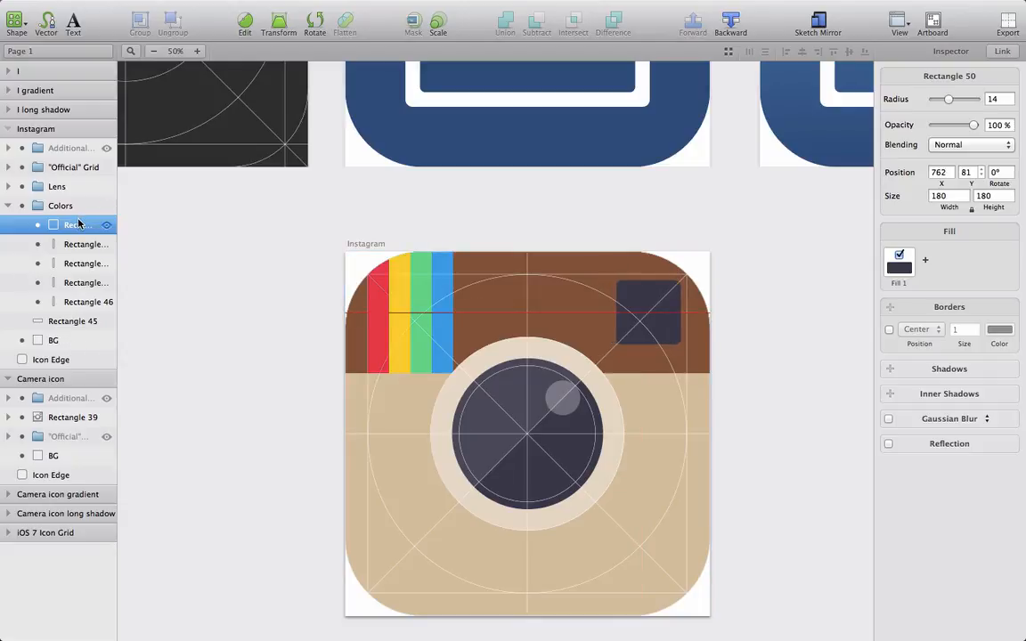
key("alt")
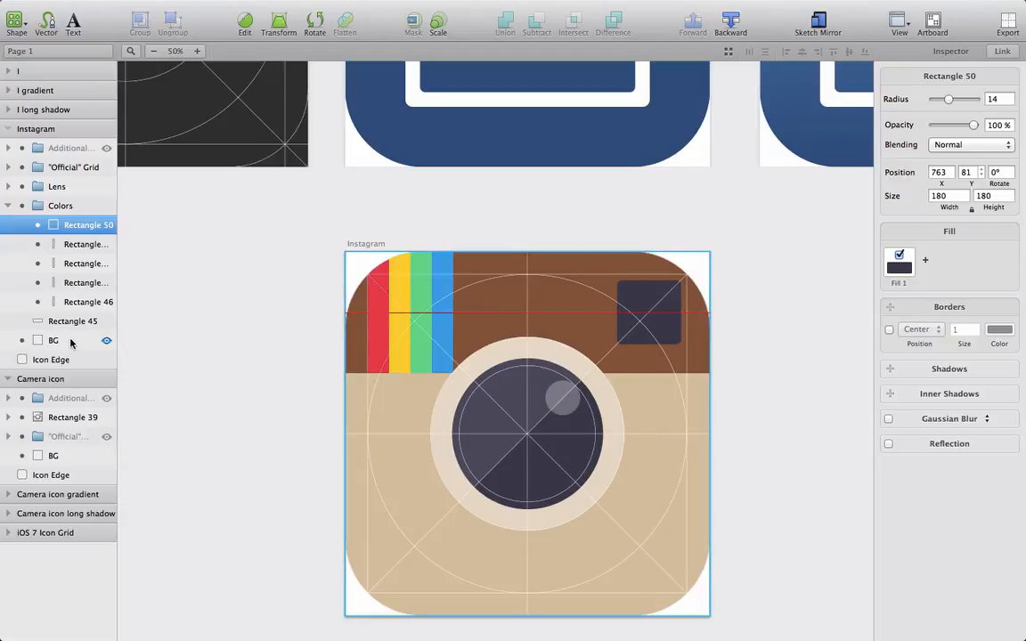
key("Right")
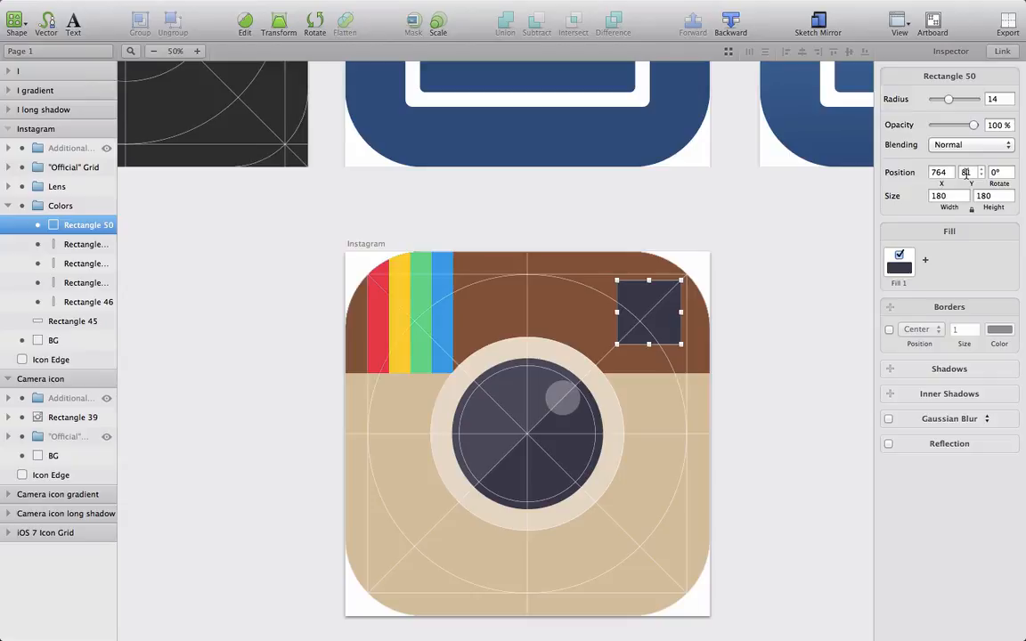
left_click(831, 321)
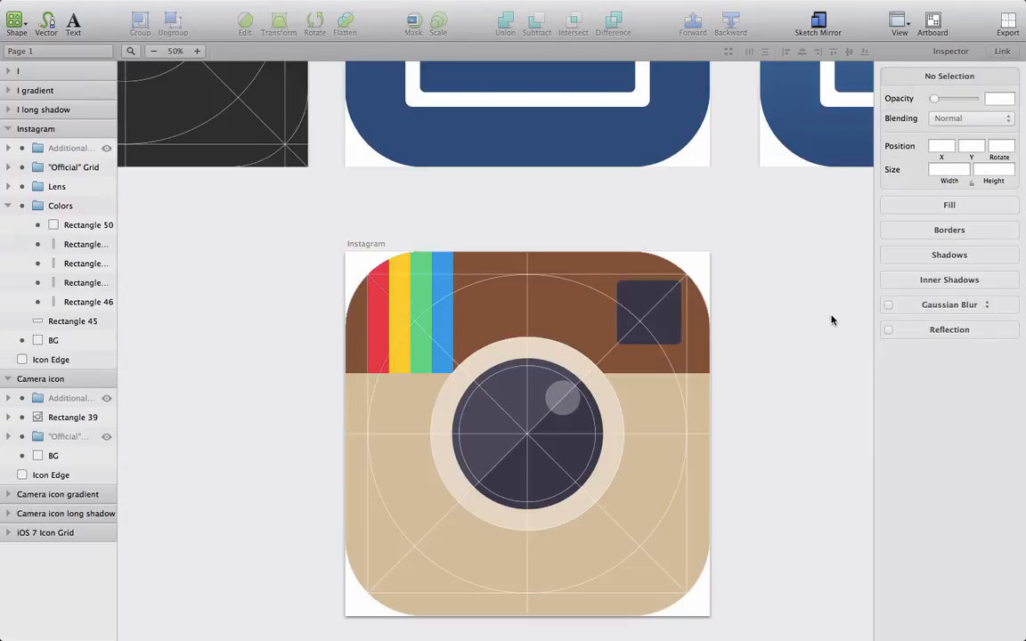
Step: Draw a circle over the dark rounded square, set its size to 150 by 150 and move it to X 785, Y 90
key("r")
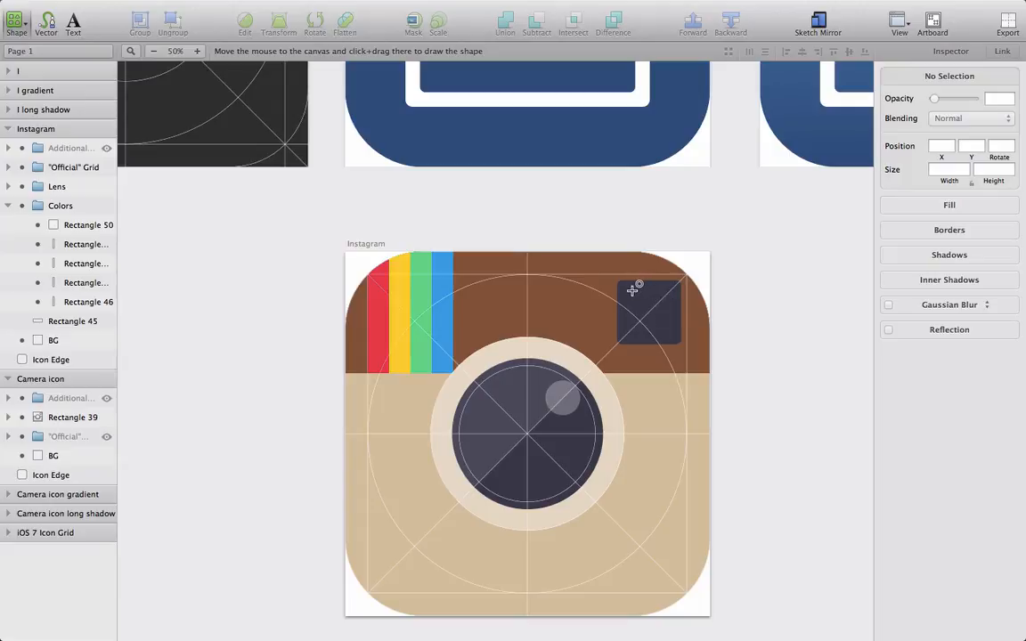
mouse_move(633, 289)
left_mouse_down()
mouse_move(683, 338)
mouse_move(647, 303)
left_mouse_up()
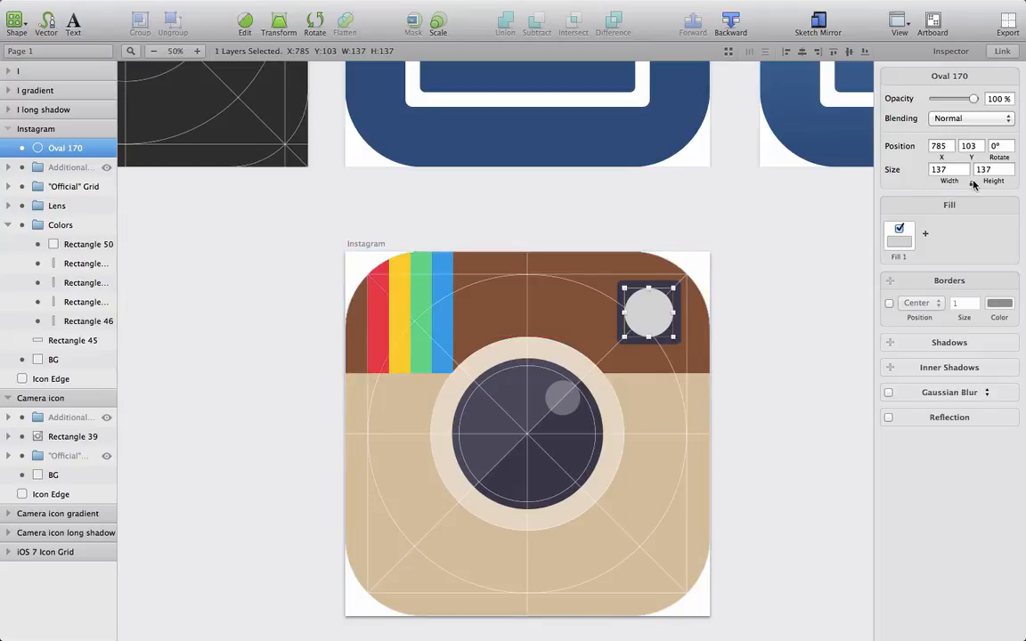
left_click(940, 169)
type("150")
key("Return")
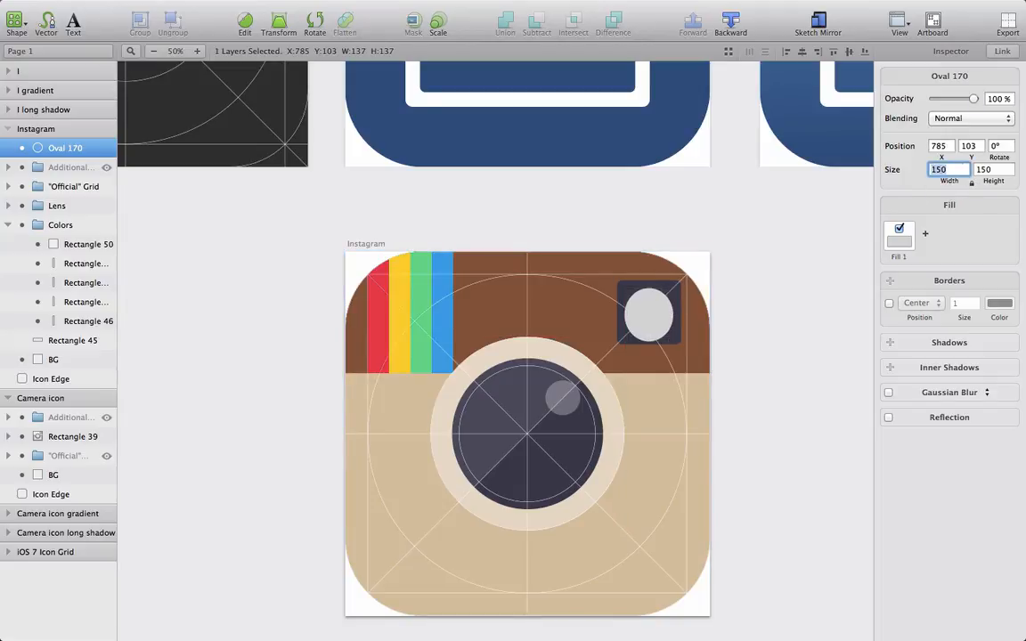
left_click(860, 254)
left_click_drag(649, 319, 640, 312)
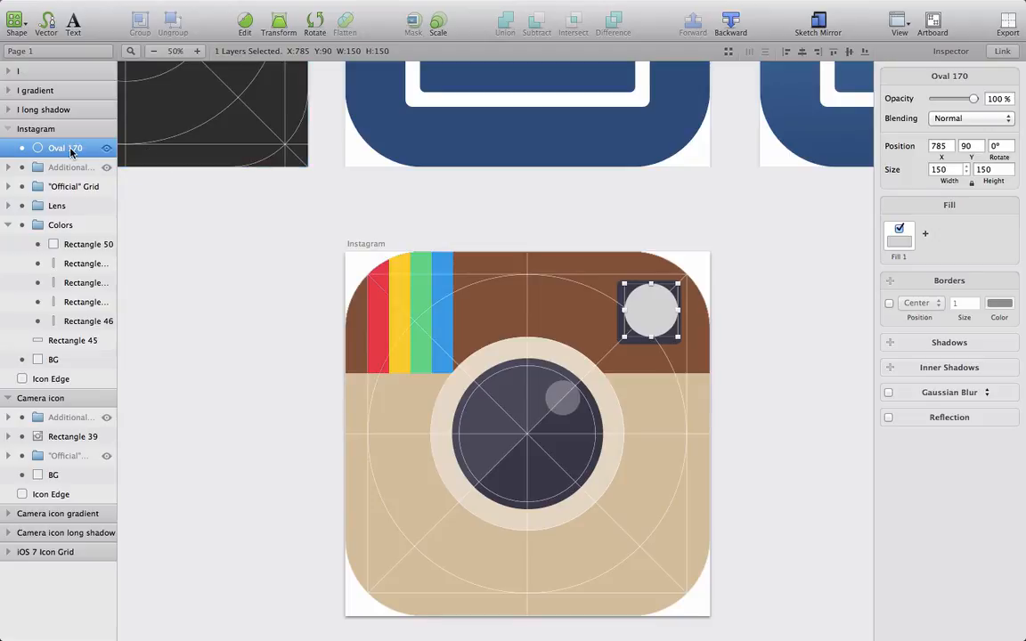
Step: Move the circle's layer to the top of the Colors group and rename that group Top
left_click_drag(70, 153, 74, 236)
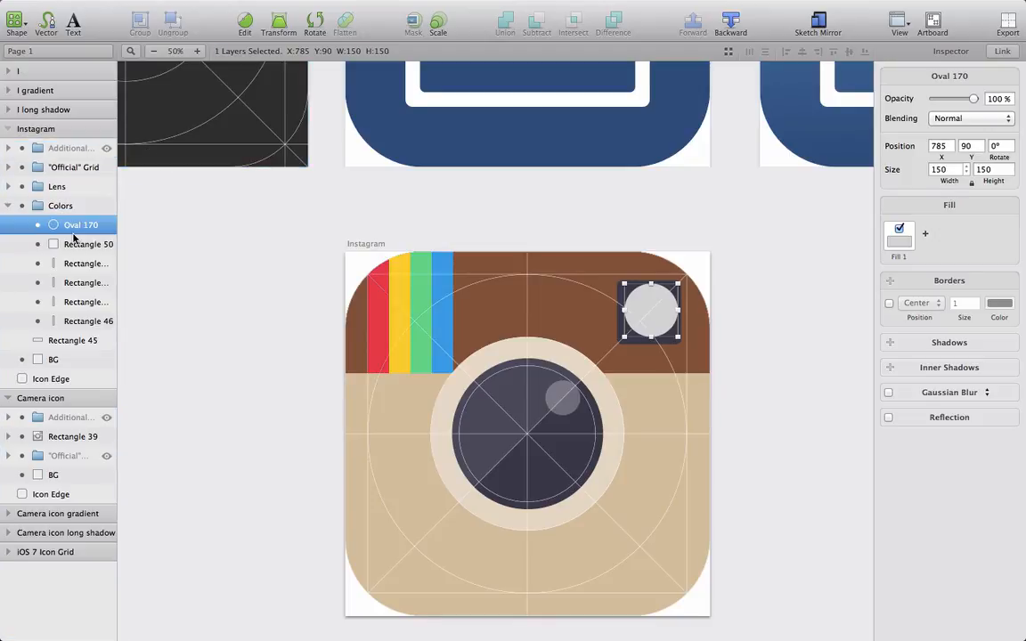
double_click(61, 205)
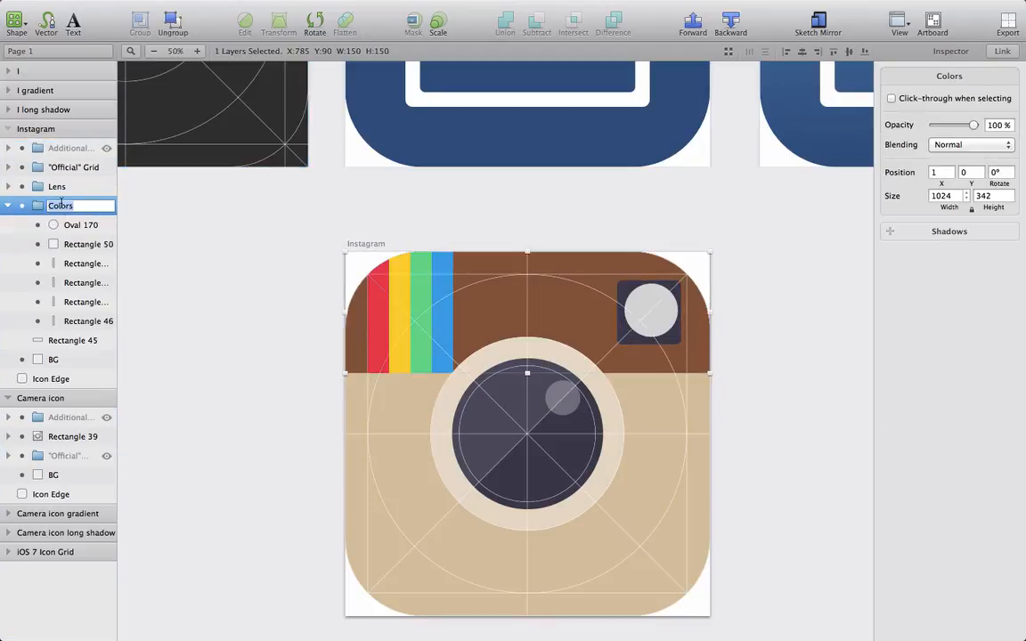
type("Top")
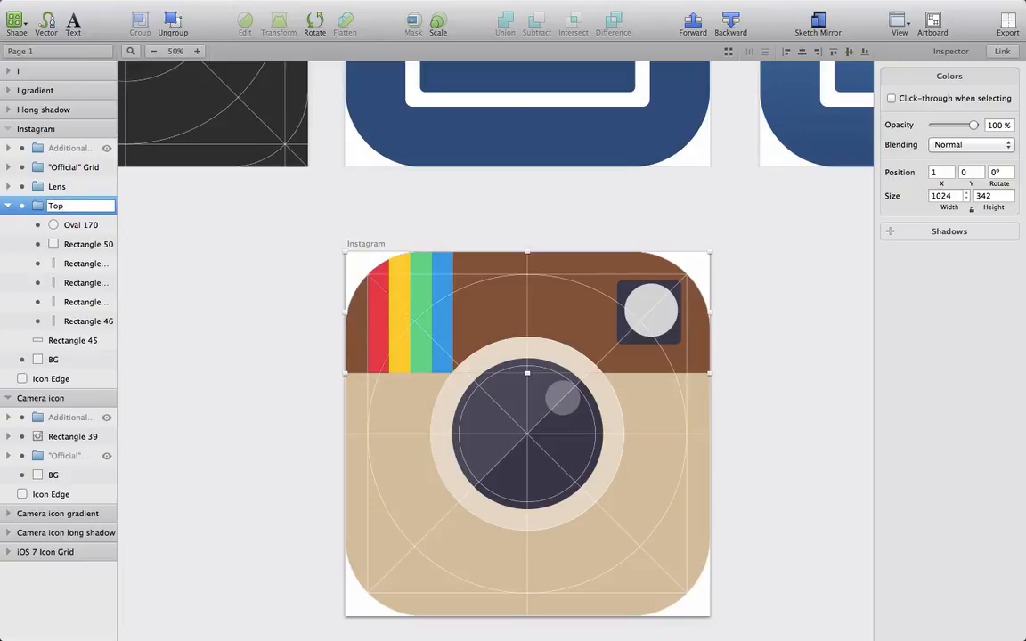
Step: Group the four coloured stripe layers and name the new group Colors
left_click(67, 263)
left_click(74, 321, "shift")
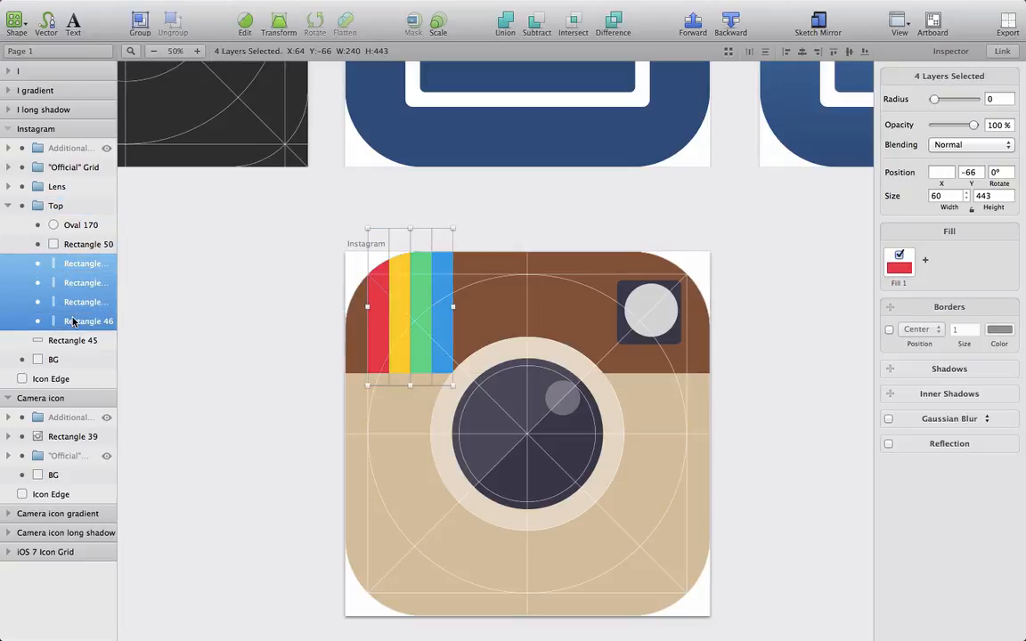
key("super+g")
double_click(75, 263)
type("C")
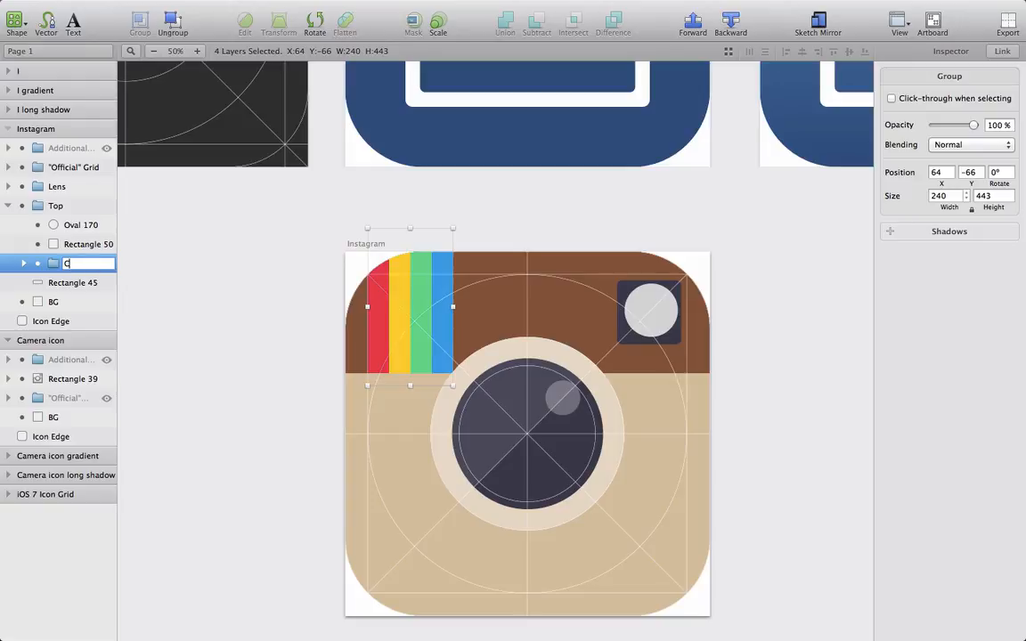
type("olors")
left_click(138, 258)
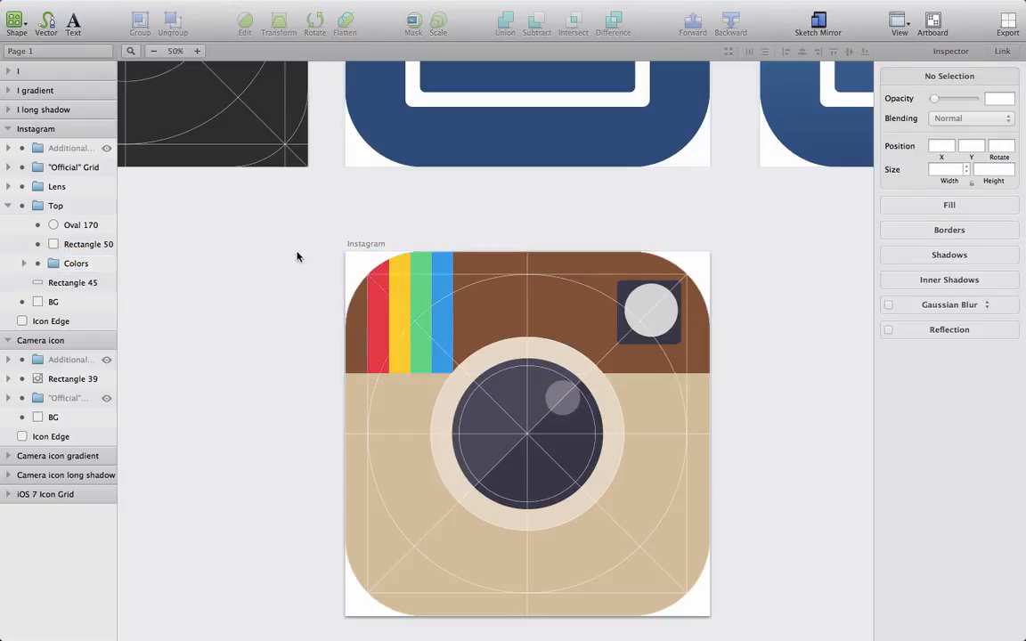
Step: Hide the "Official" Grid and centre the light circle in the dark square at X 779, Y 96
left_click(80, 224)
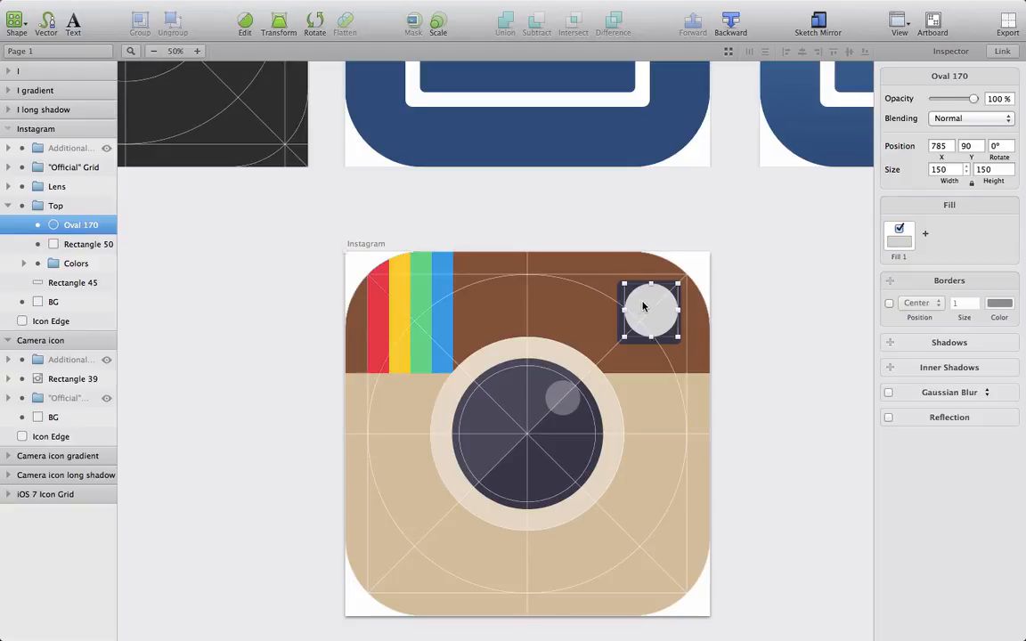
left_click(647, 307)
left_click(103, 169)
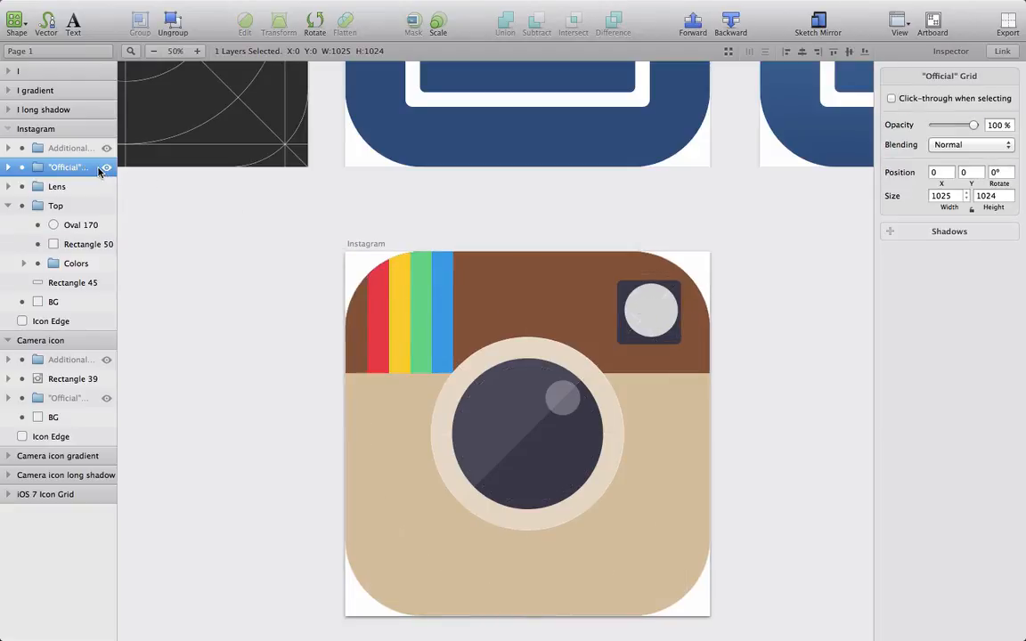
left_click(643, 304)
left_click(643, 306)
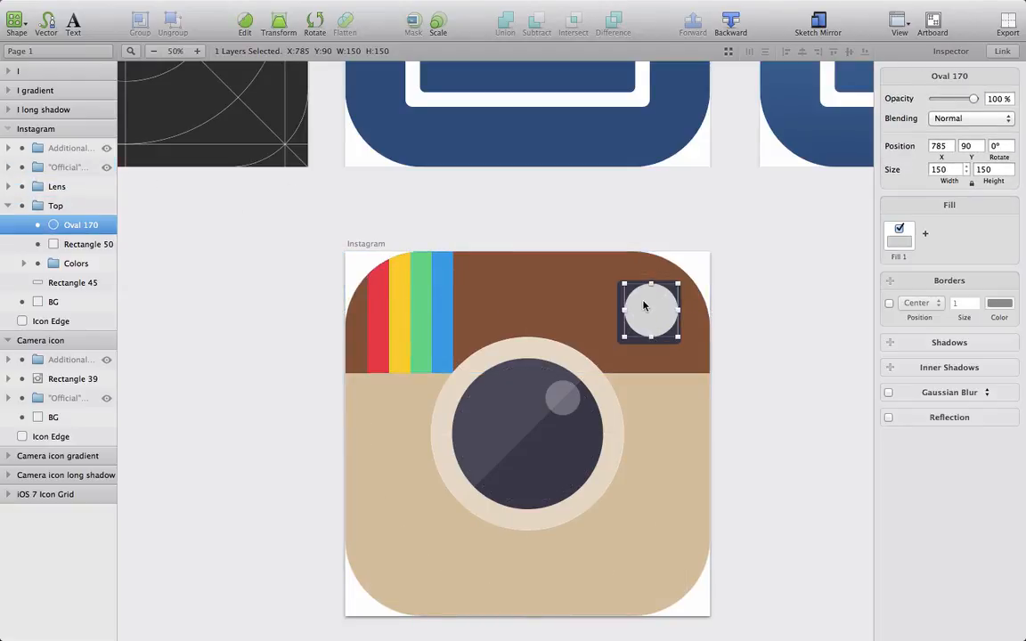
left_click_drag(645, 306, 639, 306)
left_click(755, 304)
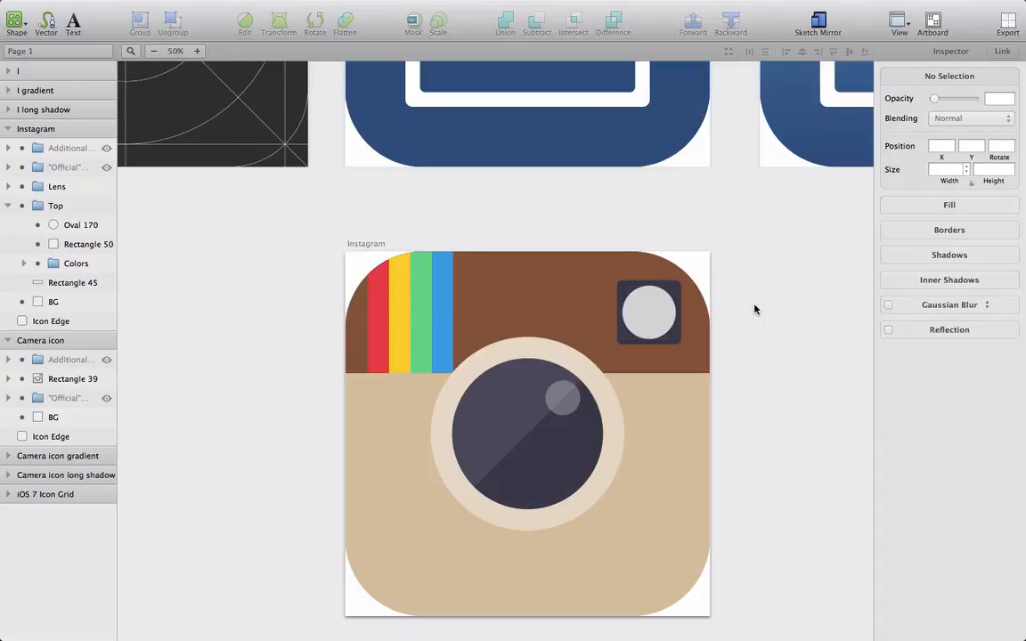
Step: Fill the viewfinder circle with white FFFFFF at 30 alpha
left_click(651, 310)
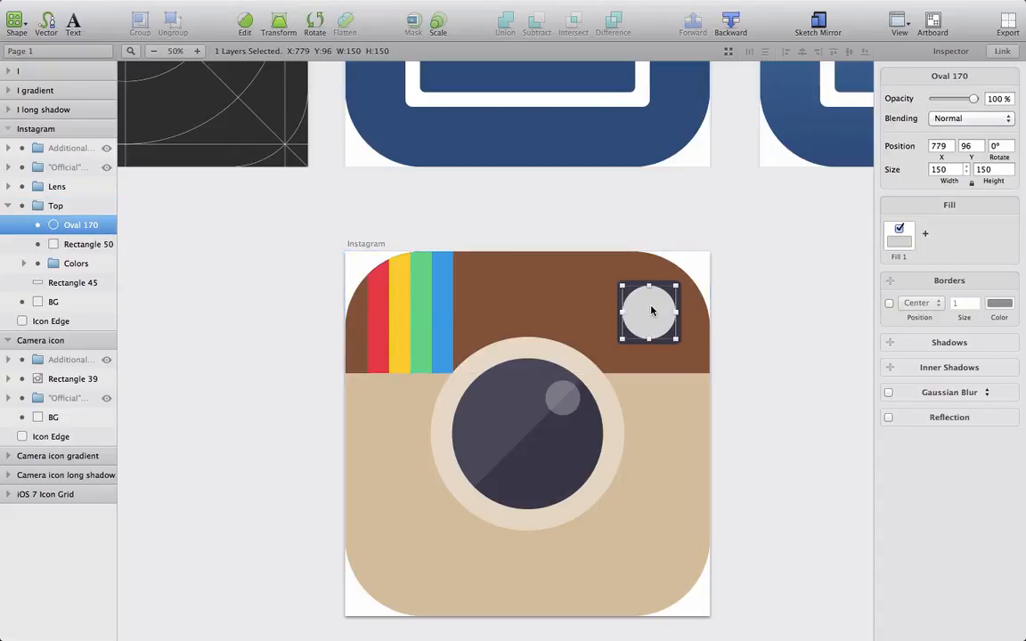
left_click(899, 237)
left_click(981, 373)
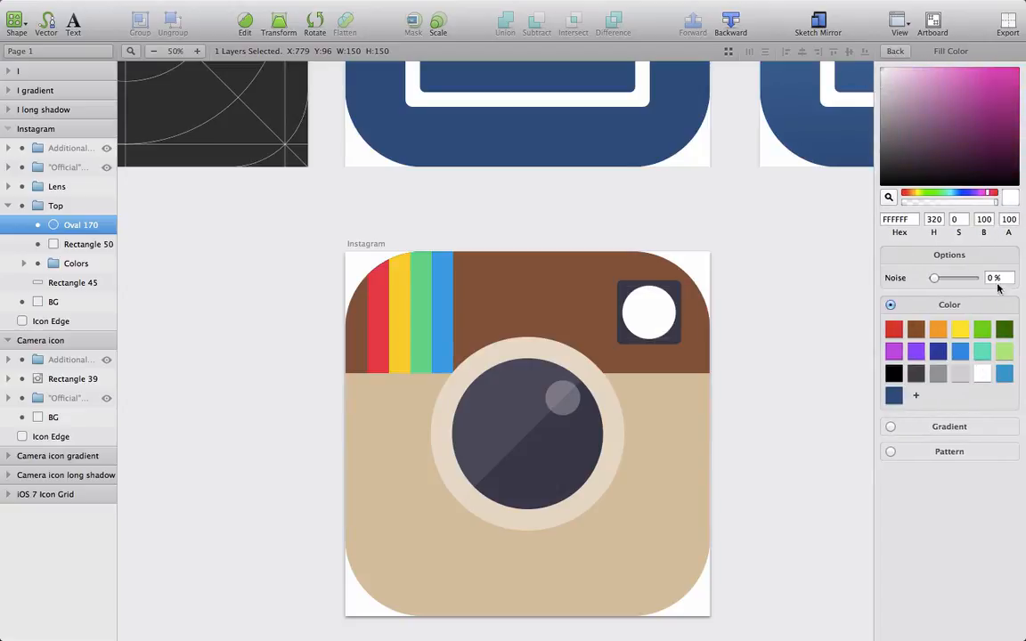
left_click(1006, 218)
type("3")
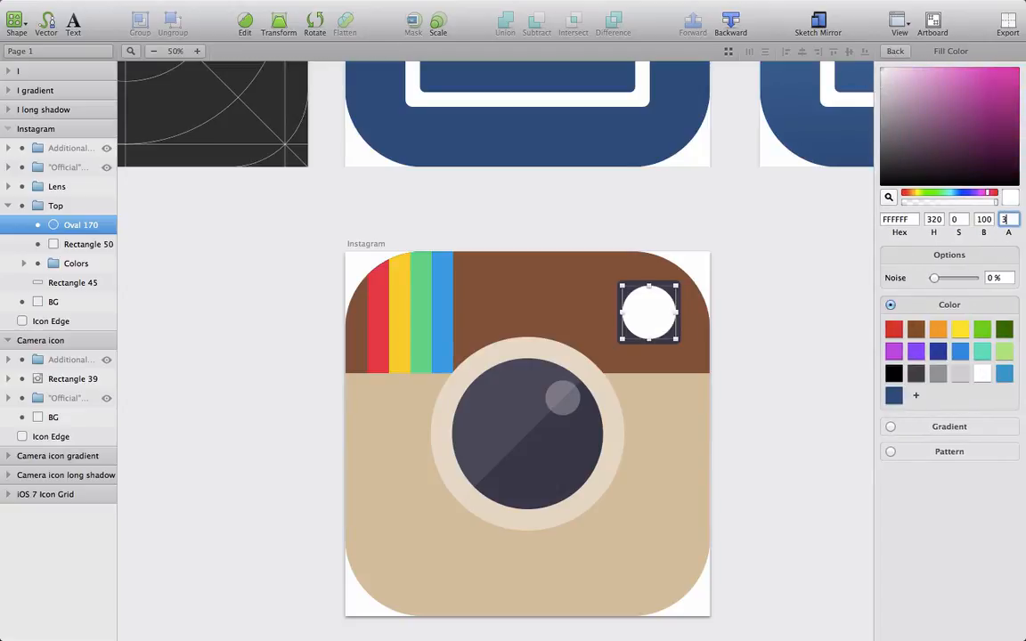
type("0")
key("Return")
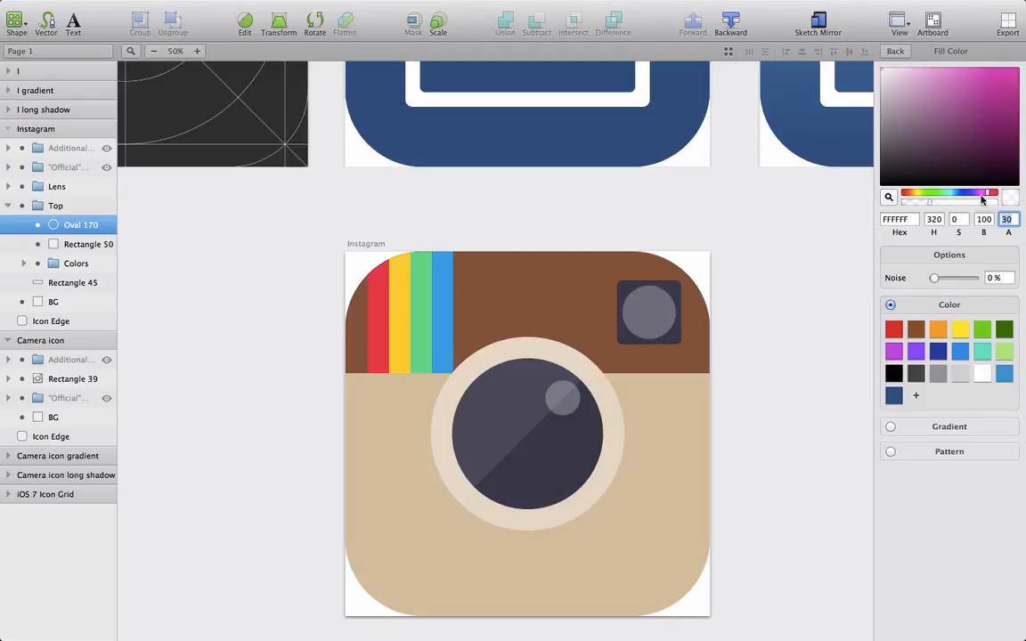
Step: Draw a highlight circle about 40 px wide inside the viewfinder circle and fill it with white FFFFFF at 30 alpha
key("o")
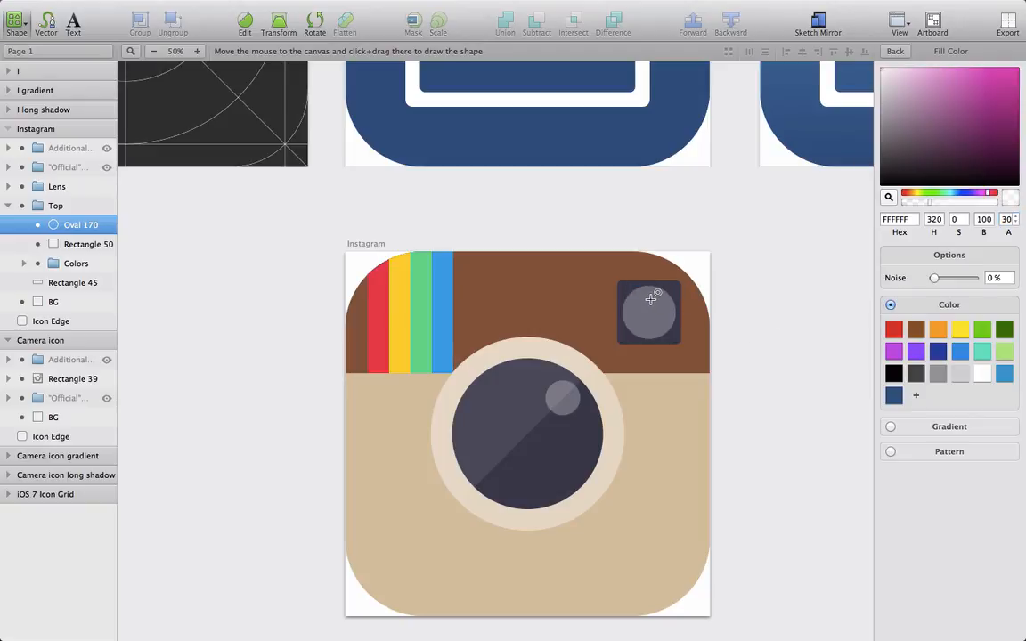
left_click_drag(649, 297, 666, 316)
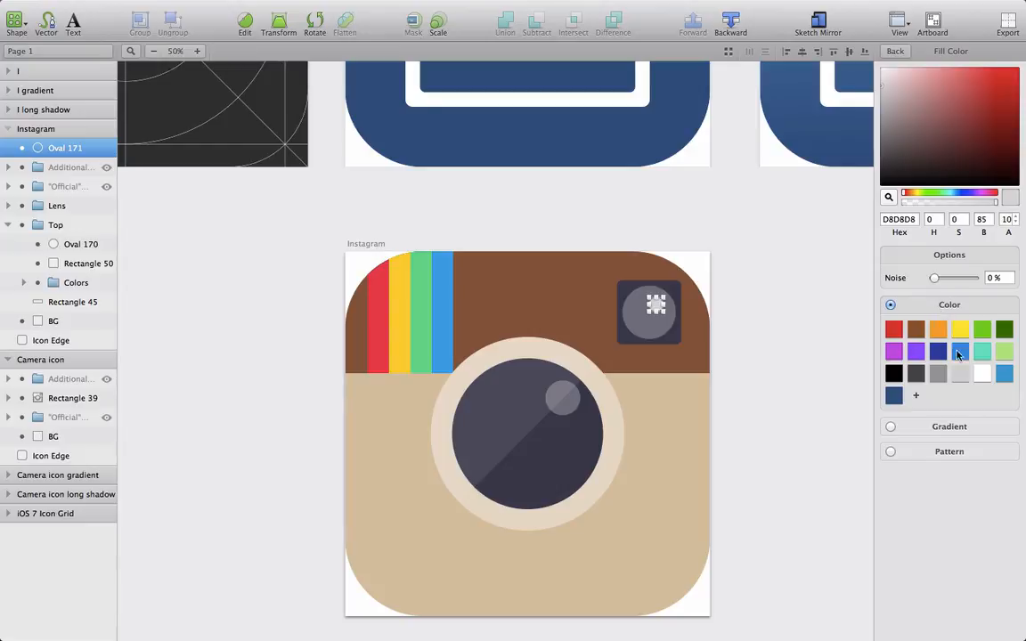
left_click(981, 374)
left_click(1007, 220)
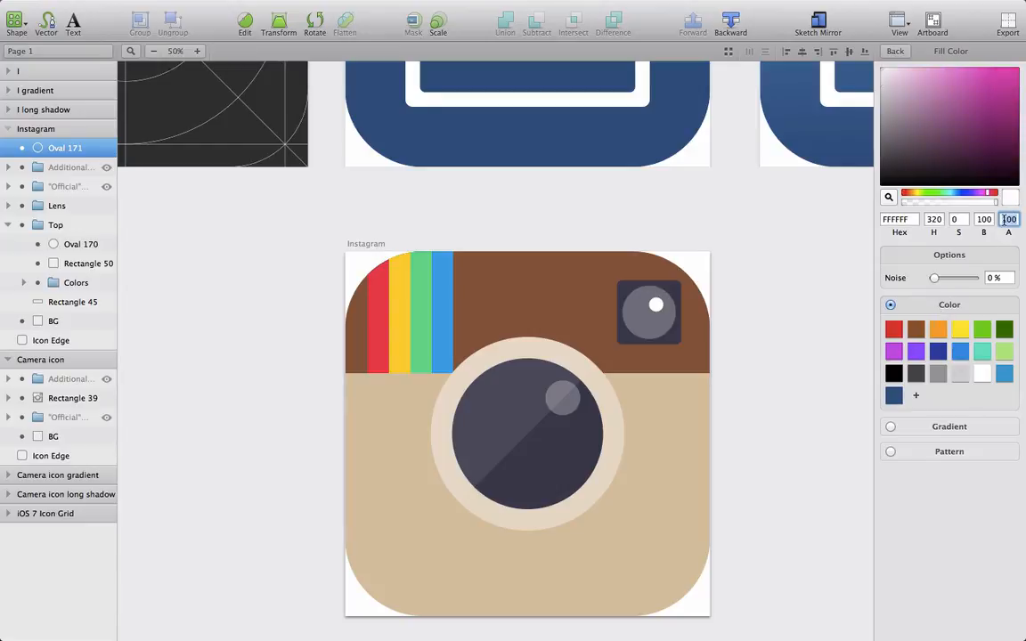
type("30")
key("Return")
Step: Move the small highlight circle to X 860, Y 115, near the viewfinder circle's upper-right edge
left_click(895, 50)
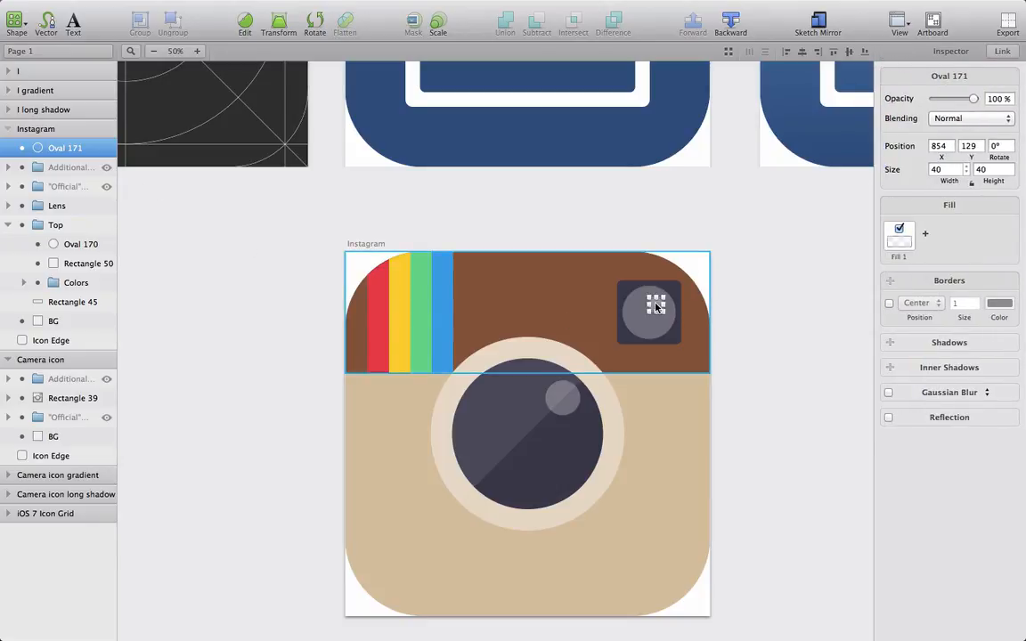
left_click_drag(656, 307, 659, 301)
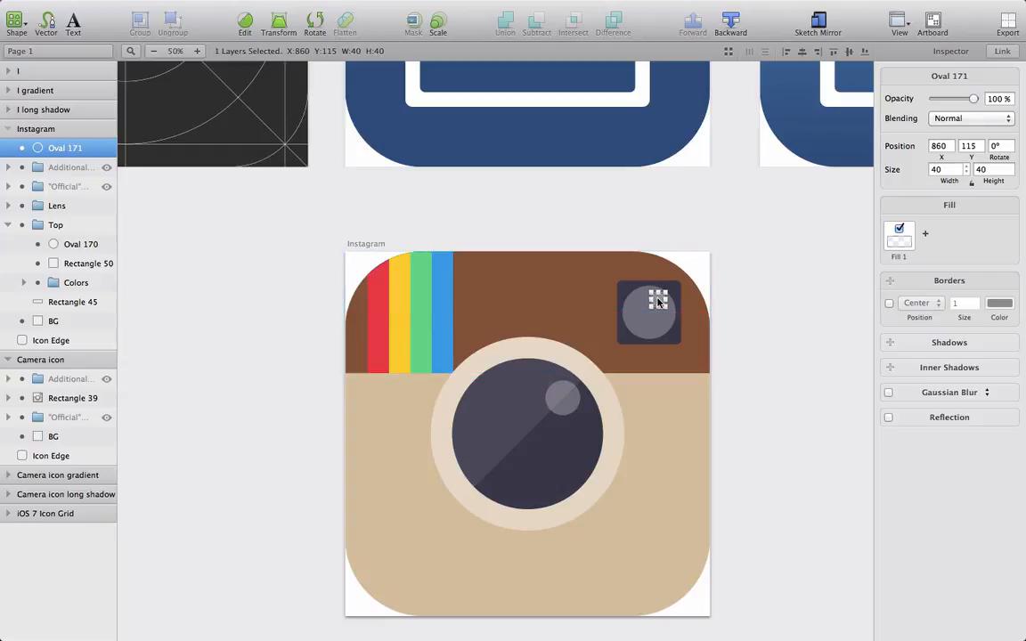
left_click(743, 322)
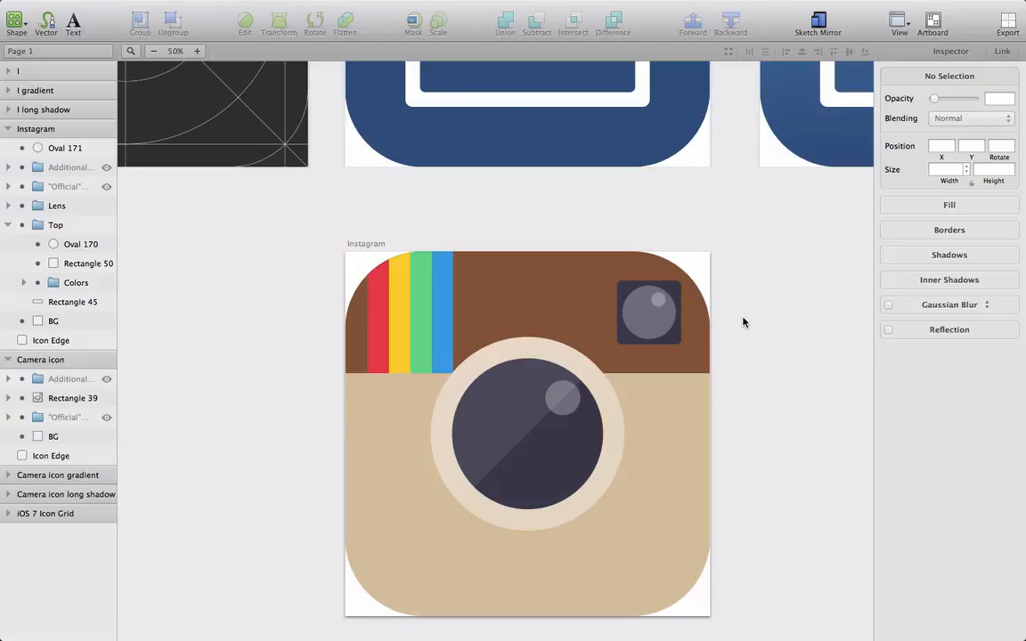
Step: Draw a rectangle about 752 by 546 from the lens's vertical centre line out past the artboard's right edge, spanning the lens's height
key("o")
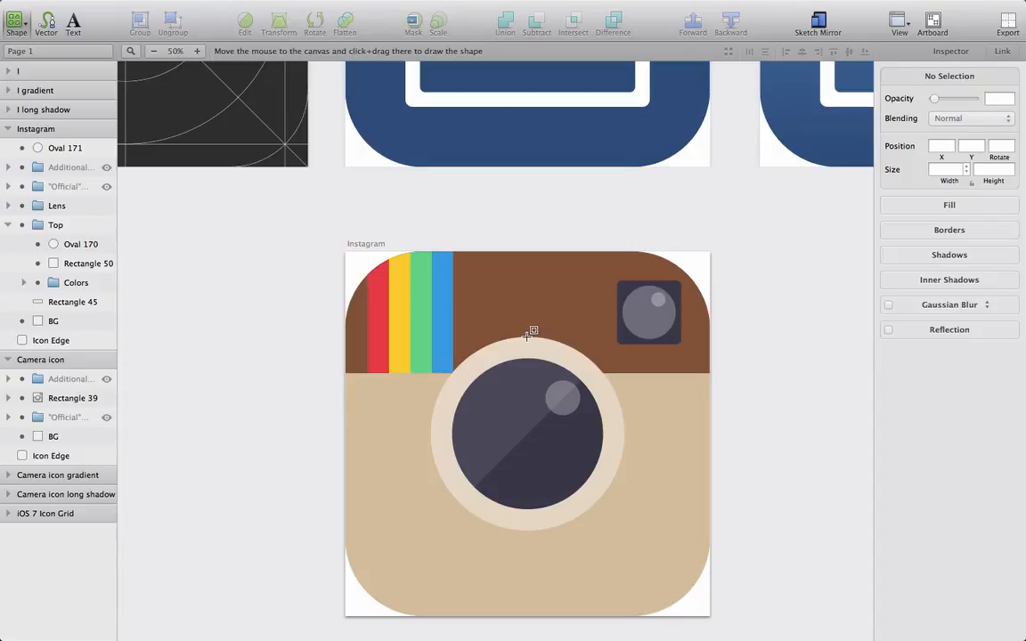
left_click_drag(528, 336, 632, 532)
mouse_move(699, 527)
left_mouse_down()
mouse_move(755, 521)
mouse_move(794, 533)
left_mouse_up()
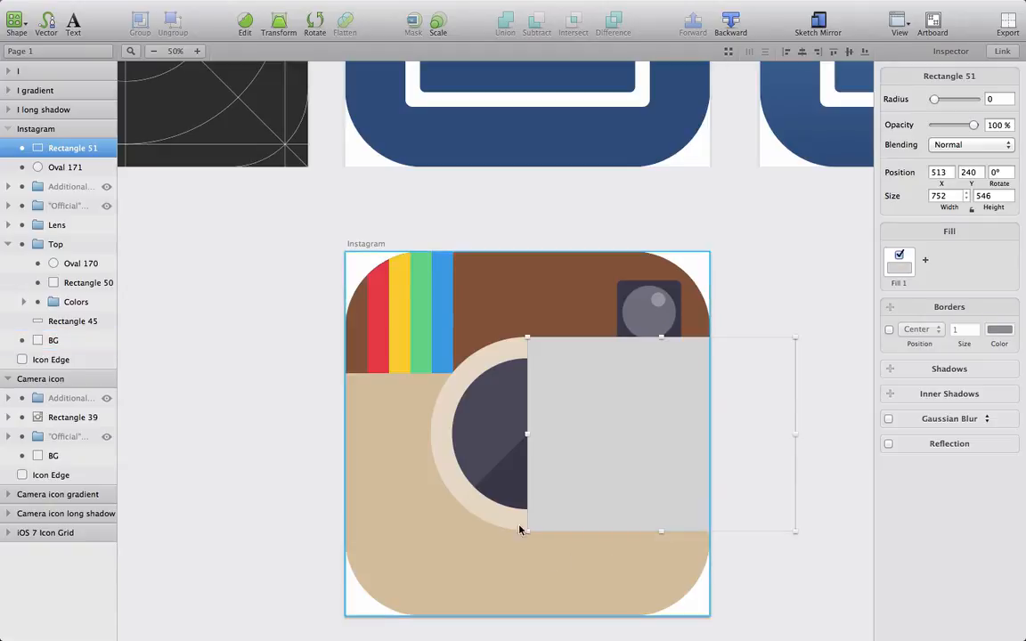
Step: Set the rectangle's height to 544 to match the lens's outer circle
left_click(474, 509)
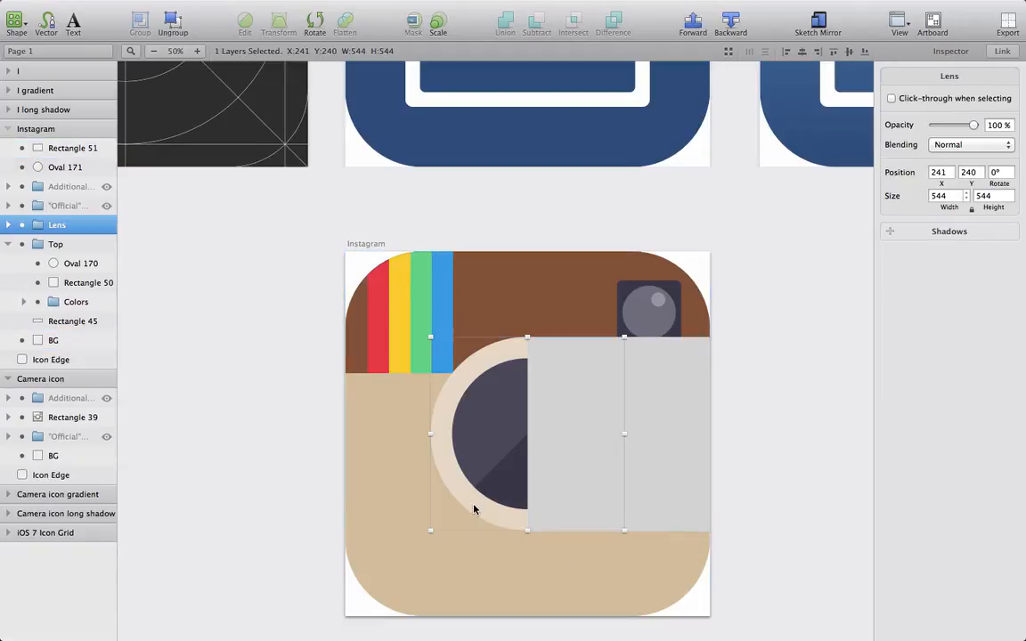
left_click(10, 228)
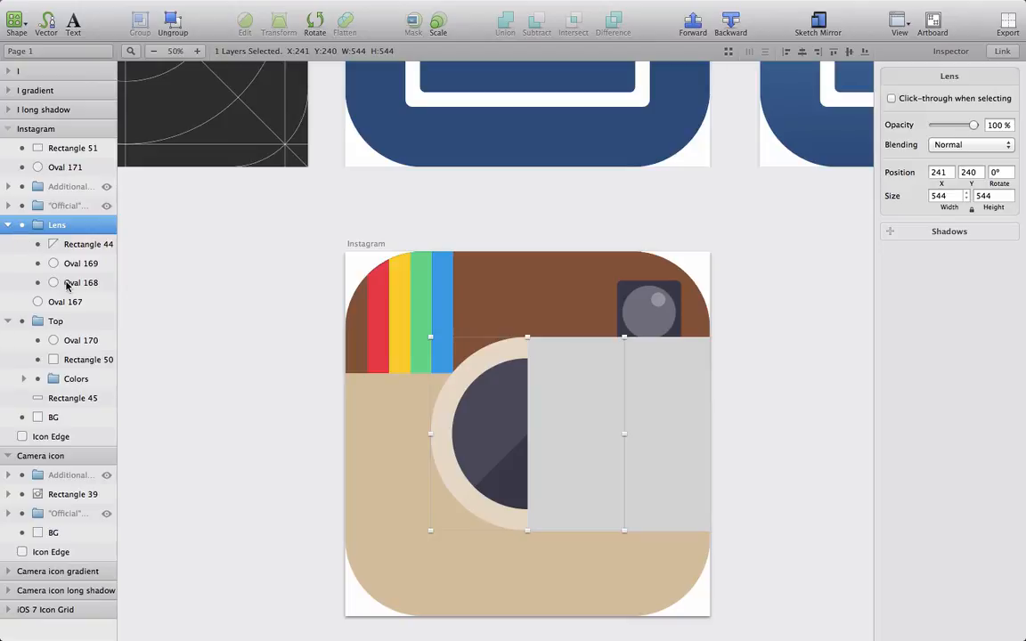
left_click(66, 282)
left_click(77, 303)
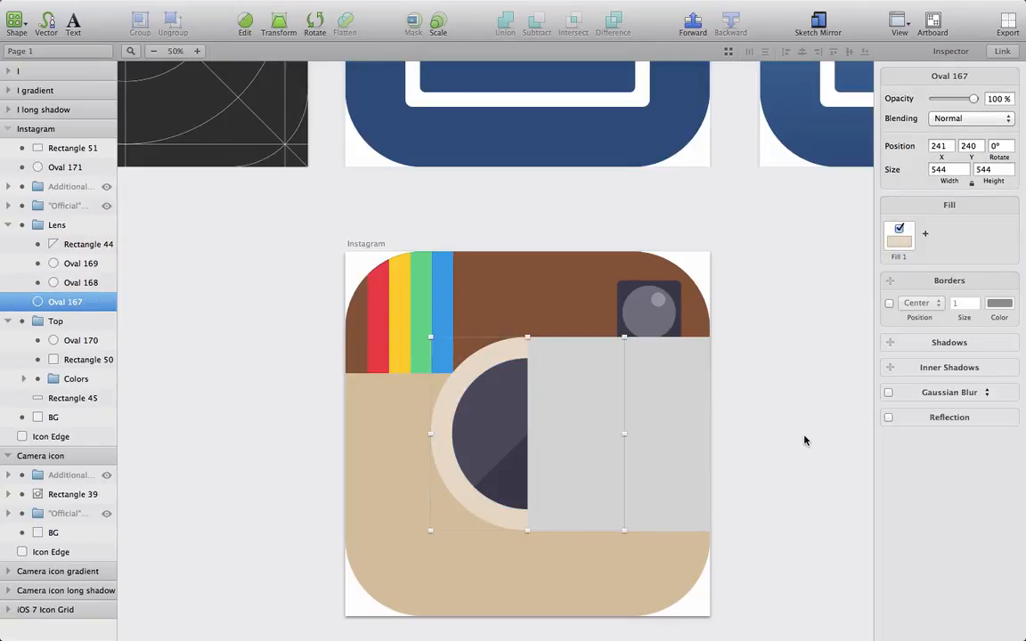
left_click(696, 450)
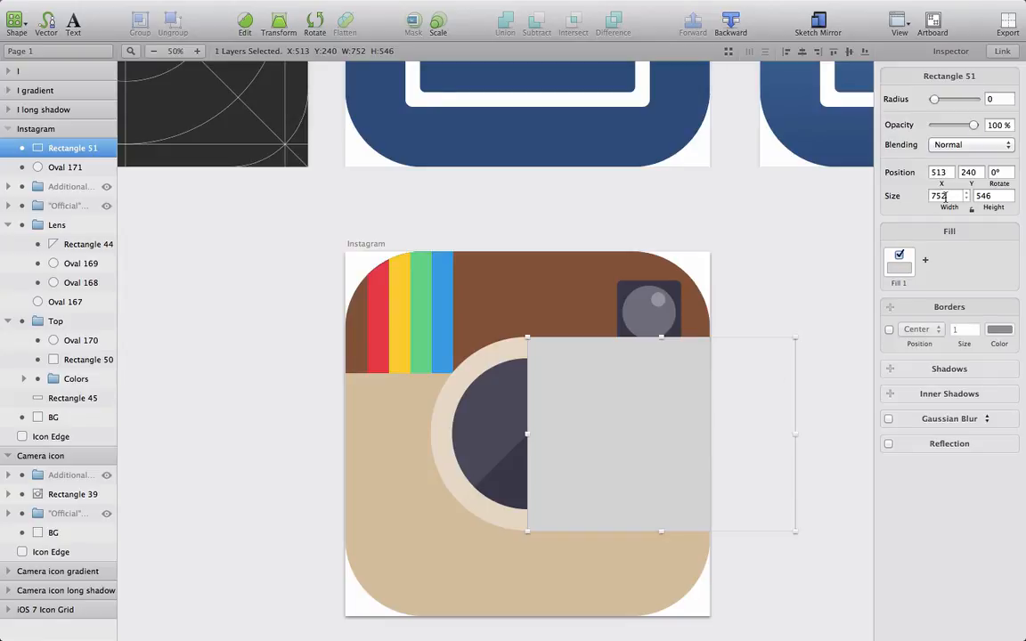
left_click(992, 196)
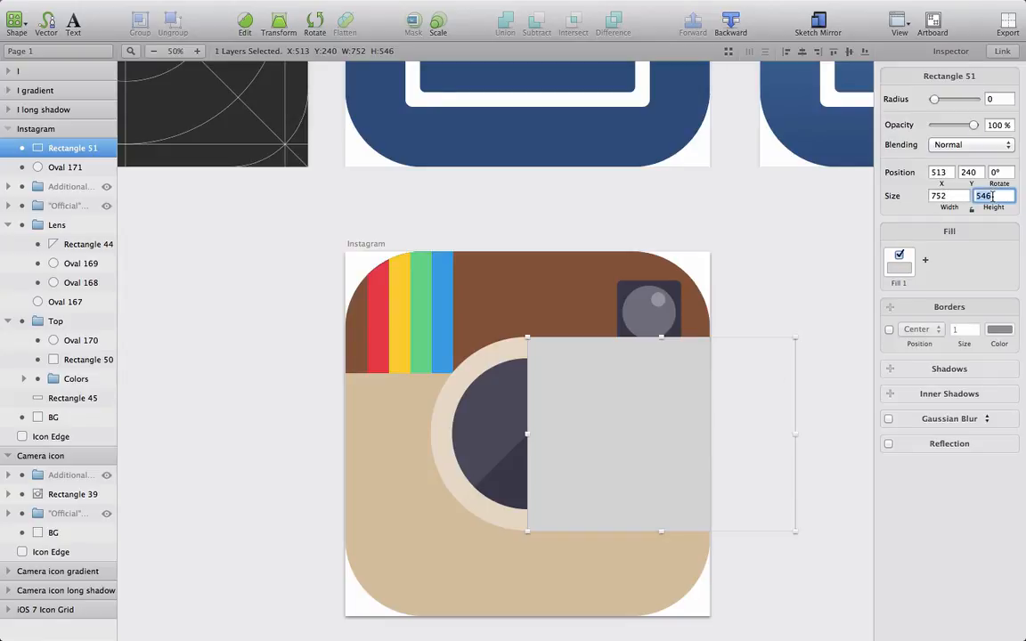
type("5")
key("Return")
left_click(685, 425)
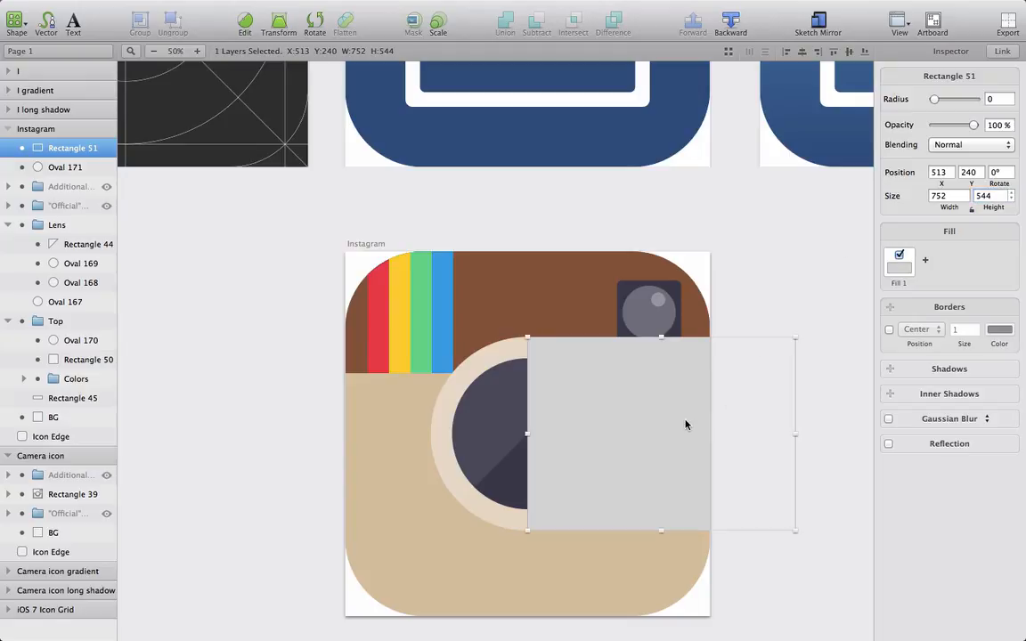
Step: Rotate the rectangle to 315° and move it to about X 316, Y 314, centring its upper-left edge on the lens
left_click(313, 19)
left_click_drag(805, 335, 836, 411)
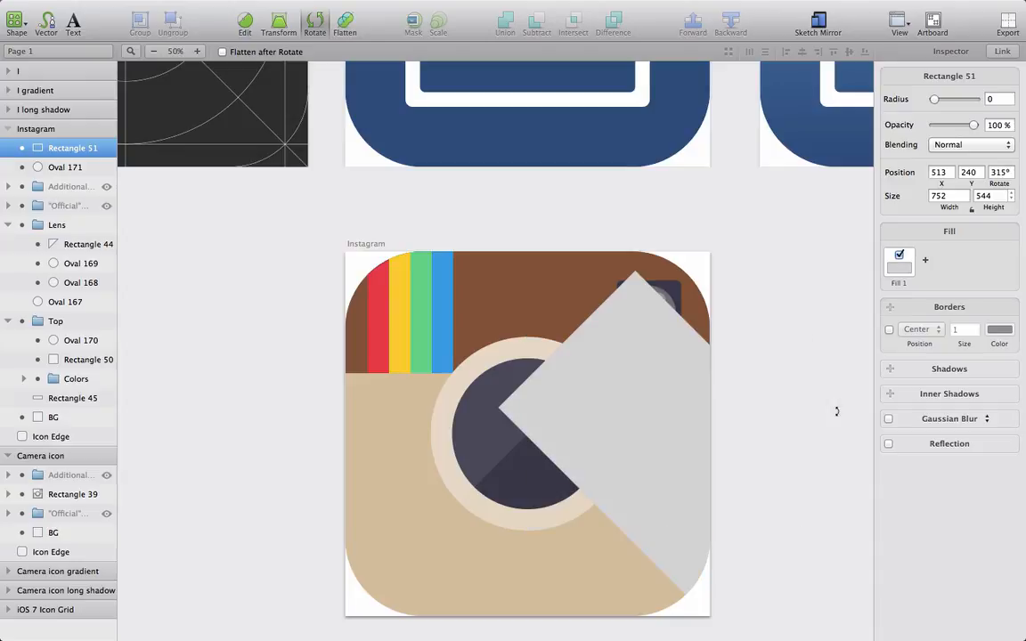
left_click_drag(634, 458, 594, 554)
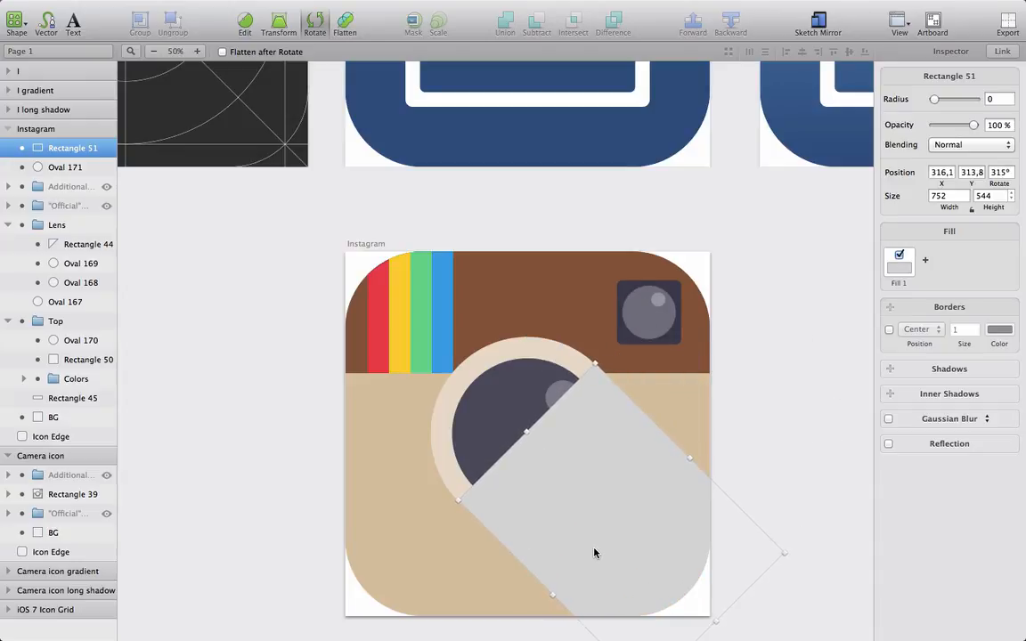
Step: Give the rectangle a linear gradient fill running diagonally from the lens's centre to just beyond the icon's lower-right corner
left_click(899, 267)
left_click(890, 426)
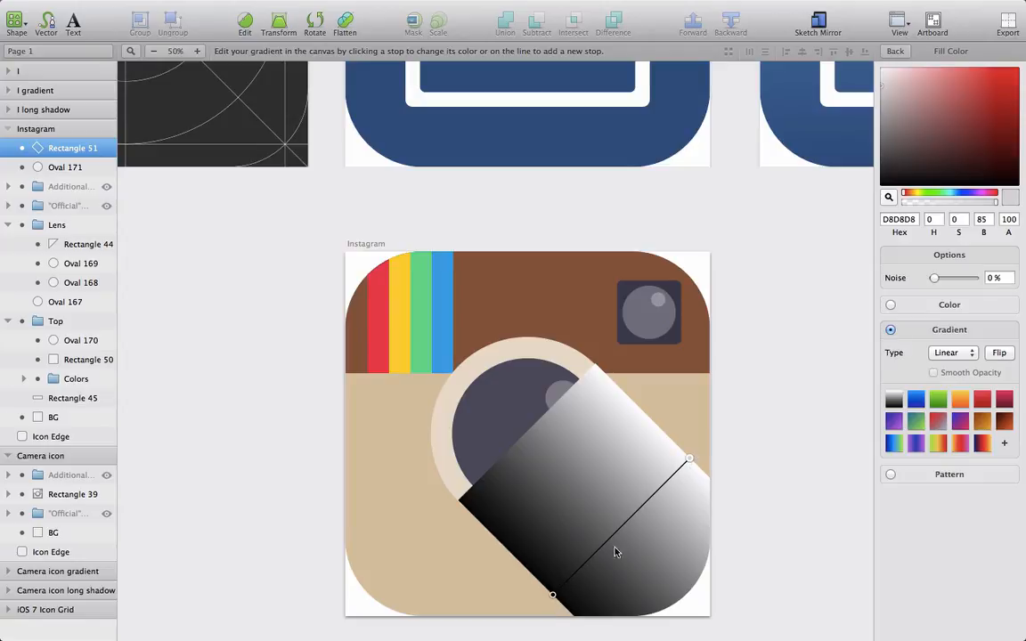
left_click_drag(689, 460, 535, 422)
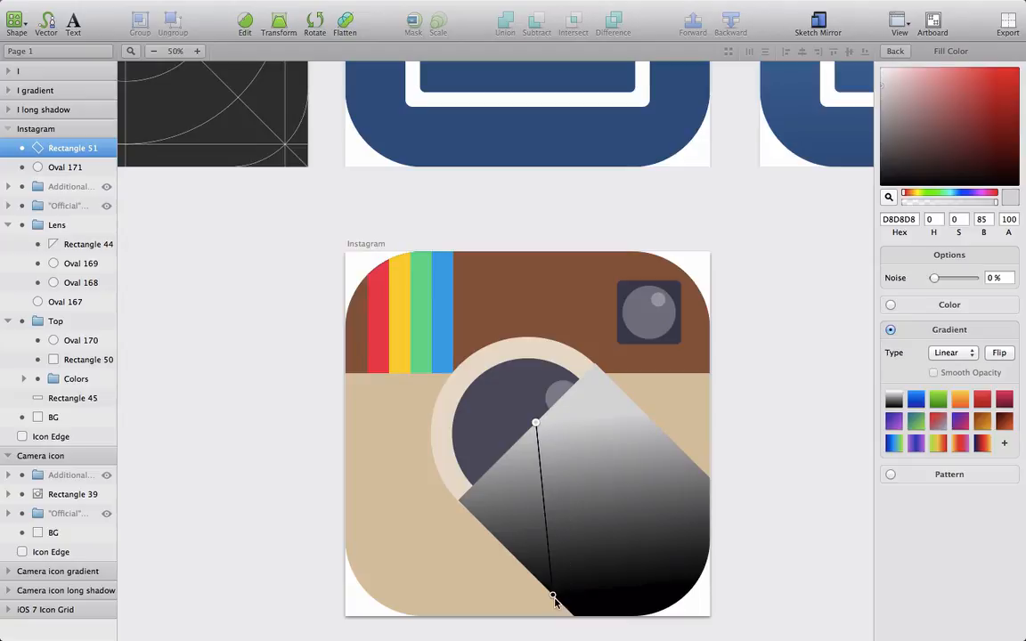
left_click_drag(552, 596, 725, 611)
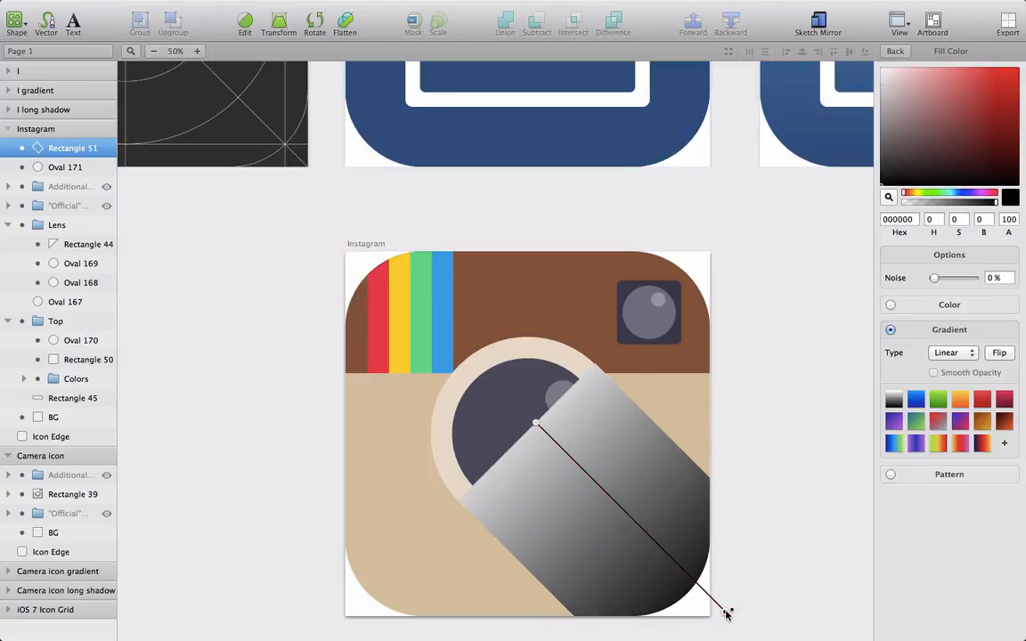
left_click(535, 423)
left_click_drag(536, 423, 527, 432)
scroll(758, 481, "down", 2)
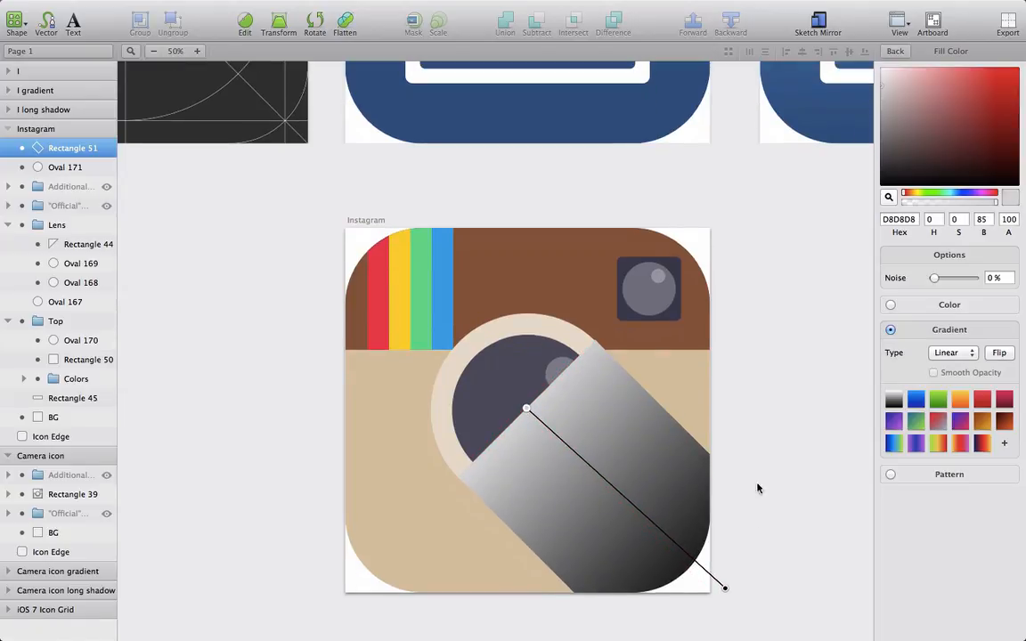
left_click_drag(725, 589, 719, 600)
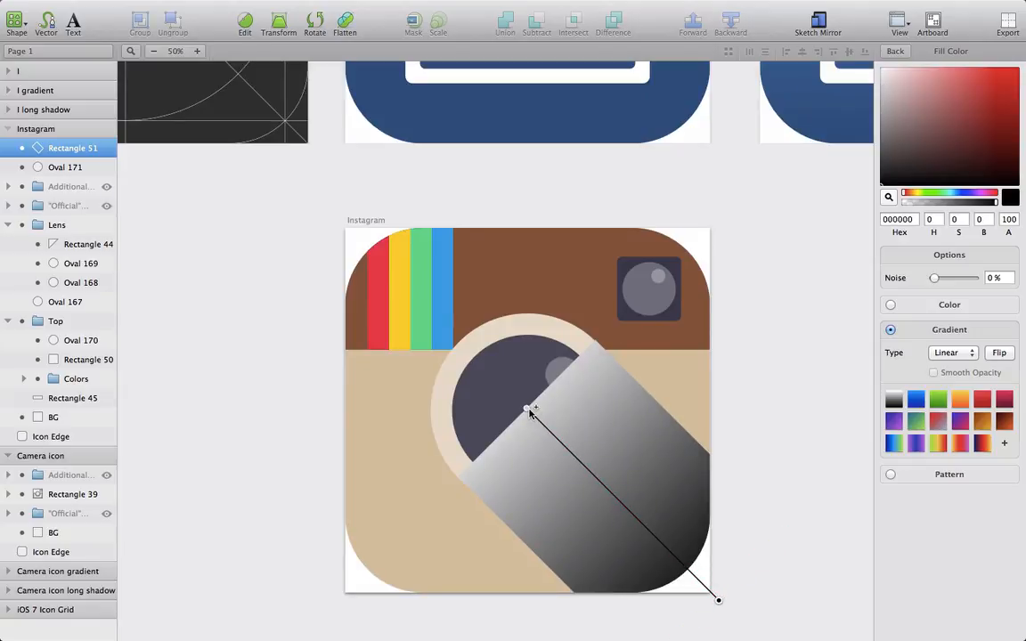
Step: Set the alpha of the gradient's outer stop, near the icon's lower-right corner, to 10
left_click(897, 219)
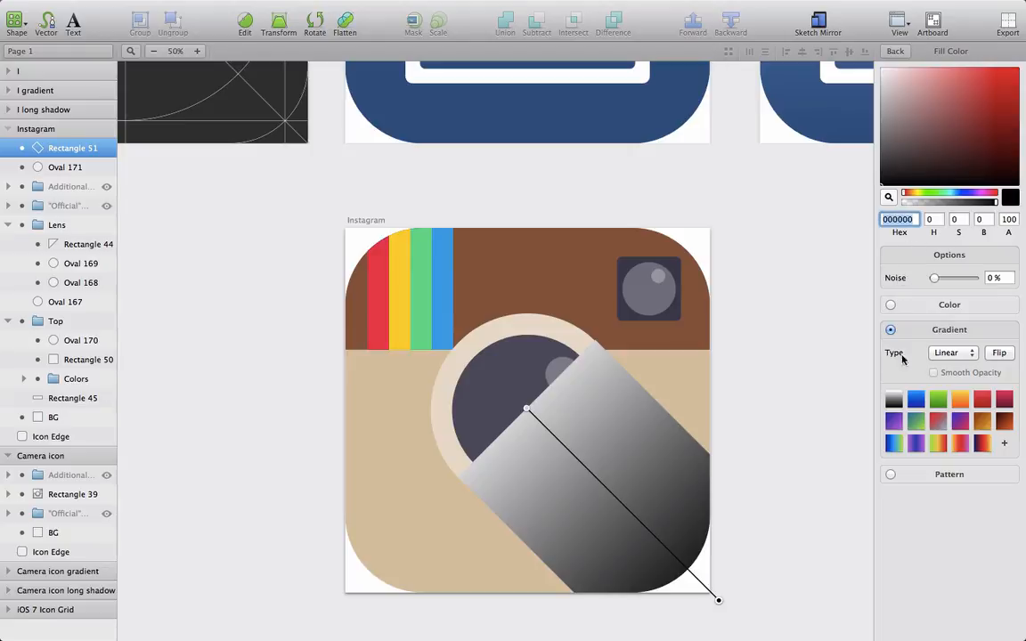
left_click(1008, 220)
type("10")
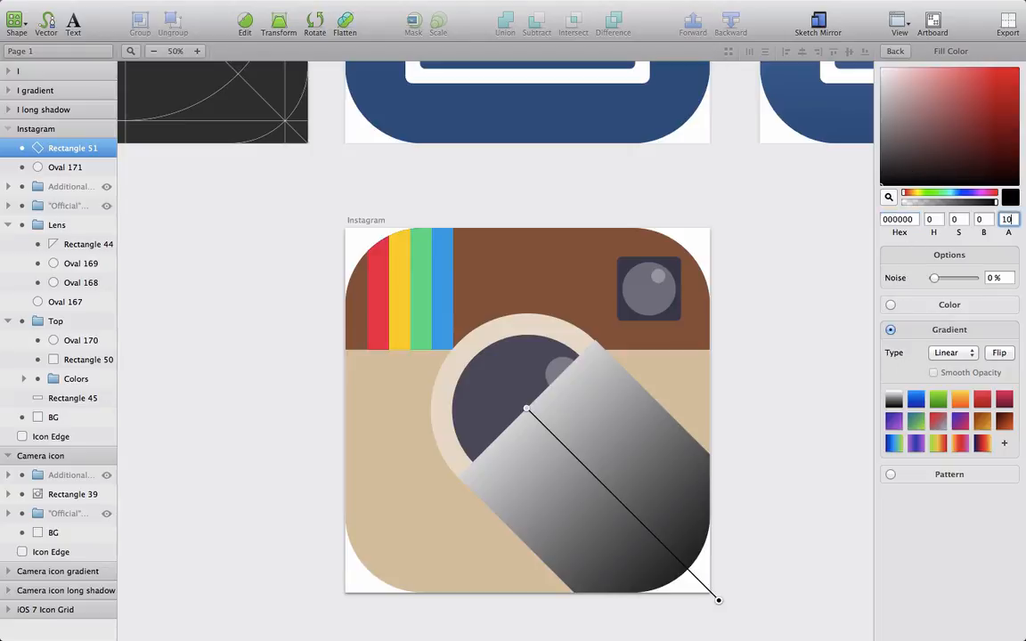
key("Return")
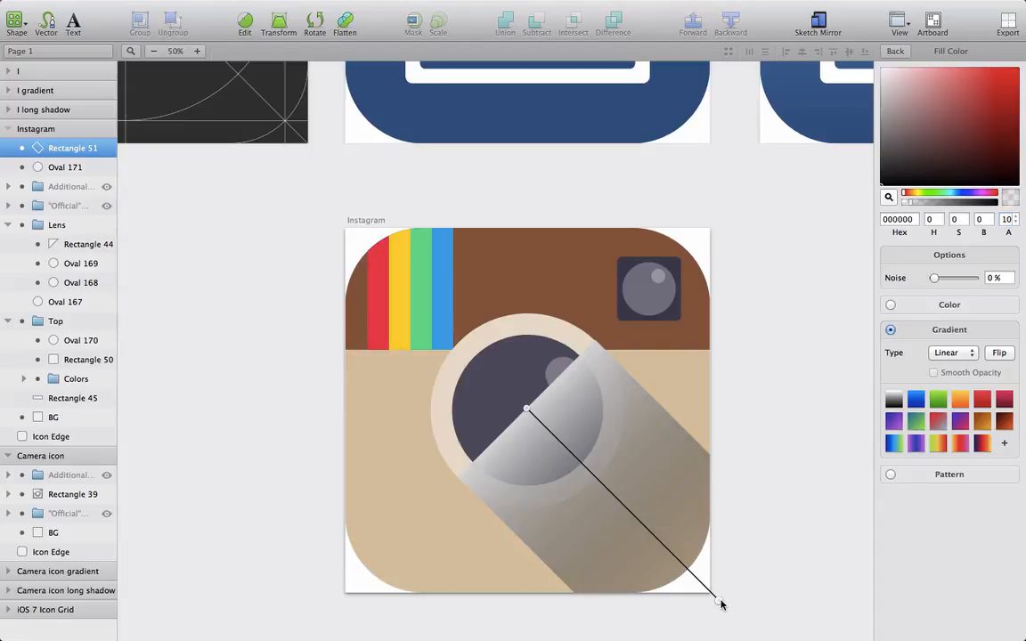
Step: Set the gradient stop at the lens's centre to black 000000 at 10 alpha
left_click(528, 408)
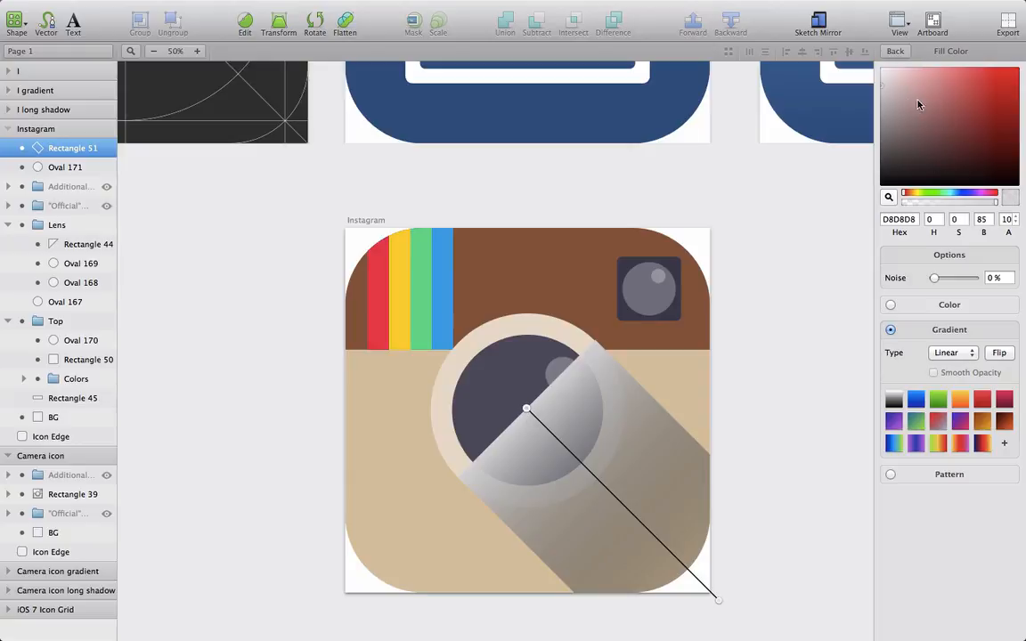
left_click_drag(887, 96, 837, 290)
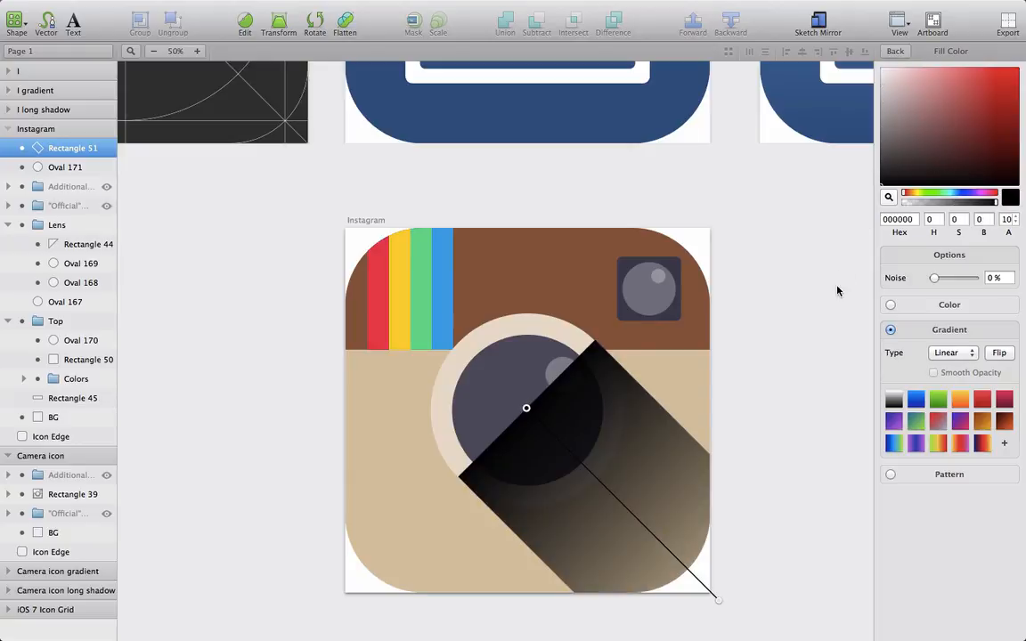
left_click(1007, 220)
type("10")
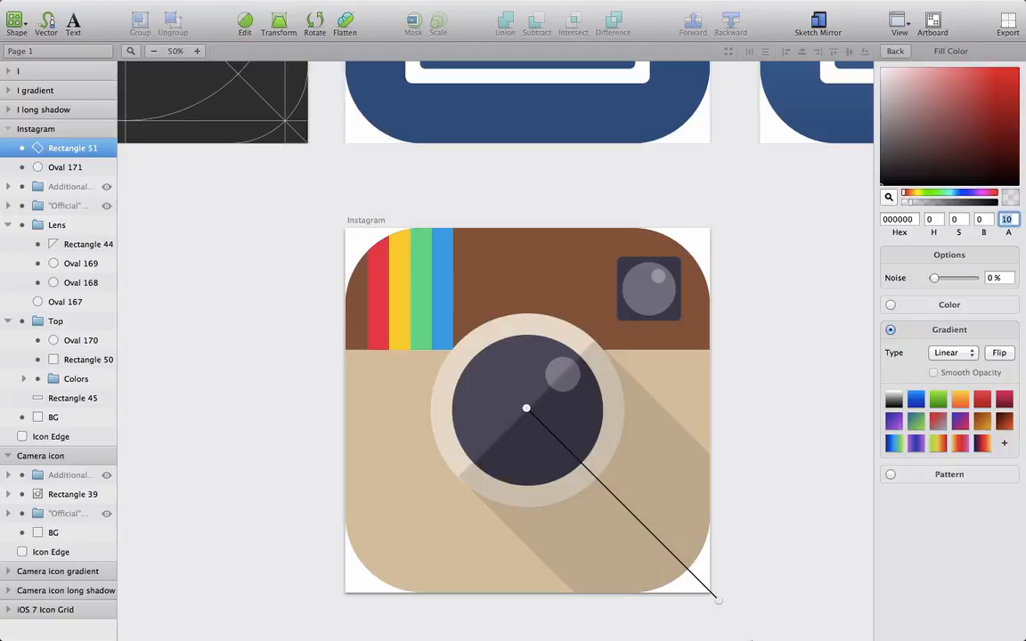
key("Return")
Step: Change the gradient's outer stop to white FFFFFF and finish editing the shadow's fill
left_click_drag(890, 91, 865, 49)
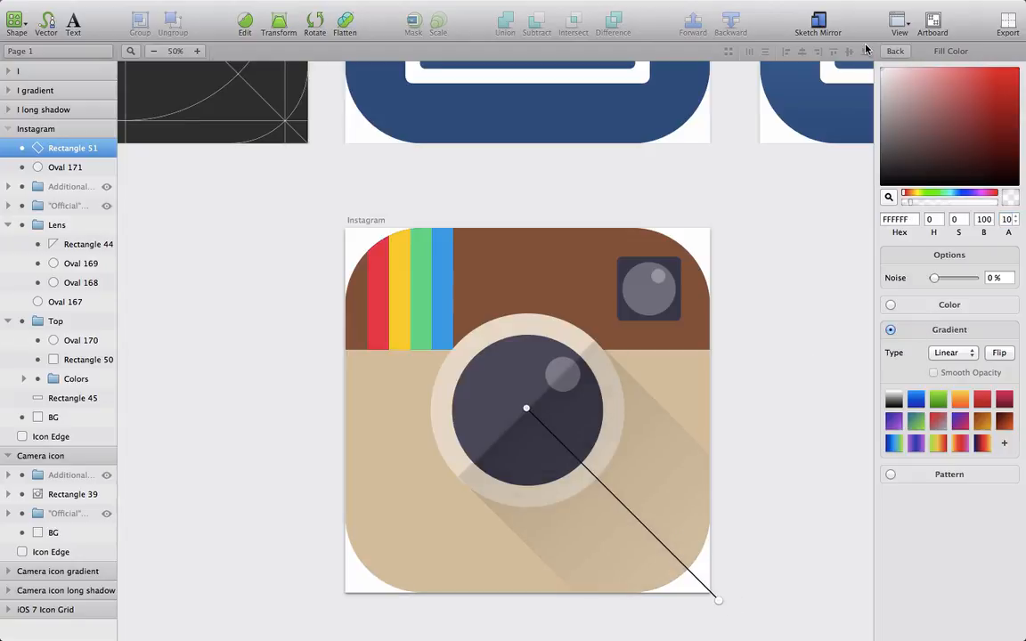
left_click(1007, 218)
left_click(225, 345)
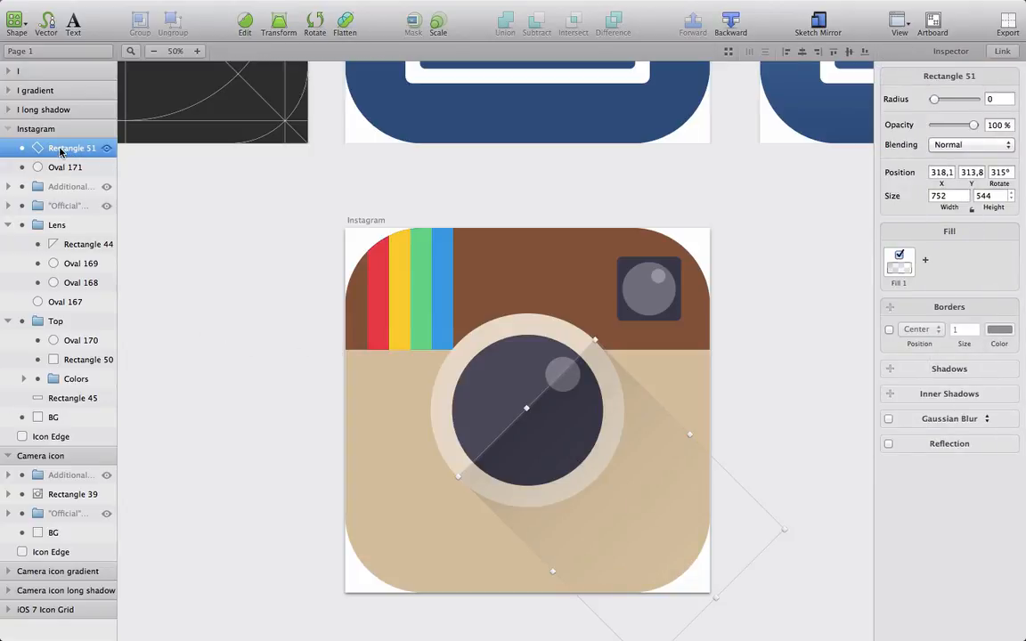
Step: Move the shadow rectangle behind the Lens group, directly above the Top group, and collapse the Lens group
left_click_drag(60, 147, 52, 301)
left_click(7, 206)
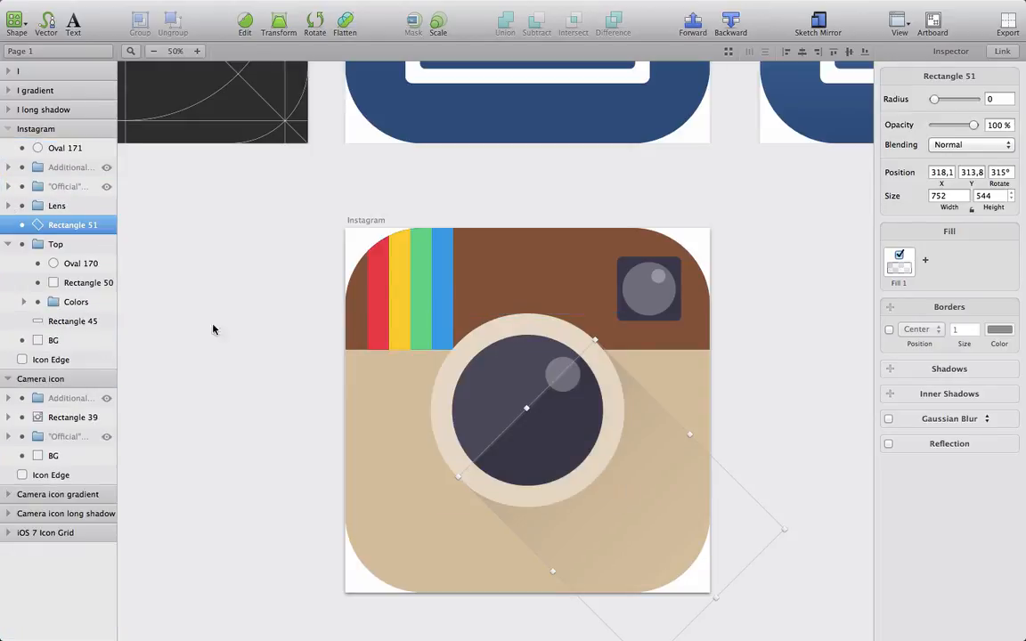
left_click(228, 355)
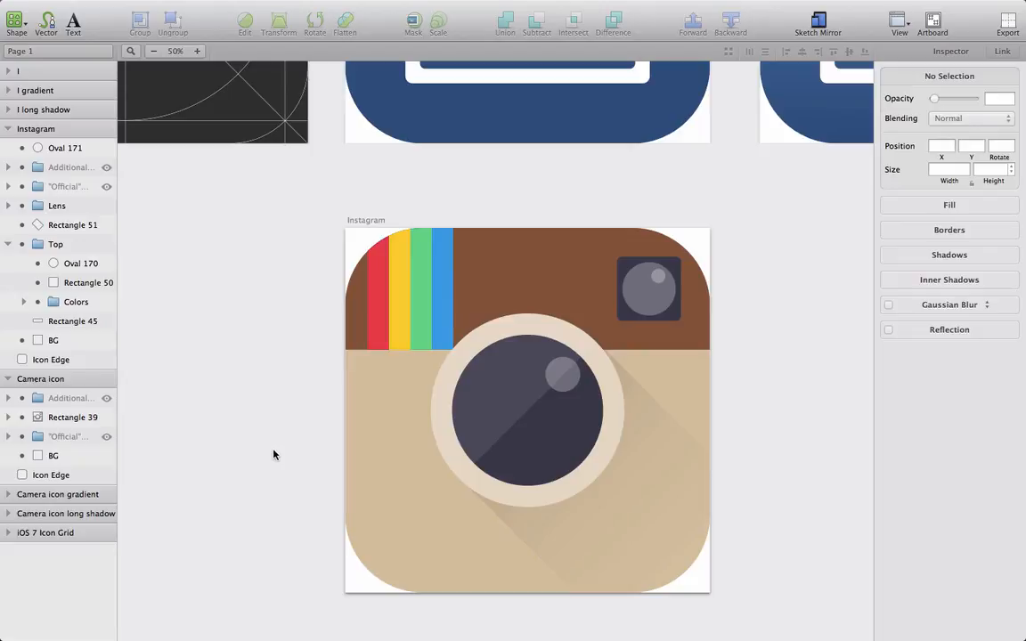
Step: Fine-tune the shadow rectangle's position to about X 321, Y 319 so its upper-left edge is centred on the lens
left_click(198, 51)
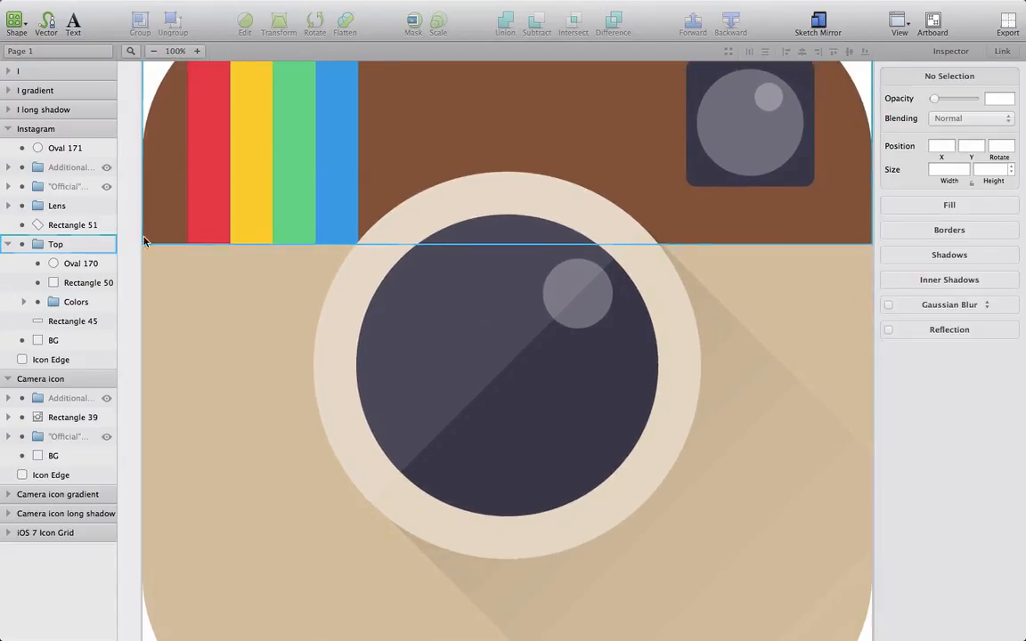
left_click(62, 225)
key("Left")
key("Left")
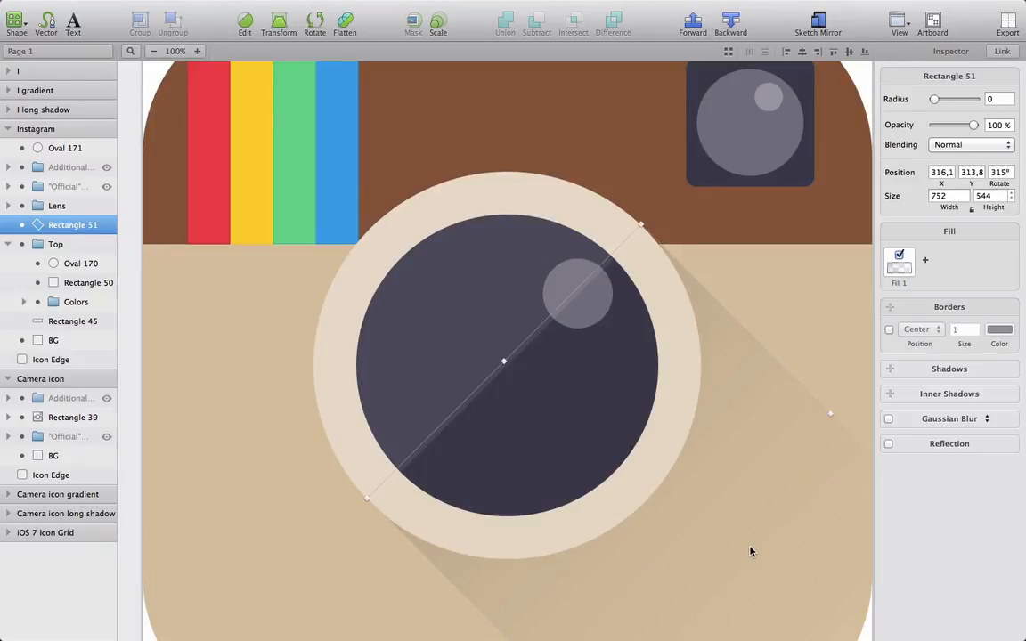
left_click_drag(750, 546, 755, 552)
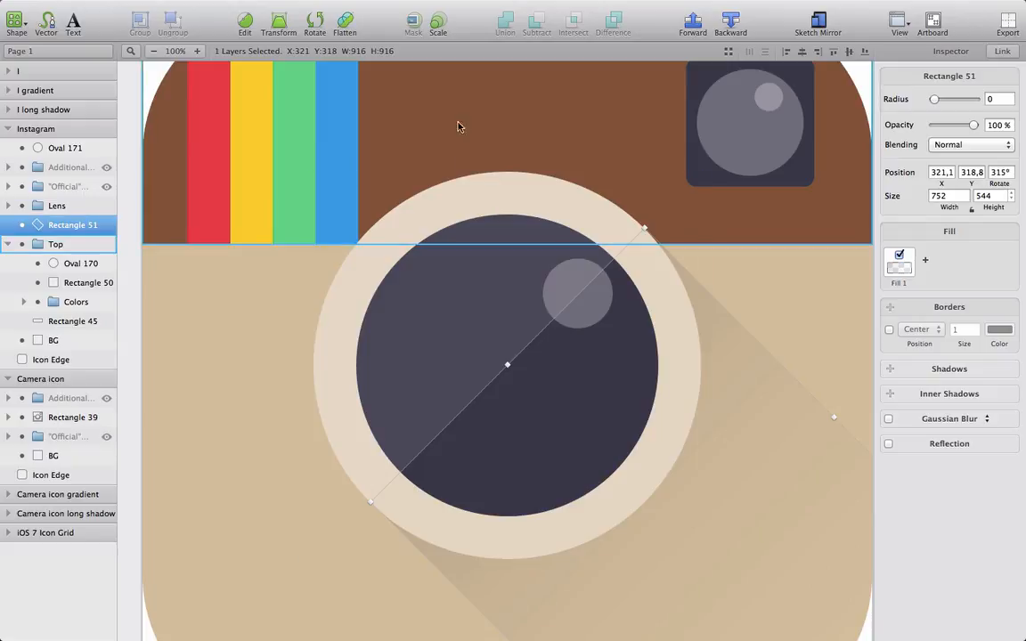
left_click(154, 51)
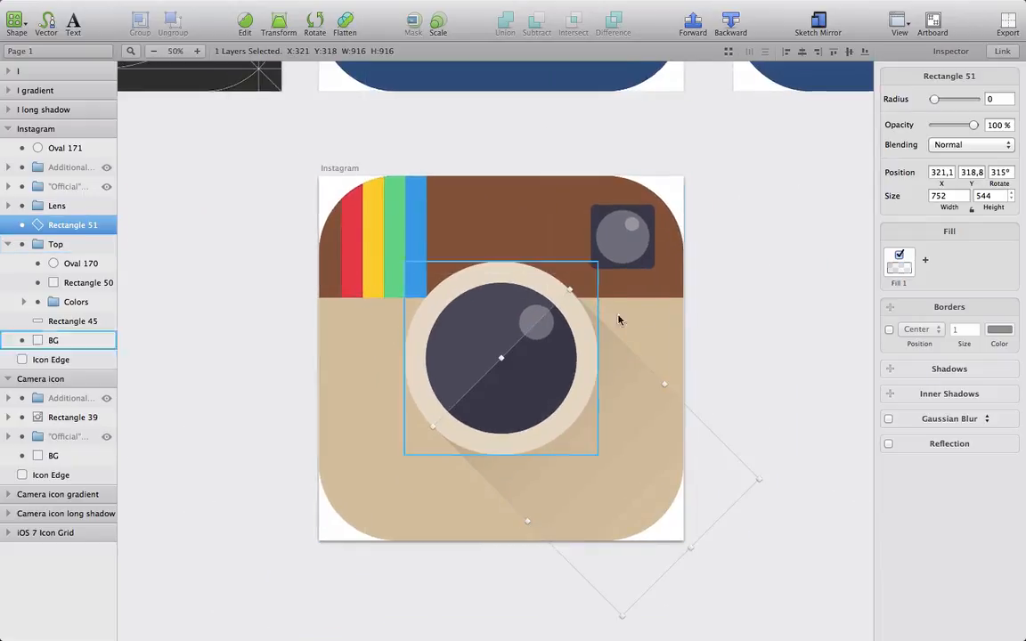
left_click(797, 348)
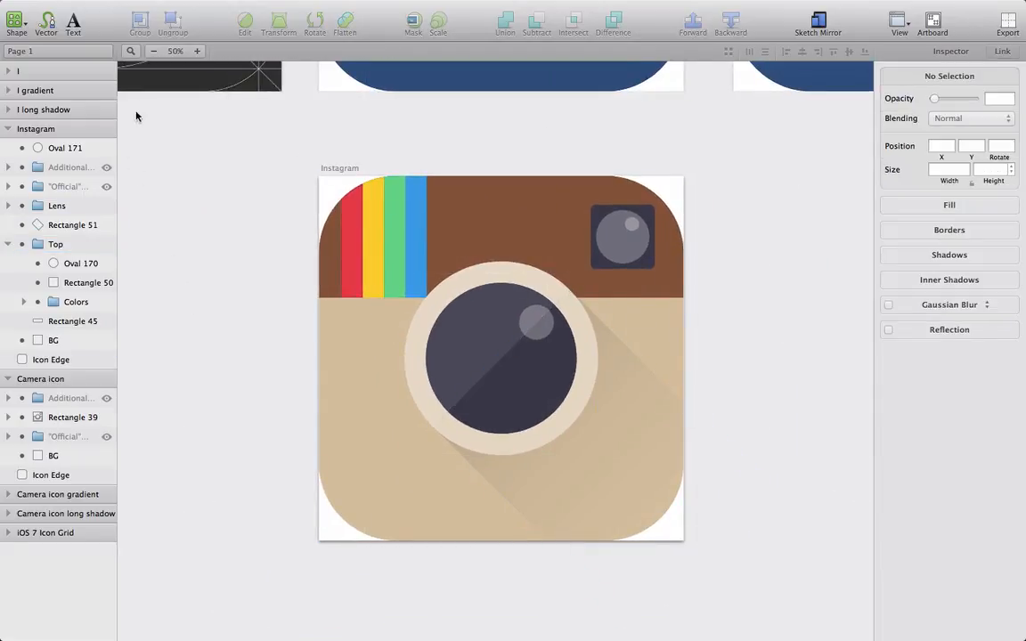
Step: Collapse the layer lists of the Instagram and Camera icon artboards
left_click(153, 54)
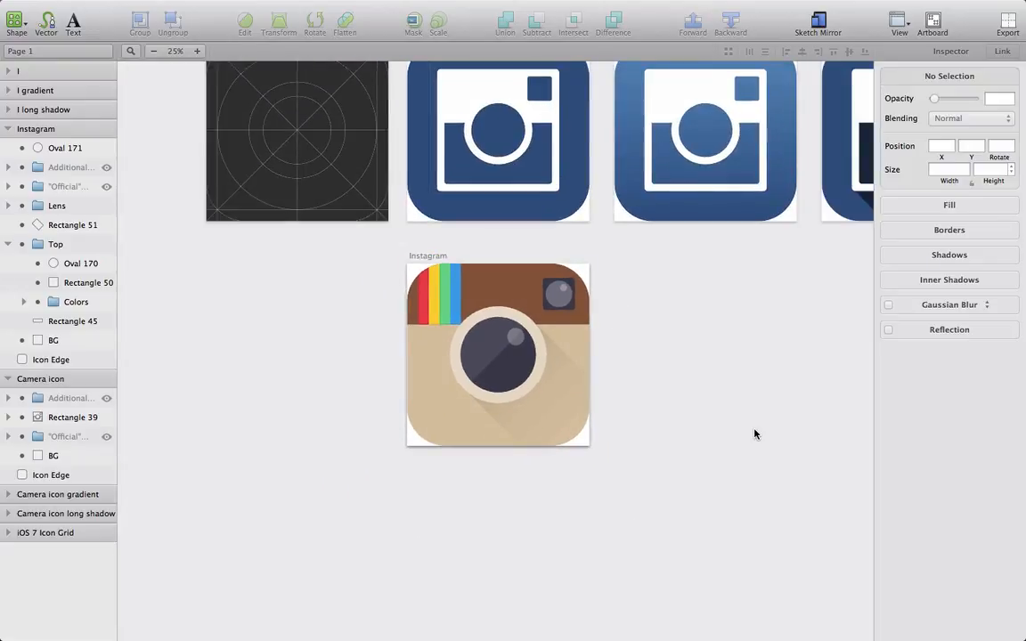
scroll(754, 433, "up", 2)
scroll(754, 433, "right", 2)
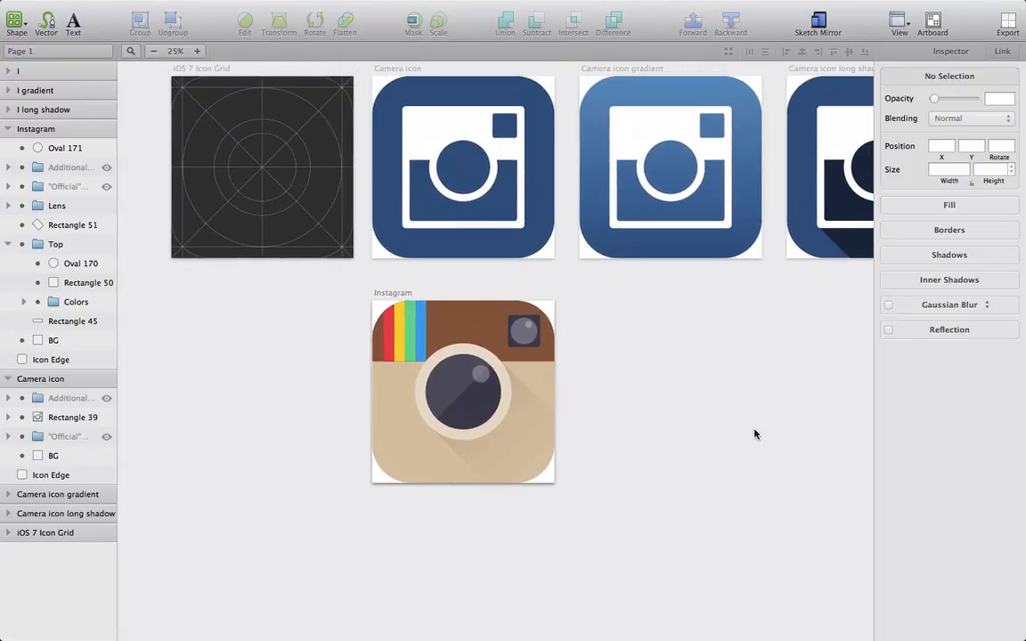
scroll(754, 434, "right", 3)
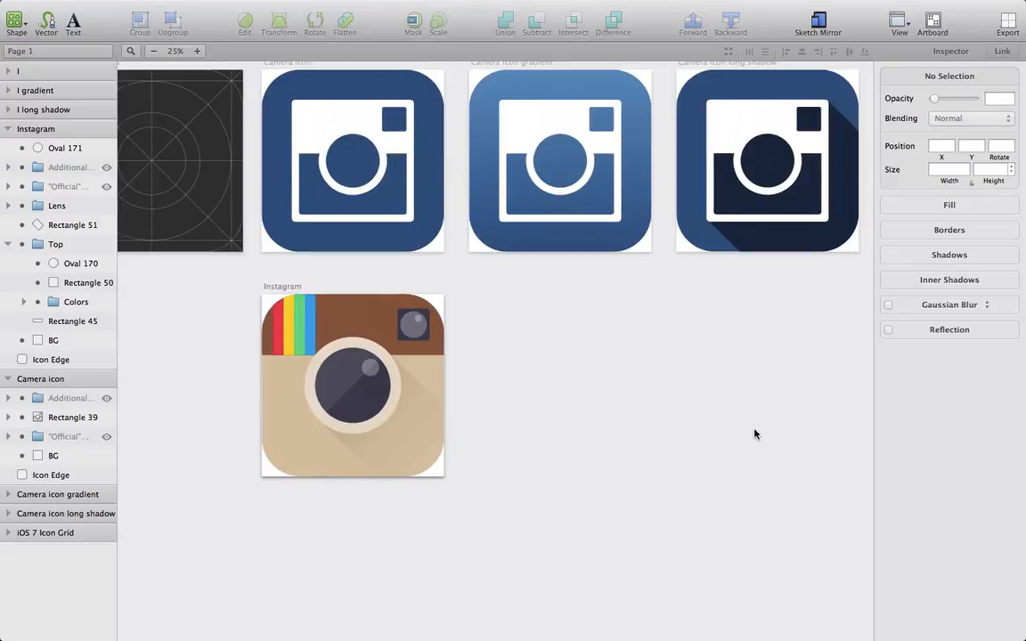
left_click(7, 129)
left_click(9, 148)
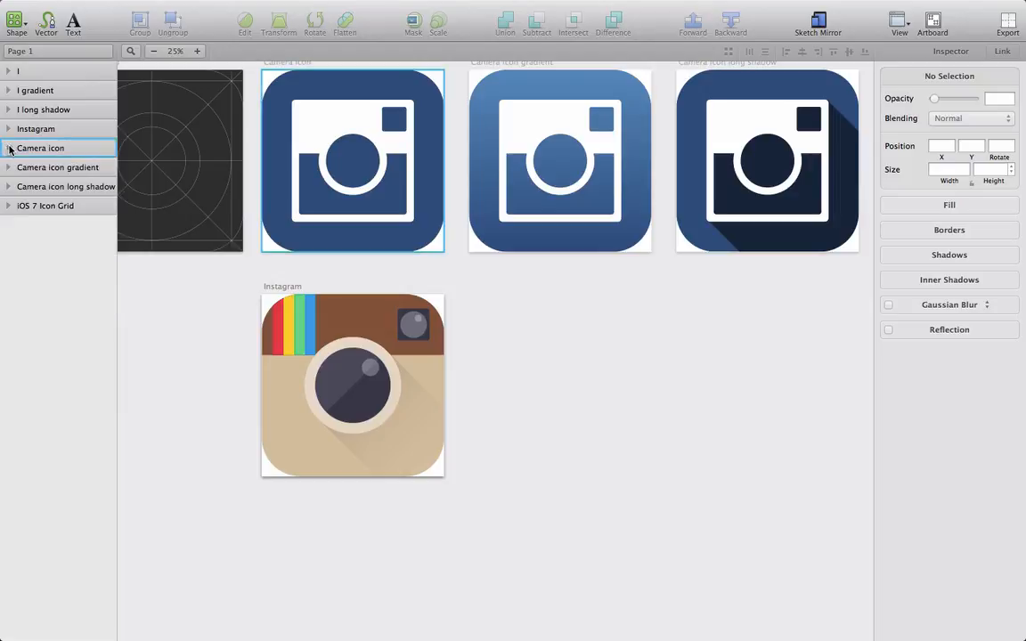
Step: Duplicate the Instagram artboard and place the copy beside the original, below the Camera icon gradient artboard
left_click(38, 129)
key("super+d")
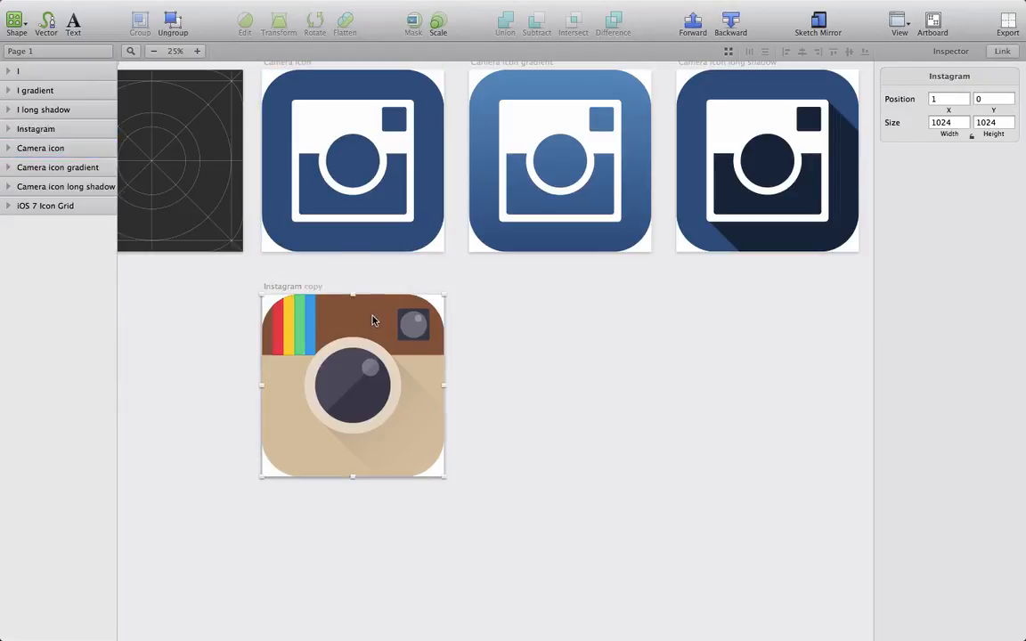
left_click_drag(373, 321, 578, 317)
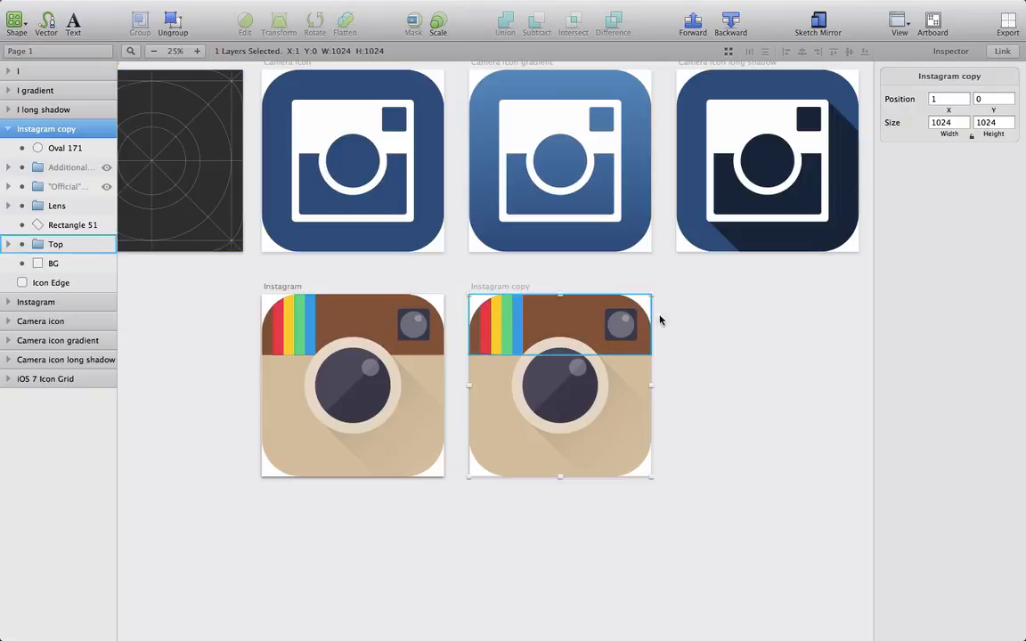
left_click(736, 335)
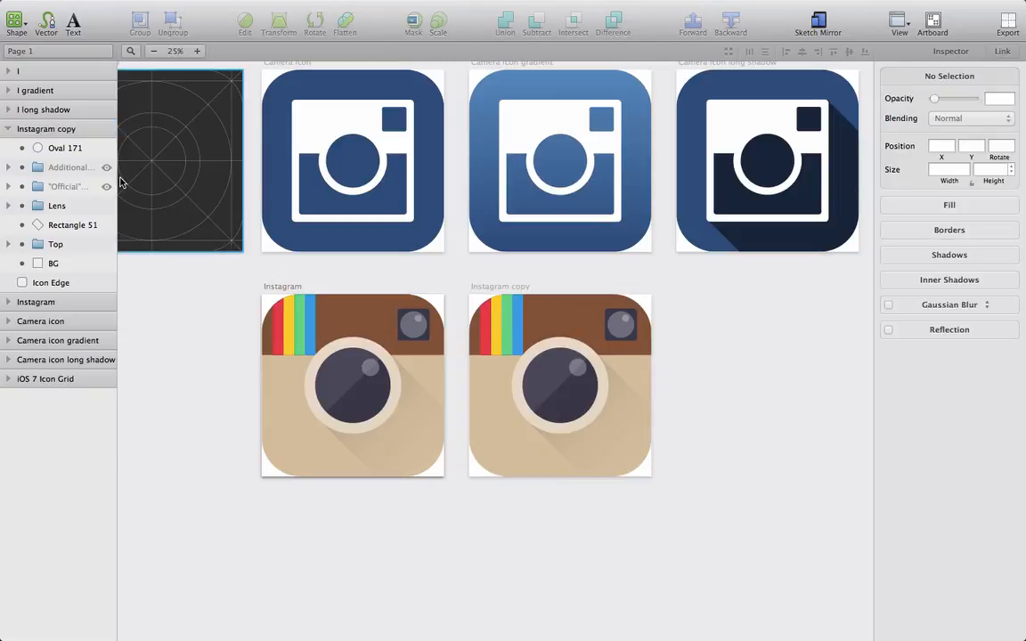
Step: Move the viewfinder's small highlight, Oval 171, into the Instagram copy artboard's Top group, directly above Oval 170
left_click(64, 149)
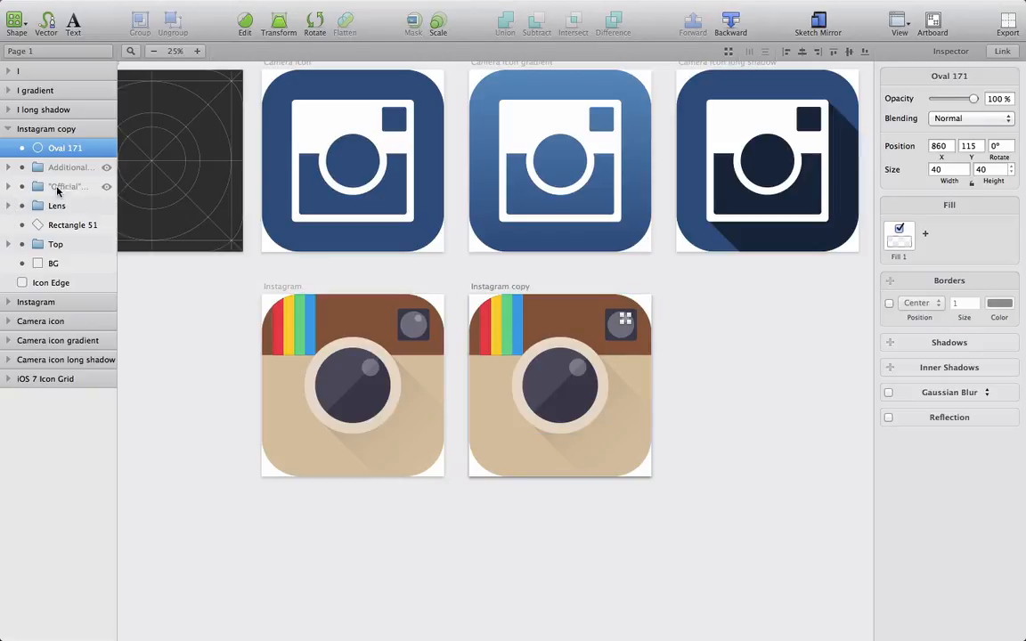
left_click(8, 207)
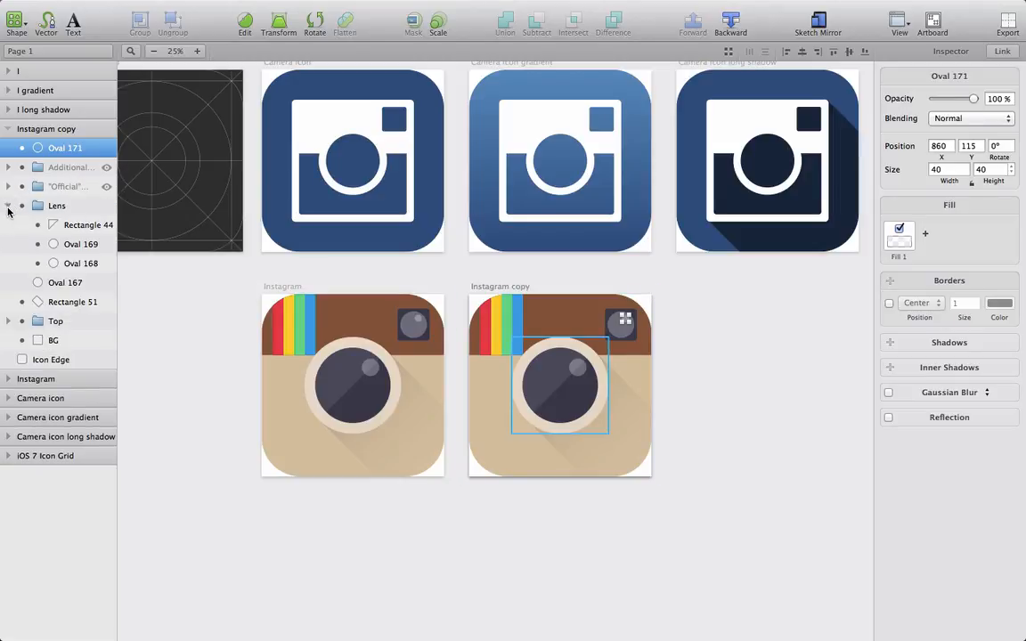
left_click(8, 206)
left_click(54, 261)
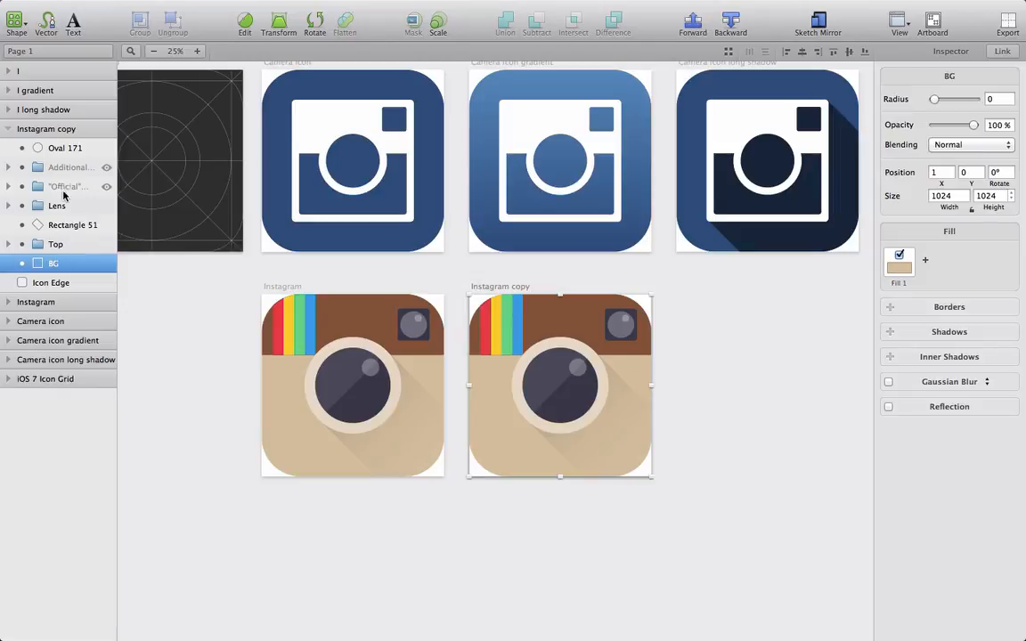
left_click(65, 148)
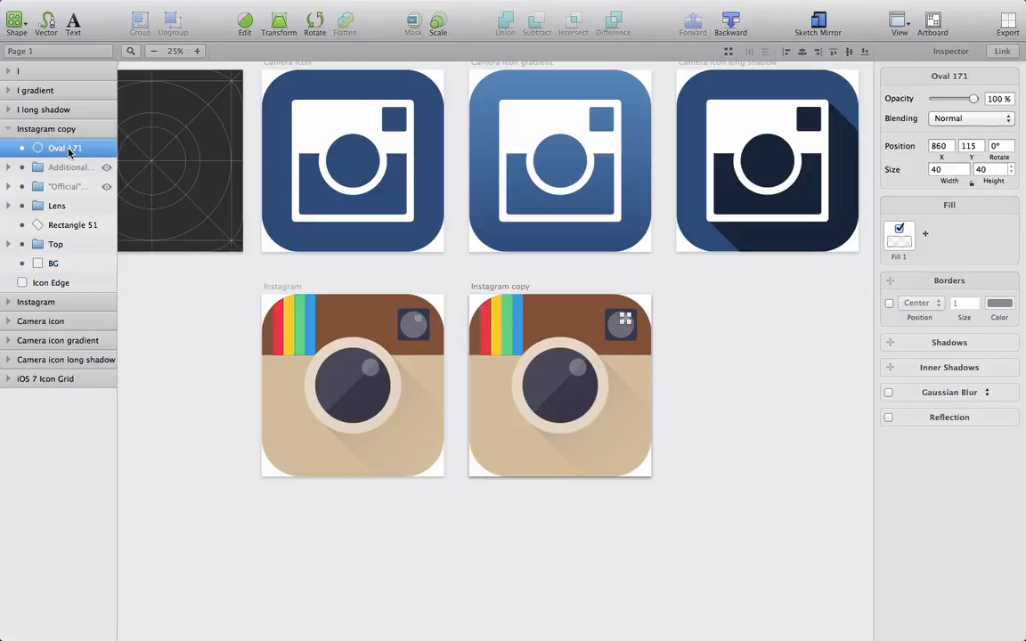
left_click(611, 318)
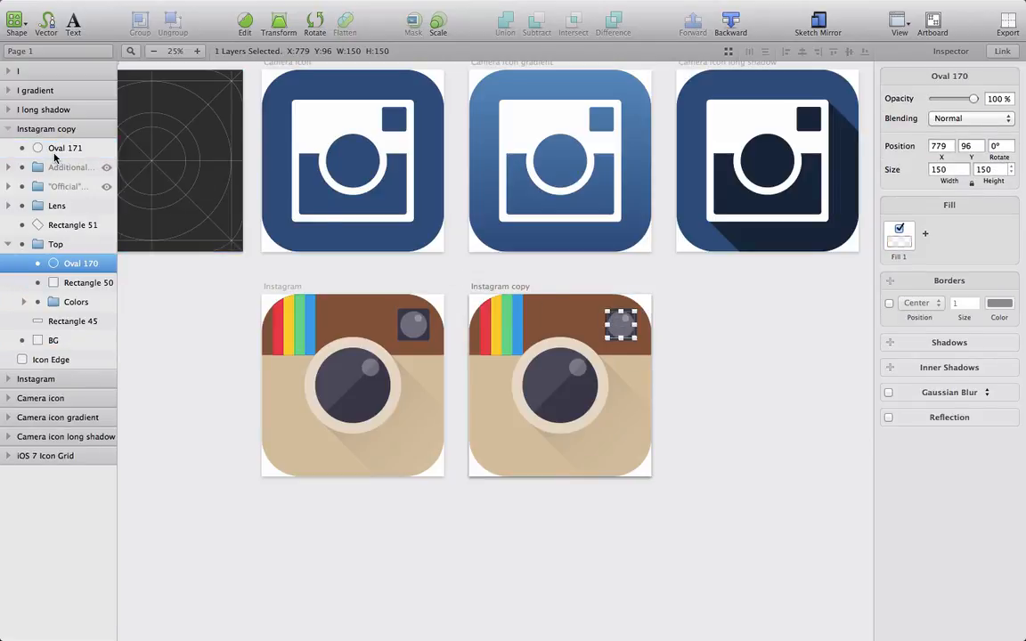
left_click(64, 148)
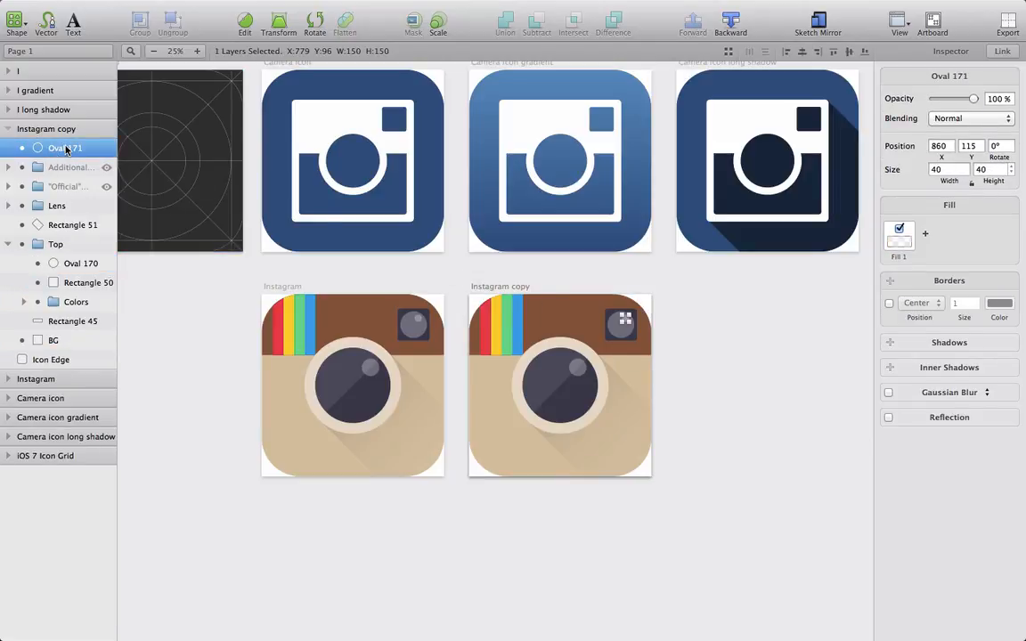
left_click_drag(67, 259, 68, 254)
Step: Group Oval 171, Oval 170 and the viewfinder square within the Top group and name the group "View finder"
left_click(71, 283, "shift")
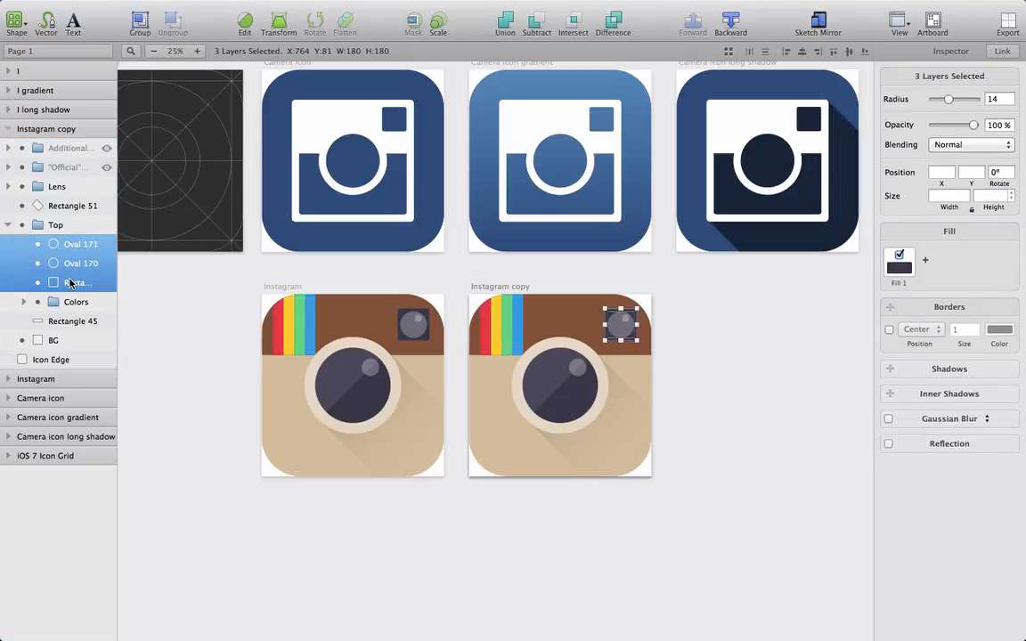
key("super+g")
double_click(86, 245)
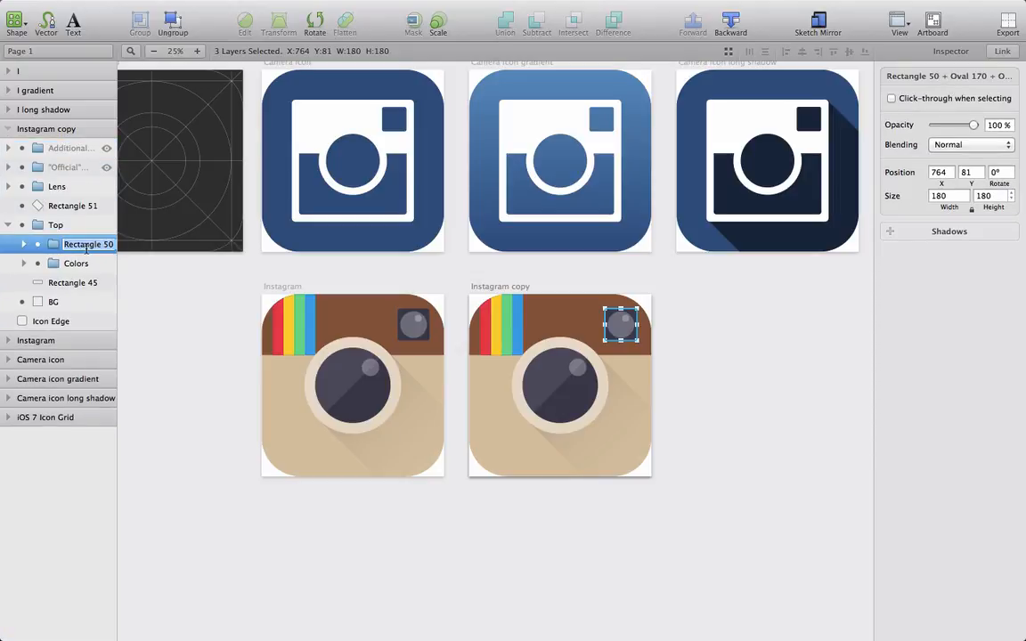
type("View finder")
left_click(147, 325)
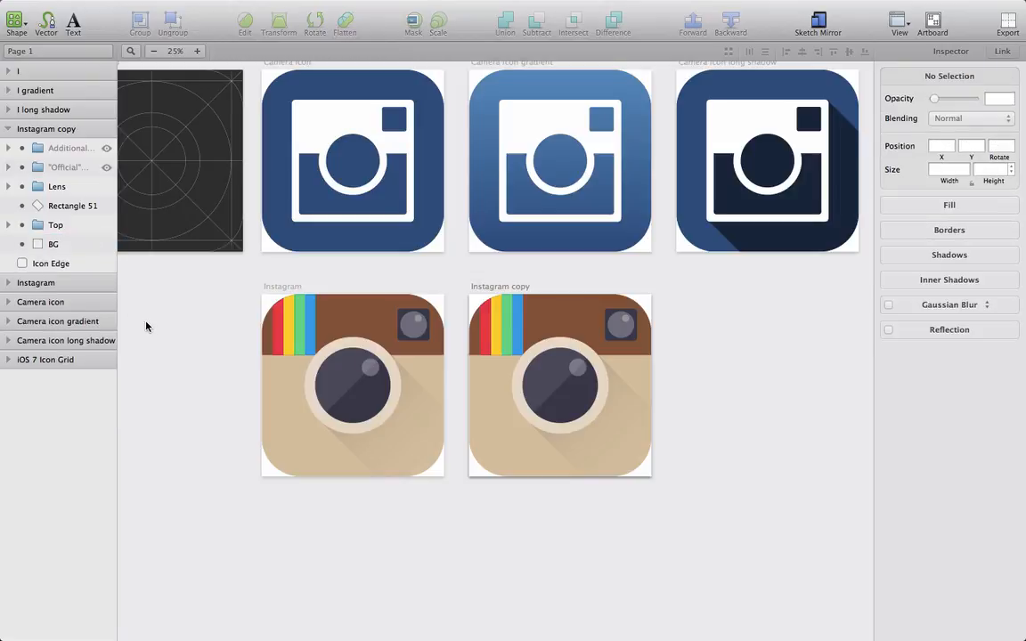
Step: Rename the Rectangle 51 layer of the Instagram copy artboard as "Shadow"
left_click(62, 205)
double_click(59, 205)
type("Shadow")
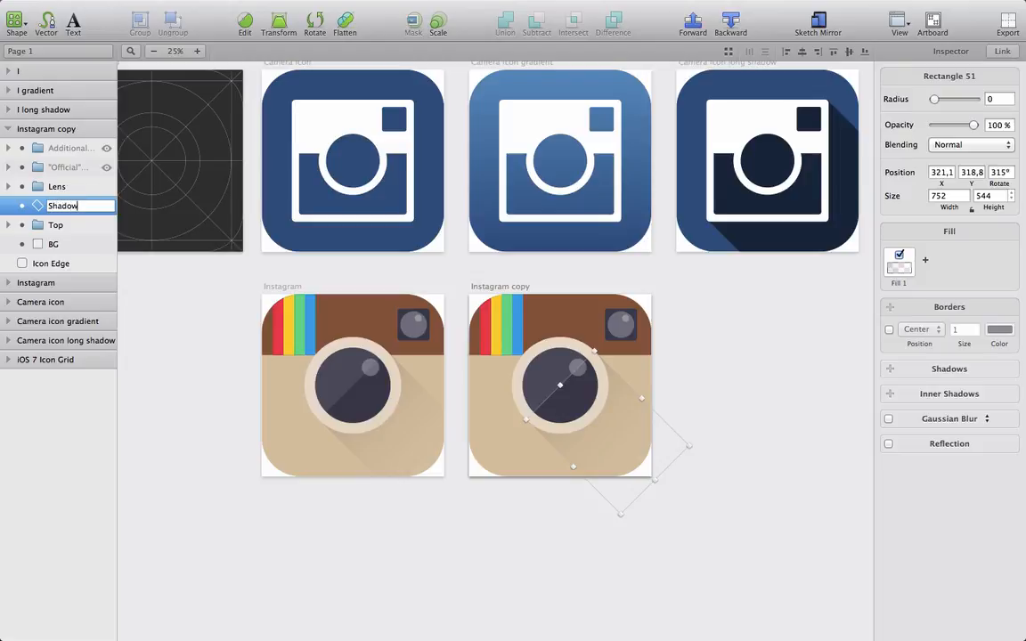
left_click(164, 322)
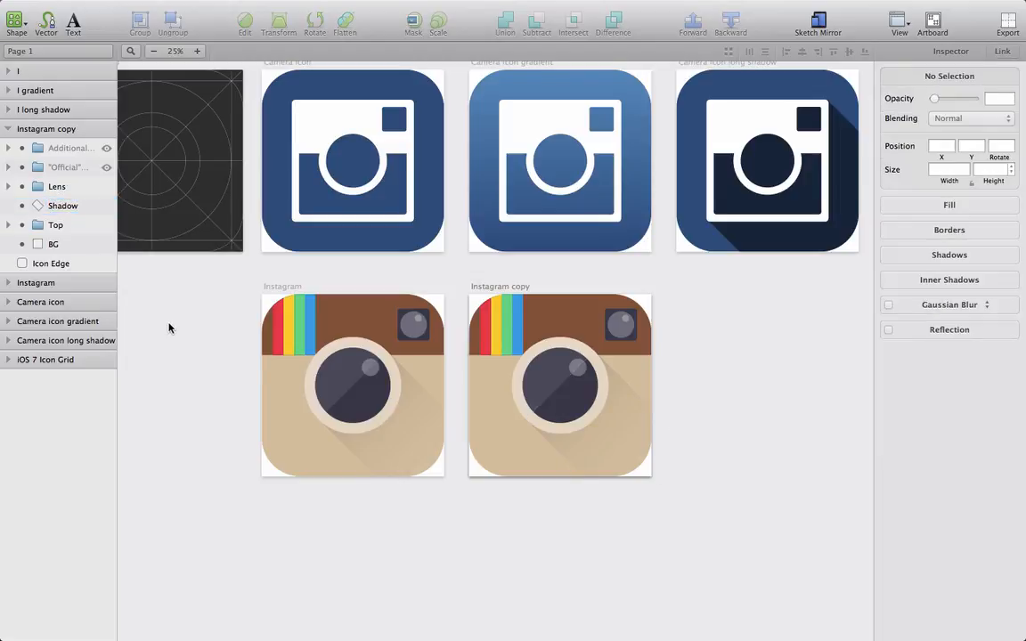
Step: In the original Instagram artboard, move Oval 171 into the Top group and group it with Oval 170 and the viewfinder square
left_click(7, 283)
left_click_drag(51, 302, 70, 416)
left_click(85, 435, "shift")
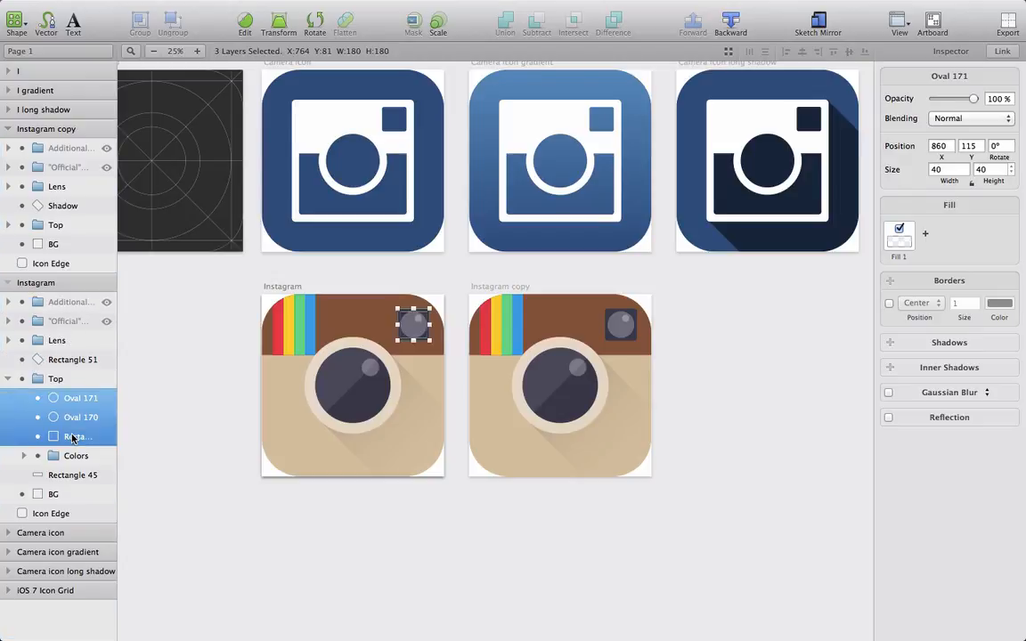
key("super+g")
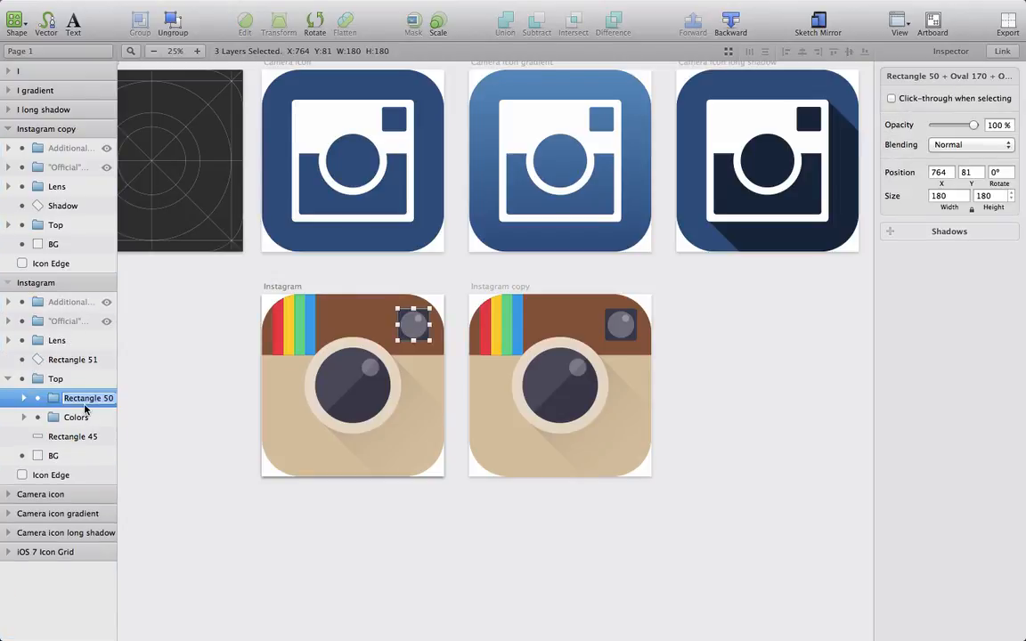
Step: Rename the original Instagram artboard's new viewfinder group as "Viewfinder"
double_click(85, 405)
type("Viewfind")
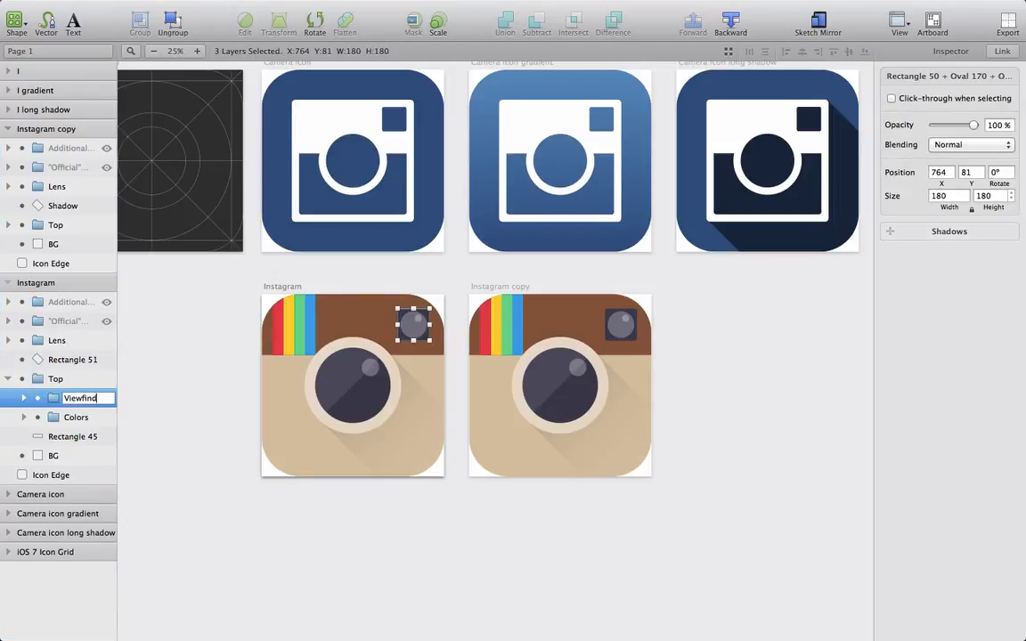
type("er")
key("Return")
Step: Rename the original Instagram artboard's Rectangle 51 layer as "Shadow" and collapse that artboard's layer list
left_click(73, 360)
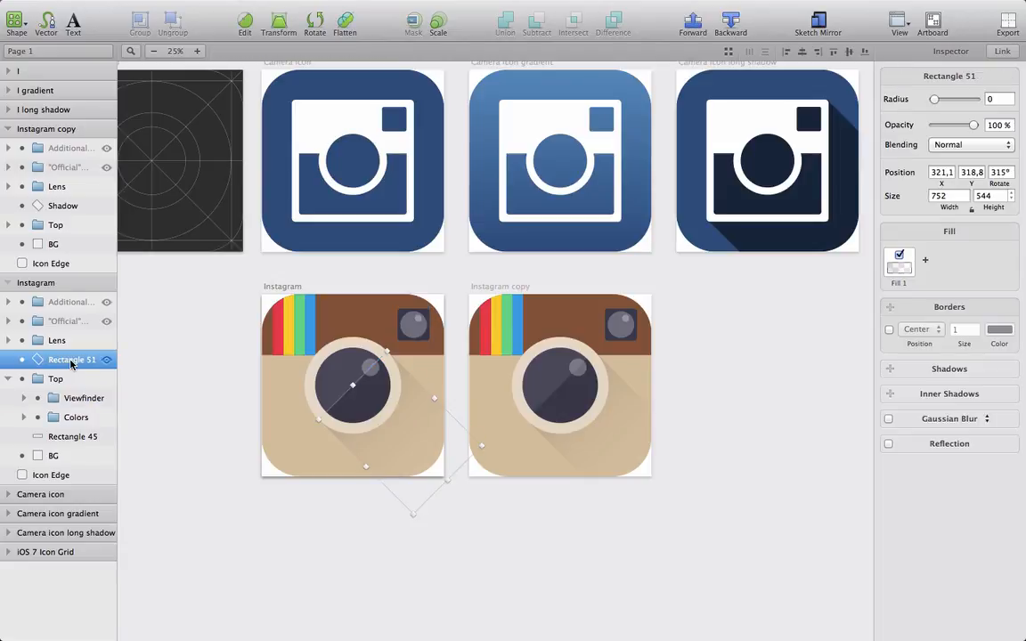
double_click(71, 361)
type("Sha")
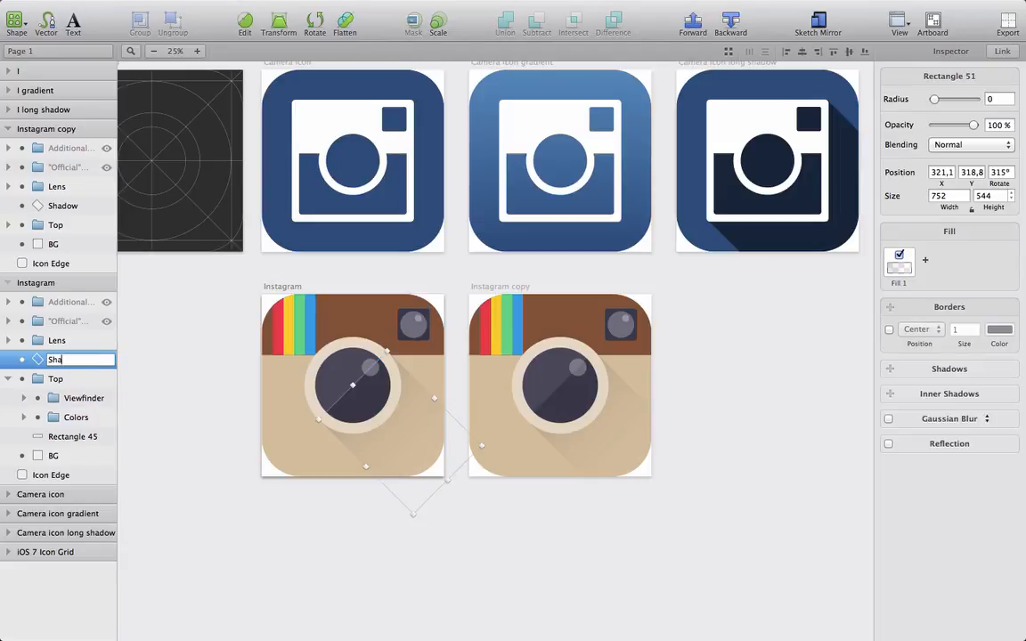
type("dow")
left_click(175, 379)
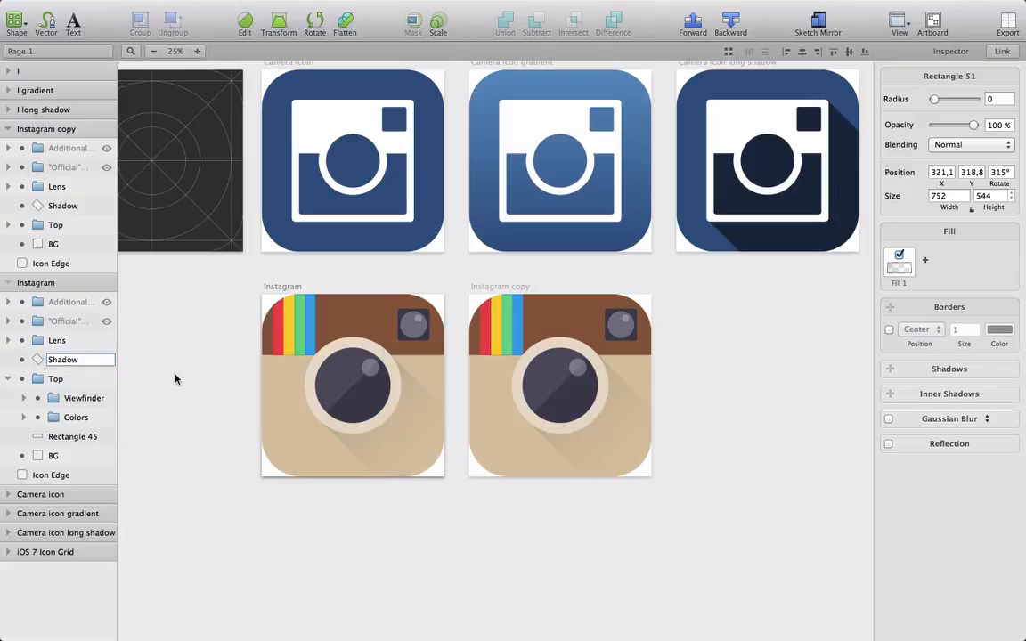
left_click(8, 282)
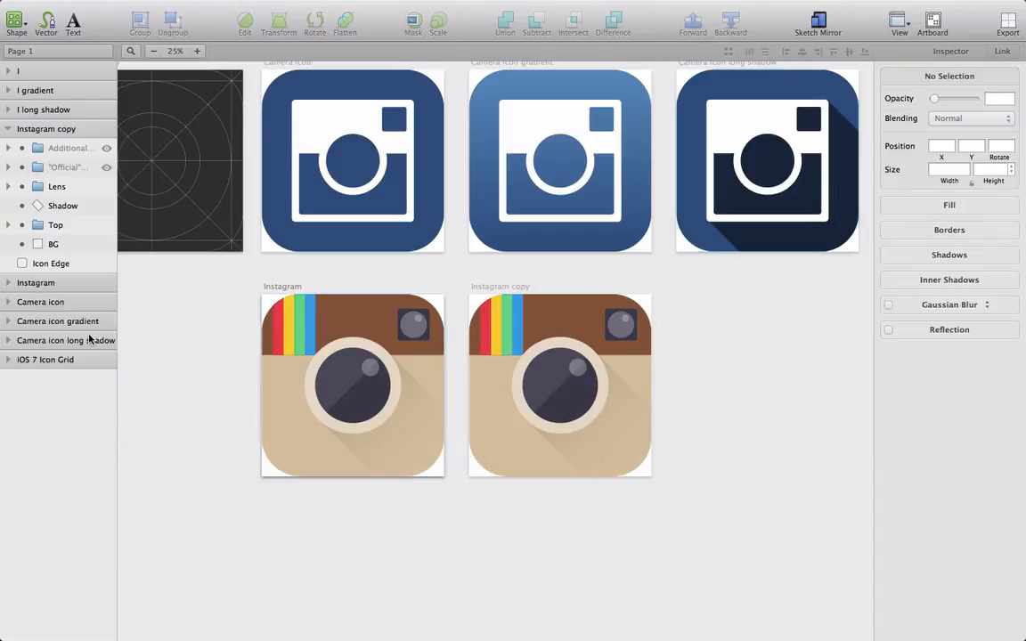
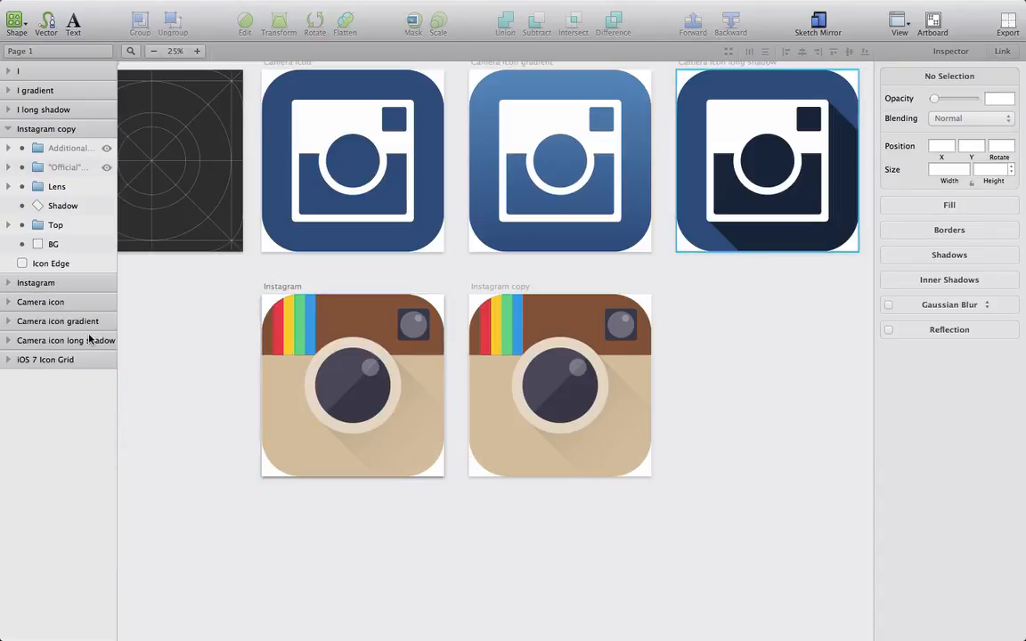
Step: Duplicate the Instagram copy artboard's BG and Icon Edge layers just below the Top group and group the duplicates
left_click(53, 262)
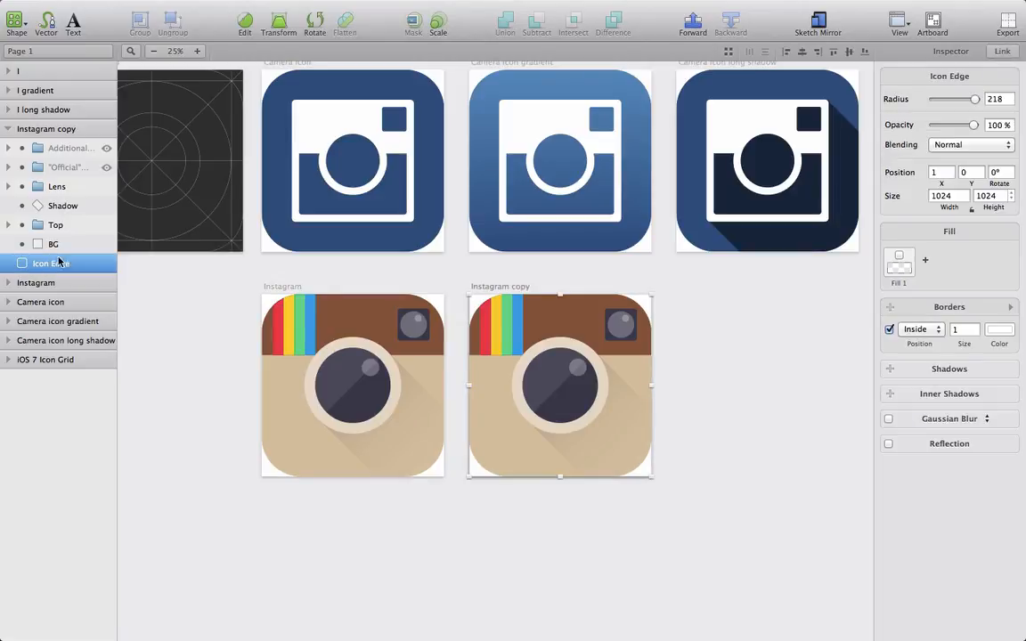
left_click(73, 246, "shift")
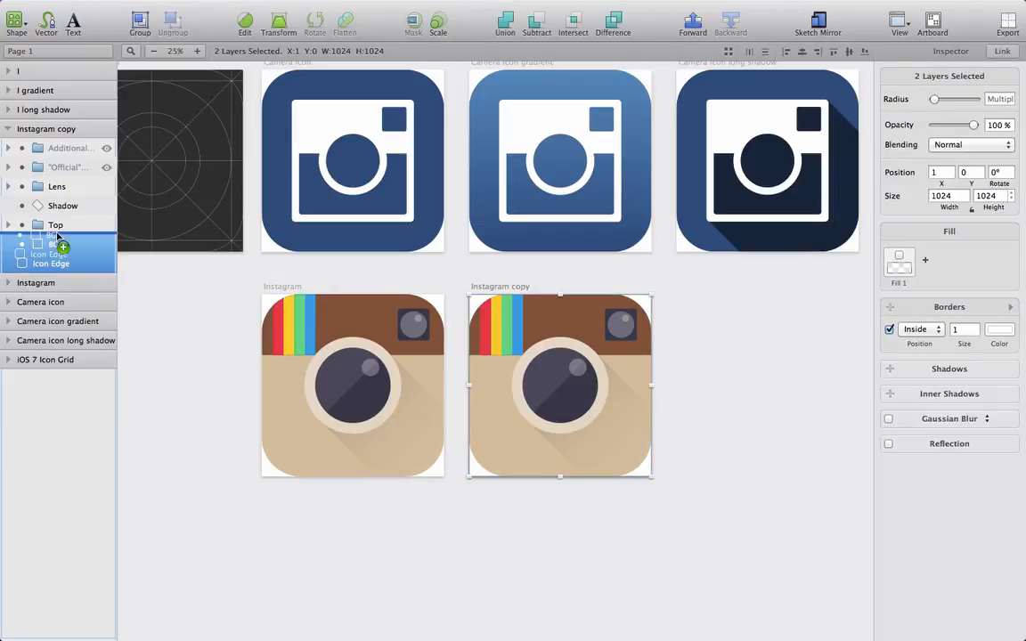
key("super+d")
key("super+g")
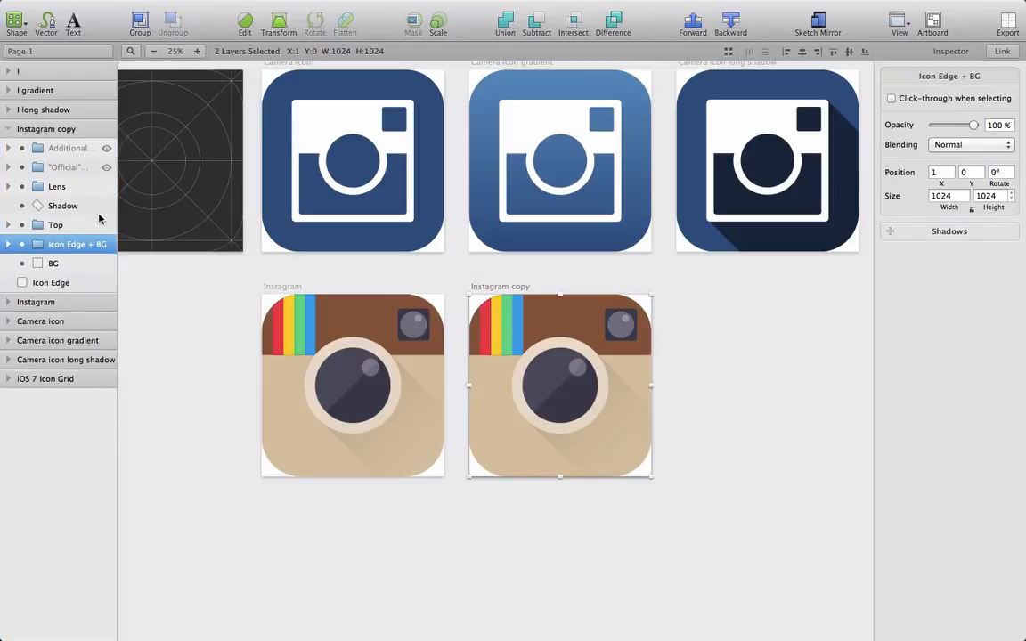
Step: Hide the Icon Edge + BG group and add a second fill to the BG layer beneath it
left_click(196, 51)
scroll(400, 344, "right", 6)
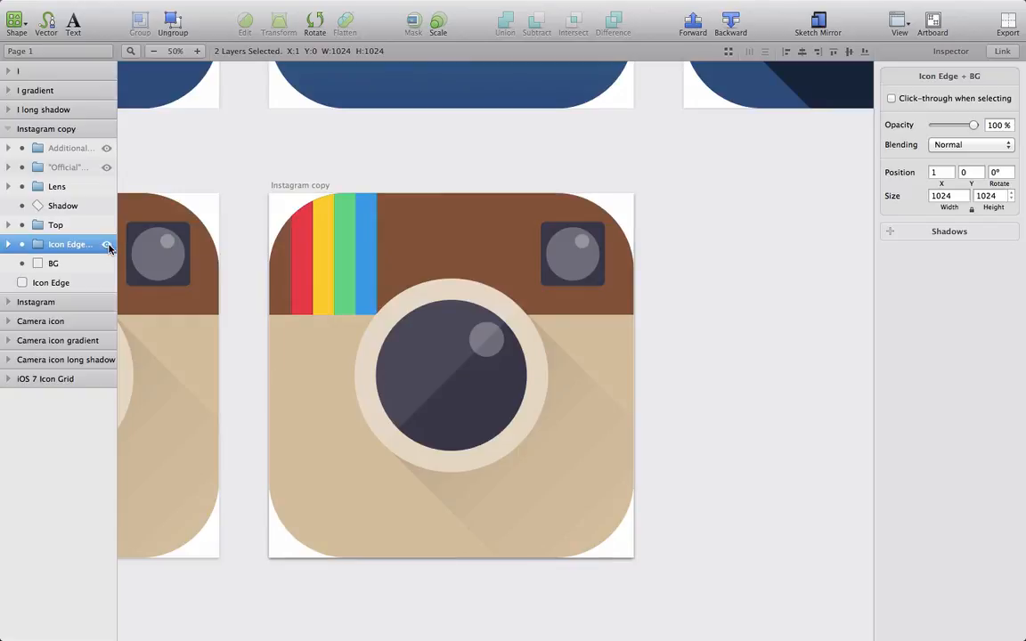
left_click(300, 168)
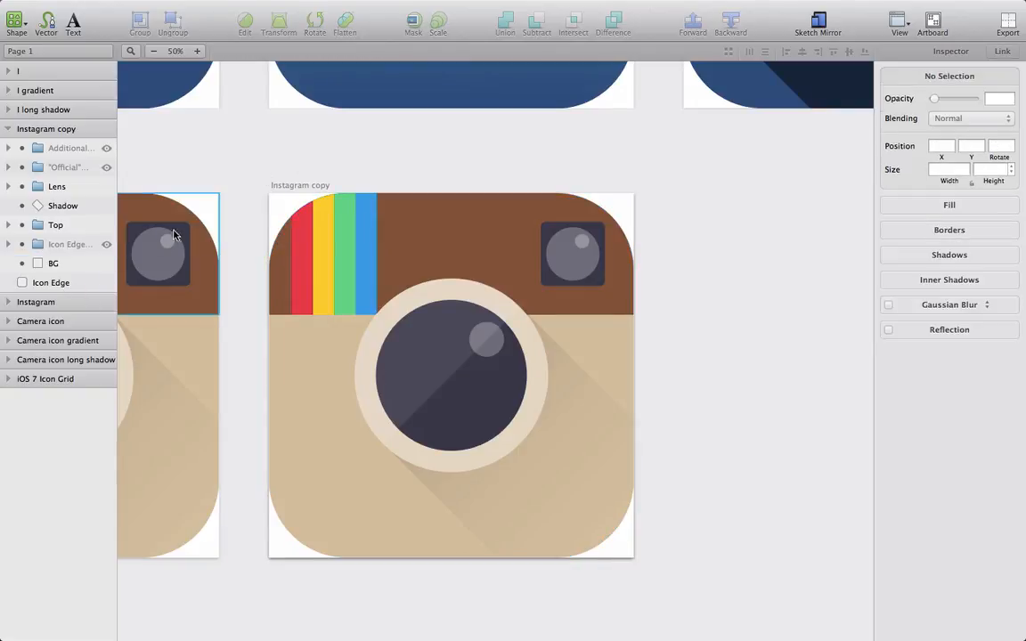
left_click(74, 266)
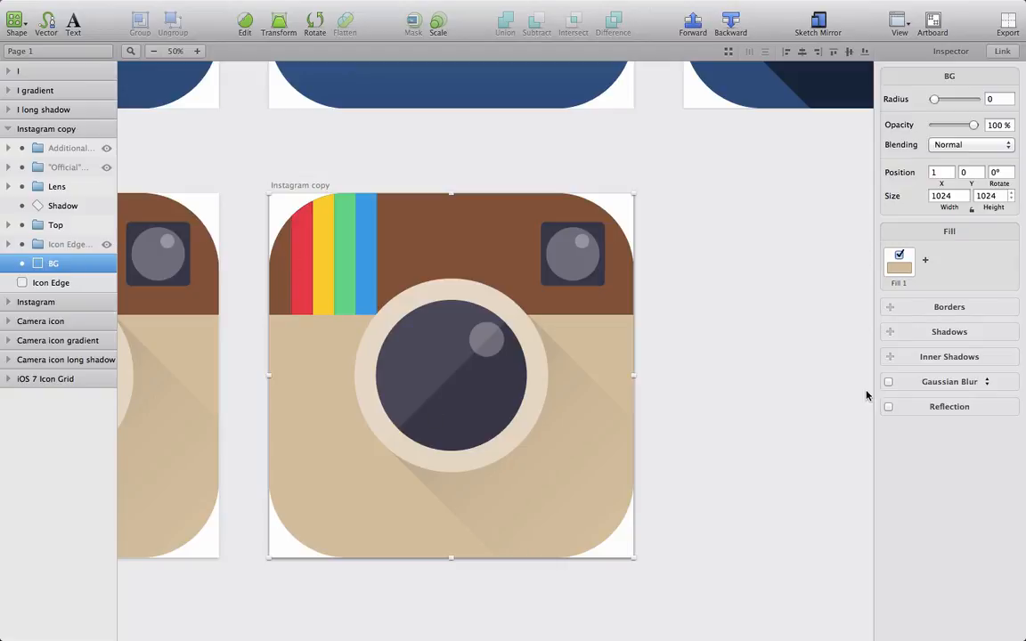
left_click(924, 260)
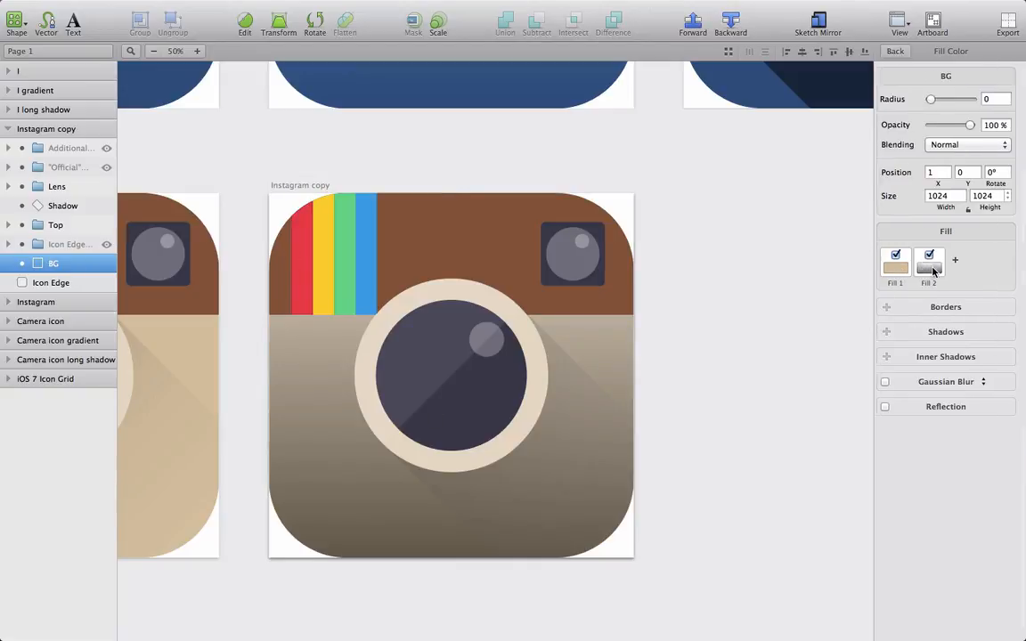
Step: Make the lower BG layer's second fill a solid black (000000) at 10% opacity
left_click(933, 267)
left_click(891, 344)
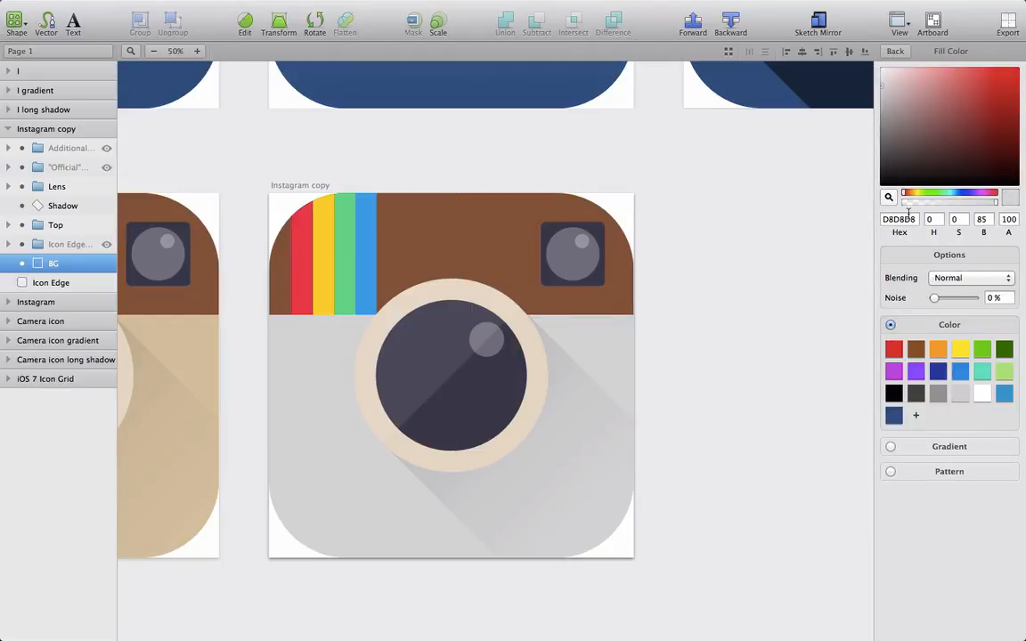
left_click_drag(891, 147, 861, 217)
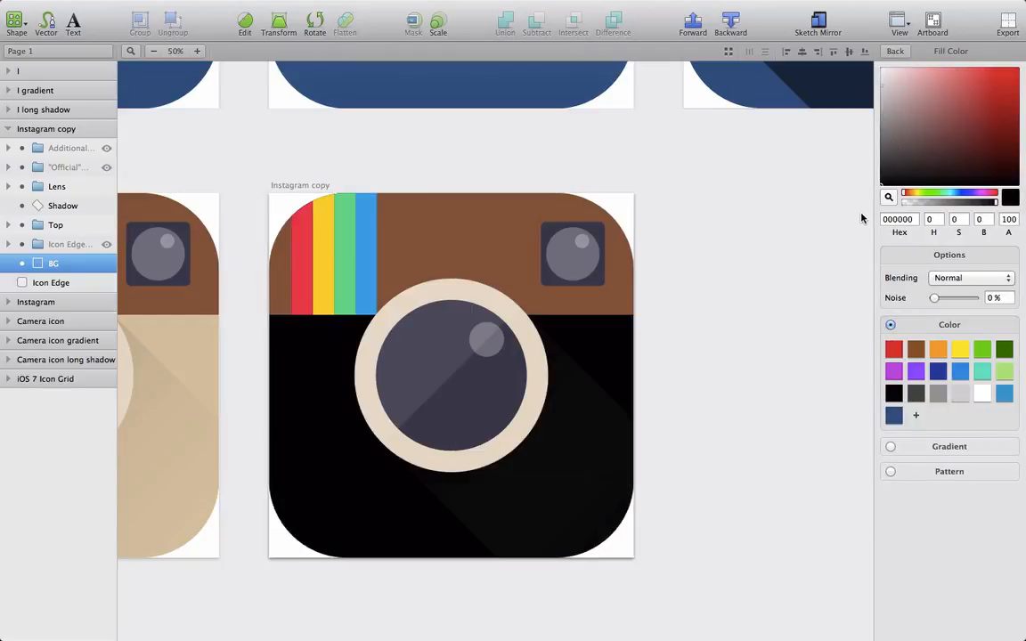
double_click(1004, 219)
type("1")
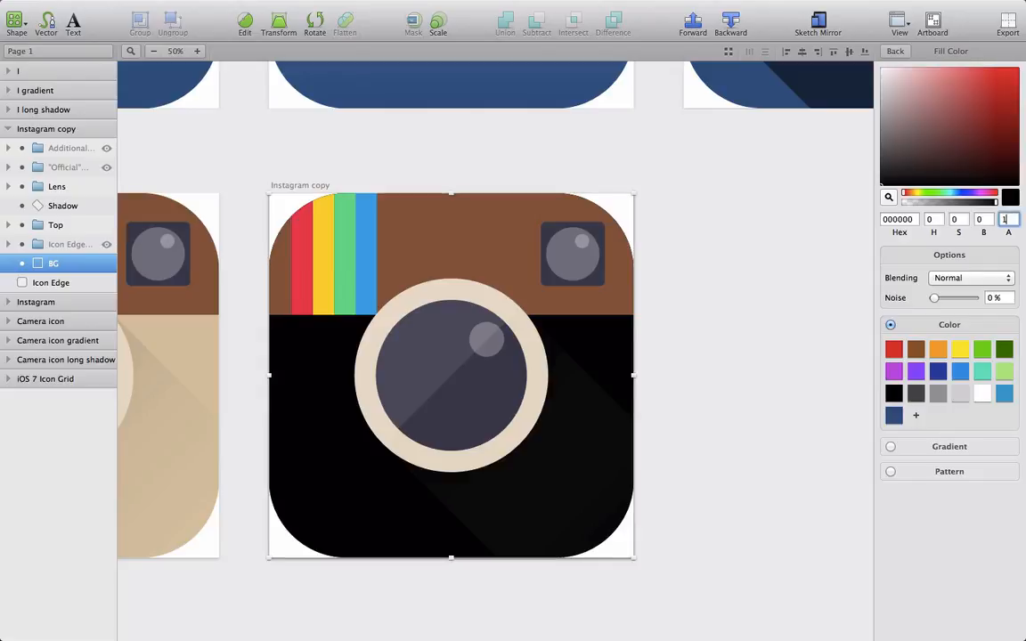
type("0")
key("Return")
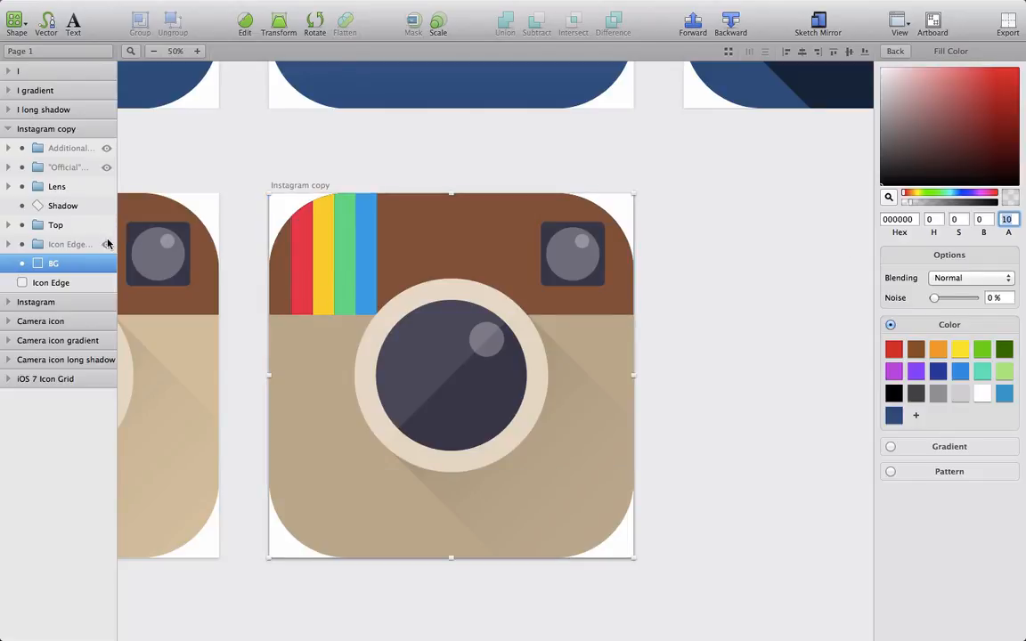
Step: Show the Icon Edge + BG group again and shorten its Icon Edge mask from the bottom to about 982 px high
left_click(106, 244)
left_click(8, 245)
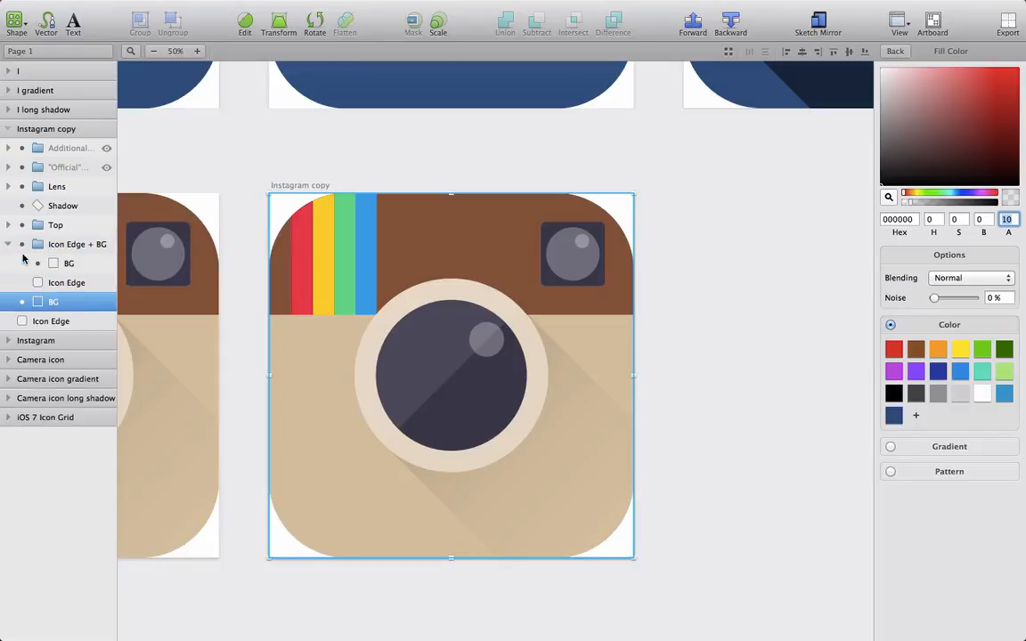
left_click(55, 283)
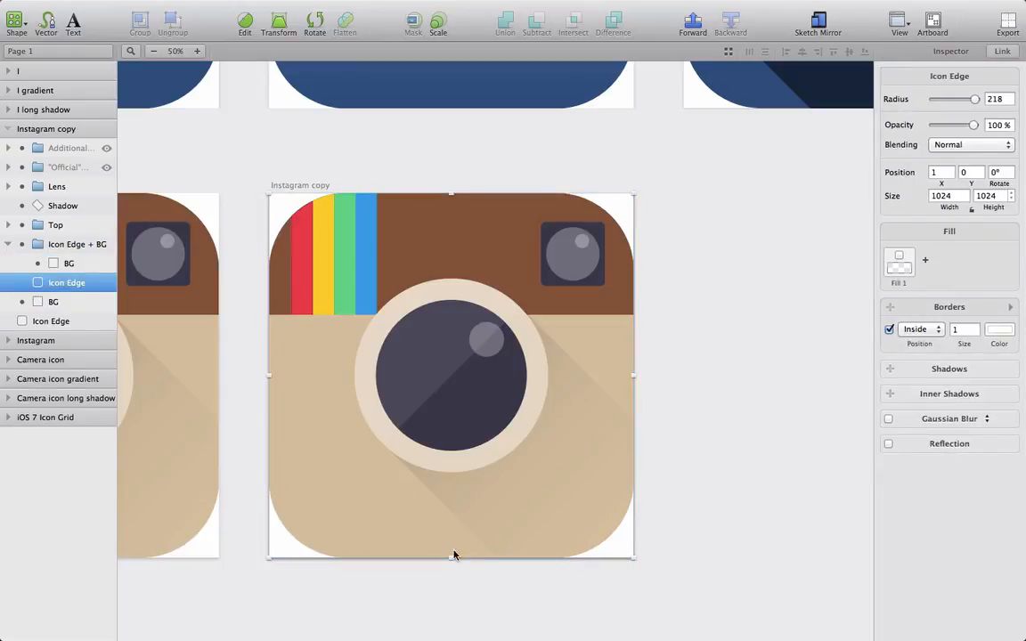
left_click_drag(450, 558, 450, 542)
left_click(724, 475)
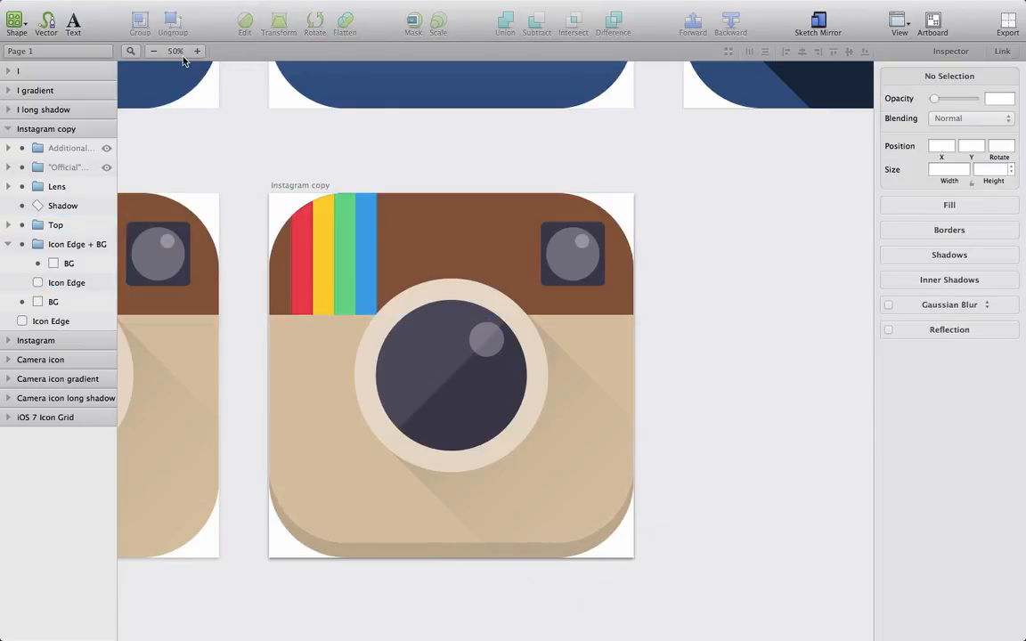
Step: Fine-tune the bottom edge of the Icon Edge mask inside the Icon Edge + BG group
left_click(153, 53)
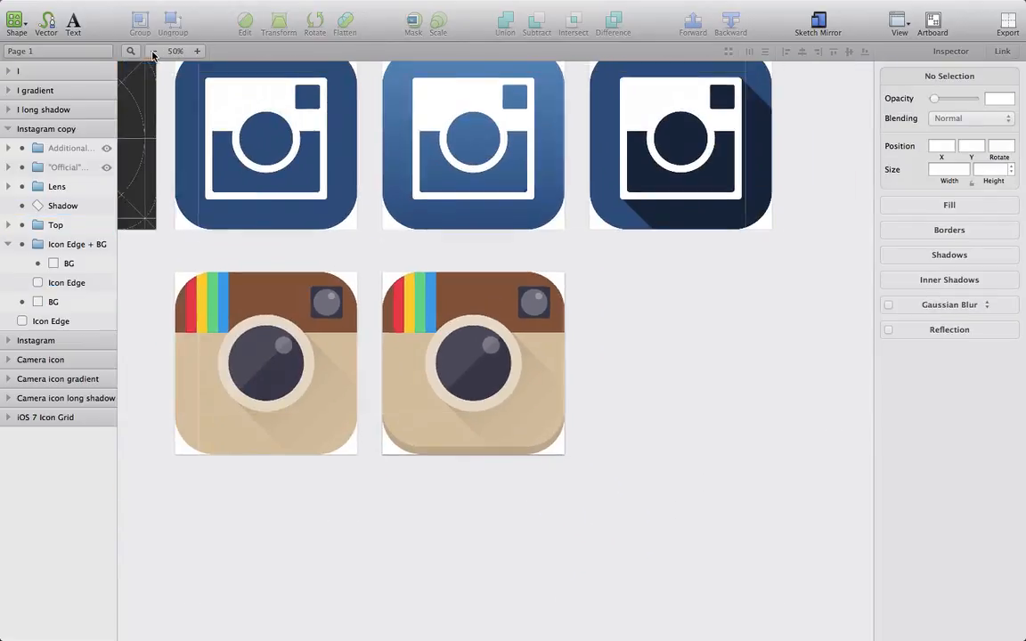
left_click(60, 283)
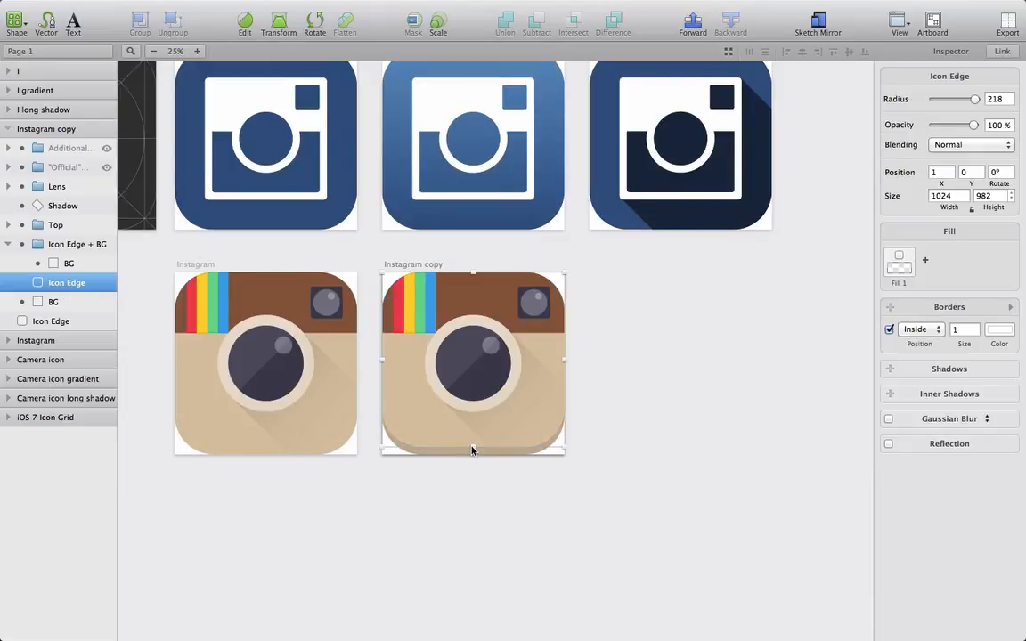
left_click_drag(472, 450, 474, 449)
left_click(652, 474)
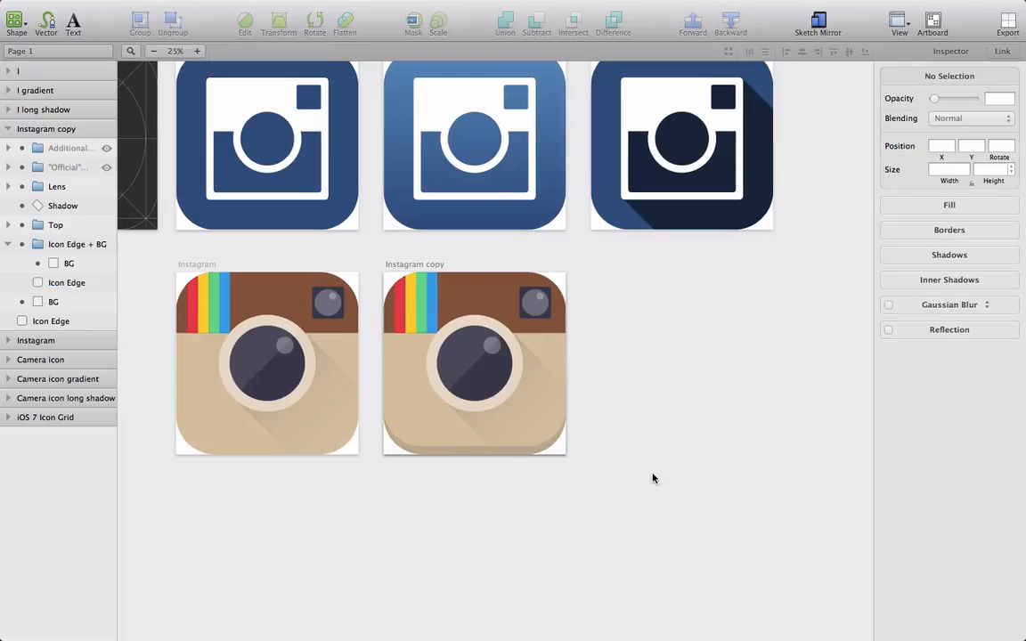
Step: Rename the Instagram copy artboard as "Instagram embossed"
double_click(67, 130)
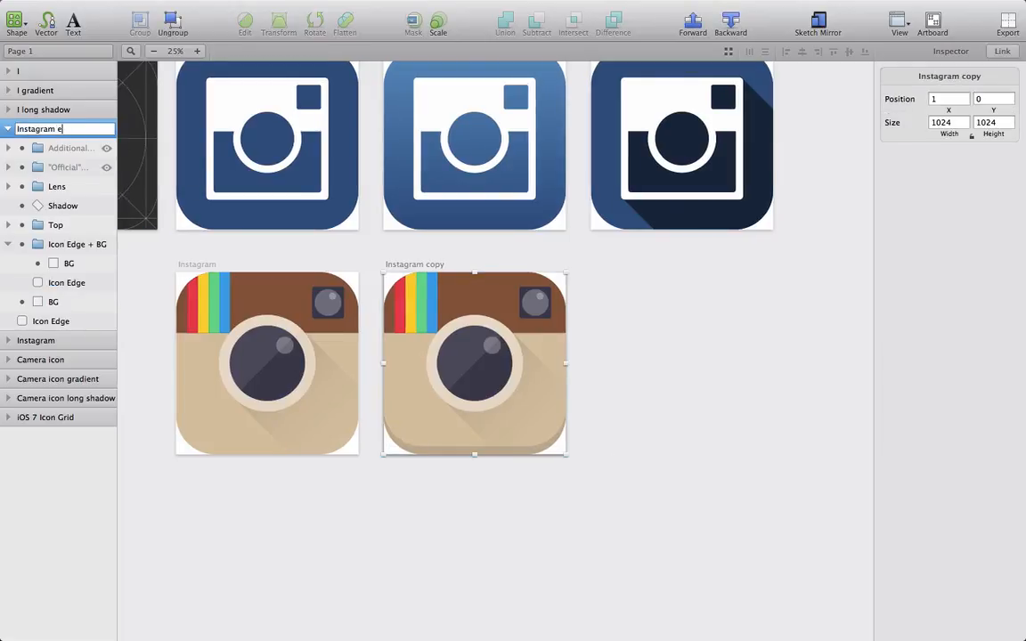
type("Instagram embossed")
key("Return")
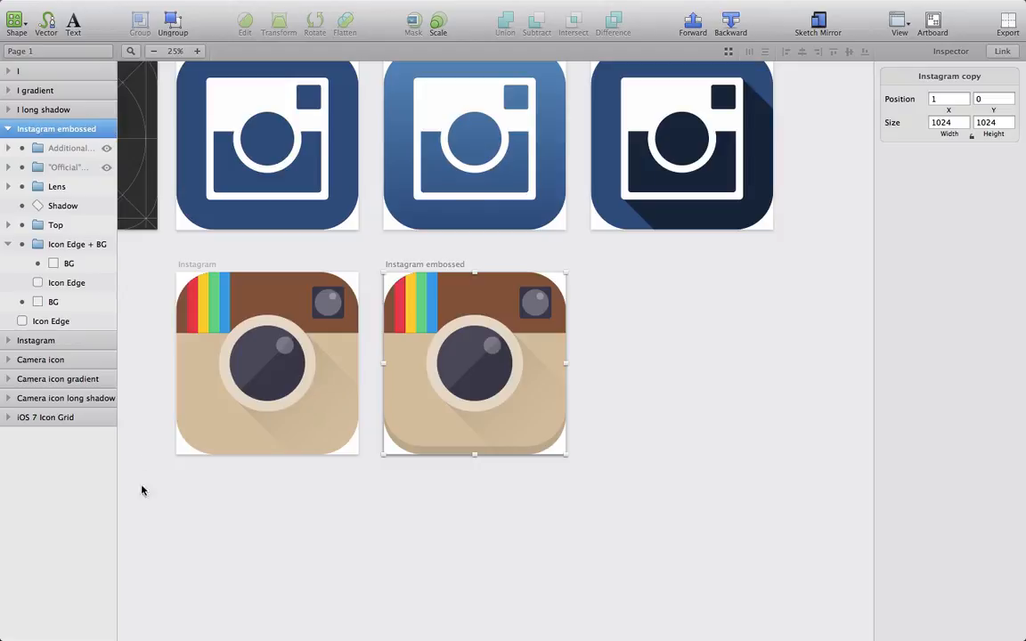
left_click(145, 518)
Step: Move the iOS 7 Icon Grid artboard to the top of the layer list and the Instagram artboard directly above Instagram embossed
left_click_drag(45, 417, 28, 59)
left_click(45, 148)
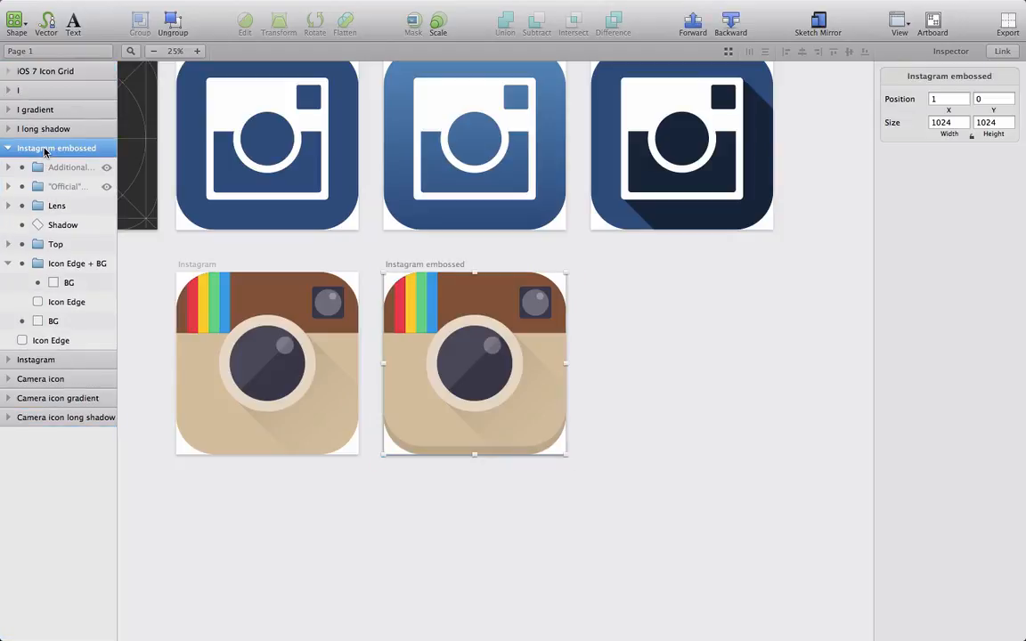
left_click_drag(42, 420, 37, 137)
left_click(44, 360)
Step: Move the three Camera icon artboards between I long shadow and Instagram in the layer list, and collapse Instagram embossed
left_click(65, 383)
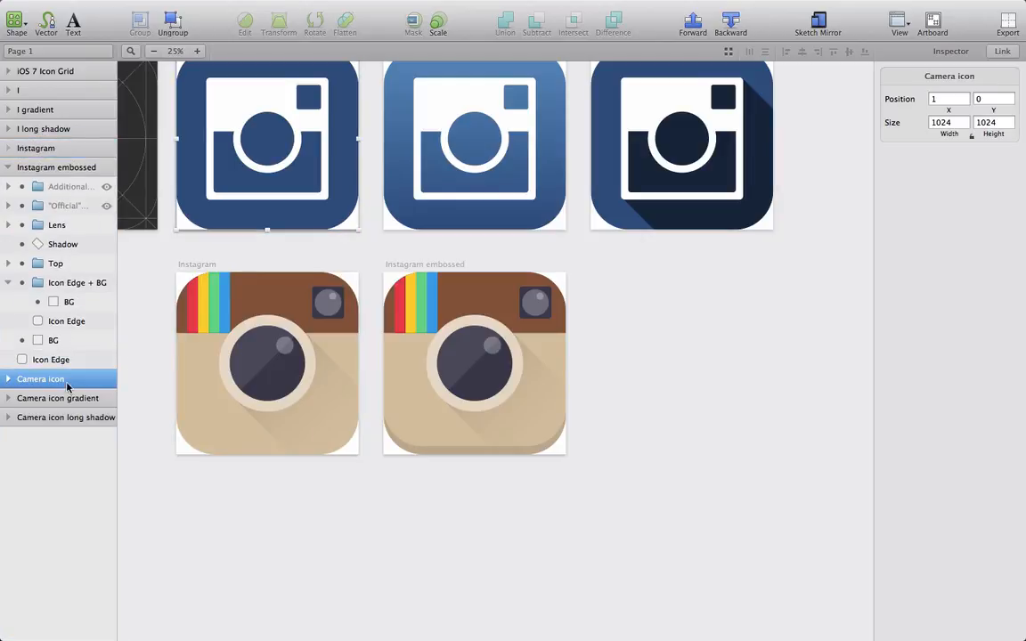
left_click(64, 419, "shift")
left_click_drag(51, 383, 54, 148)
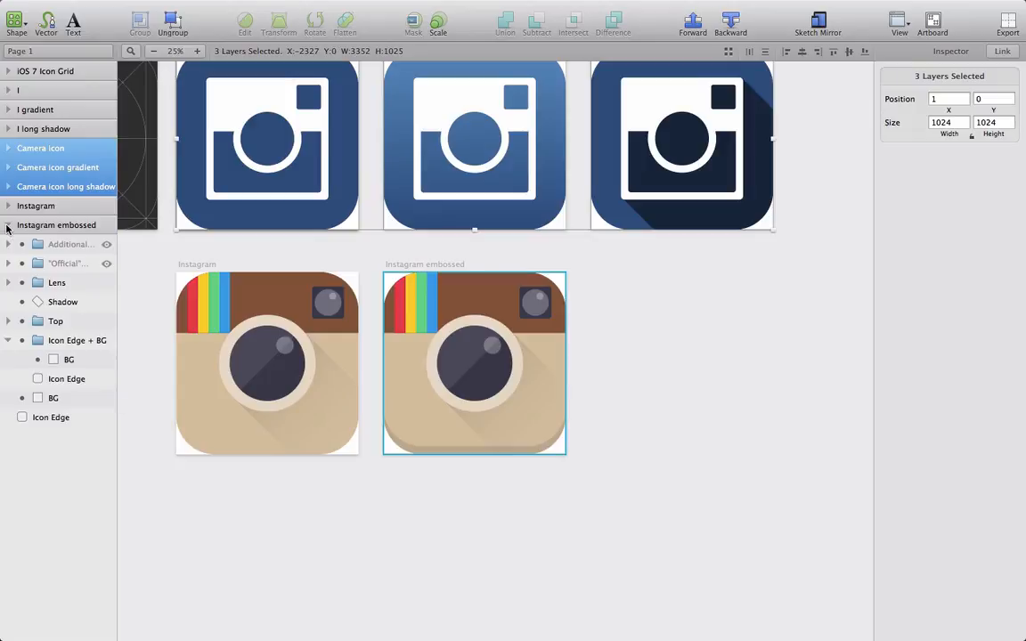
left_click(9, 224)
left_click(222, 522)
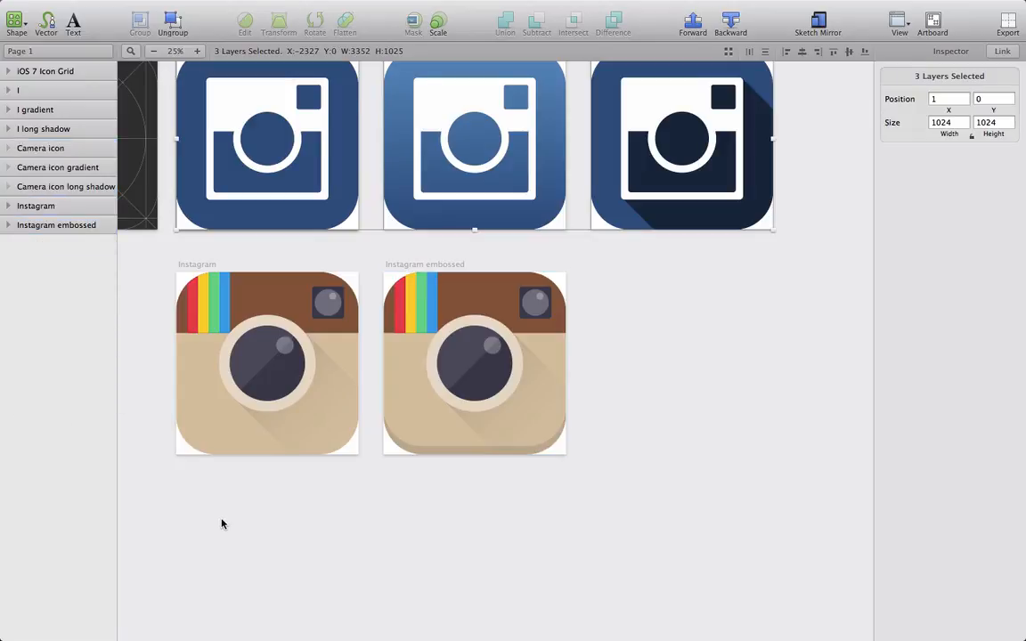
Step: Duplicate the Instagram artboard and place the copy directly below the original on the canvas
left_click(54, 205)
left_click_drag(332, 356, 333, 562)
left_click(483, 545)
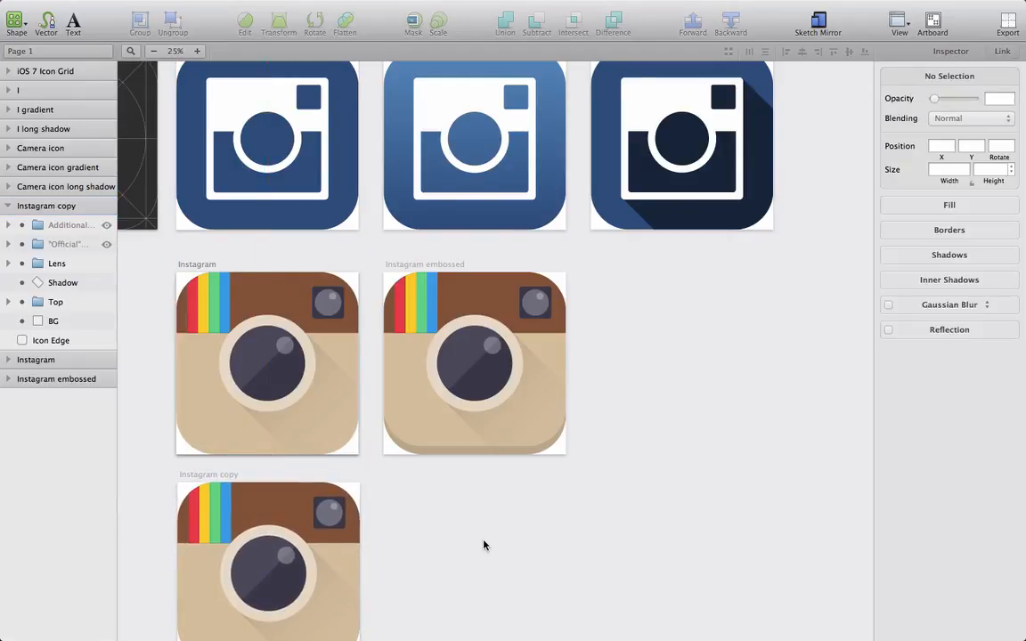
scroll(483, 544, "down", 5)
scroll(483, 545, "left", 3)
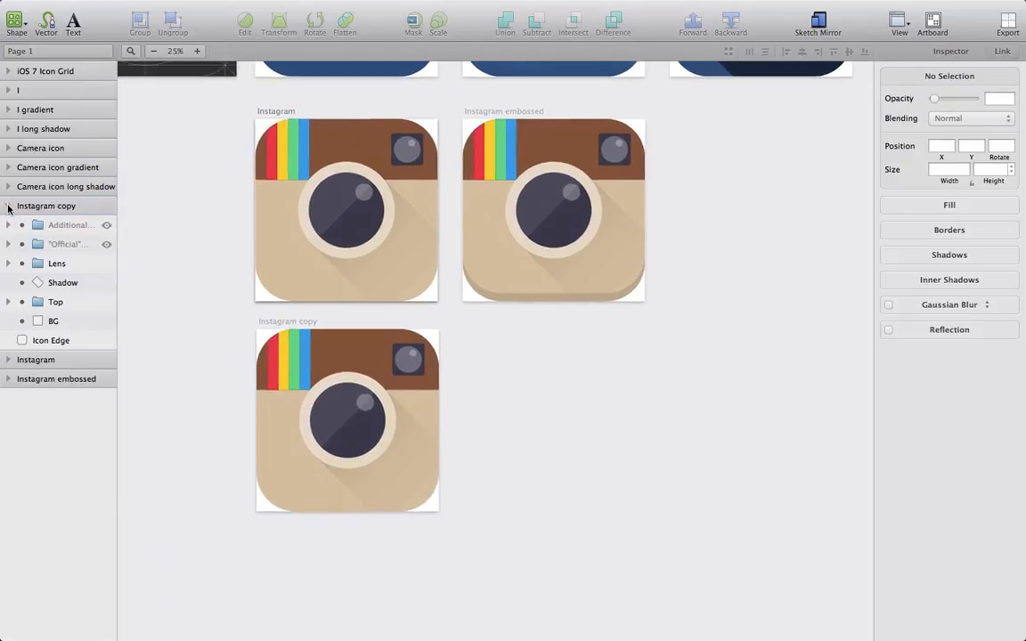
Step: Move the Instagram and Instagram embossed artboards above Instagram copy in the layer list, leaving Instagram copy expanded
left_click(8, 206)
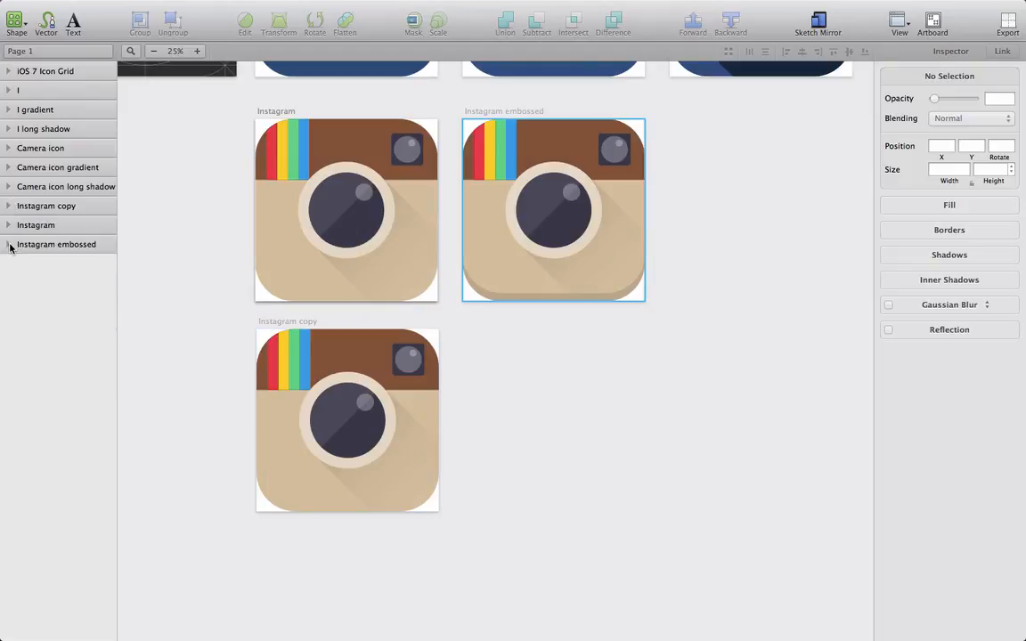
left_click(45, 208)
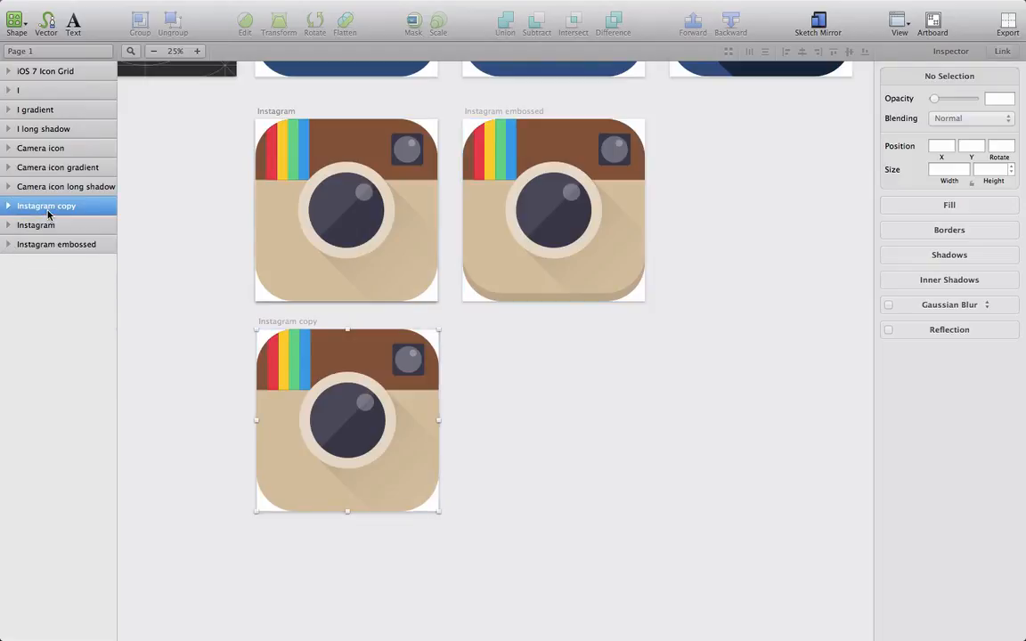
left_click(48, 228)
left_click(53, 243, "shift")
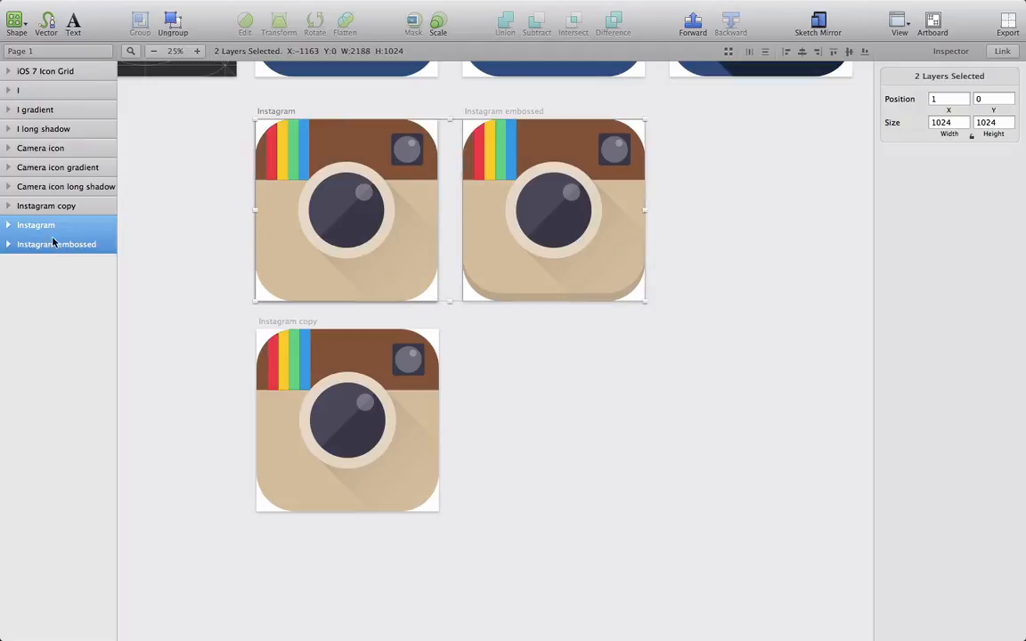
left_click_drag(57, 231, 30, 210)
left_click(6, 247)
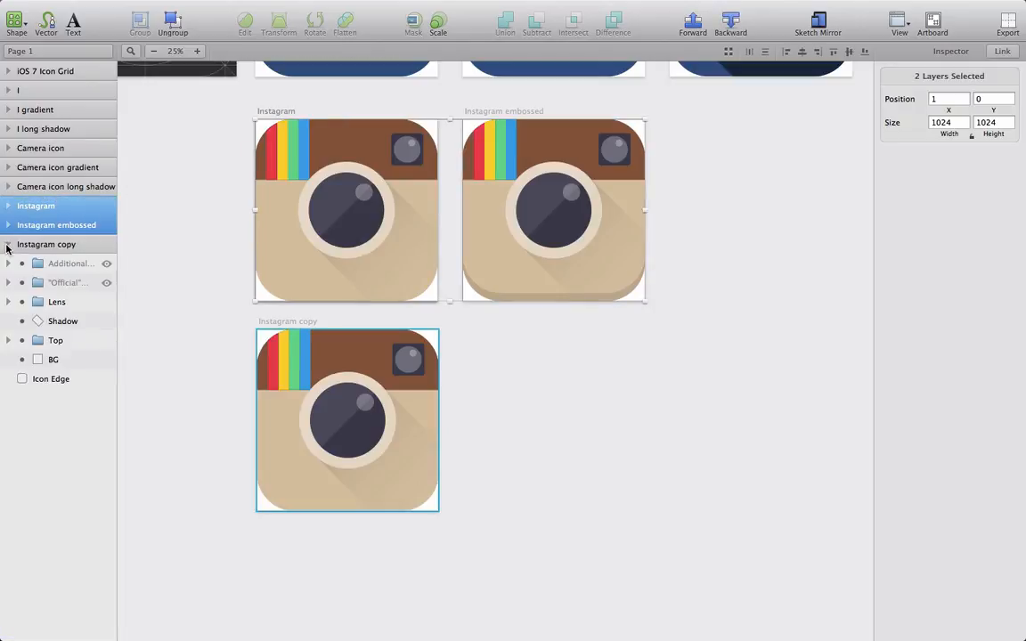
Step: Draw a rectangle about 1201 px wide across the Instagram copy icon, starting at the brown band's lower edge, and set its height to 70
left_click(198, 52)
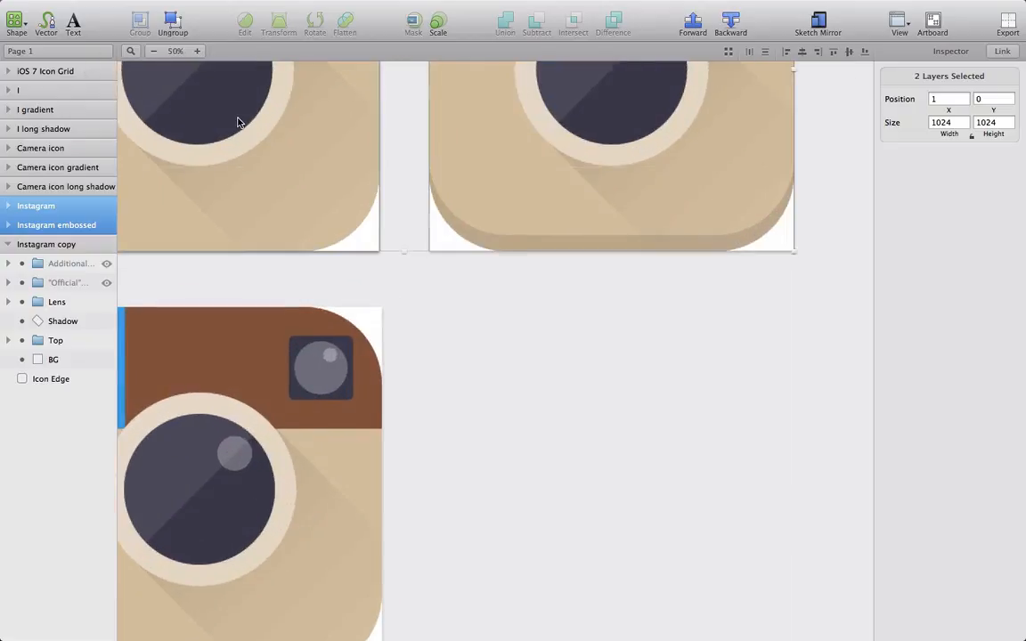
scroll(414, 121, "down", 1)
key("r")
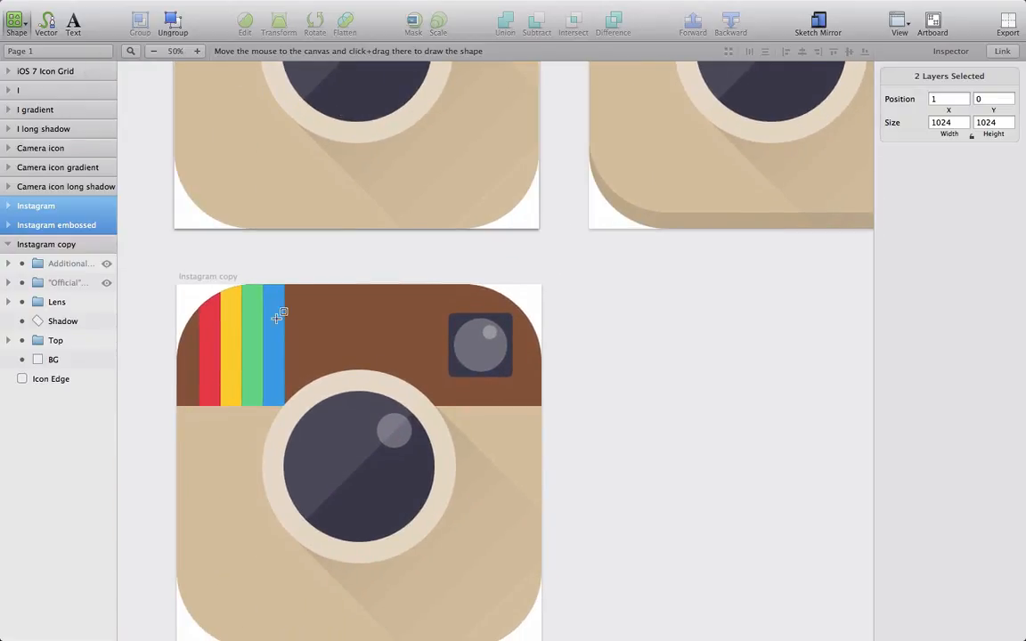
left_click_drag(162, 407, 589, 444)
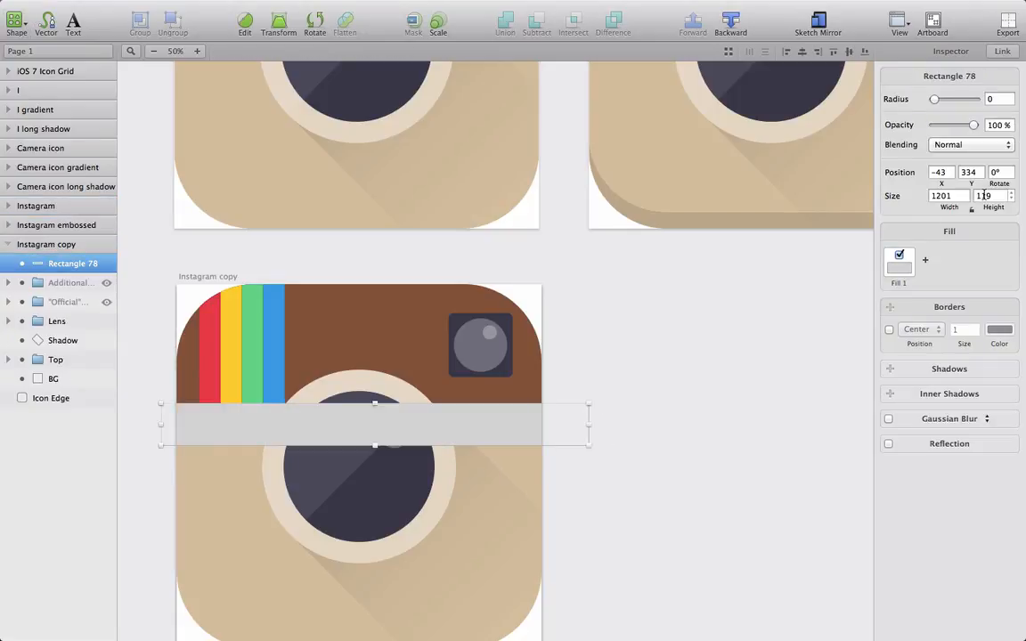
left_click(983, 195)
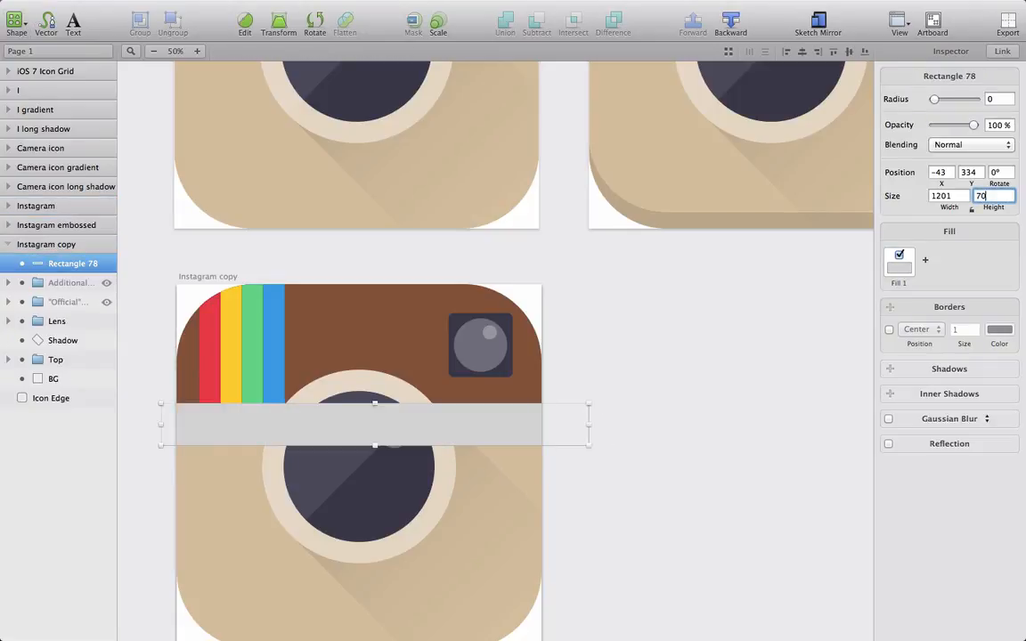
type("70")
key("Return")
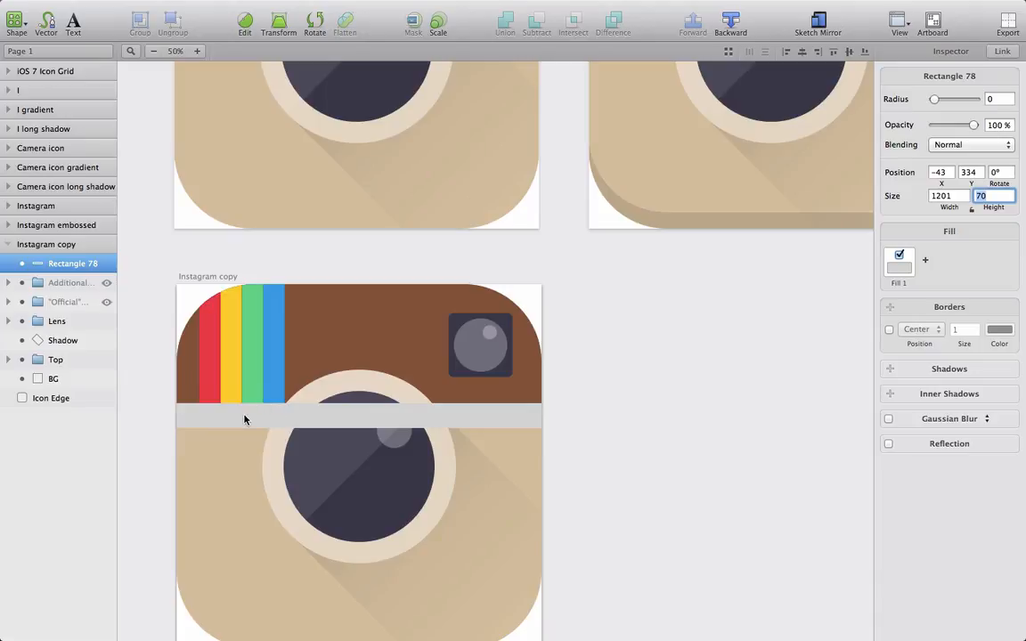
Step: Duplicate the 70 px rectangle three times, stacking the copies directly beneath one another without gaps
left_click_drag(245, 420, 245, 491)
left_click(259, 436)
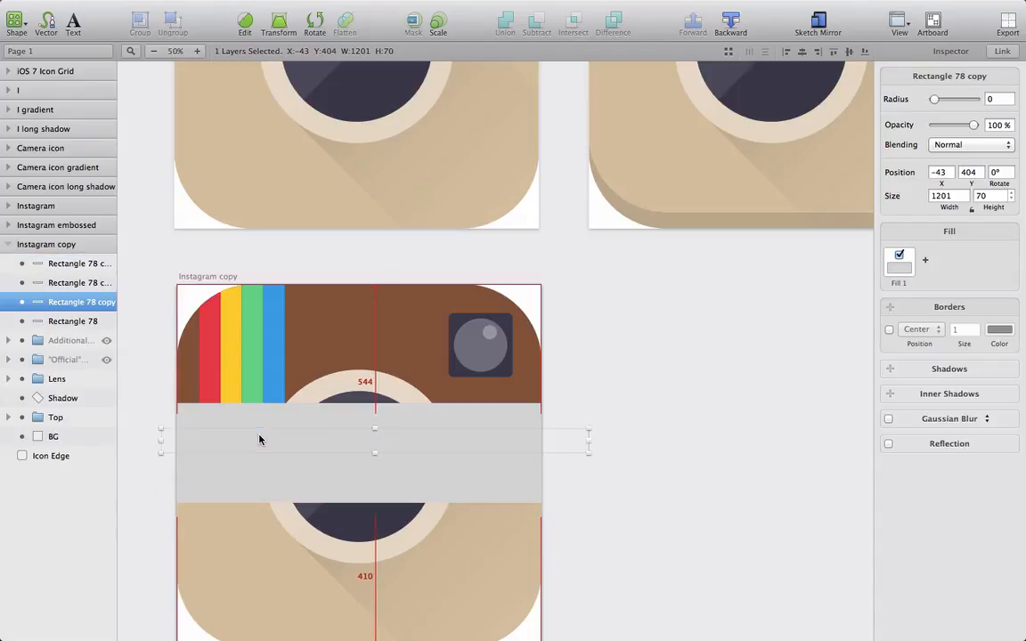
left_click(289, 418)
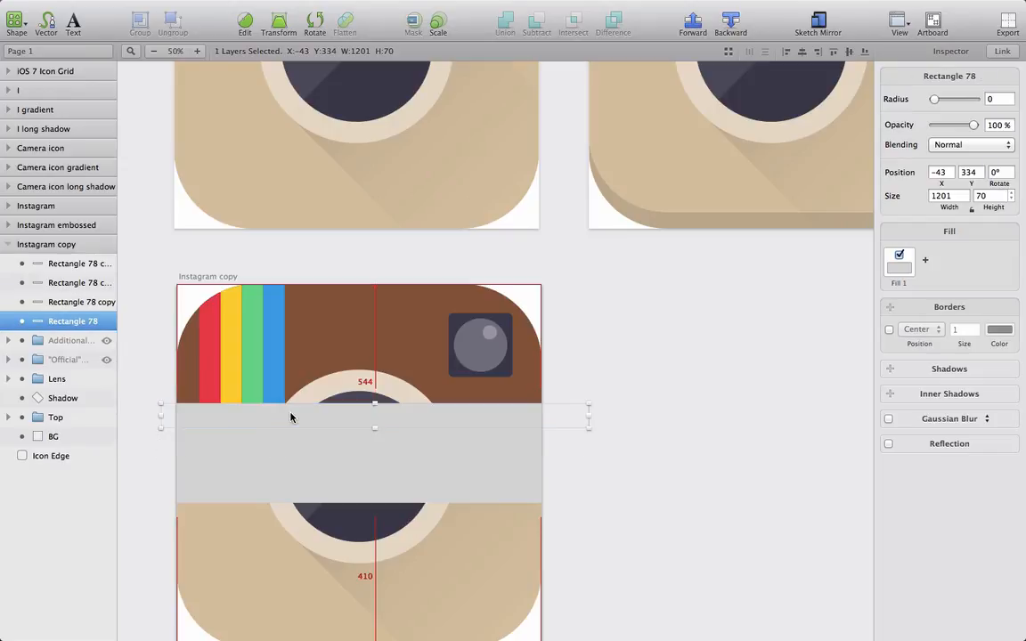
key("Up")
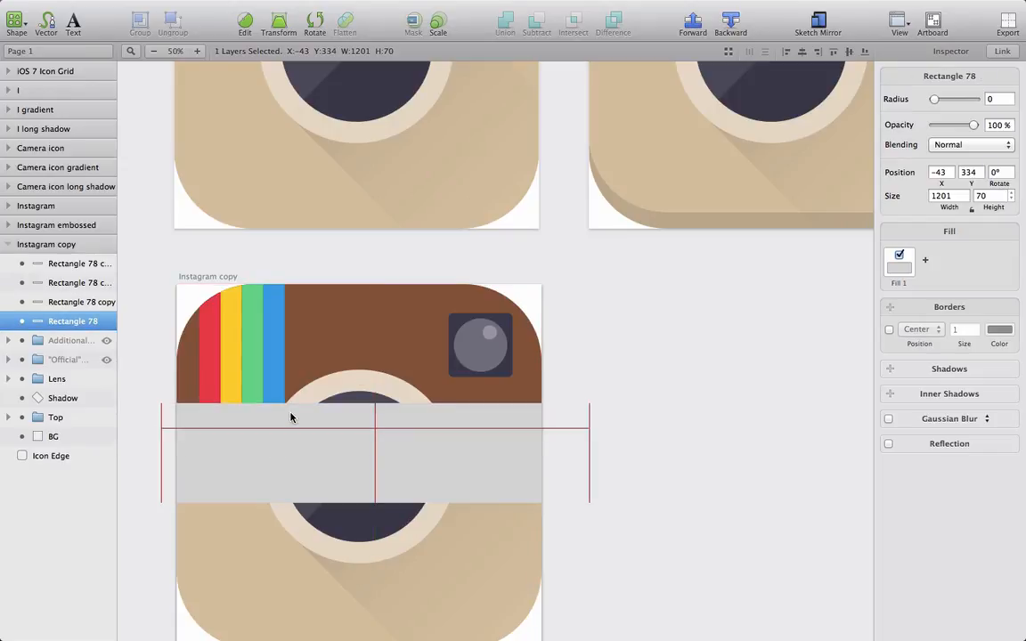
left_click(683, 458)
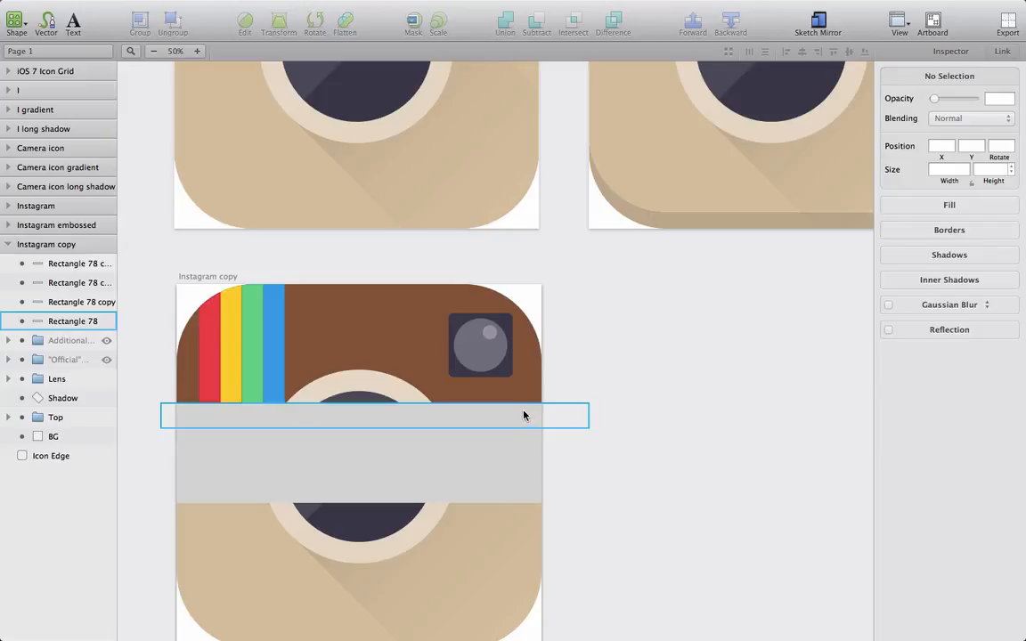
Step: Fill the topmost rectangle with the red and the second with the yellow sampled from the icon's vertical stripes
left_click(524, 416)
left_click(901, 267)
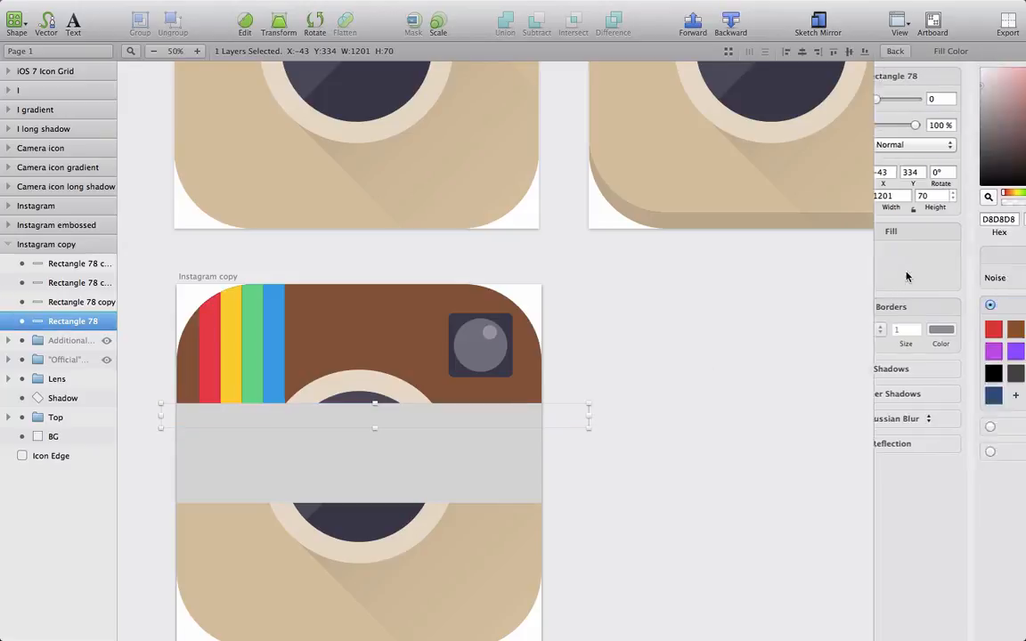
left_click(888, 198)
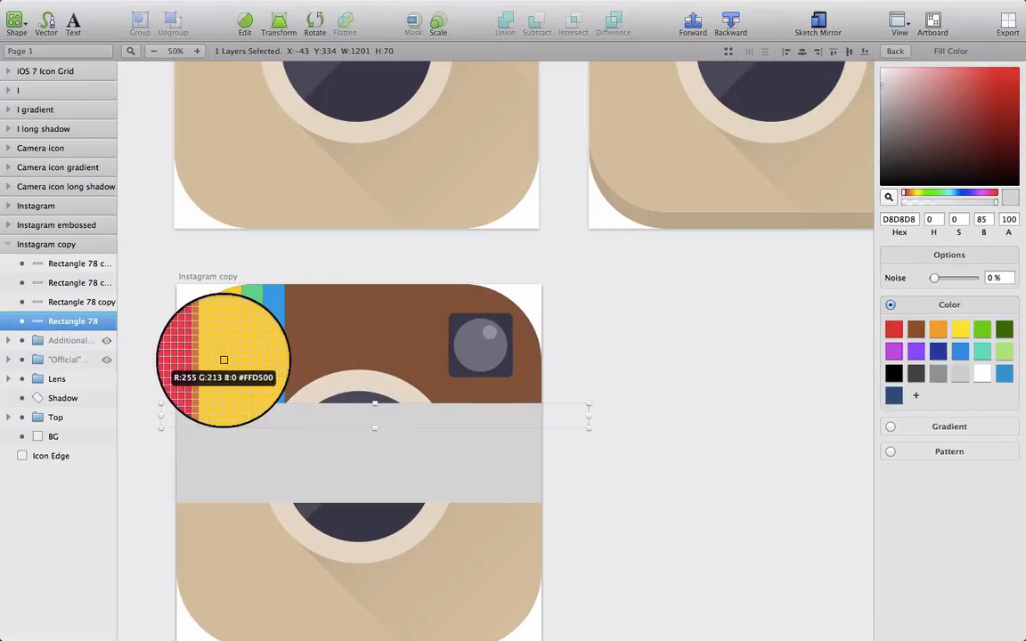
left_click(211, 358)
left_click(282, 445)
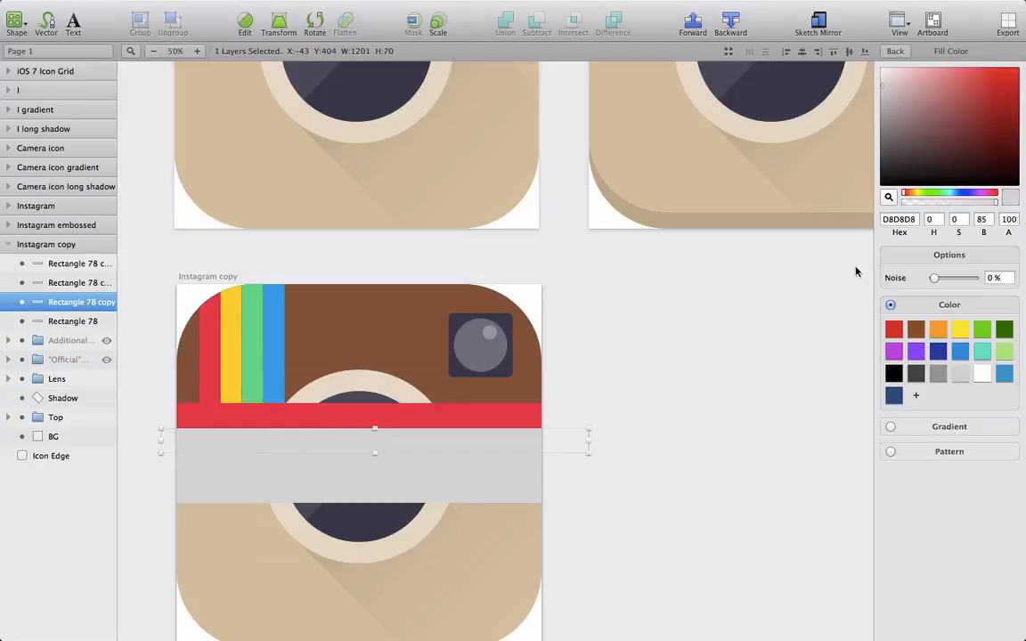
left_click(888, 198)
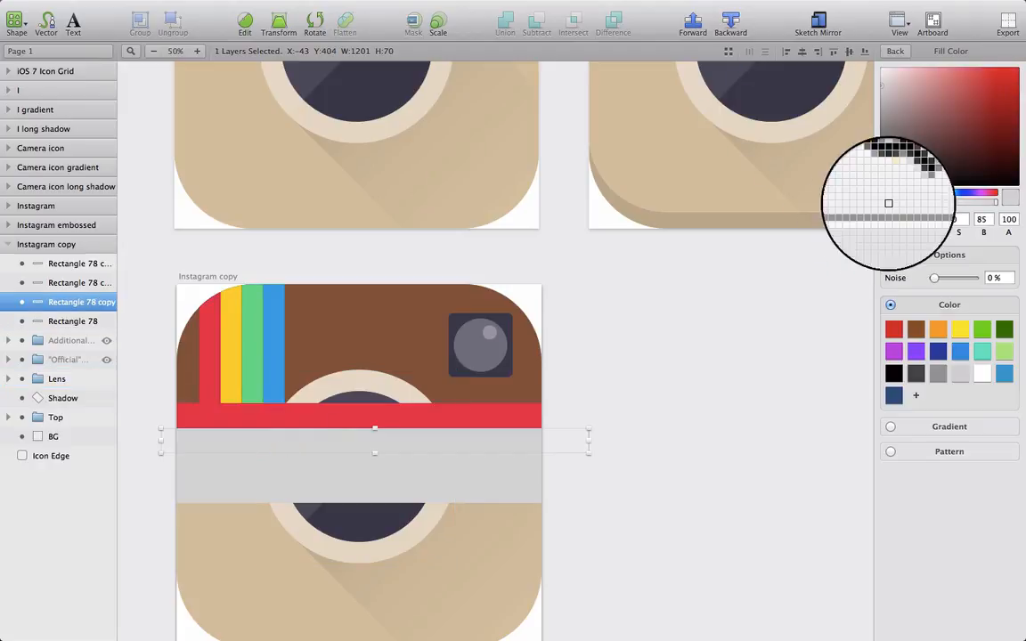
left_click(229, 380)
Step: Fill the third rectangle with the green and the fourth with the blue sampled from the icon's vertical stripes
left_click(241, 466)
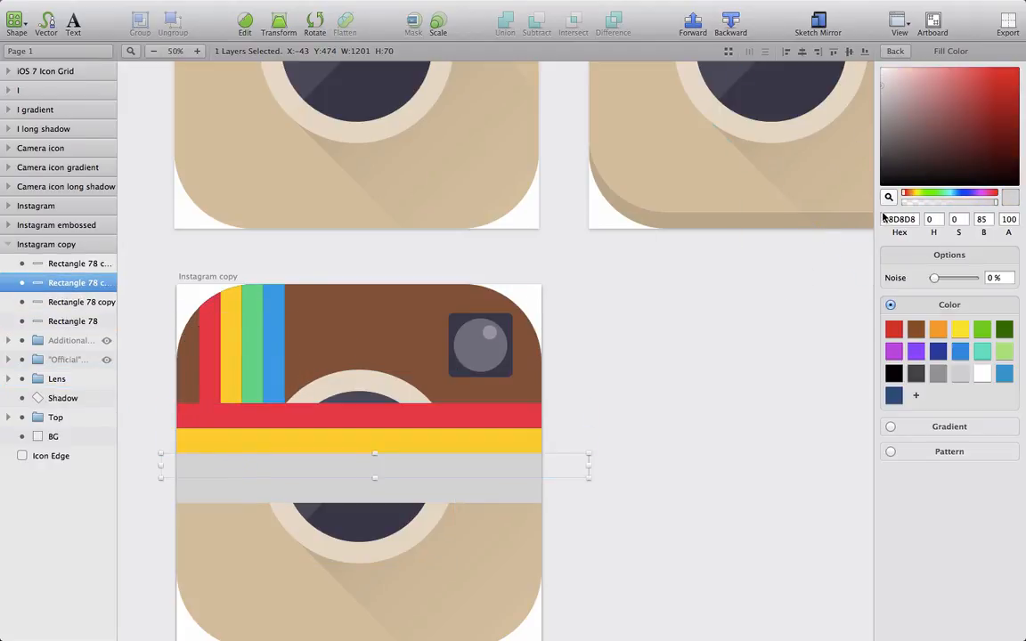
left_click(887, 198)
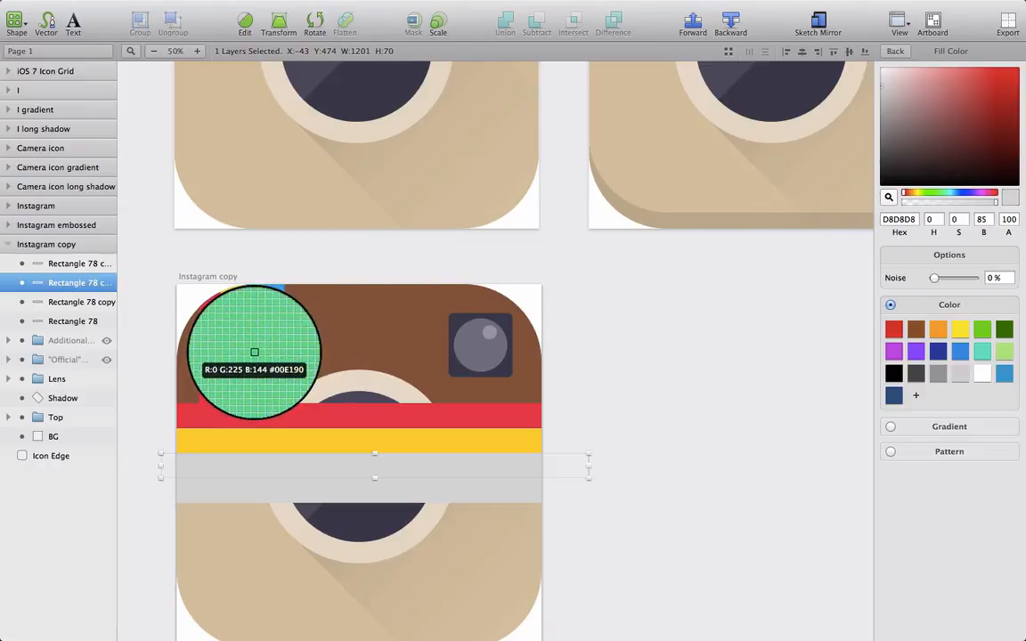
left_click(250, 374)
left_click(314, 488)
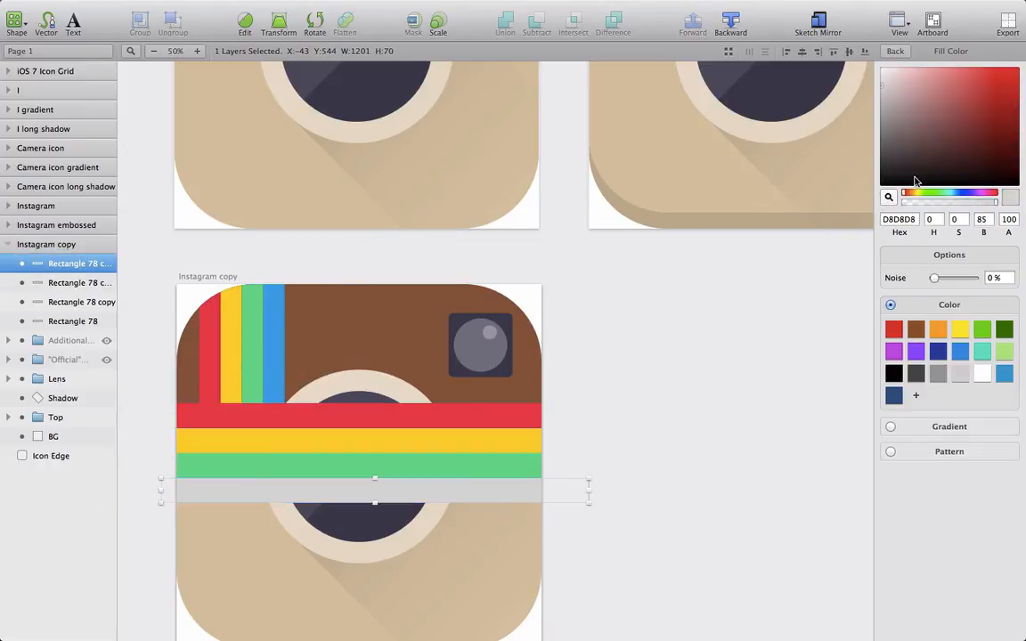
left_click(891, 197)
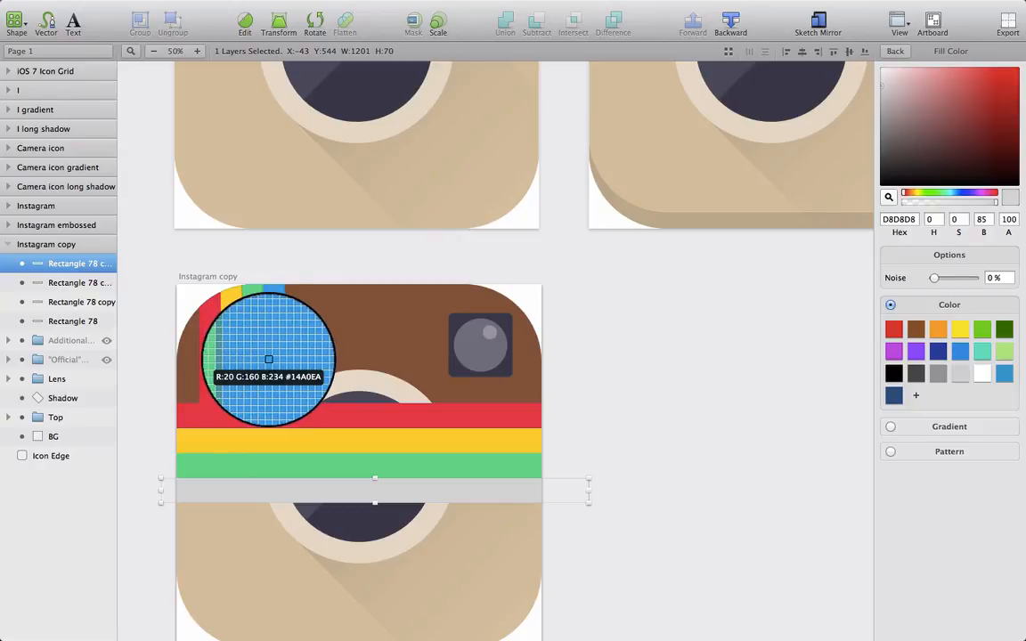
left_click(272, 356)
left_click(683, 437)
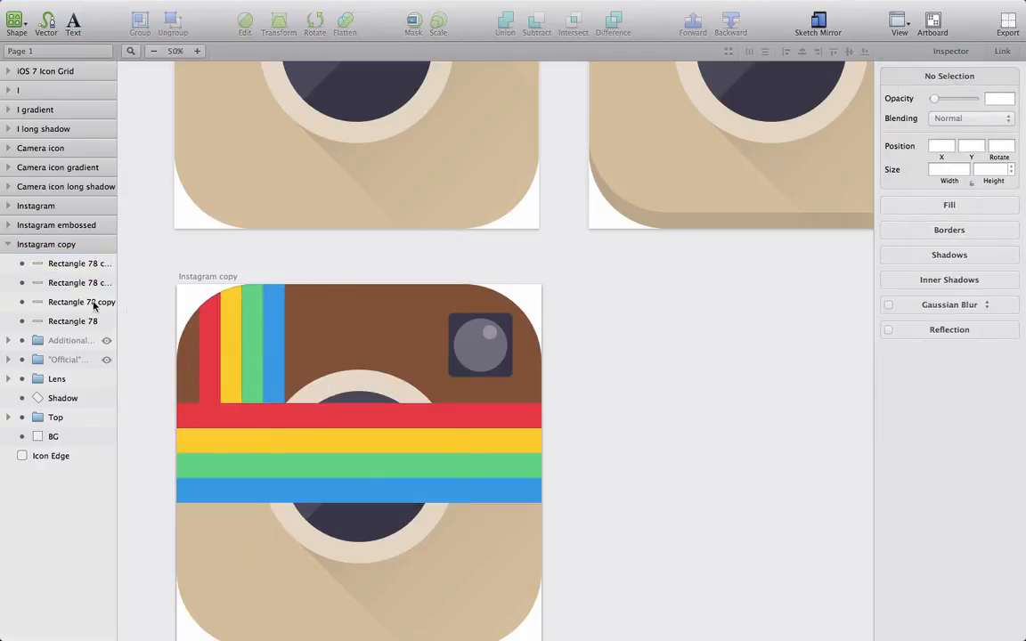
Step: Group the four horizontal stripe rectangles in the Instagram copy artboard and name the group Colors
left_click(64, 321)
left_click(85, 263, "shift")
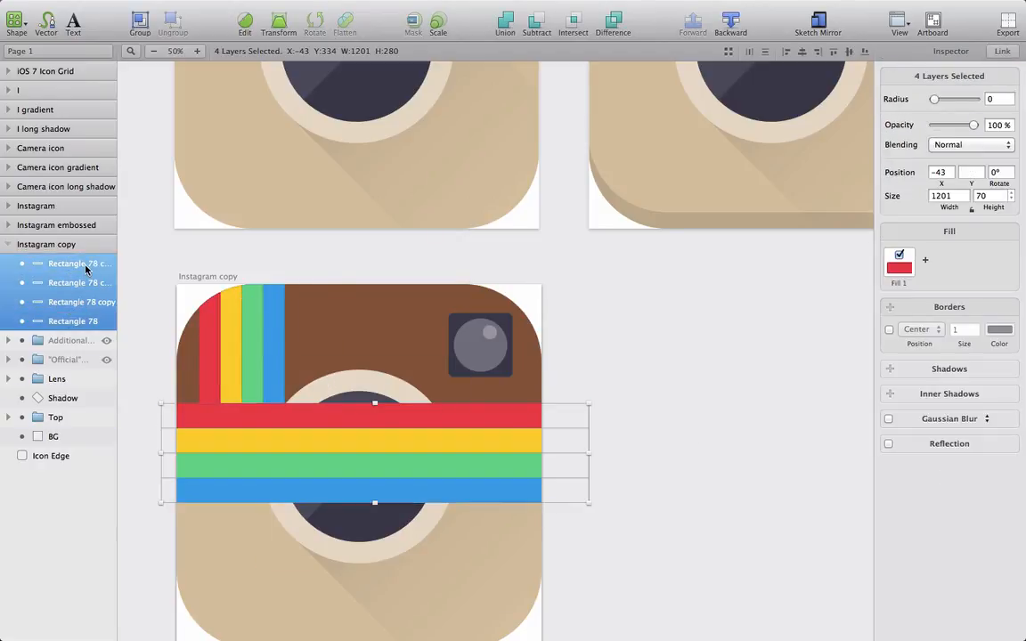
key("super+g")
double_click(85, 263)
type("Colo")
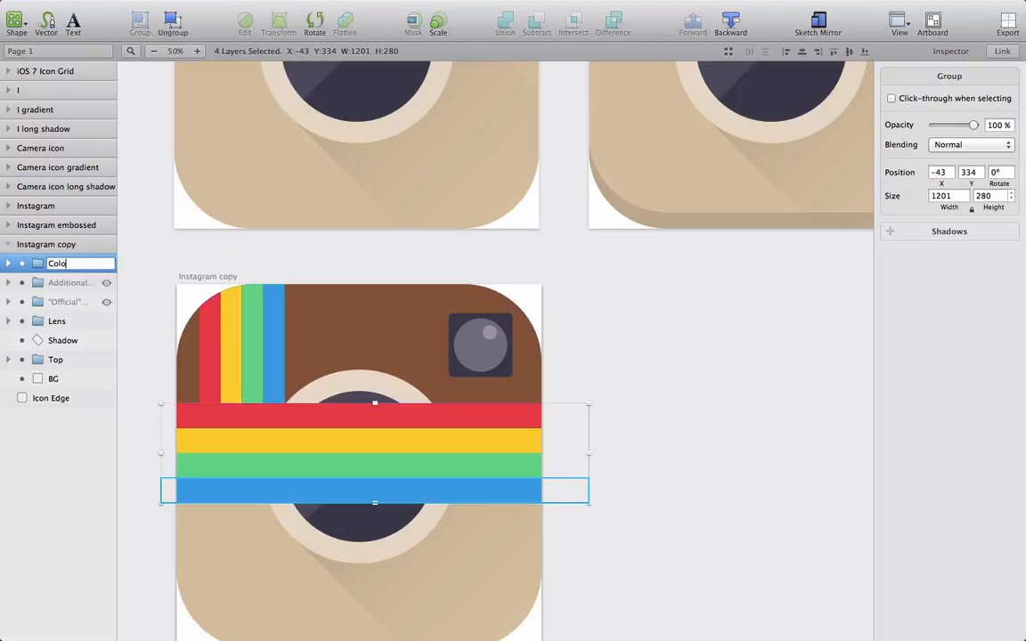
type("rs")
key("Return")
left_click(748, 426)
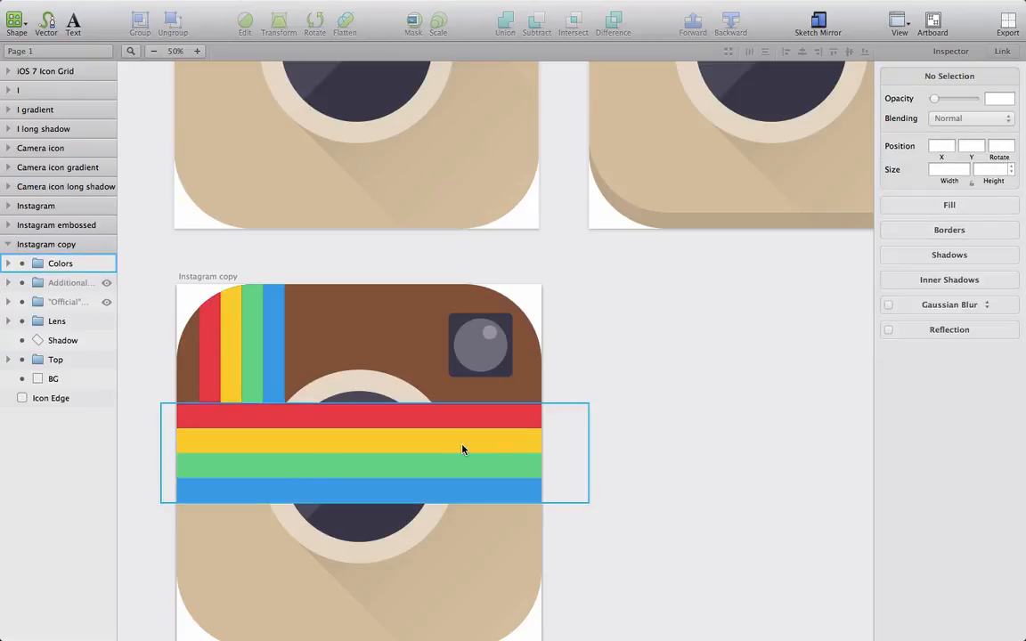
Step: Centre the horizontal Colors group on the icon at X -88, Y 372 and place it behind the Lens group
mouse_move(465, 446)
left_mouse_down()
mouse_move(462, 460)
mouse_move(449, 458)
left_mouse_up()
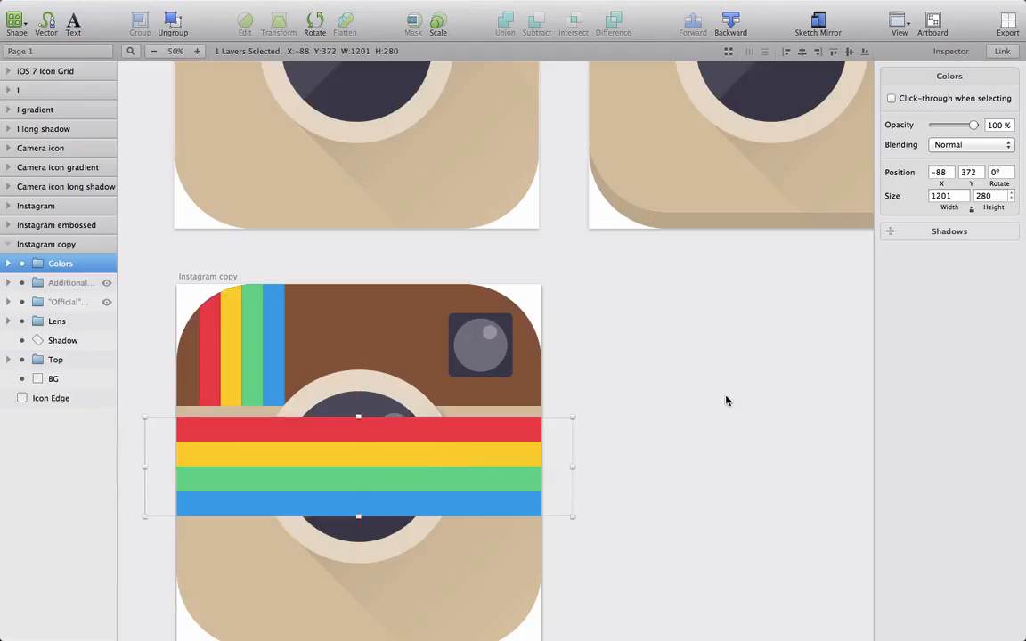
left_click(725, 400)
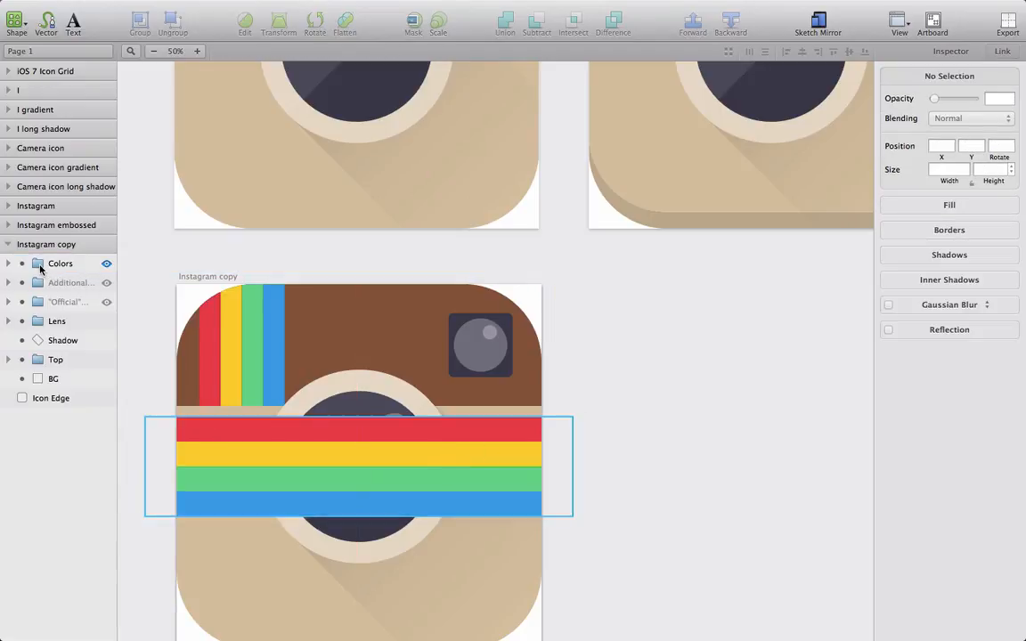
left_click_drag(40, 264, 37, 333)
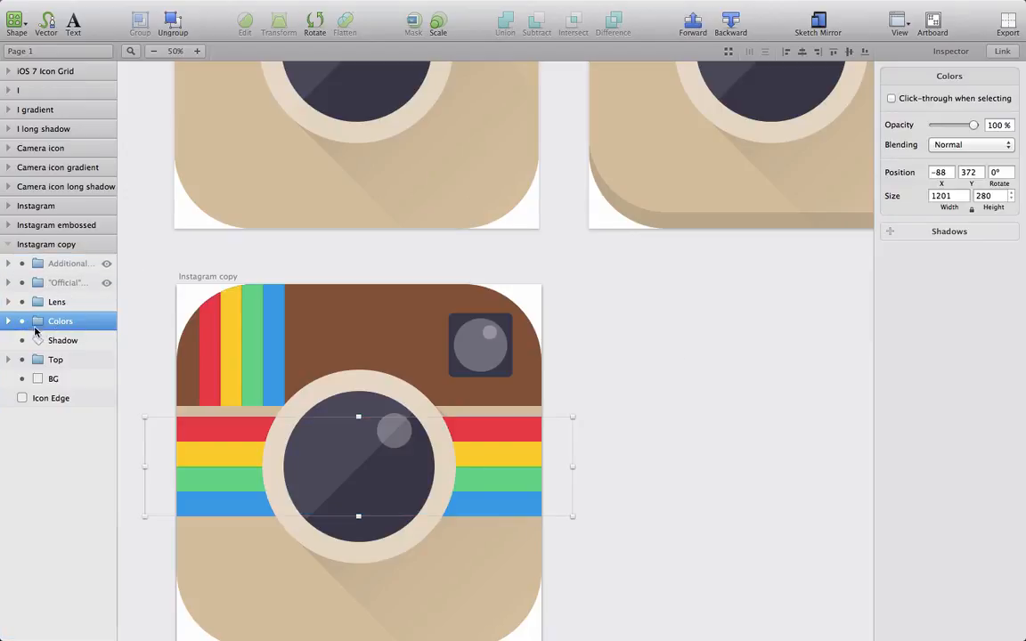
Step: Delete the vertical stripes' Colors group inside the Top group of the Instagram copy artboard
left_click(9, 360)
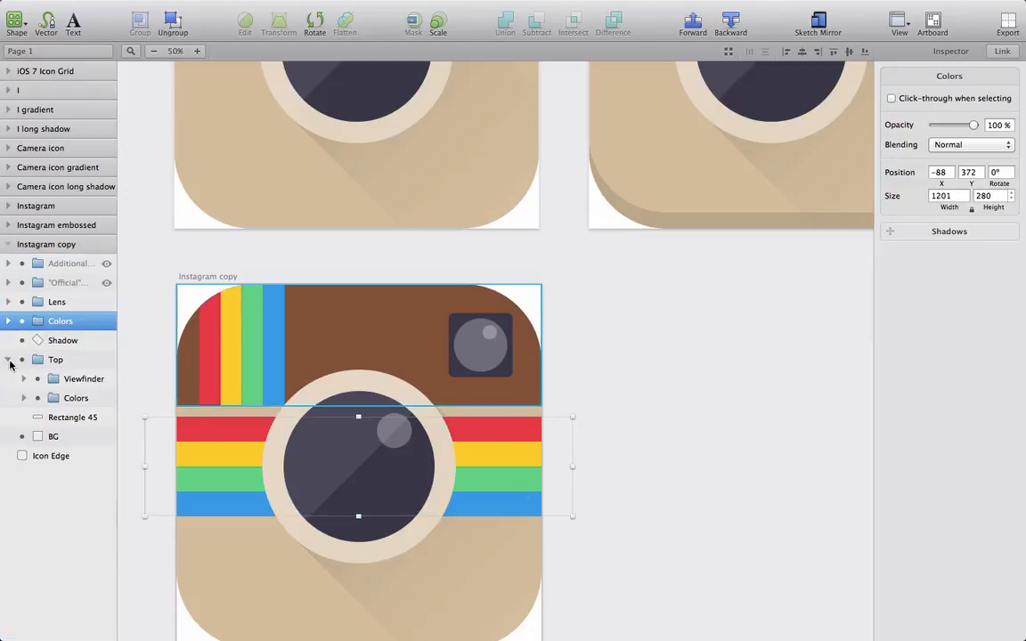
left_click(51, 399)
key("Delete")
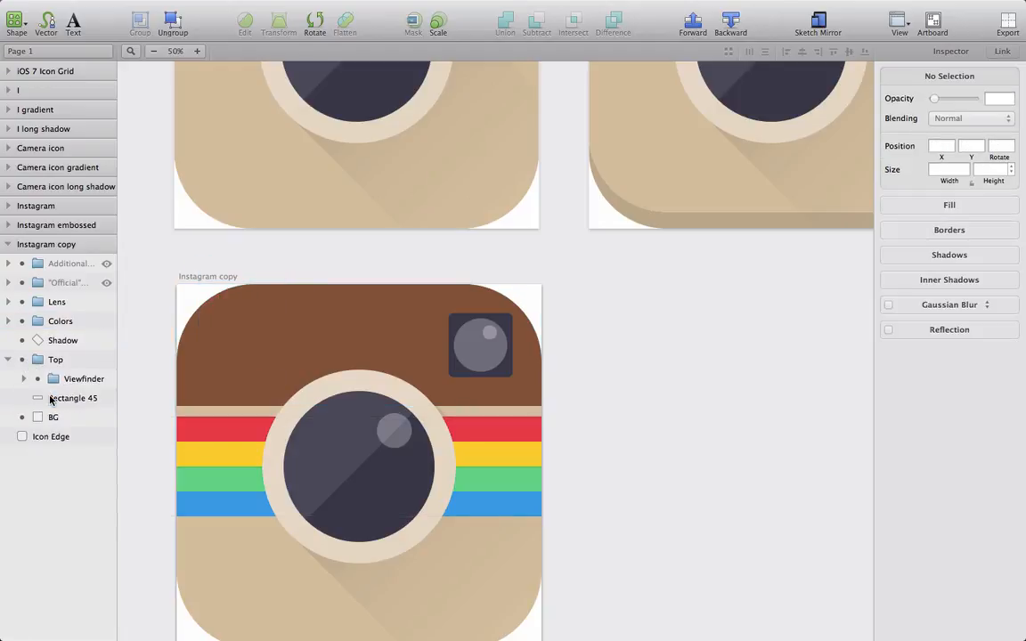
Step: Extend the brown top rectangle downward to a height of 418 so it reaches behind the red stripe
left_click(72, 399)
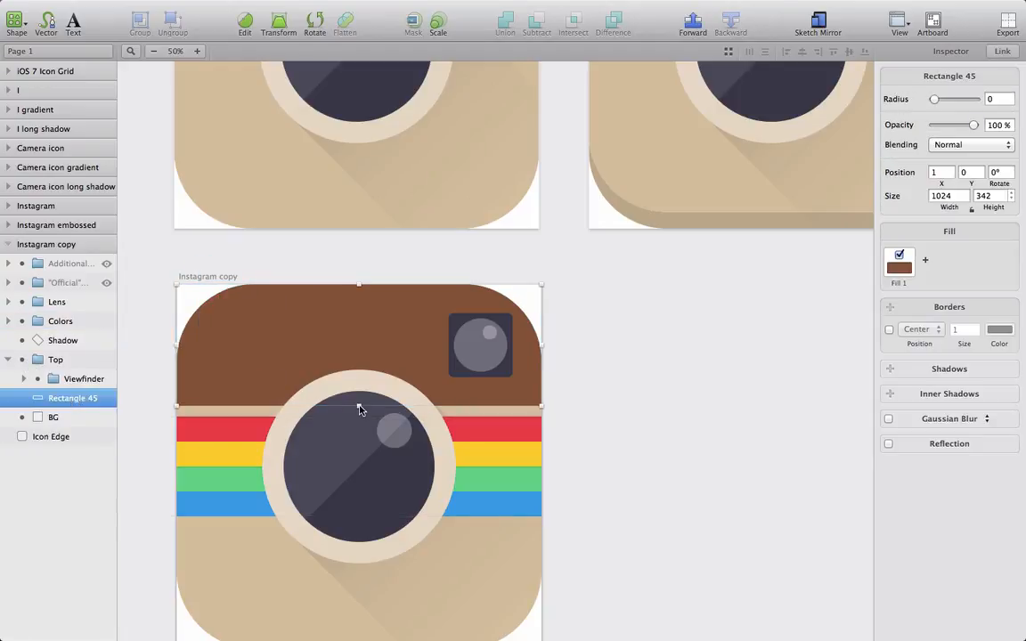
left_click_drag(360, 410, 360, 434)
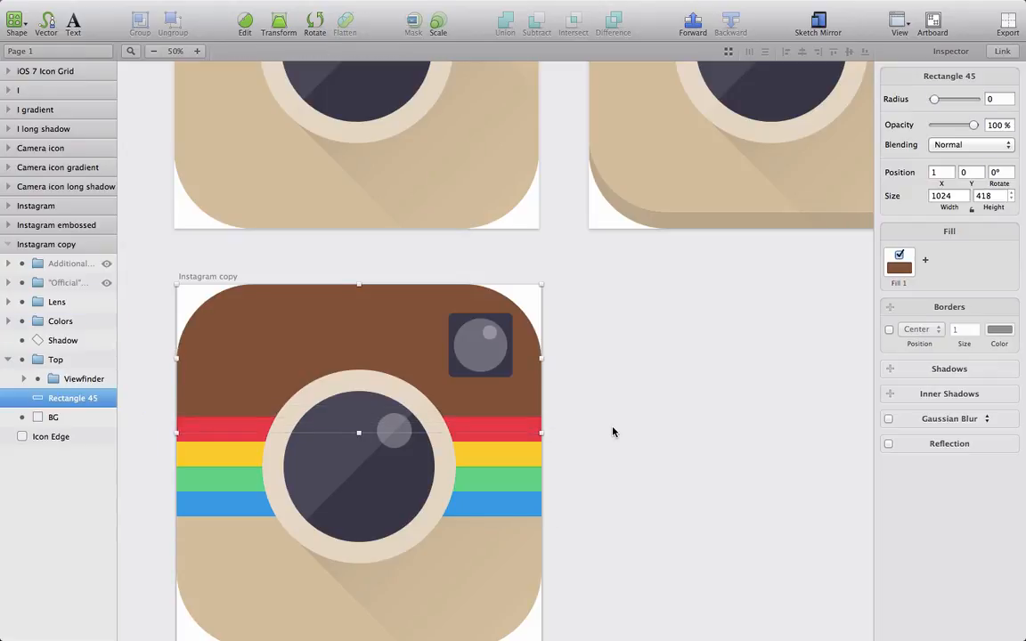
left_click(613, 432)
scroll(613, 432, "down", 2)
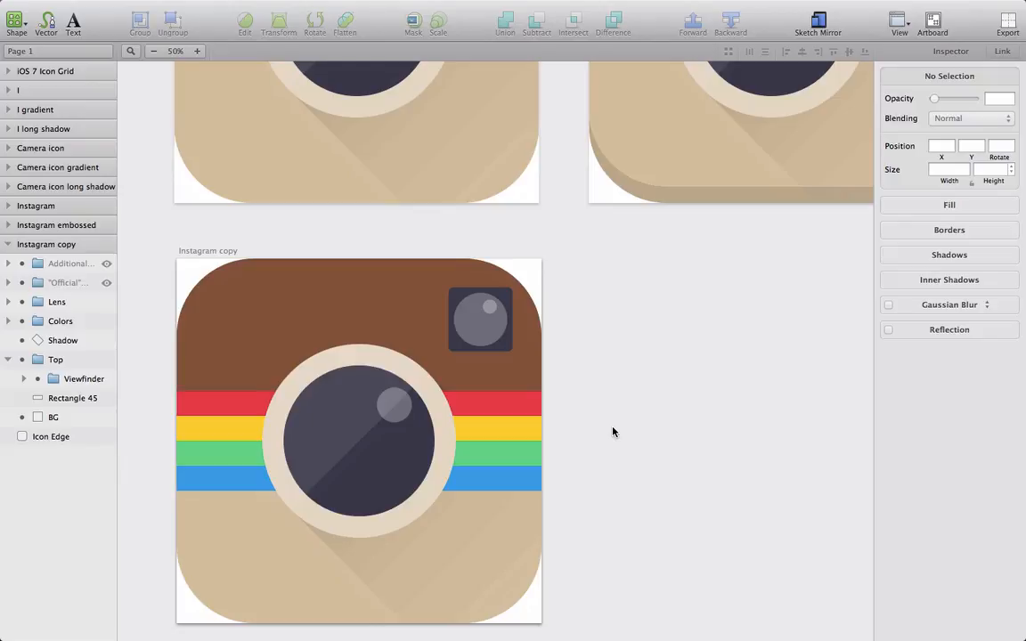
Step: Rename the Instagram copy artboard as Instagram redesign and place a duplicate of it directly to its right
left_click(153, 51)
scroll(524, 294, "right", 4)
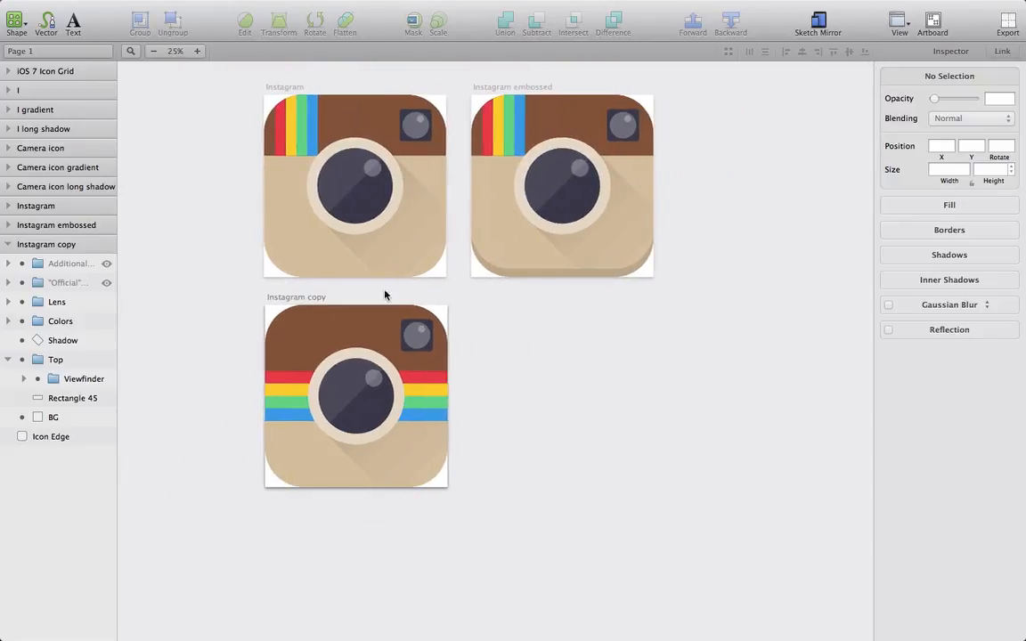
double_click(65, 244)
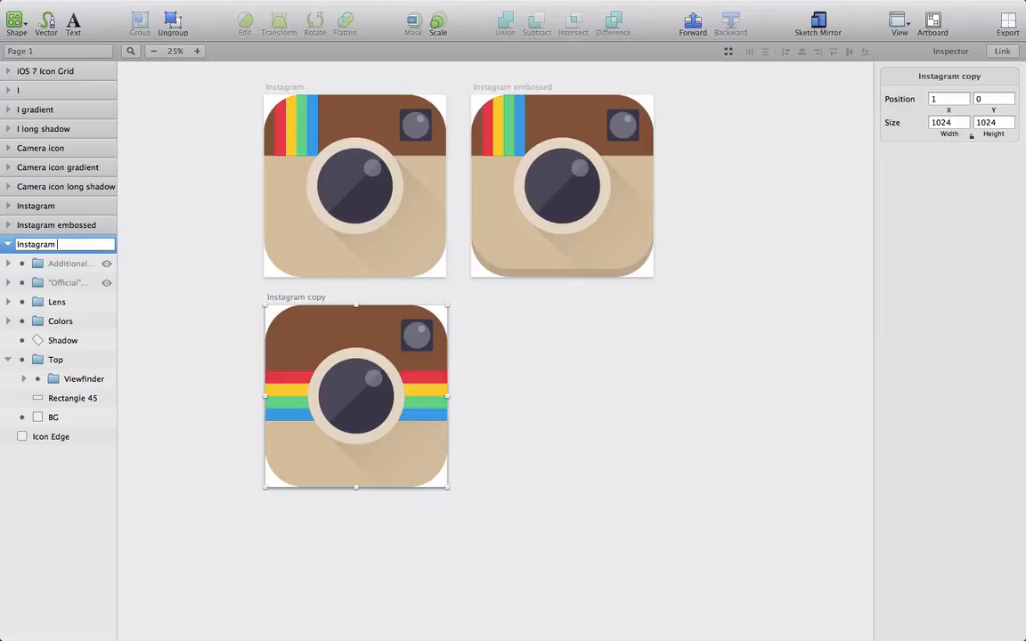
type("redesign")
key("Return")
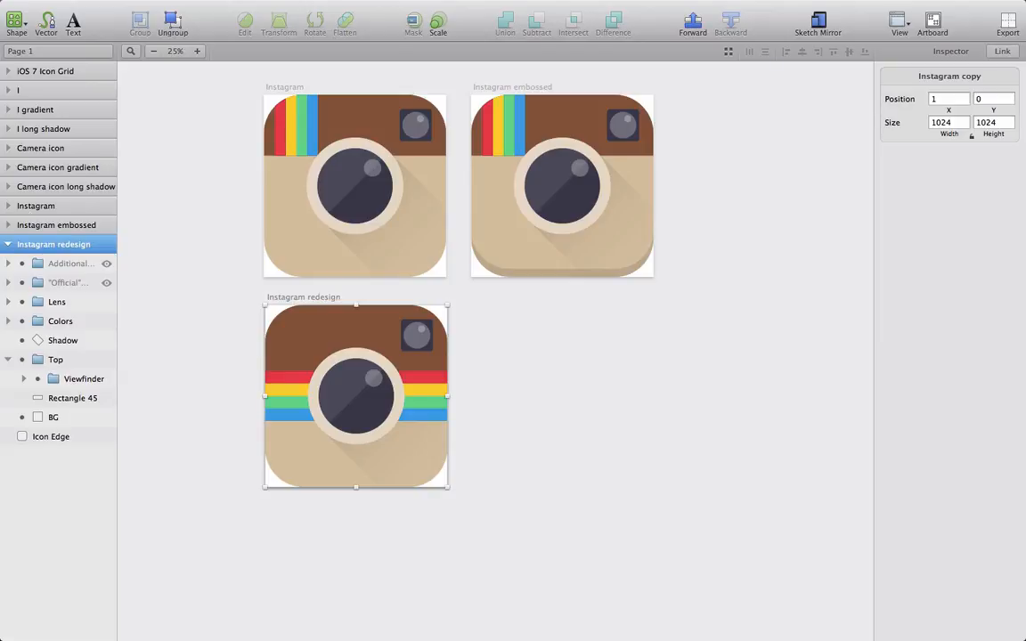
left_click_drag(373, 325, 574, 323)
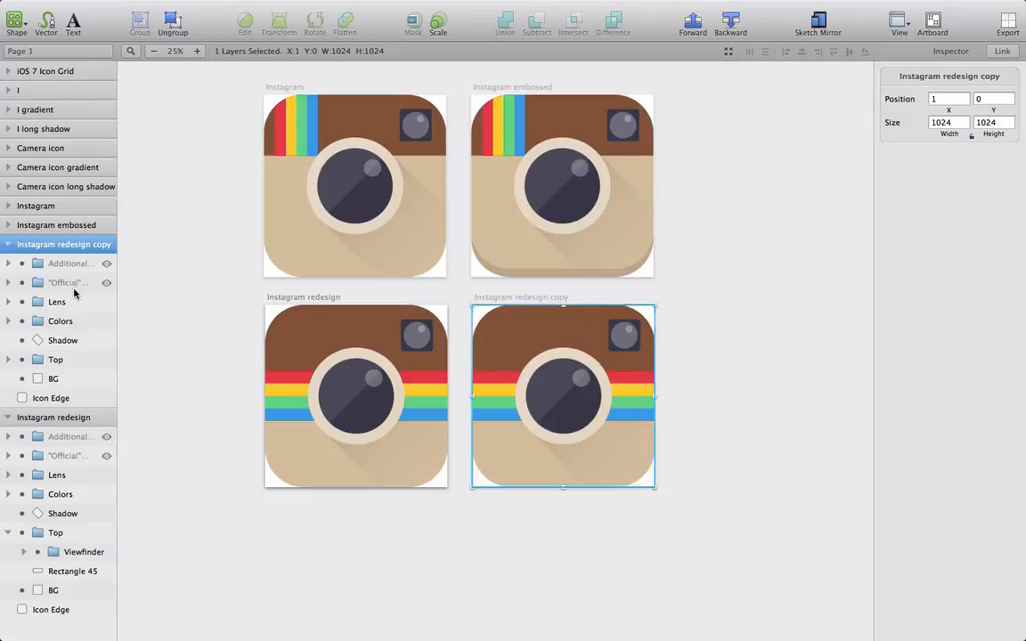
left_click(8, 321)
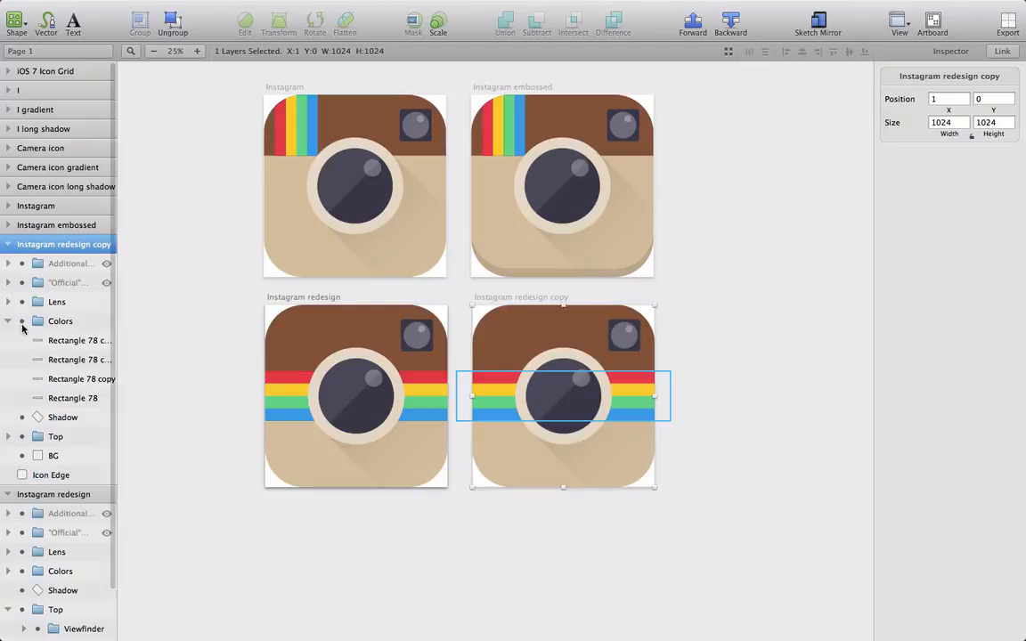
left_click(65, 398)
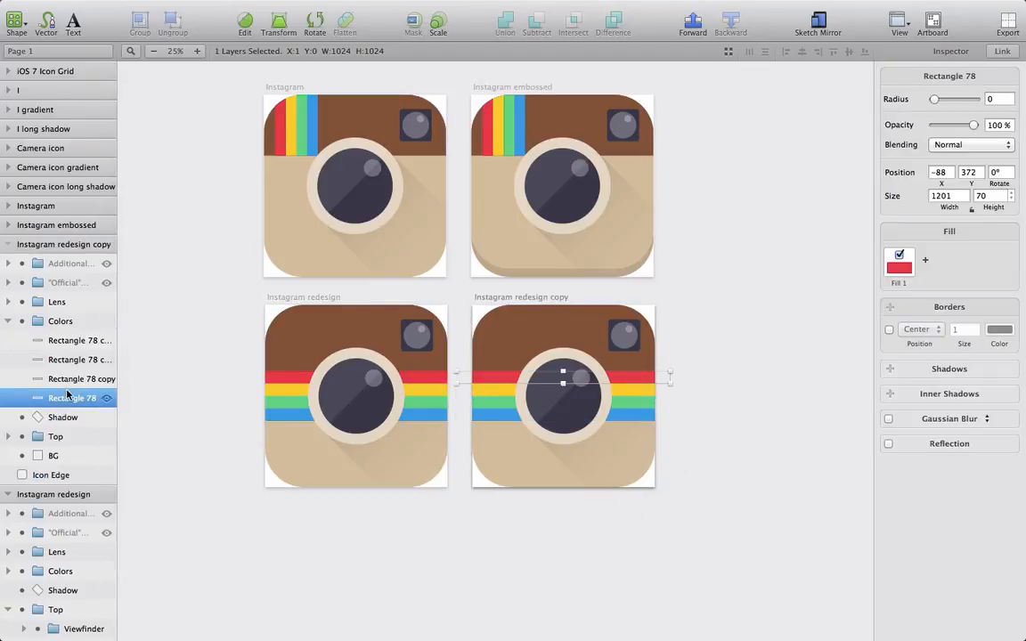
left_click(76, 381)
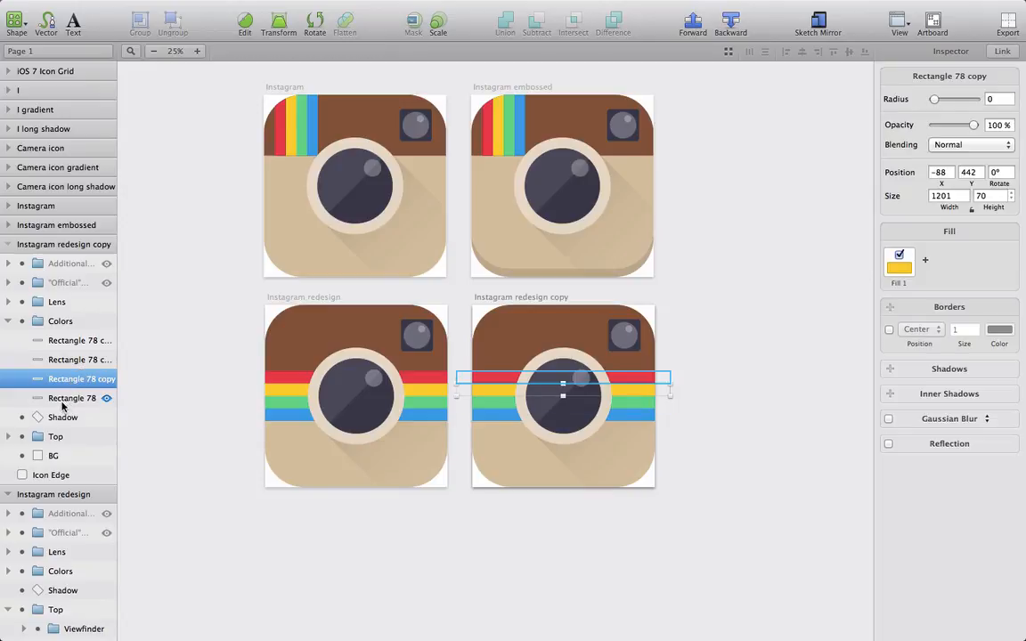
left_click(9, 321)
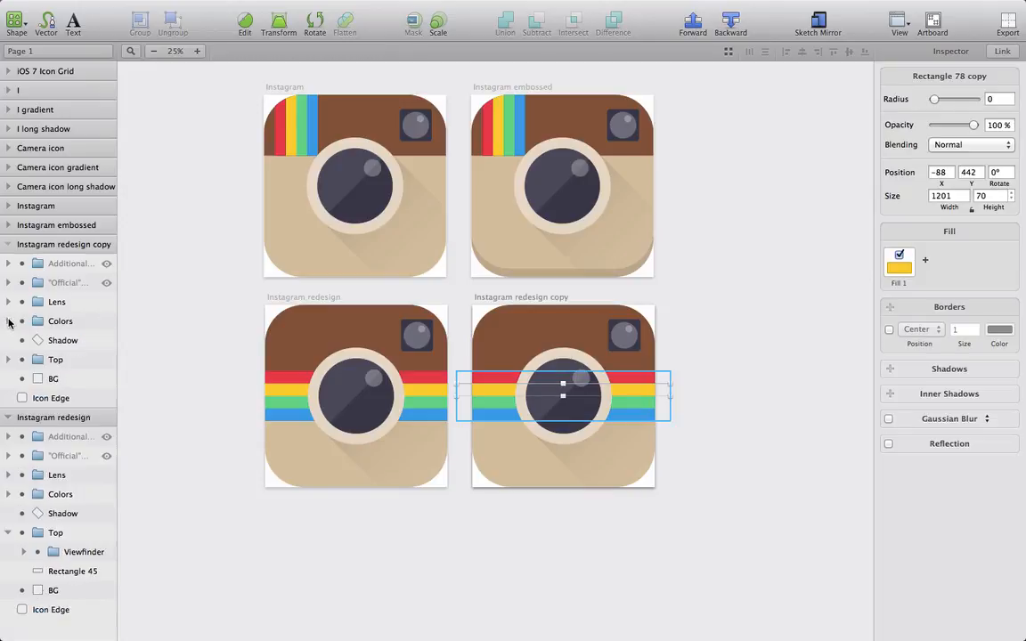
Step: Delete the brown rectangle inside the Top group of the Instagram redesign copy artboard
left_click(8, 358)
left_click(54, 397)
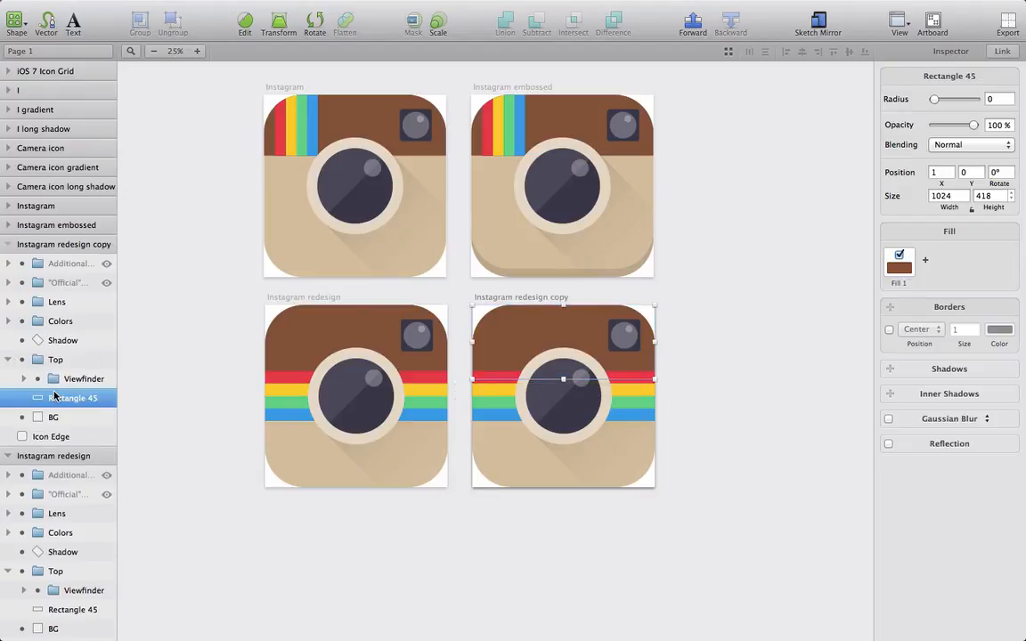
key("Delete")
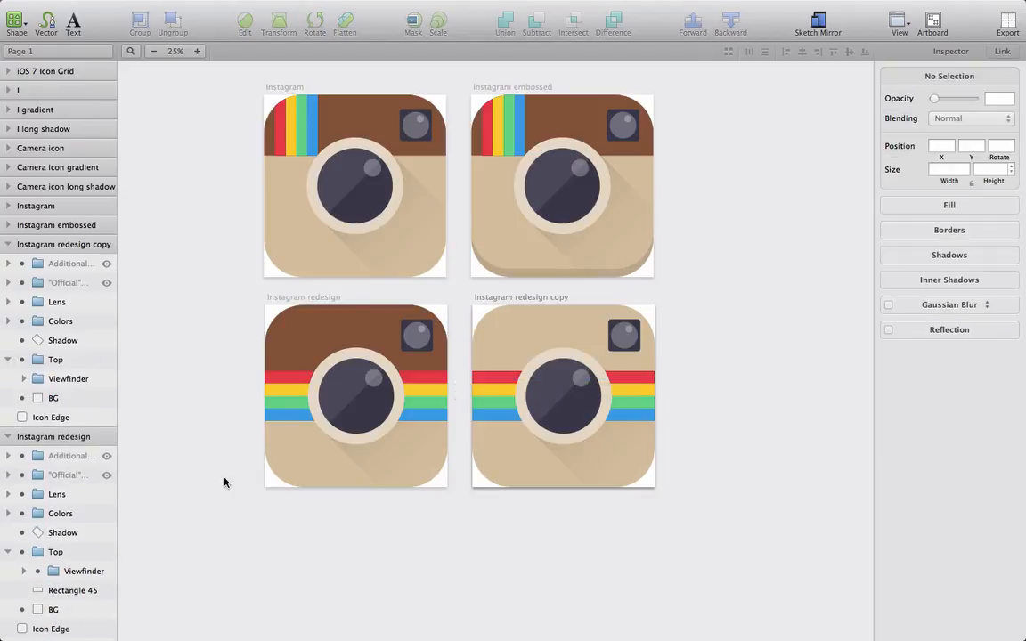
scroll(211, 407, "right", 4)
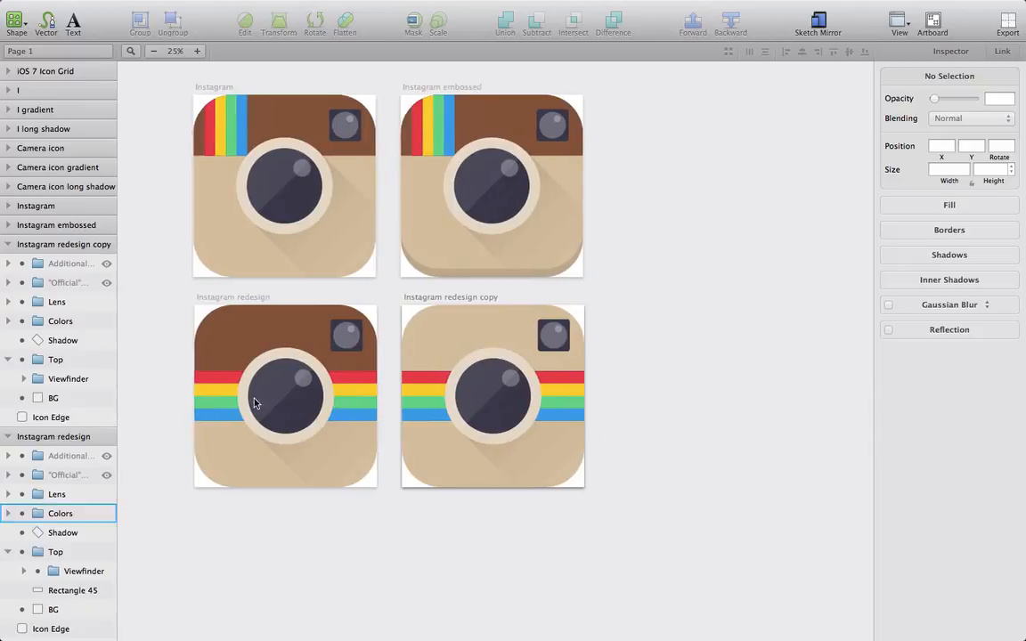
left_click(11, 244)
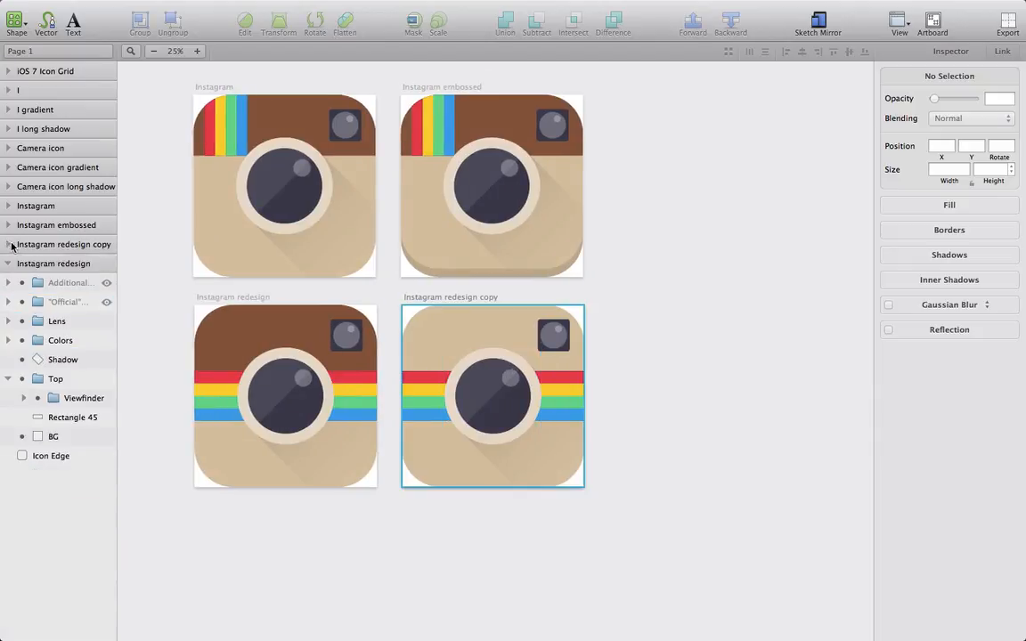
left_click_drag(475, 333, 702, 329)
key("BackSpace")
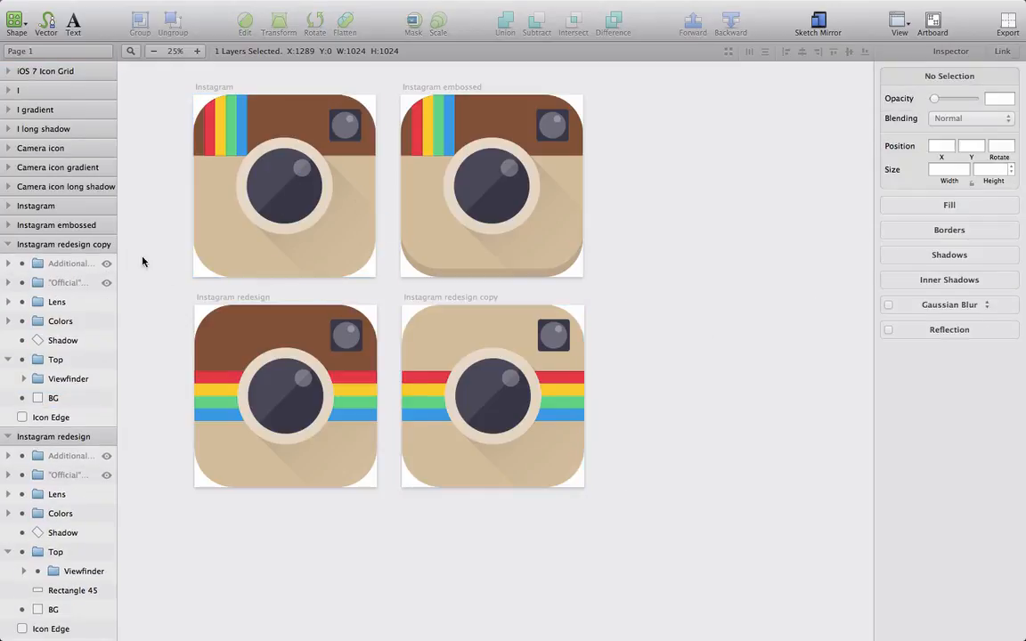
Step: Duplicate the Instagram redesign copy artboard to its right and delete the Top group with the viewfinder from the new artboard
left_click(90, 224)
left_click(86, 245)
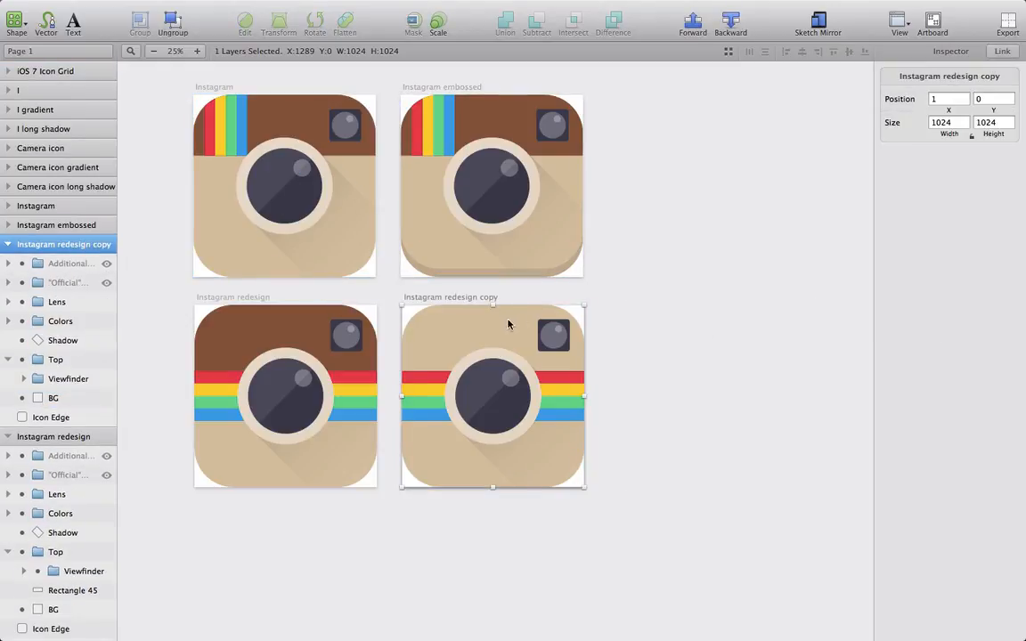
left_click_drag(507, 324, 696, 333)
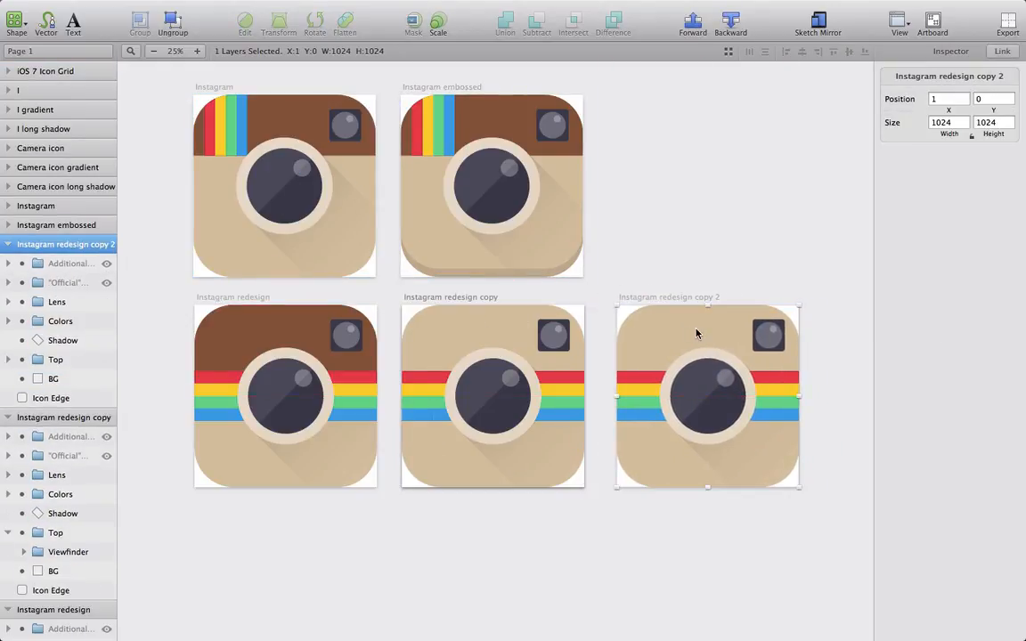
left_click(51, 358)
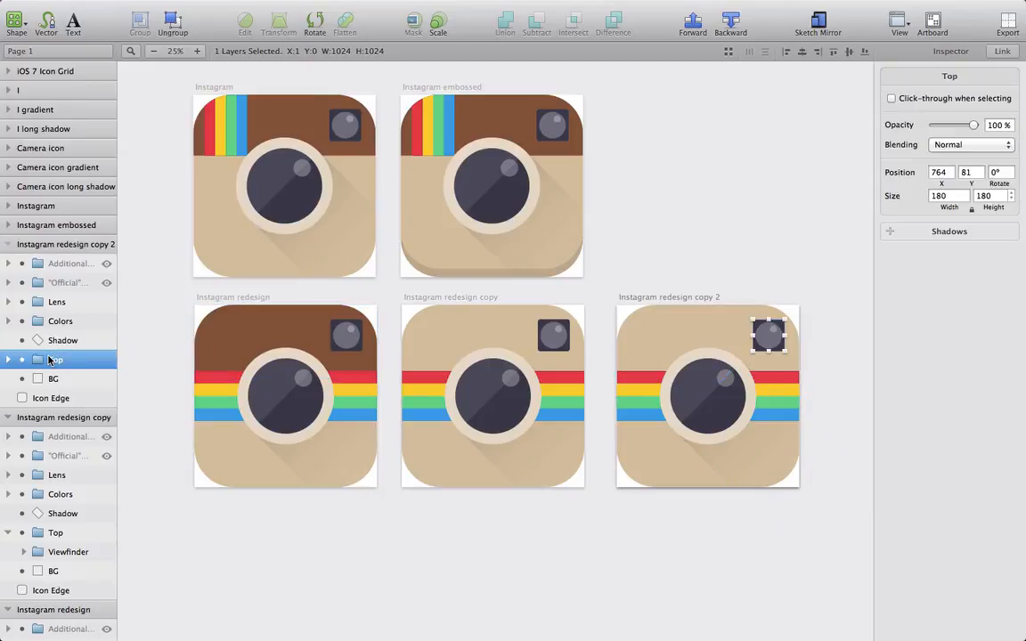
key("Delete")
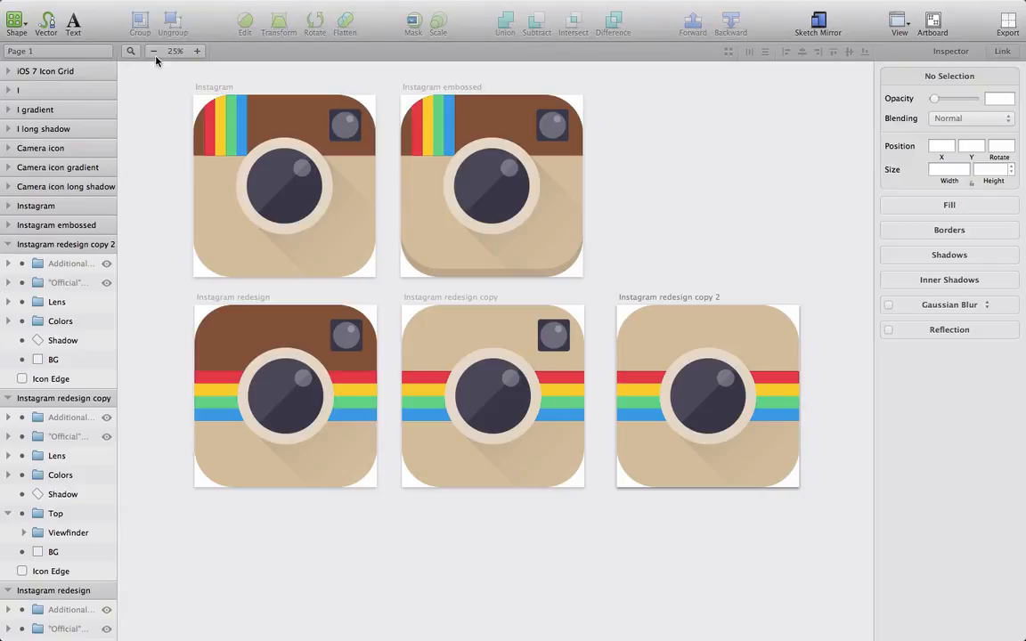
Step: Stop using the Icon Edge layer as a mask in the I artboard
left_click(153, 51)
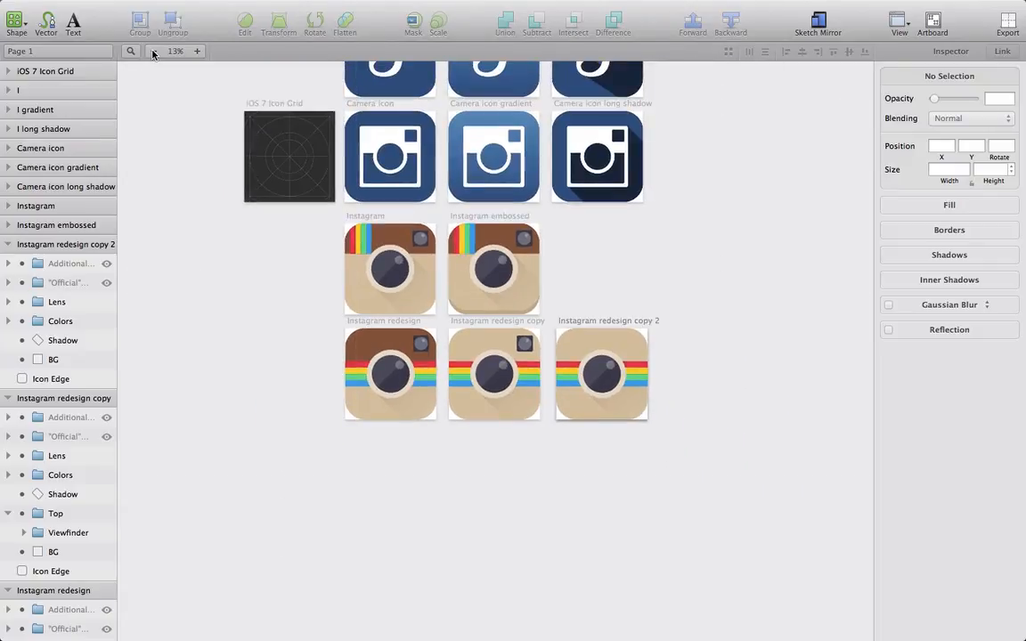
scroll(189, 236, "up", 5)
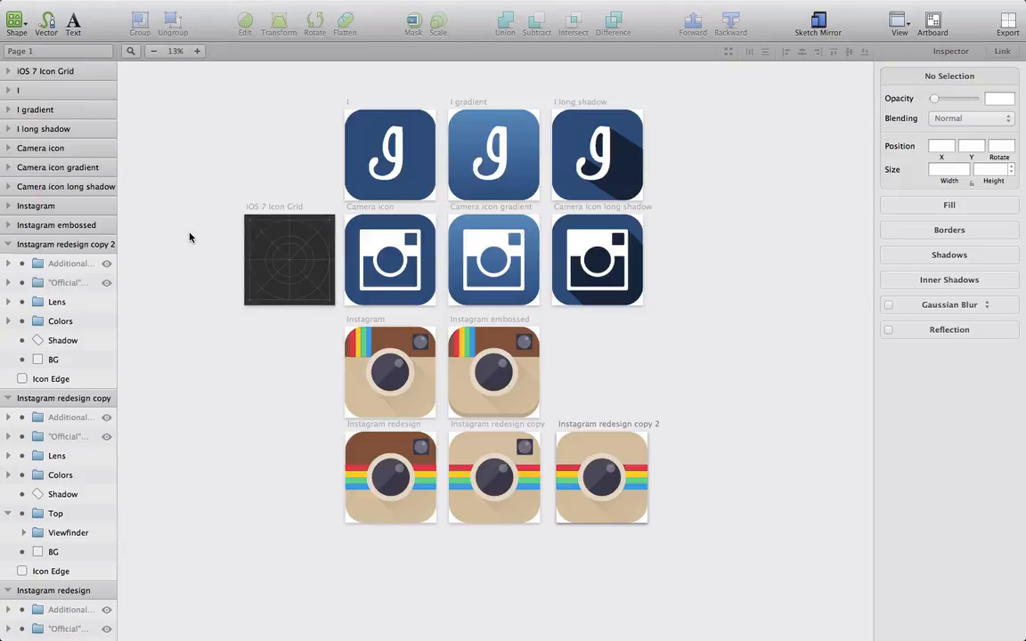
left_click(7, 90)
left_click(49, 187)
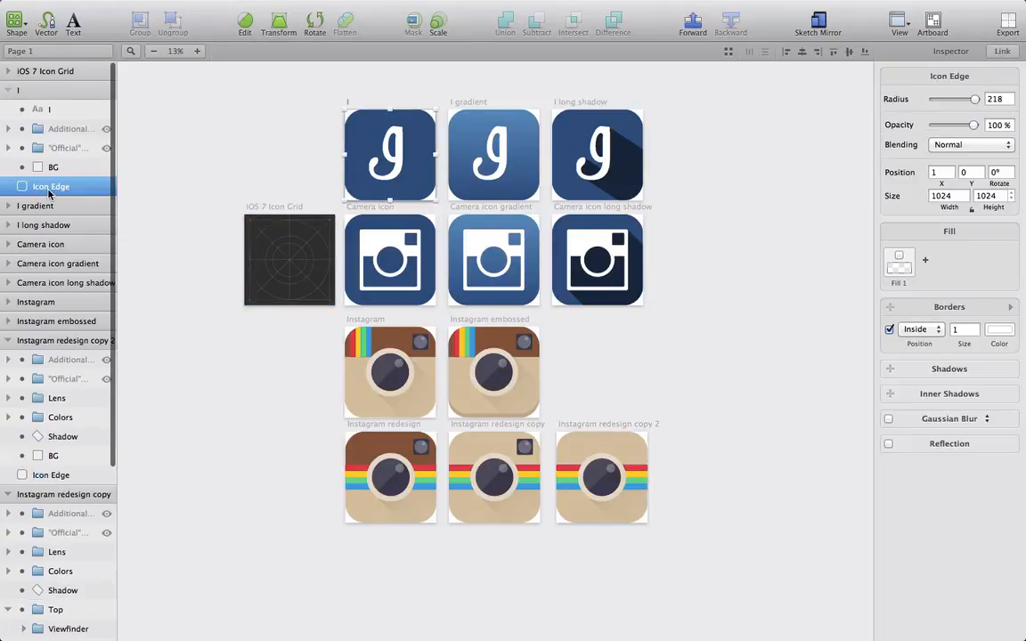
right_click(48, 188)
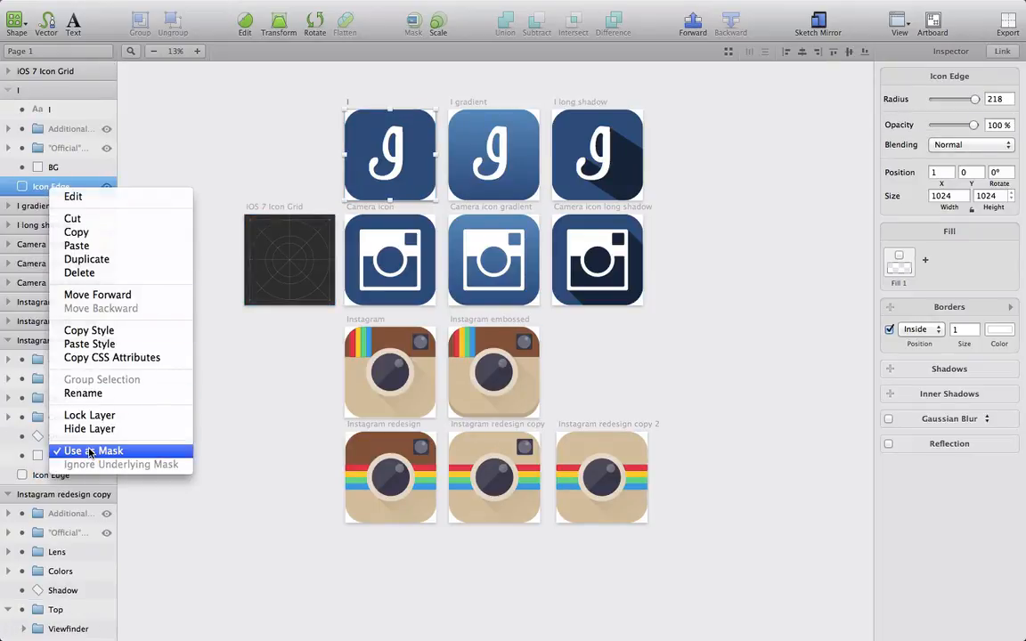
left_click(89, 451)
Step: Turn off the mask on the Icon Edge layer of the I gradient artboard
left_click(8, 206)
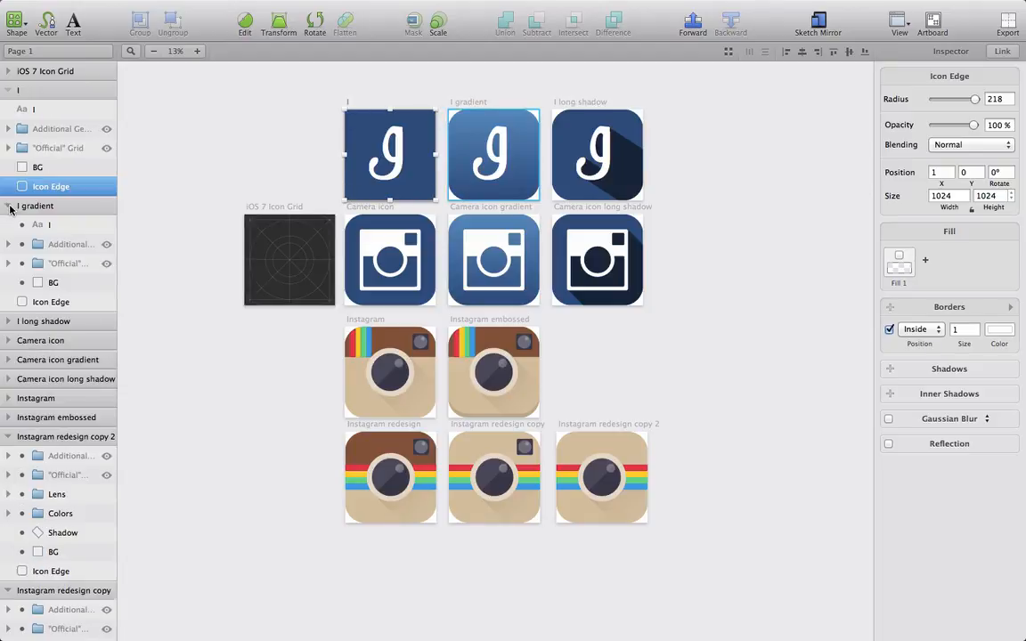
left_click(72, 302)
right_click(72, 302)
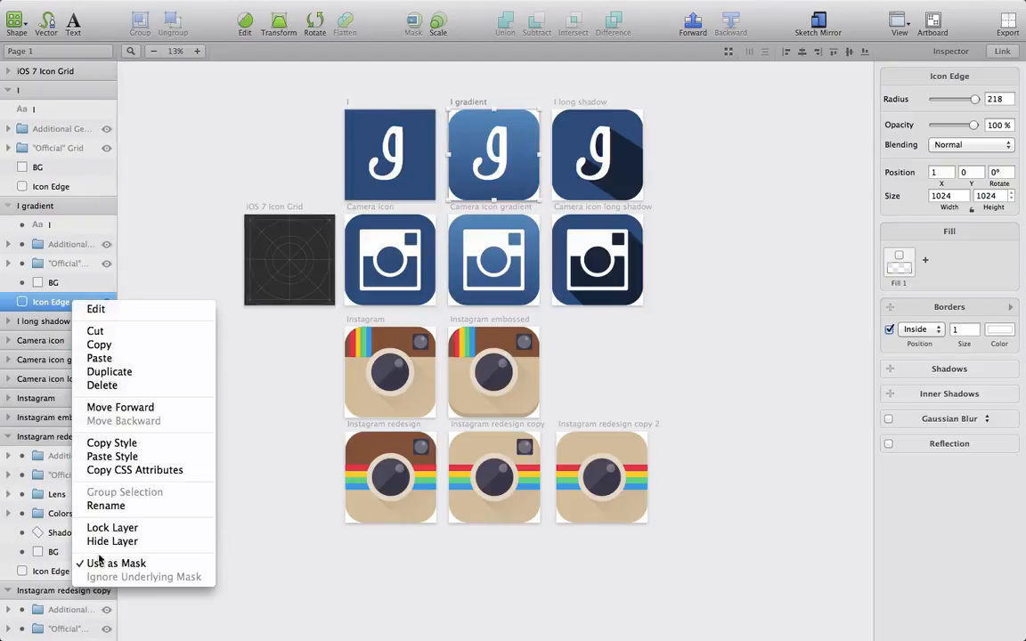
left_click(100, 561)
Step: Stop using the Icon Edge layer as a mask in the I long shadow artboard
left_click(9, 321)
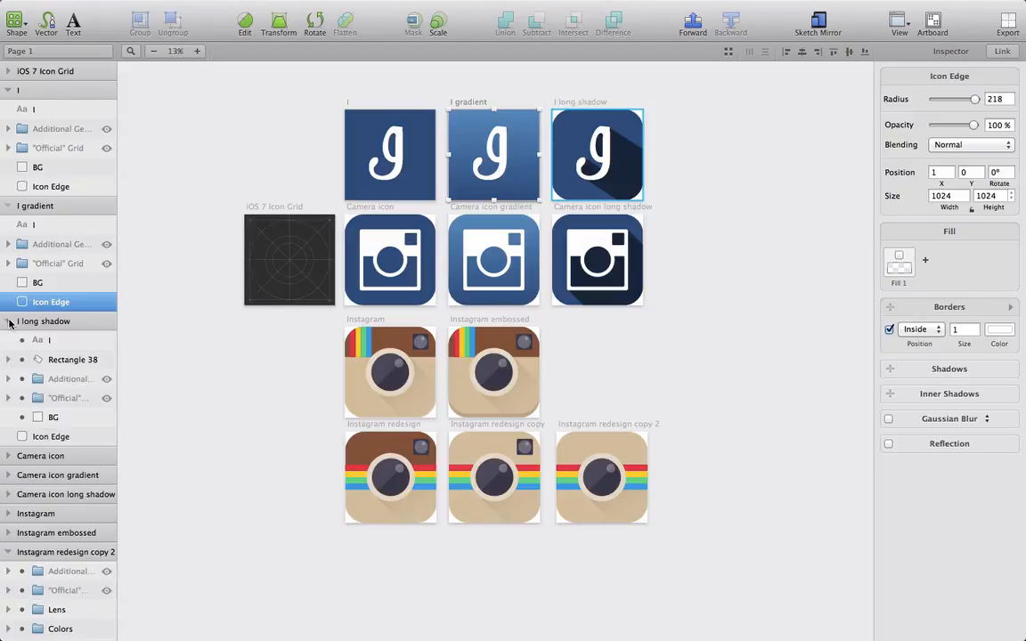
left_click(62, 436)
right_click(60, 436)
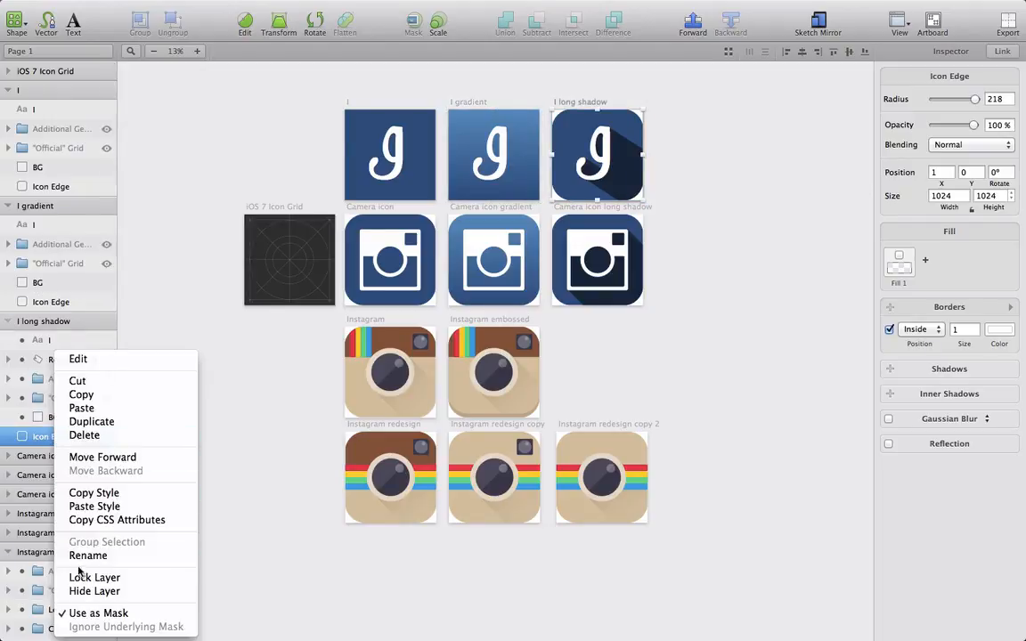
left_click(80, 613)
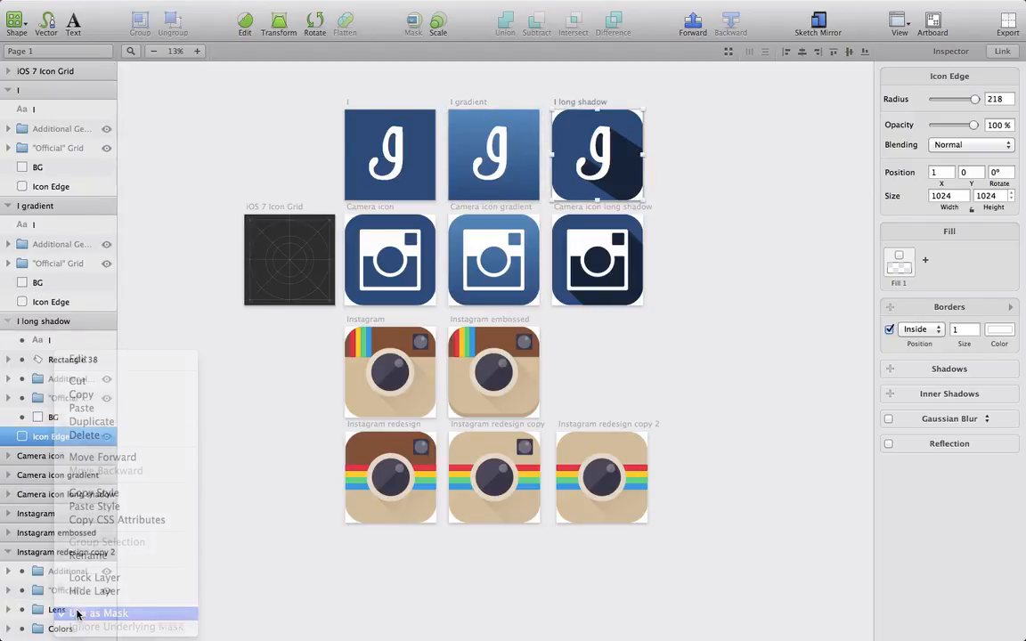
Step: Turn off the mask on the Icon Edge layer of the Camera icon artboard
left_click(8, 454)
scroll(36, 459, "down", 2)
left_click(44, 492)
right_click(45, 498)
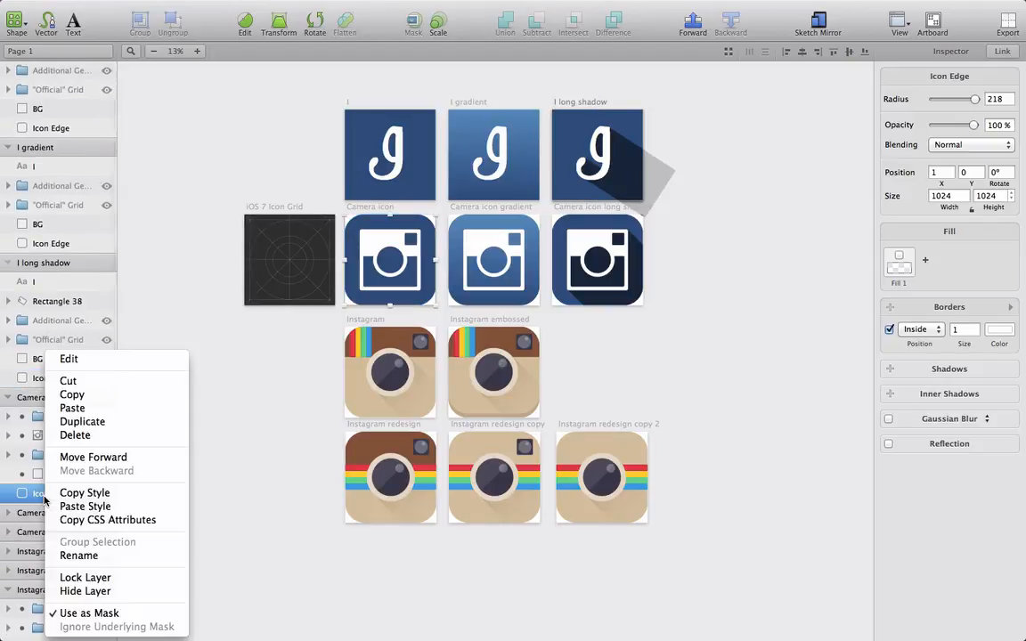
left_click(61, 612)
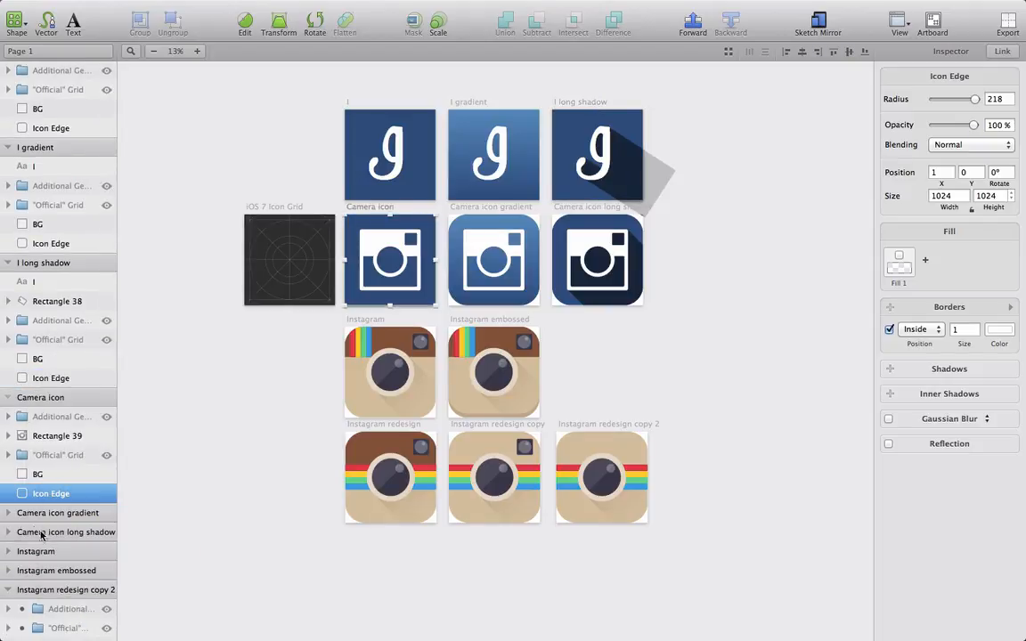
Step: Turn off the mask on the Icon Edge layer of the Camera icon gradient artboard
left_click(9, 512)
scroll(22, 512, "down", 3)
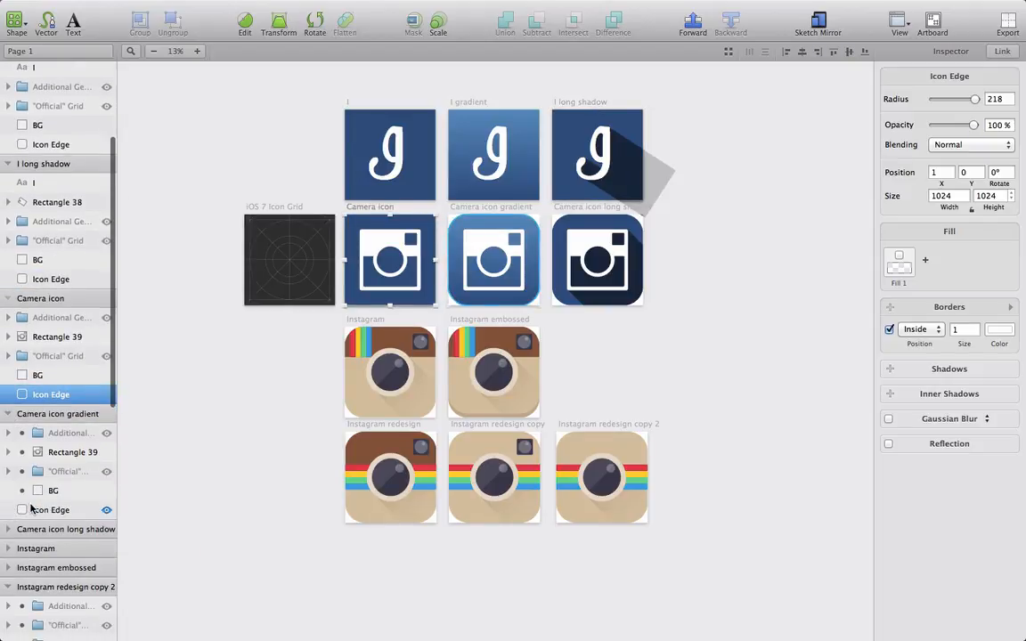
left_click(36, 509)
right_click(36, 510)
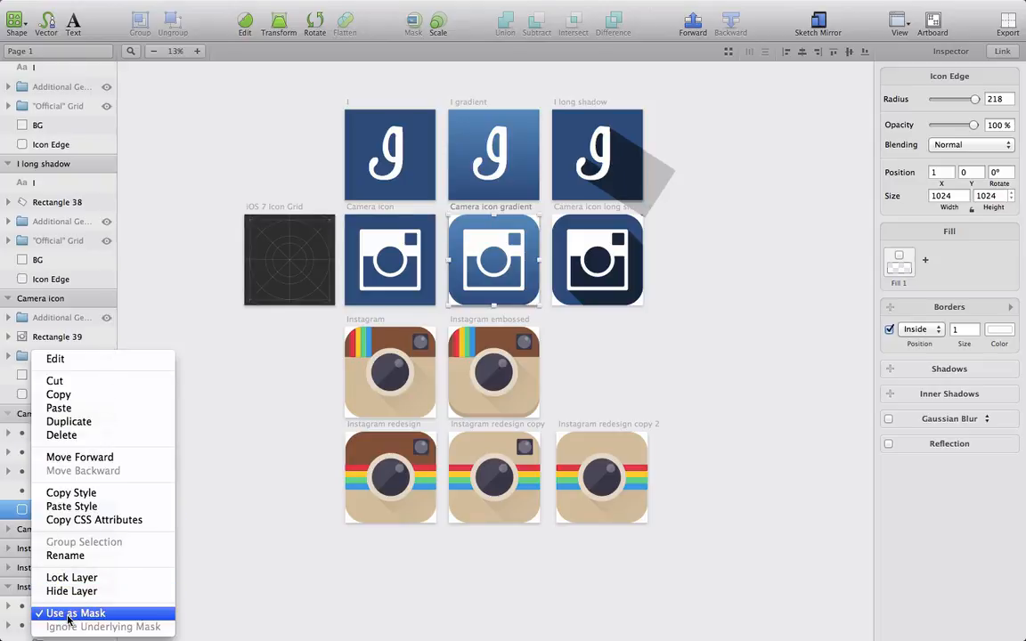
left_click(67, 617)
Step: Stop using the Icon Edge layer as a mask in the Camera icon long shadow artboard
left_click(8, 529)
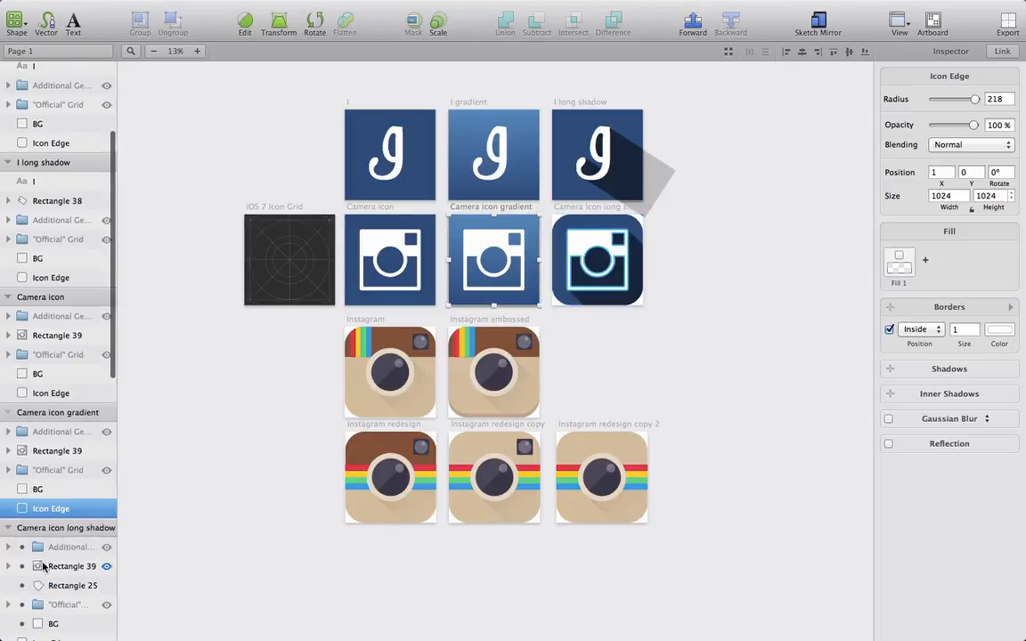
scroll(42, 567, "down", 5)
left_click(76, 445)
right_click(77, 445)
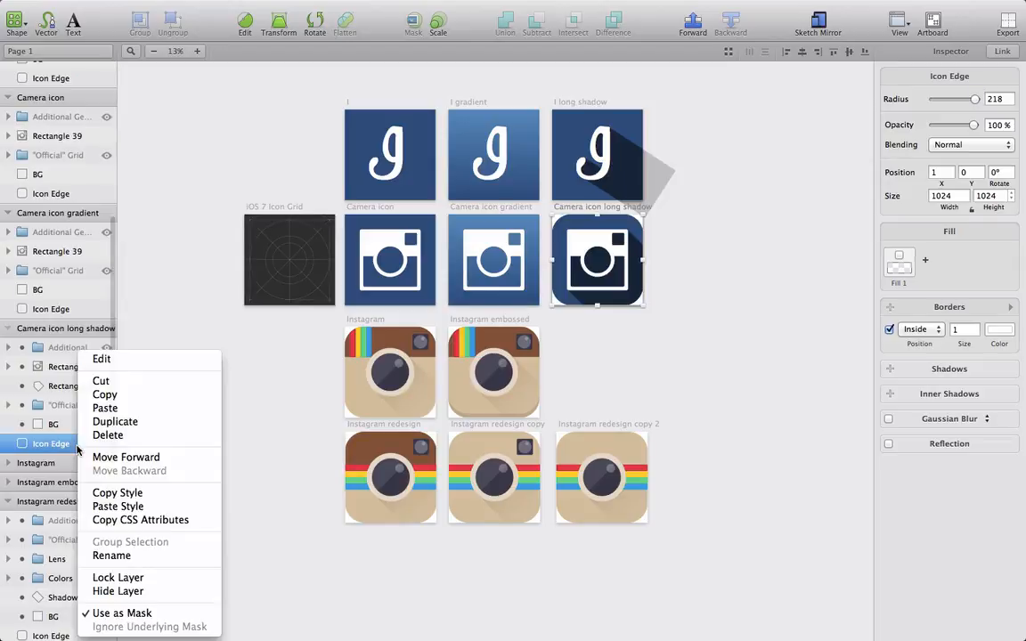
left_click(107, 612)
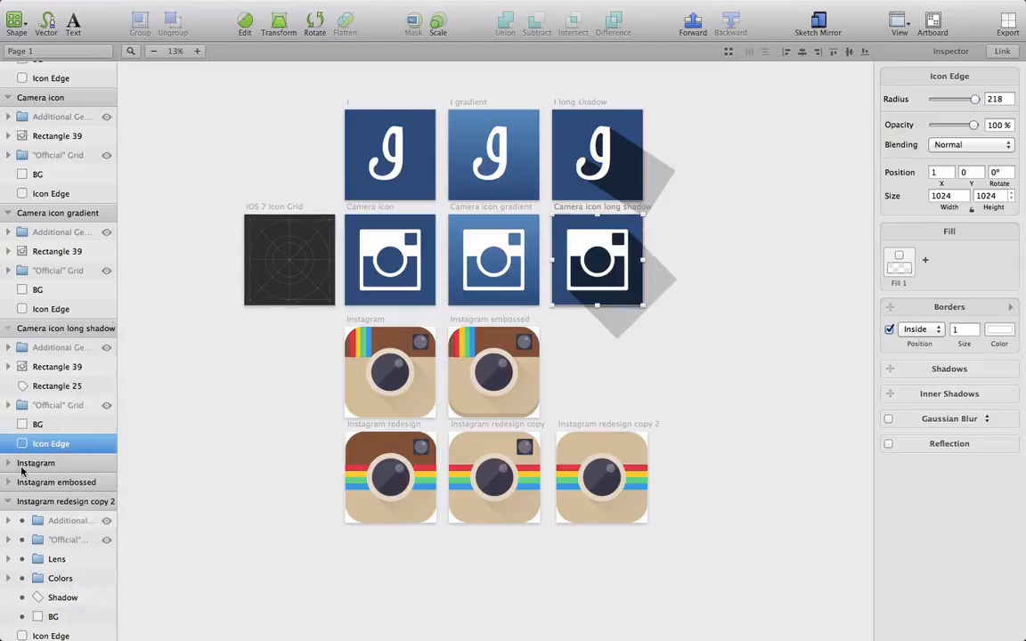
Step: Turn off the mask on the Icon Edge layer of the Instagram artboard
left_click(8, 463)
scroll(36, 481, "down", 3)
left_click(54, 531)
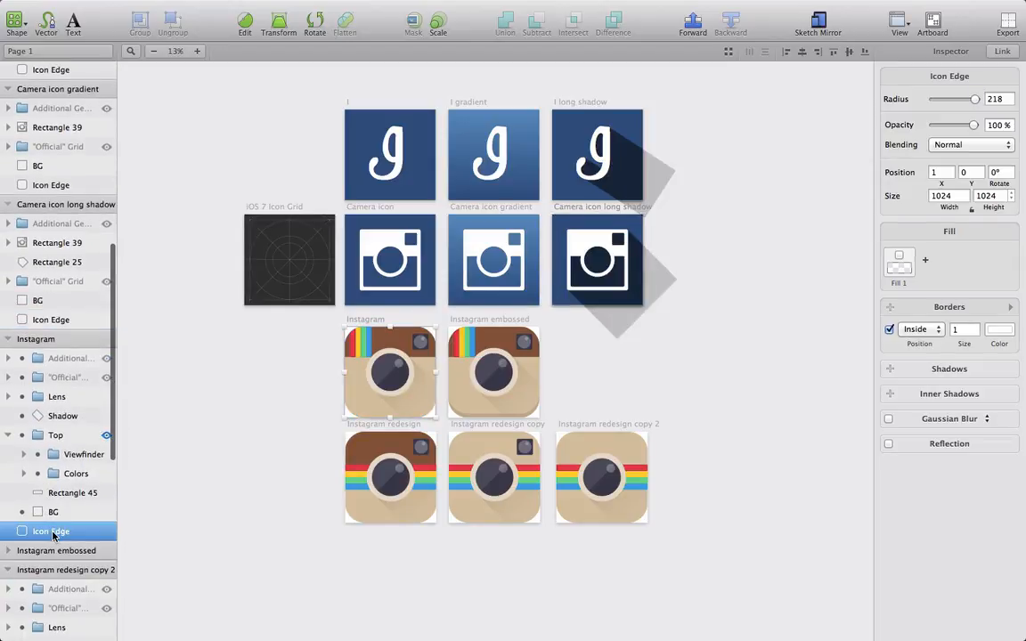
right_click(52, 532)
left_click(65, 613)
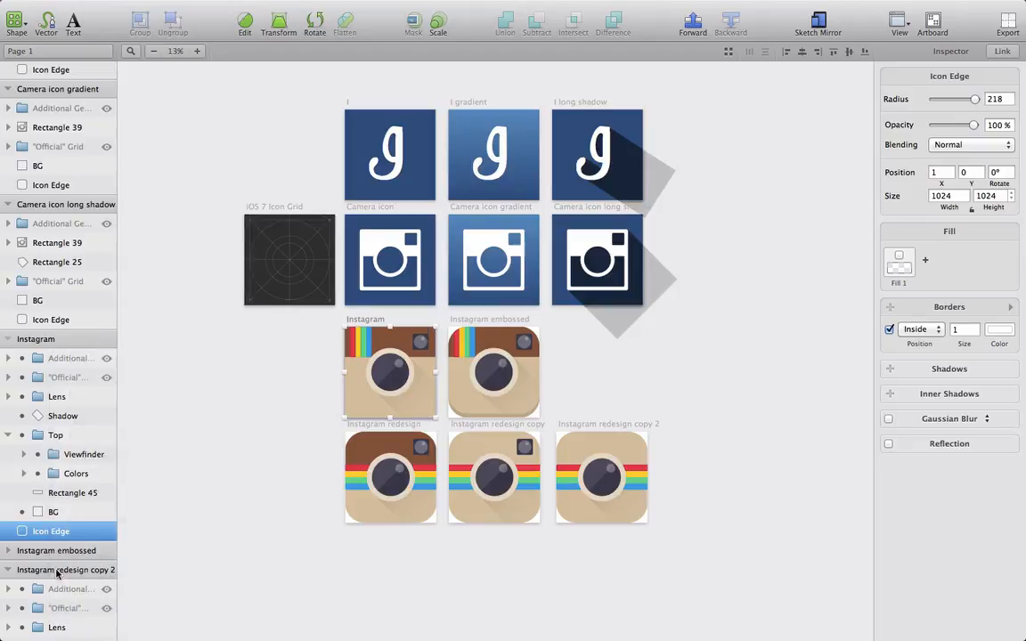
Step: Turn off the mask on the outer Icon Edge layer of the Instagram embossed artboard
left_click(7, 550)
scroll(76, 505, "down", 5)
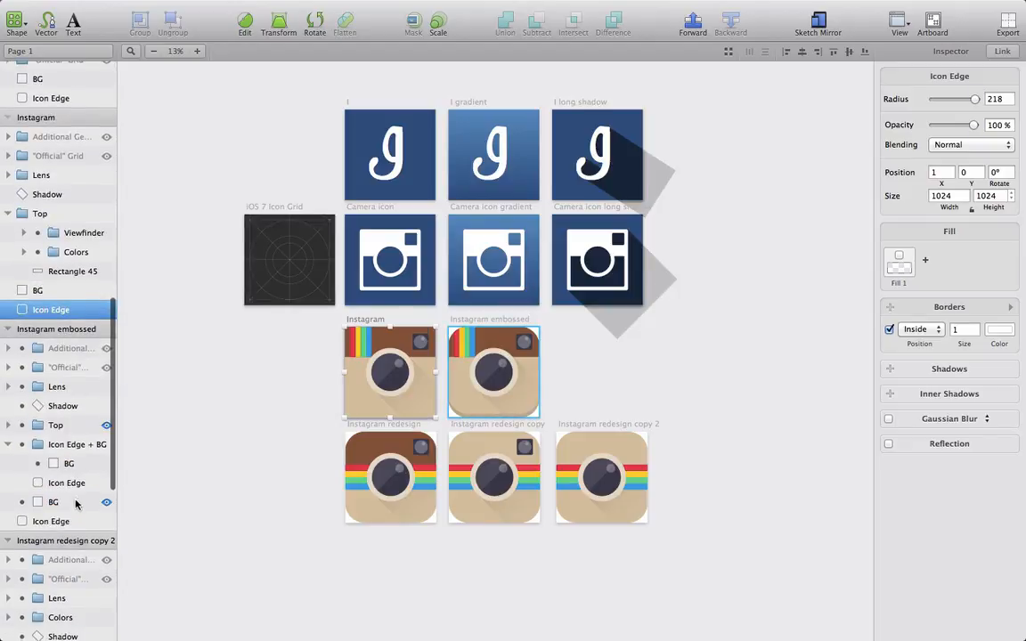
left_click(67, 521)
right_click(67, 520)
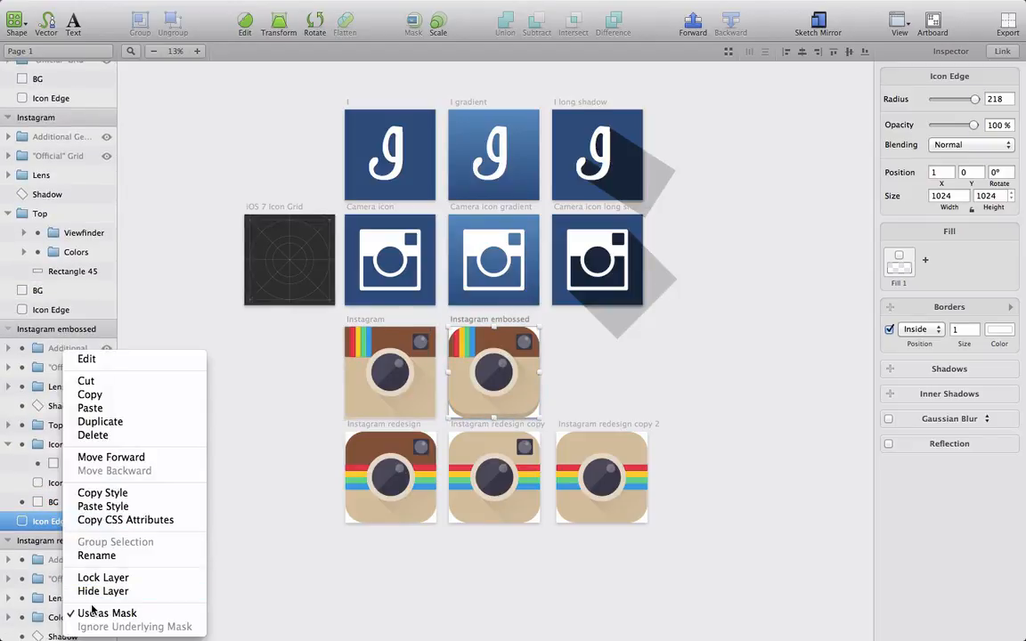
left_click(91, 613)
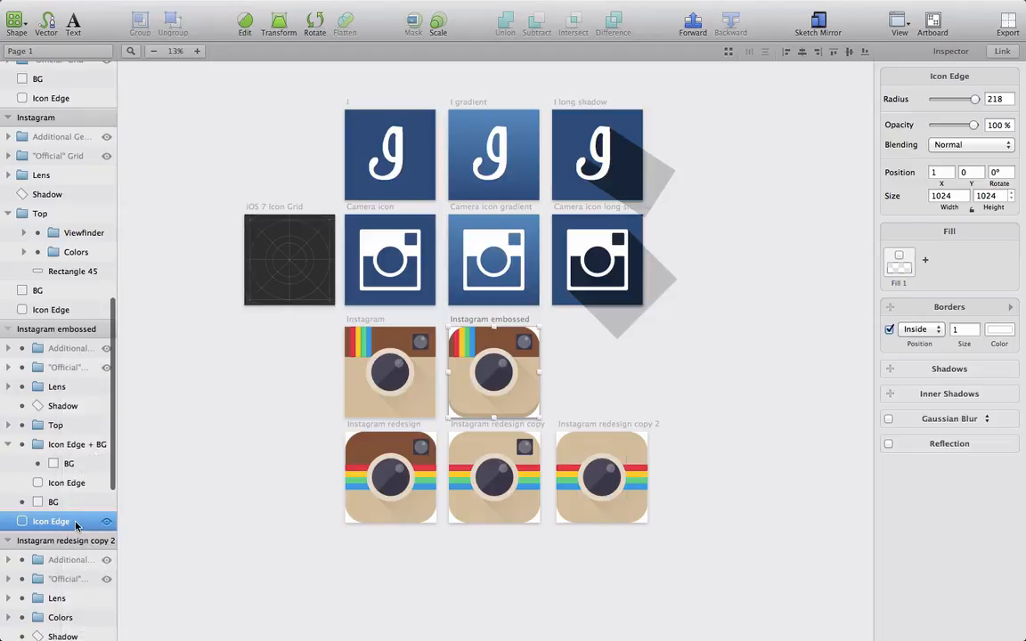
right_click(76, 526)
left_click(92, 611)
Step: Stop using the Icon Edge layer as a mask in the Instagram redesign copy 2 artboard
scroll(74, 512, "down", 5)
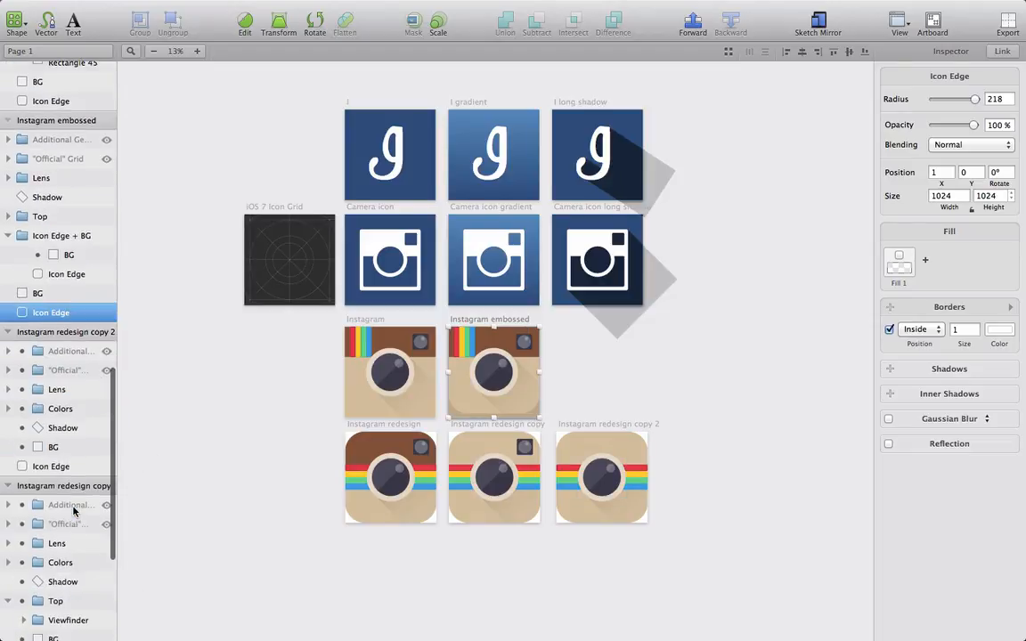
left_click(73, 466)
right_click(73, 466)
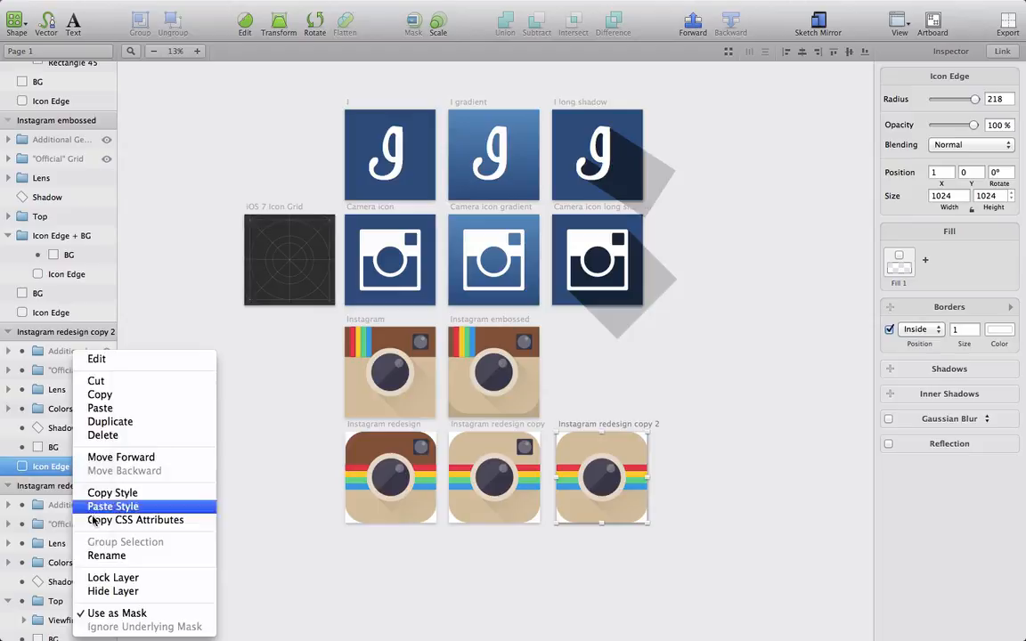
left_click(105, 612)
Step: Turn off the mask on the Icon Edge layer of the Instagram redesign copy artboard
scroll(57, 581, "down", 4)
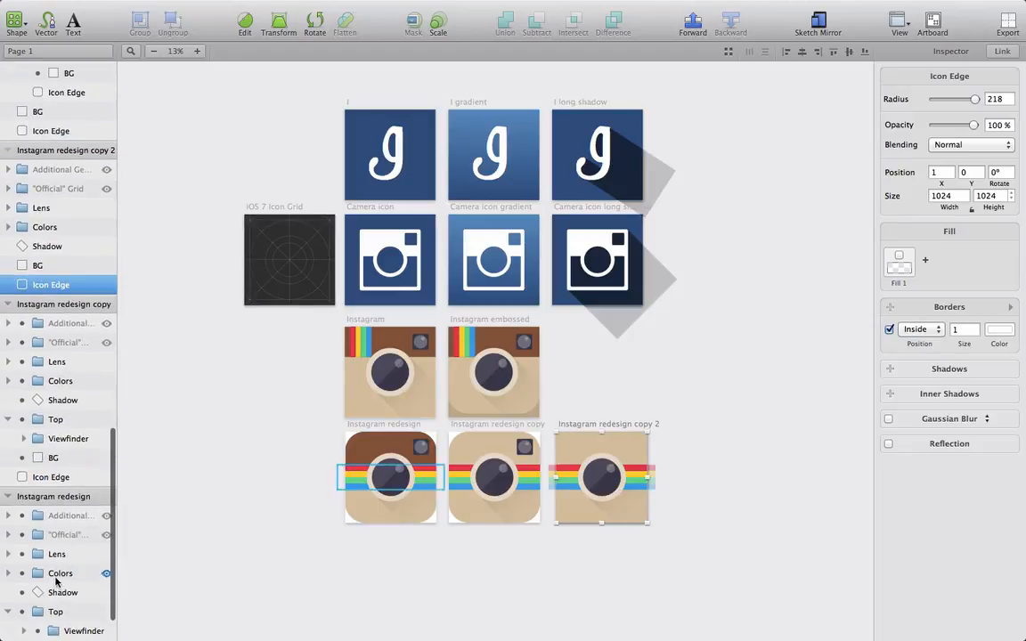
left_click(75, 478)
right_click(76, 479)
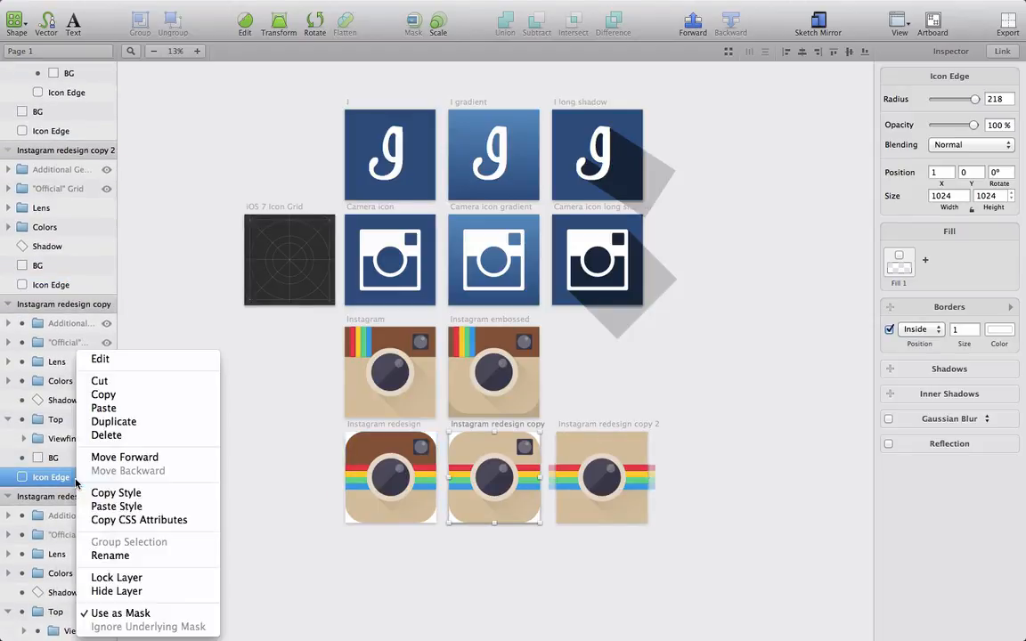
left_click(98, 613)
Step: Turn off the mask on the Icon Edge layer of the original Instagram redesign artboard
scroll(70, 606, "down", 2)
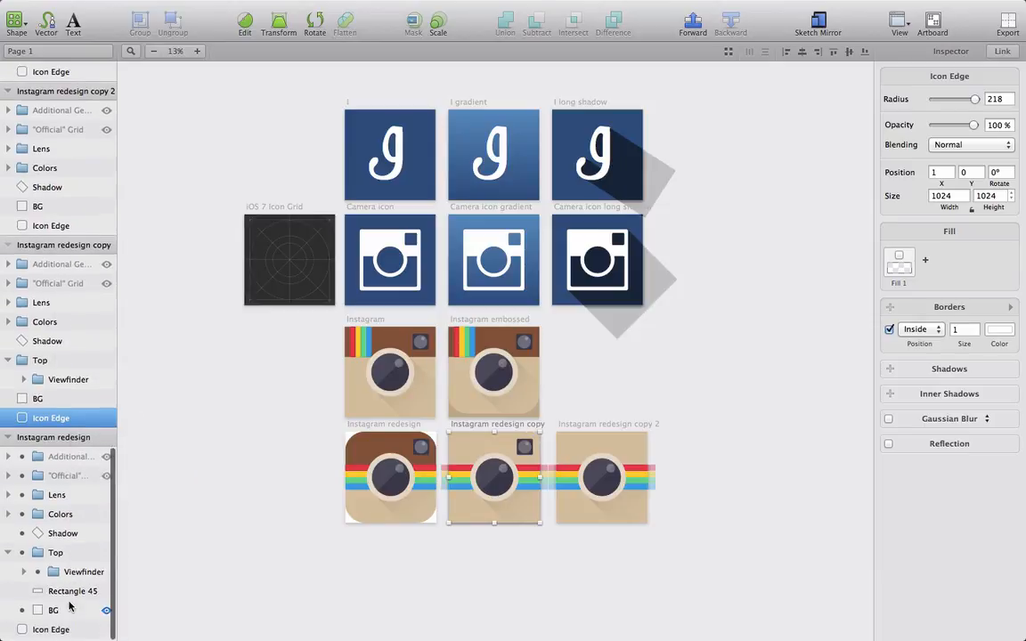
left_click(69, 627)
right_click(71, 625)
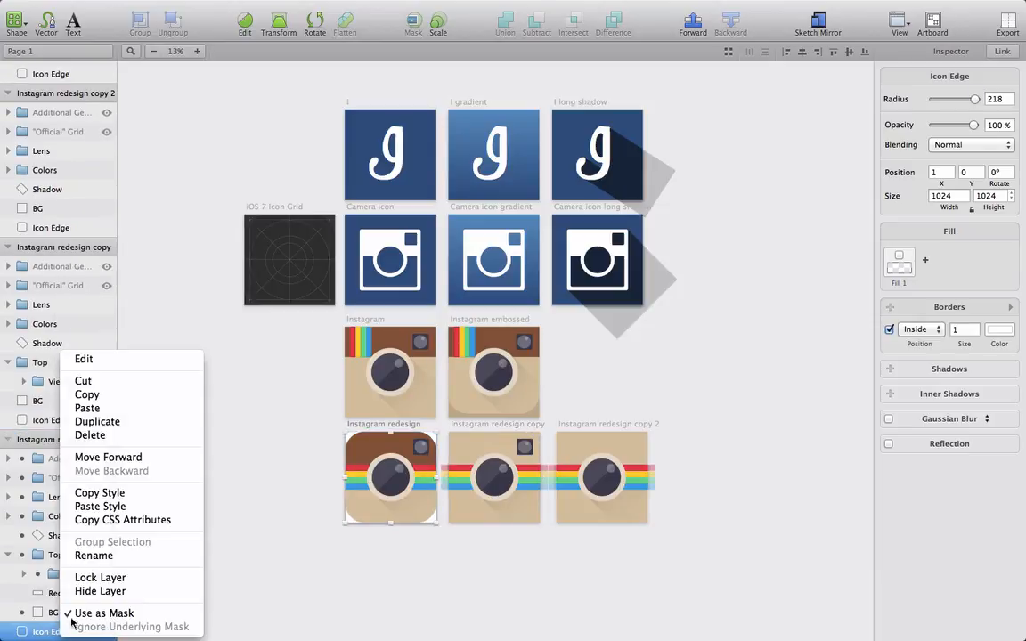
left_click(82, 613)
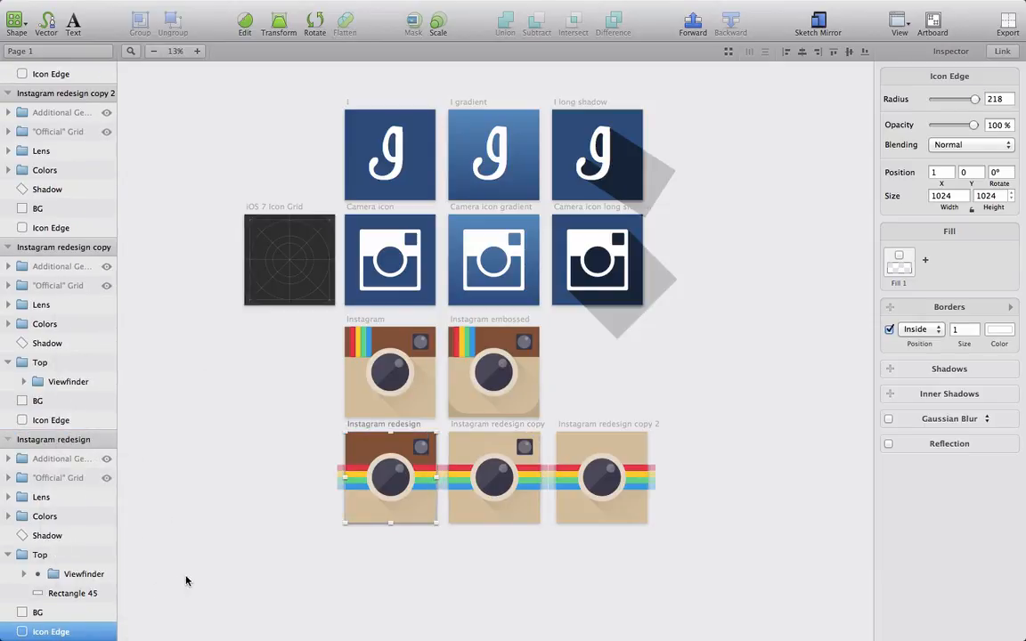
Step: Rename the Instagram redesign copy artboard as "Instagram redesign no brown"
double_click(87, 248)
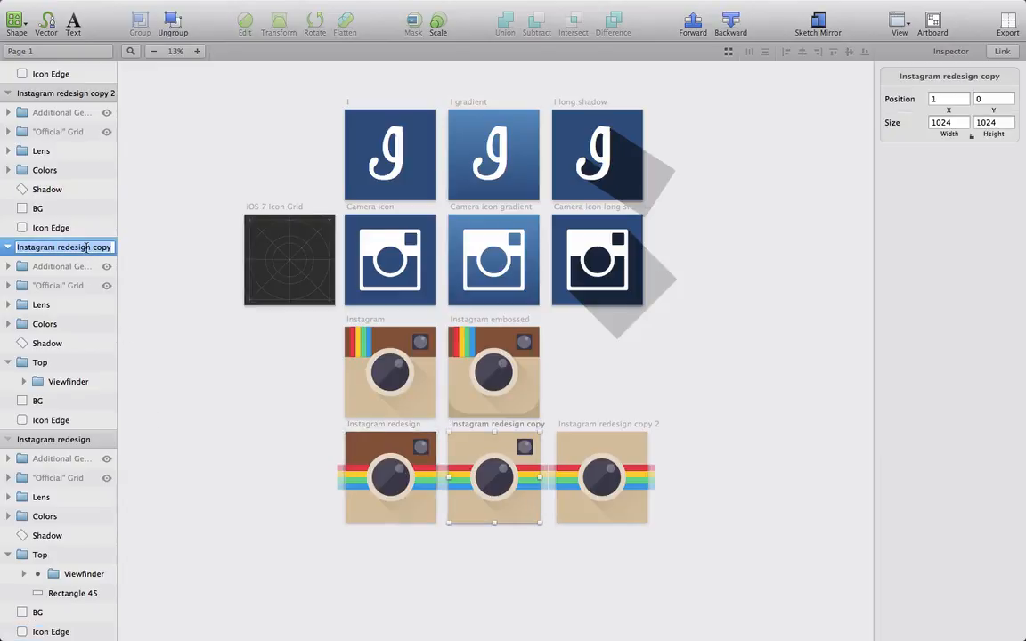
key("Right")
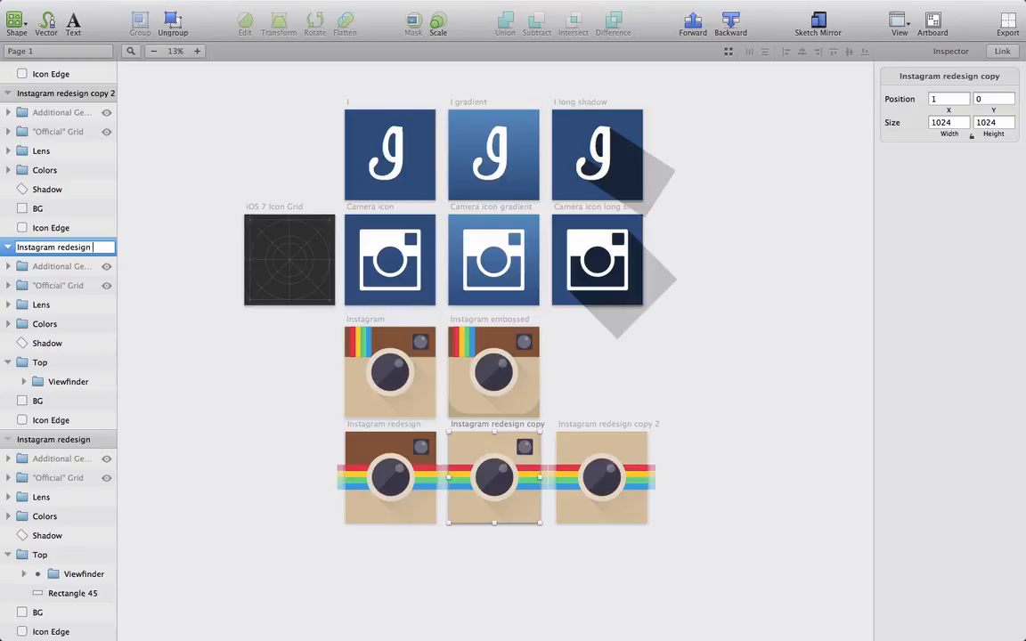
type("no brown")
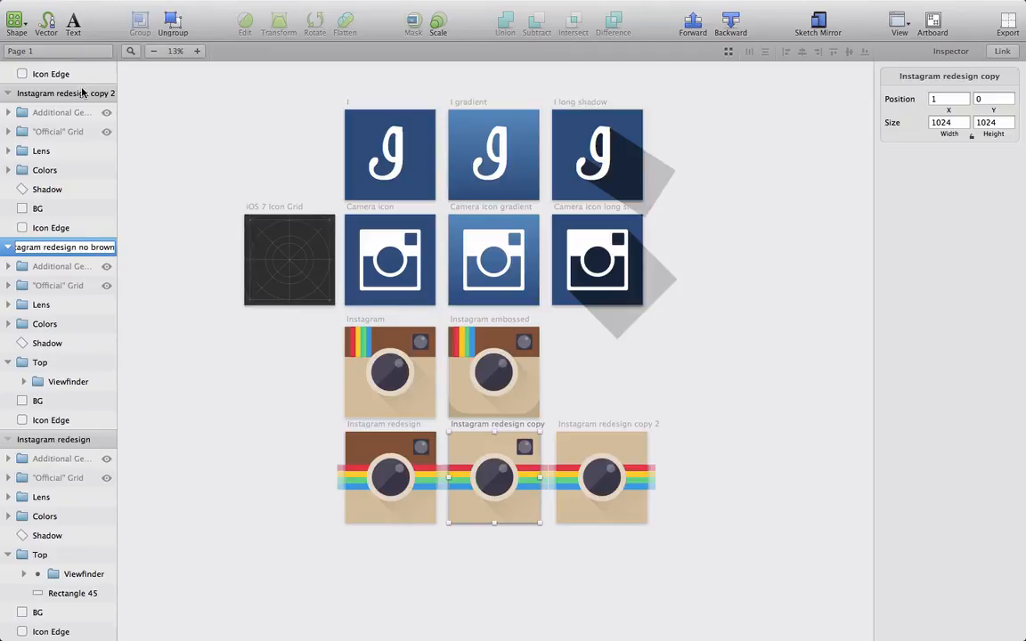
Step: Rename the Instagram redesign copy 2 artboard as "Instagram redesign no top"
double_click(82, 92)
key("Right")
key("BackSpace")
key("BackSpace")
key("BackSpace")
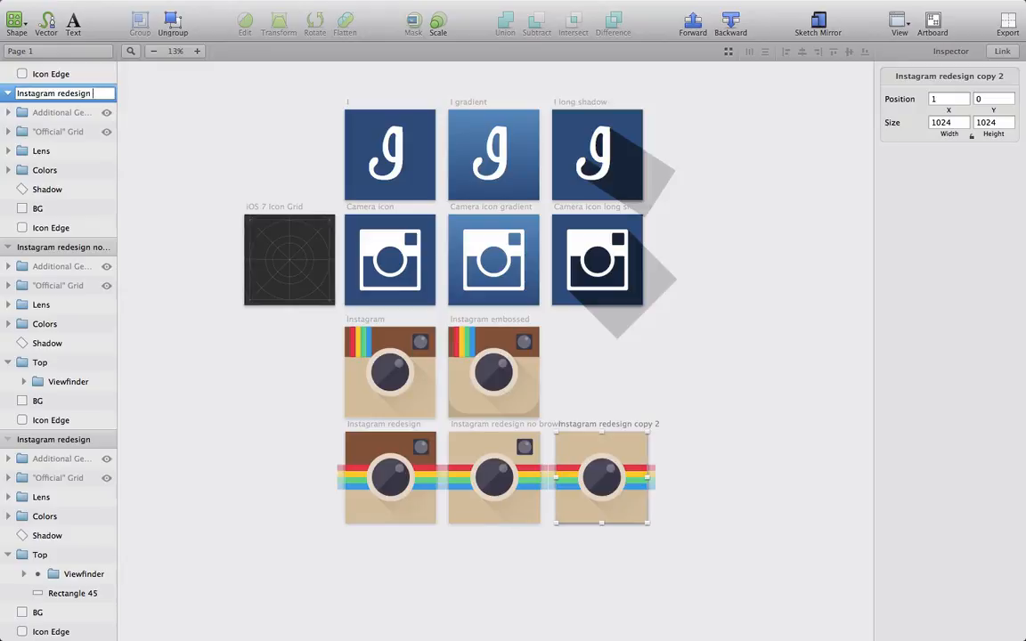
type("no top")
left_click(182, 321)
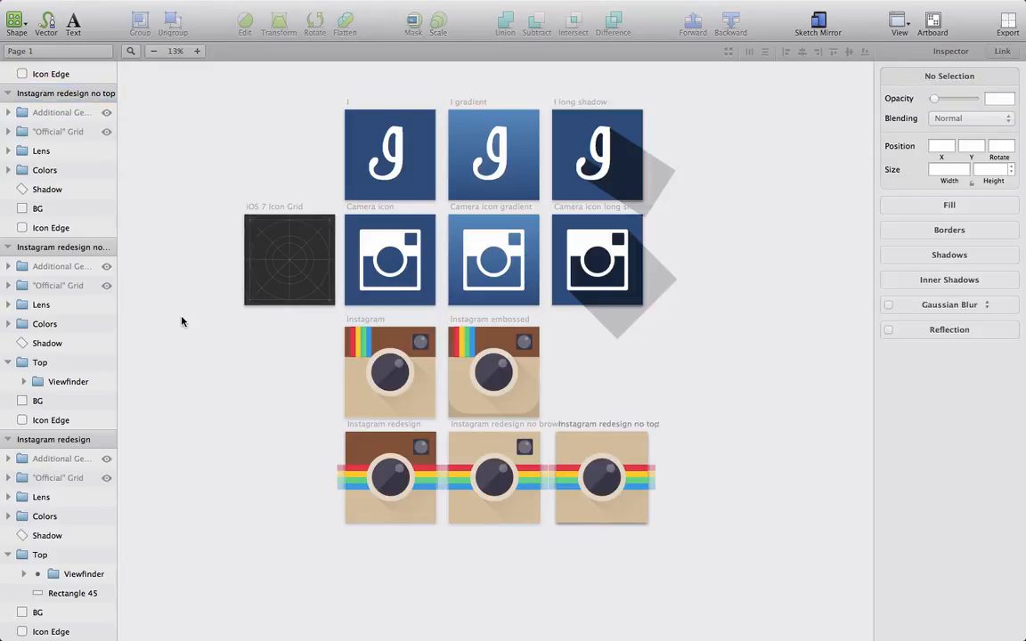
Step: Export all artboard slices as PNG files to the Desktop folder
left_click(1007, 22)
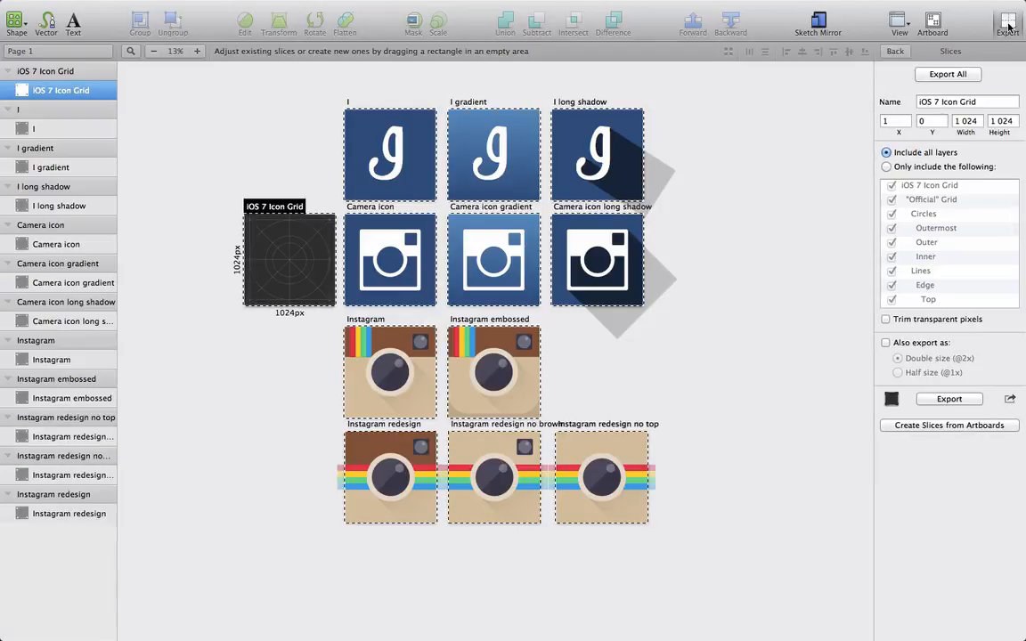
left_click(957, 75)
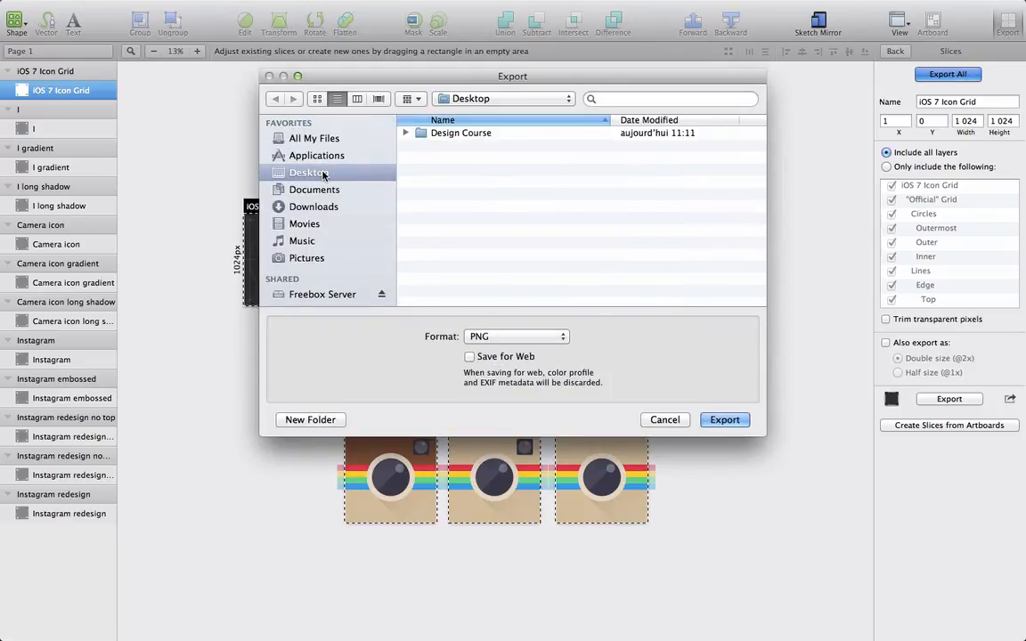
key("Return")
left_click(323, 176)
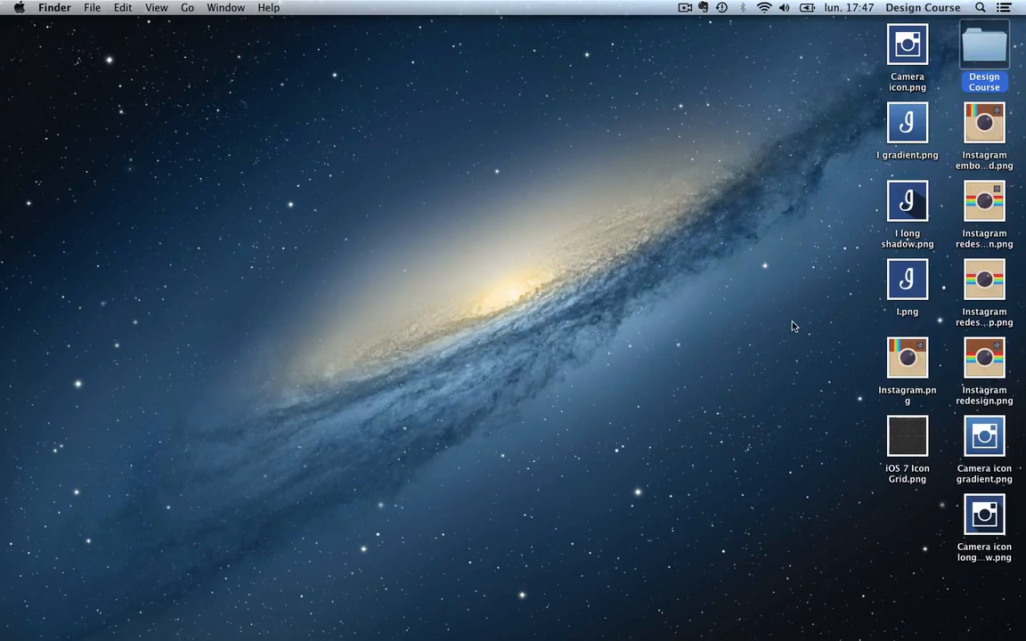
Step: Move the exported iOS 7 Icon Grid.png file from the desktop to the trash
left_click(794, 327)
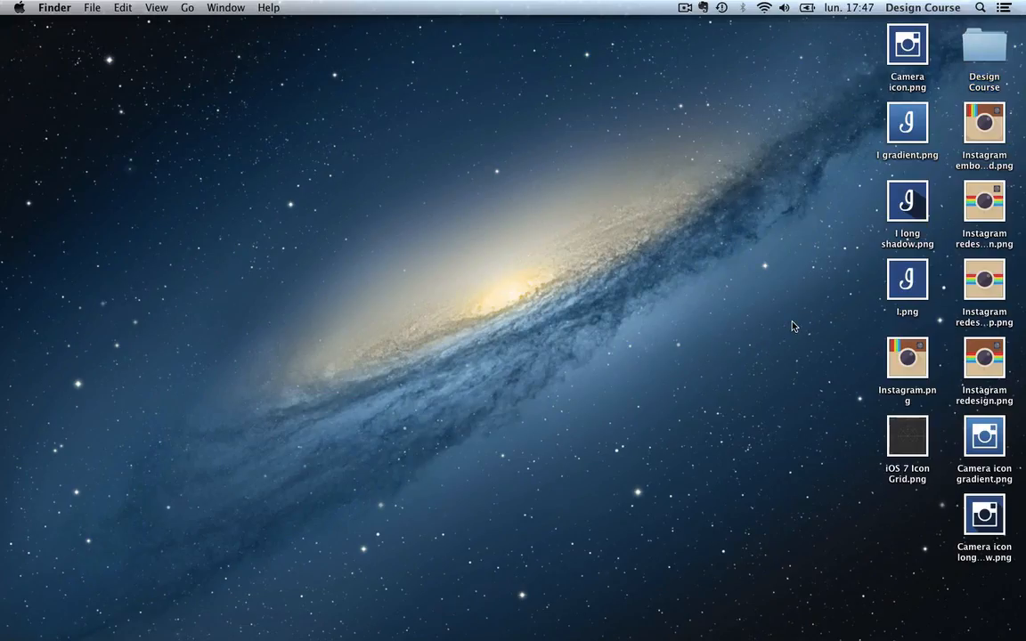
left_click(894, 434)
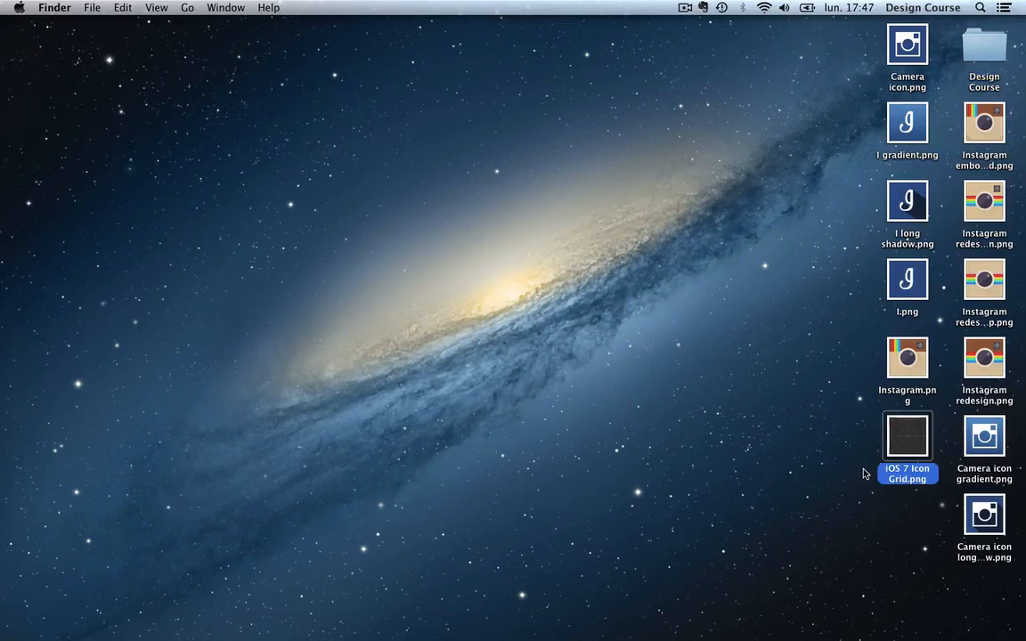
key("super+BackSpace")
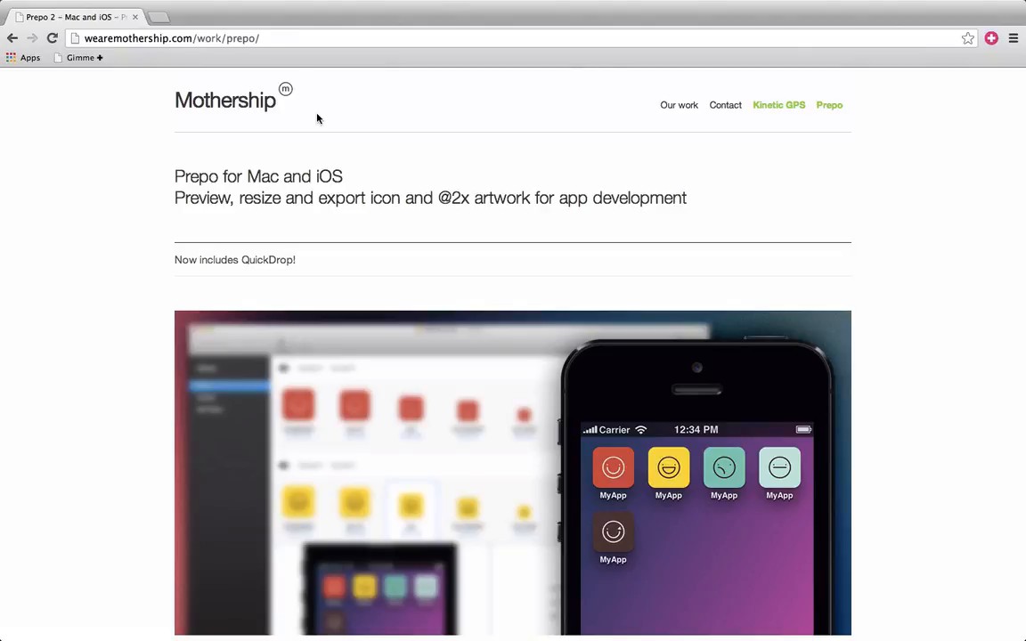
Step: Look through the Prepo for Mac and iOS web page, including its description and feature lists
scroll(317, 118, "down", 15)
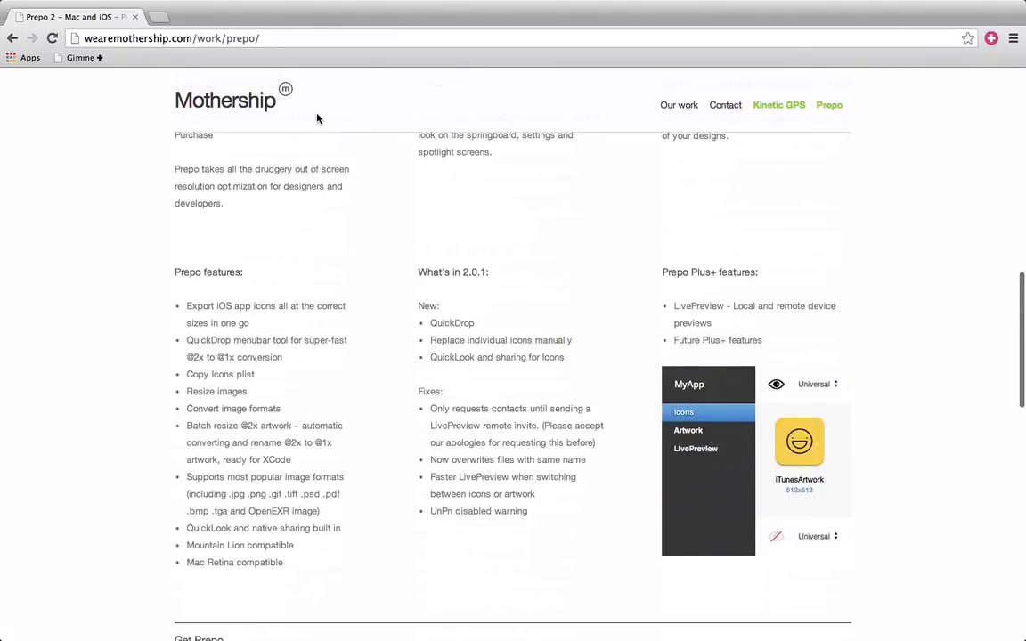
scroll(317, 118, "up", 15)
scroll(317, 118, "down", 10)
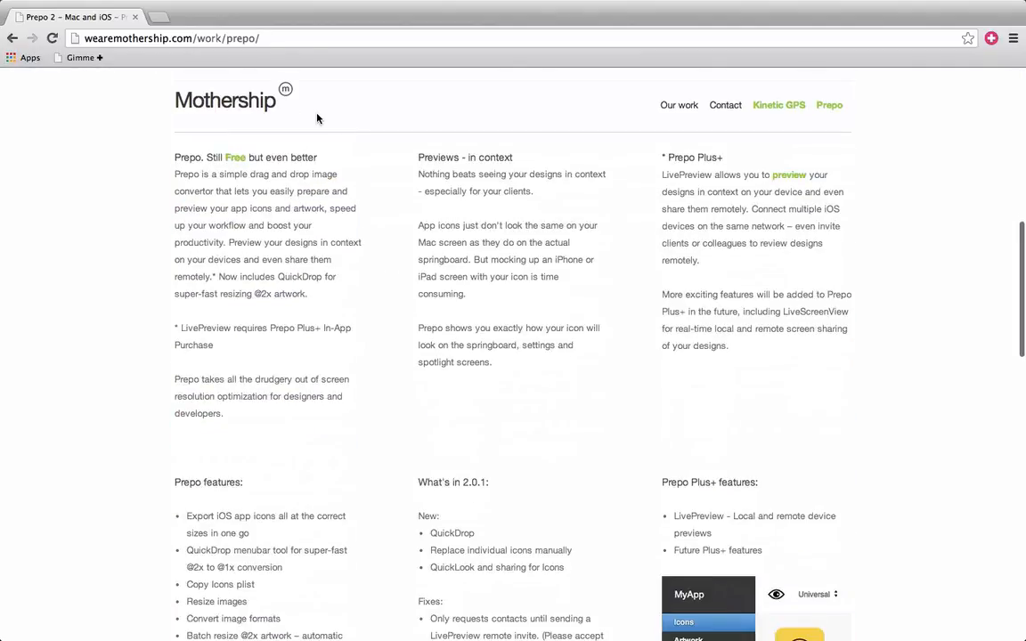
Step: Open Prepo's free Mac version from its web page in the Mac App Store, view its listing, and quit the store
scroll(317, 118, "down", 5)
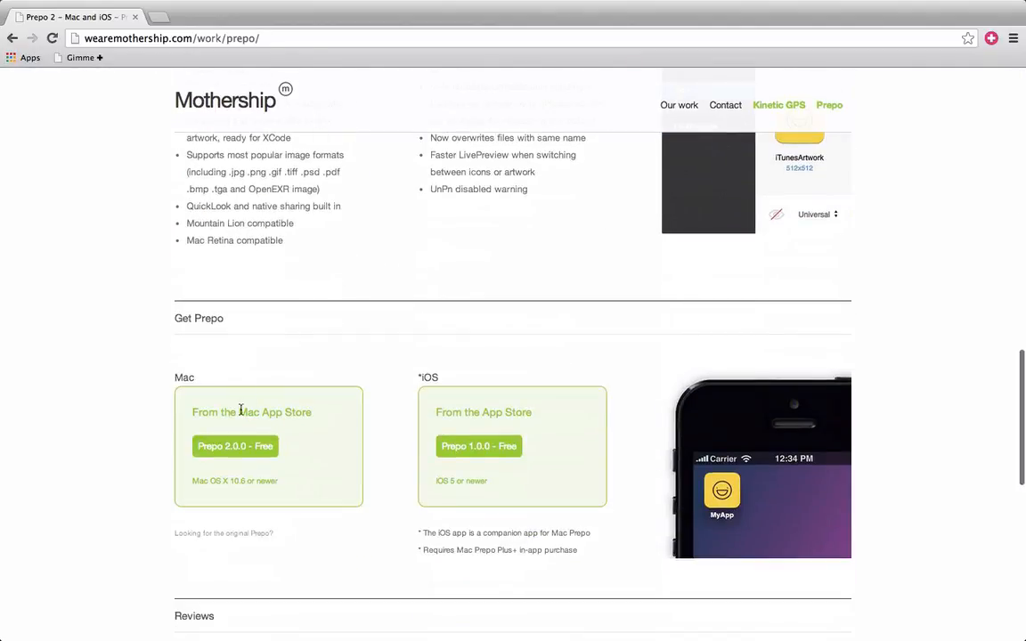
left_click(243, 447)
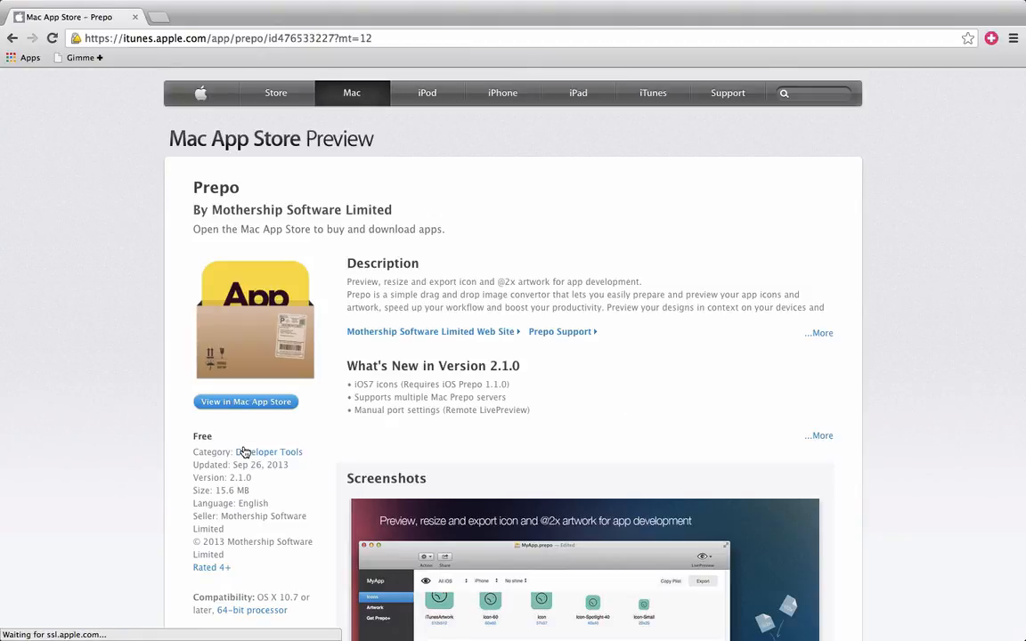
left_click(279, 405)
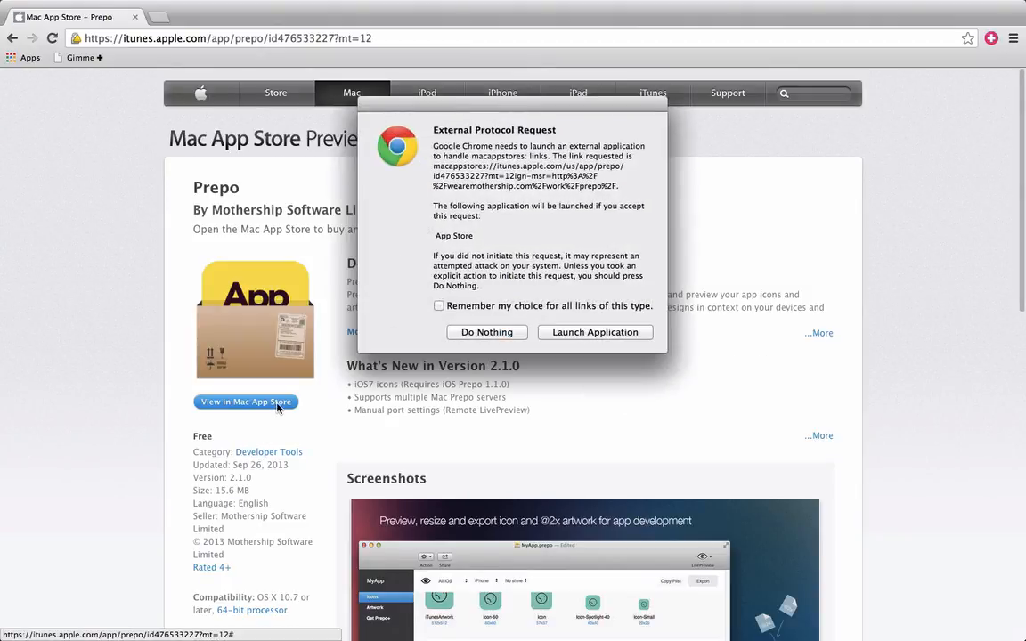
left_click(543, 333)
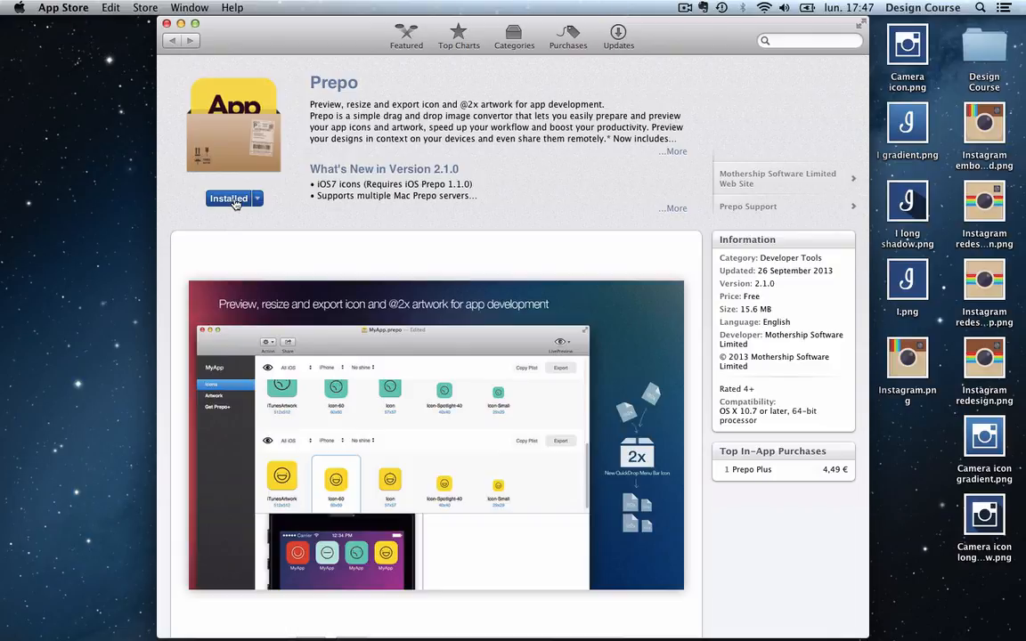
key("super+q")
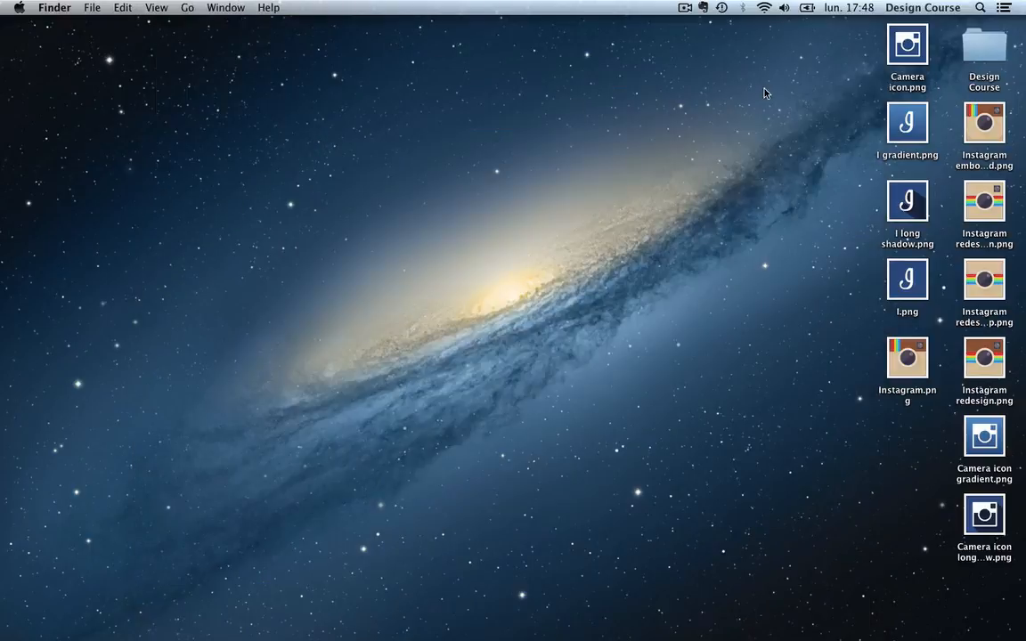
Step: Search the Mac for "prep" and launch the Prepo application
left_click(979, 8)
type("prep")
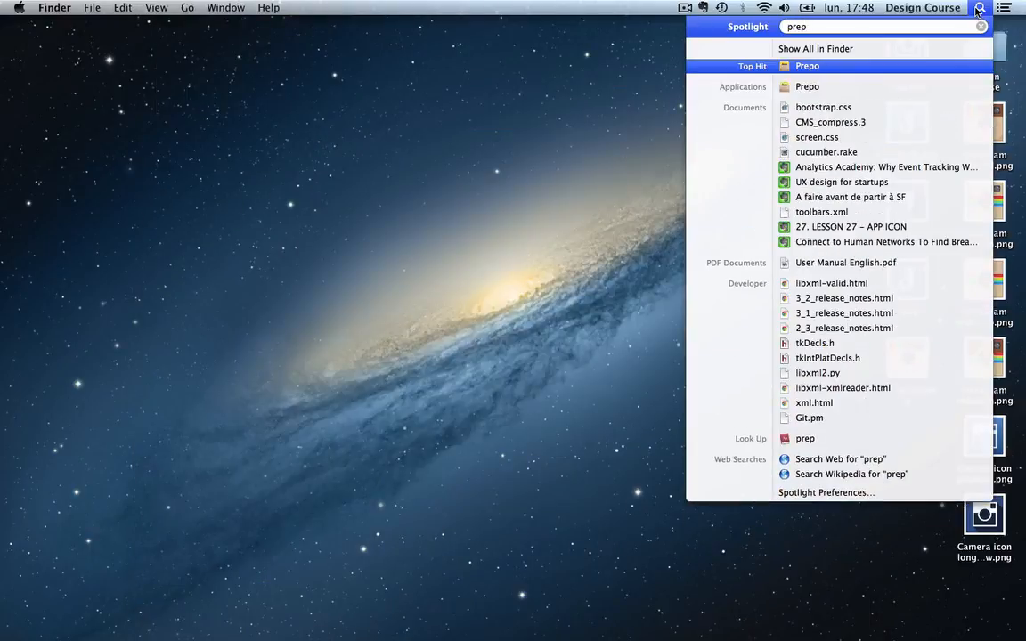
key("Return")
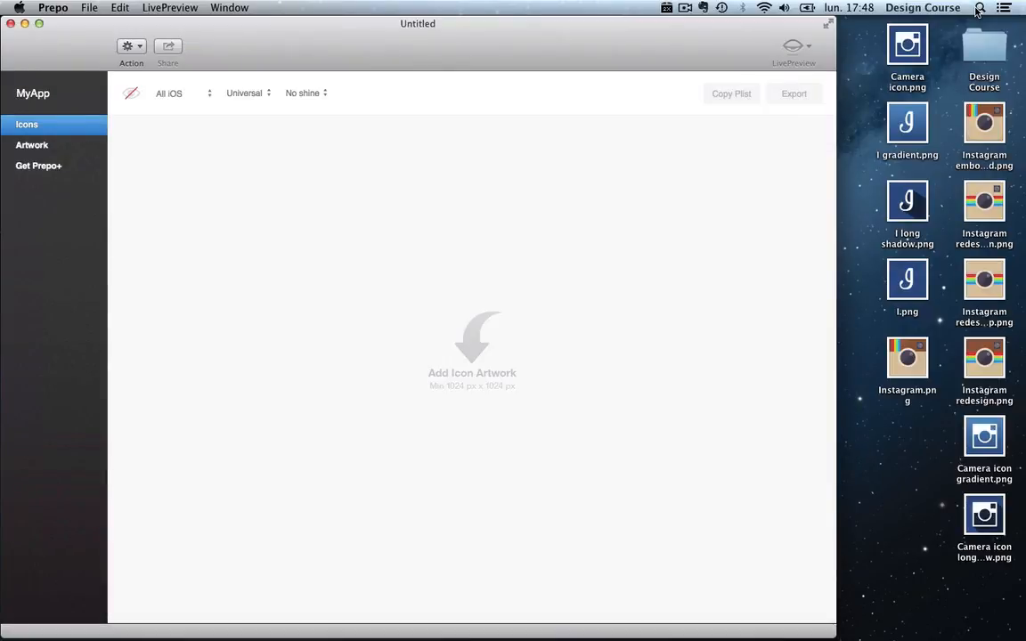
Step: Add all the exported PNG icons from the desktop to Prepo as icon artwork
left_click(876, 137)
left_click_drag(878, 47, 989, 605)
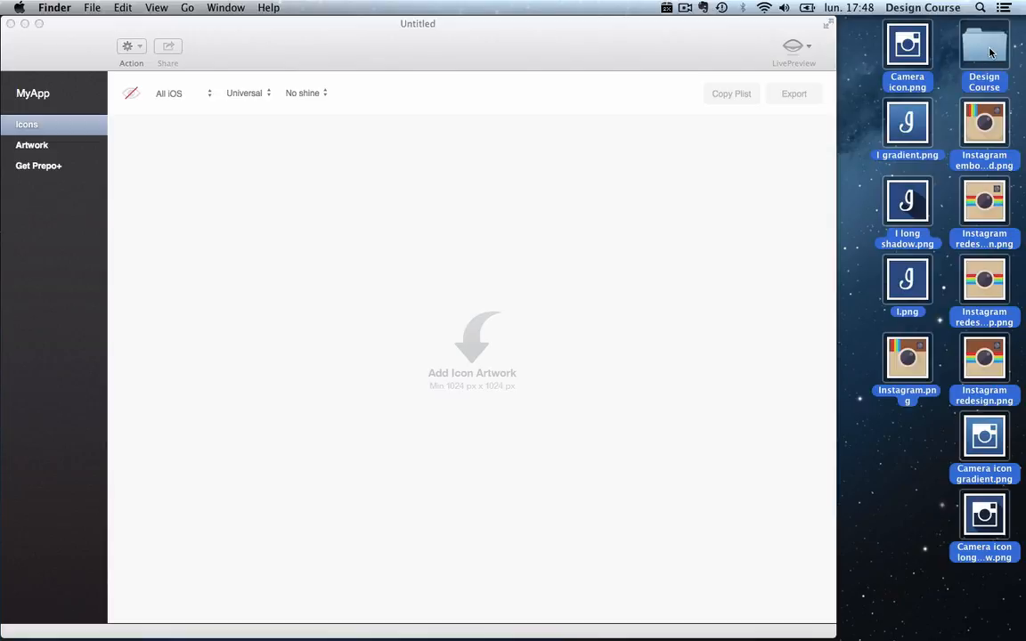
left_click_drag(900, 35, 366, 236)
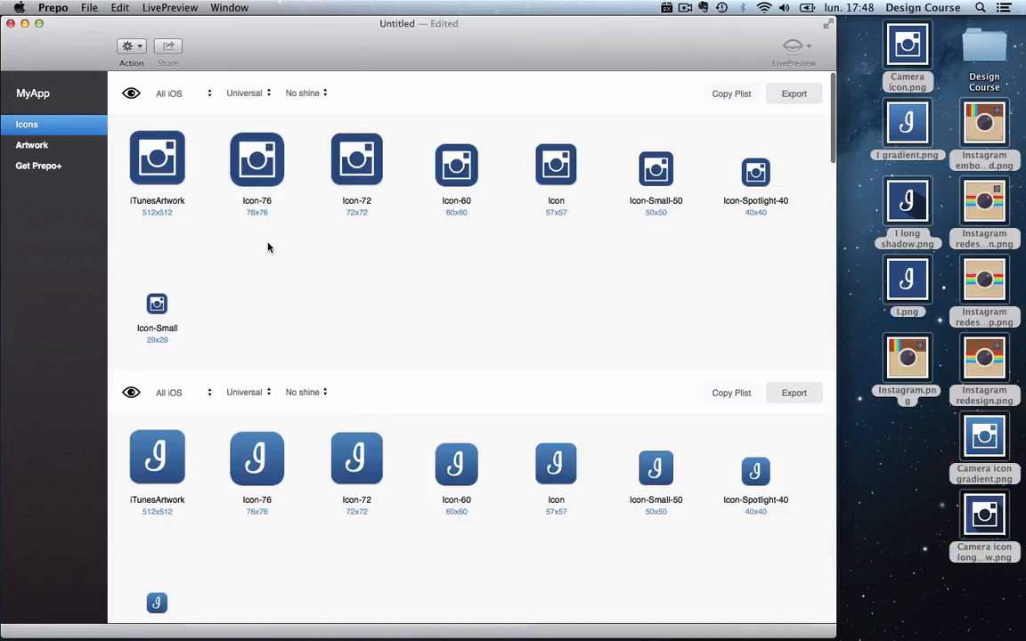
Step: Limit the first camera icon set to iOS 7 Only and preview its Icon-76 version
left_click(180, 92)
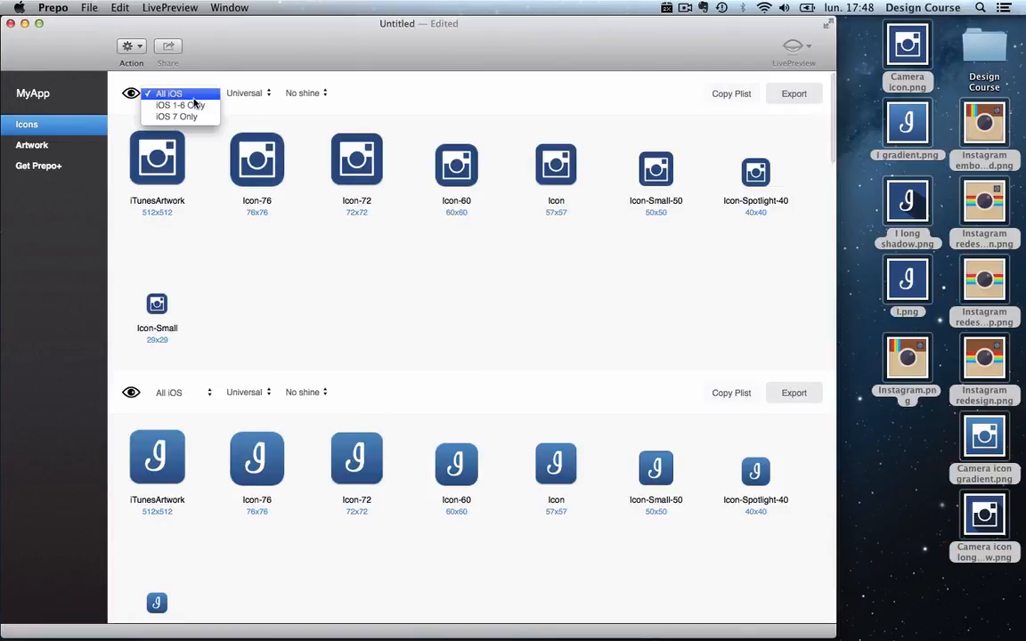
left_click(187, 121)
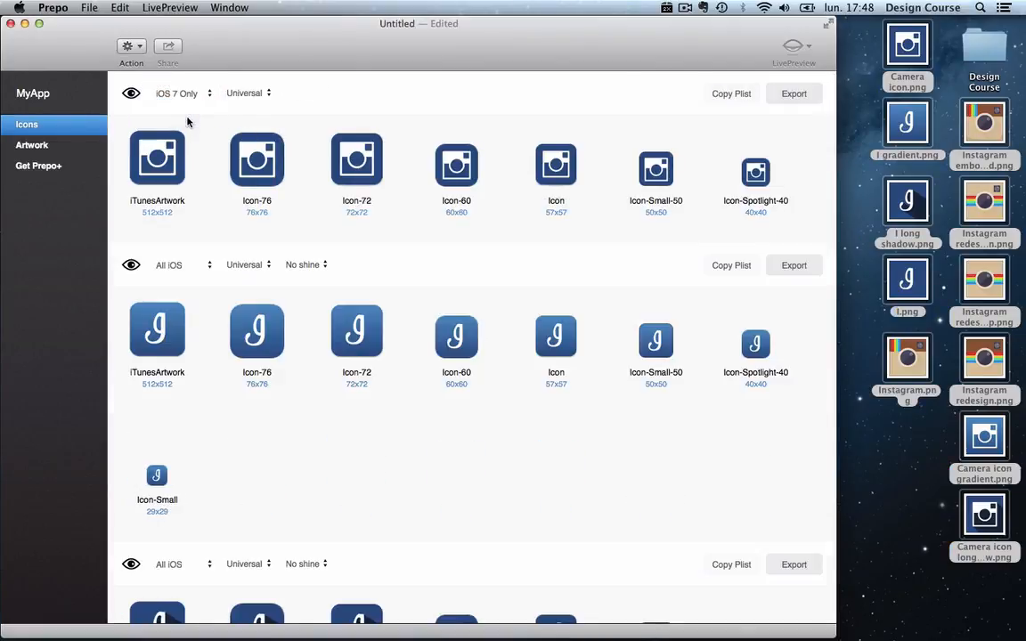
left_click(264, 165)
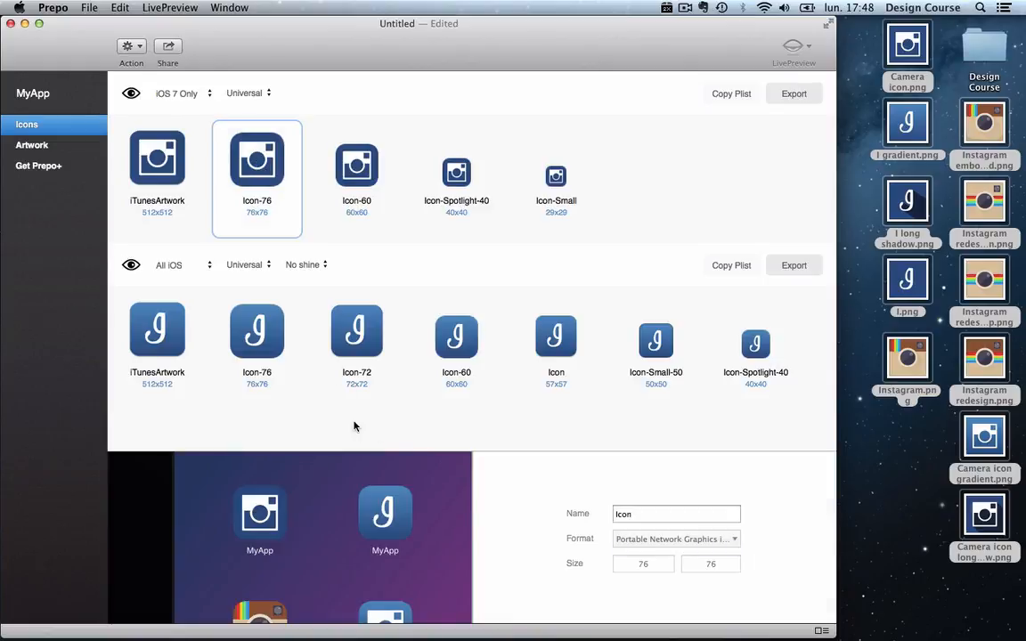
Step: Preview the camera's Icon-60 version on the iPhone home screen and enlarge the preview area to show the whole phone screen
left_click(352, 177)
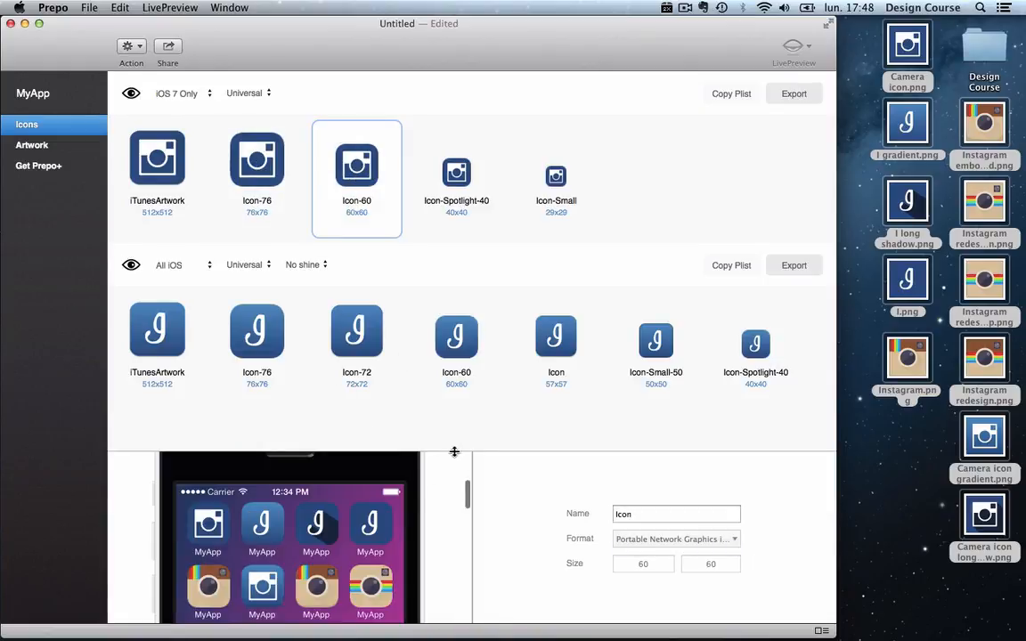
left_click_drag(456, 450, 494, 139)
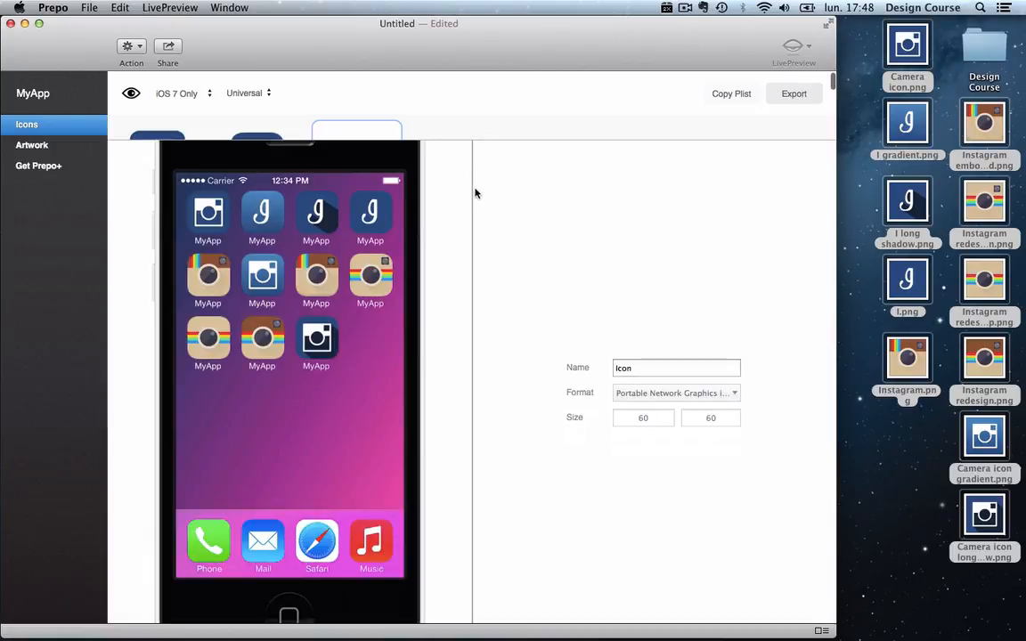
left_click_drag(474, 192, 574, 194)
scroll(536, 238, "up", 3)
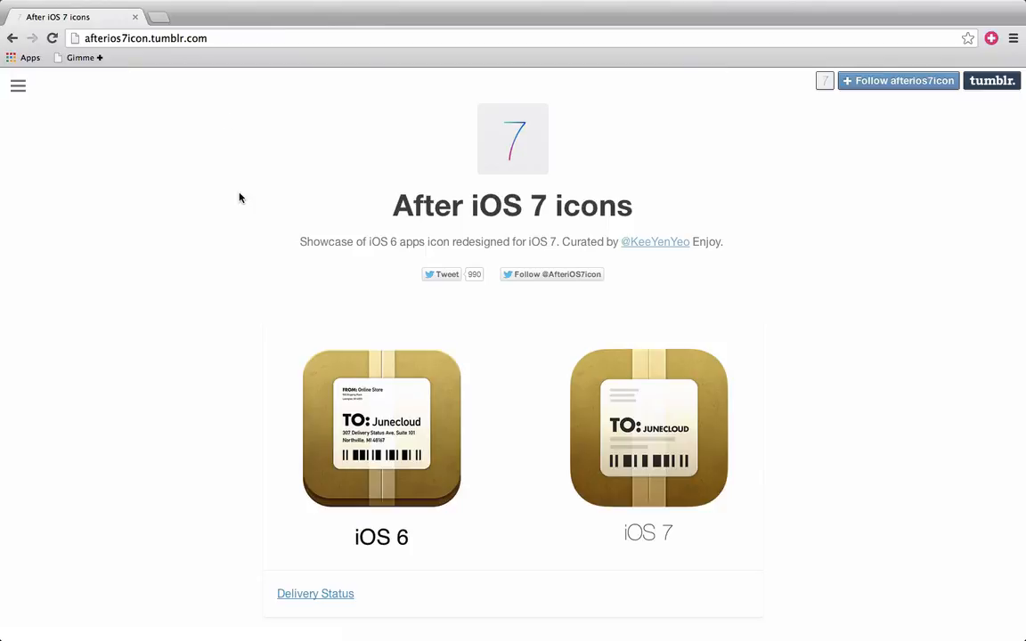
Step: Switch to Chrome and browse the After iOS 7 icons page, comparing iOS 6 app icons with their iOS 7 redesigns
scroll(238, 198, "down", 3)
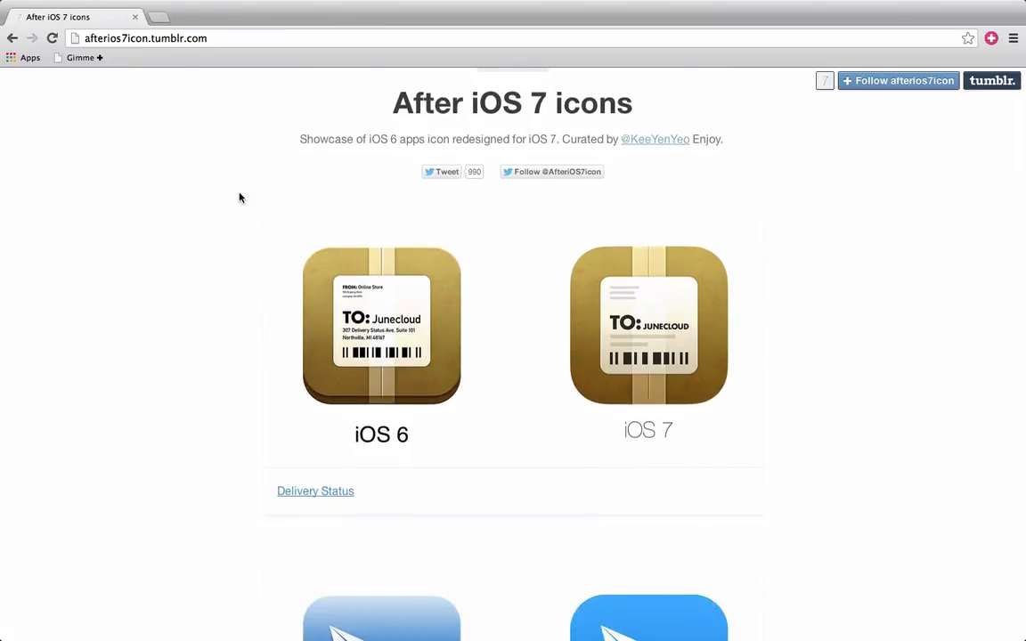
scroll(238, 197, "down", 7)
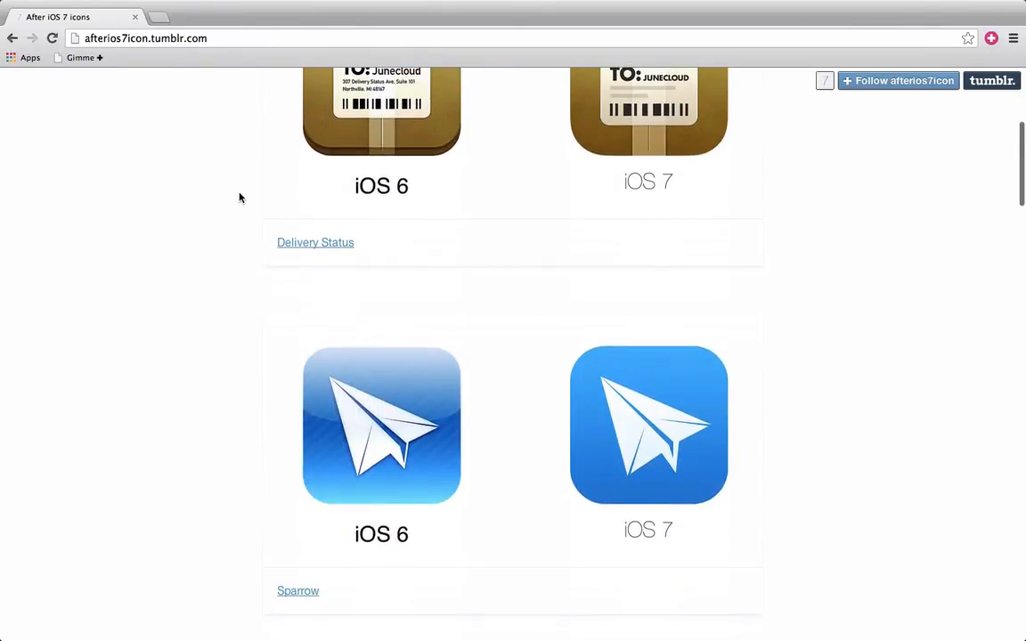
scroll(238, 198, "down", 11)
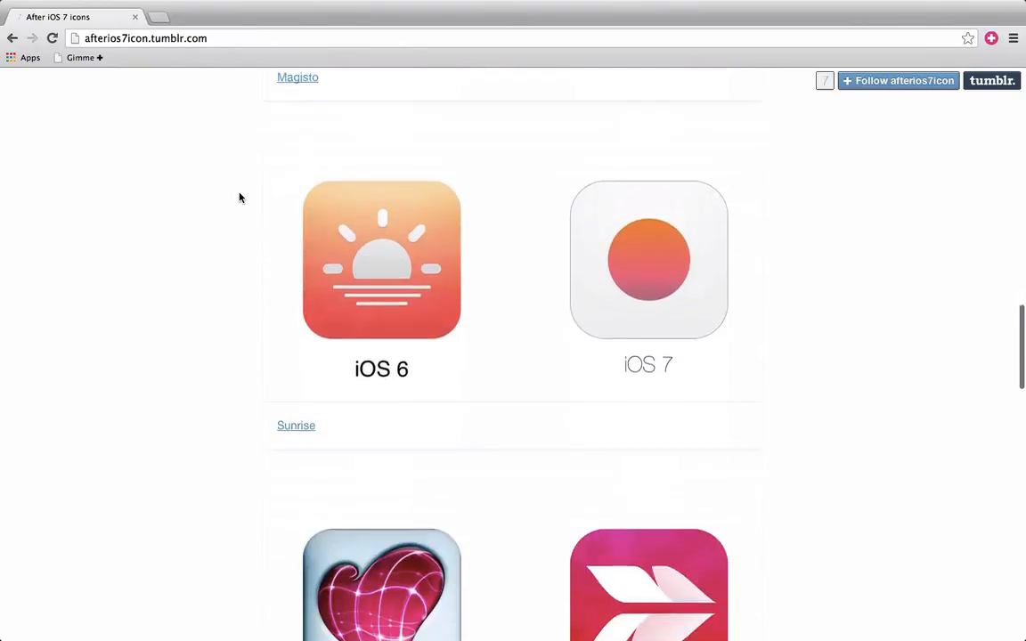
scroll(239, 198, "down", 9)
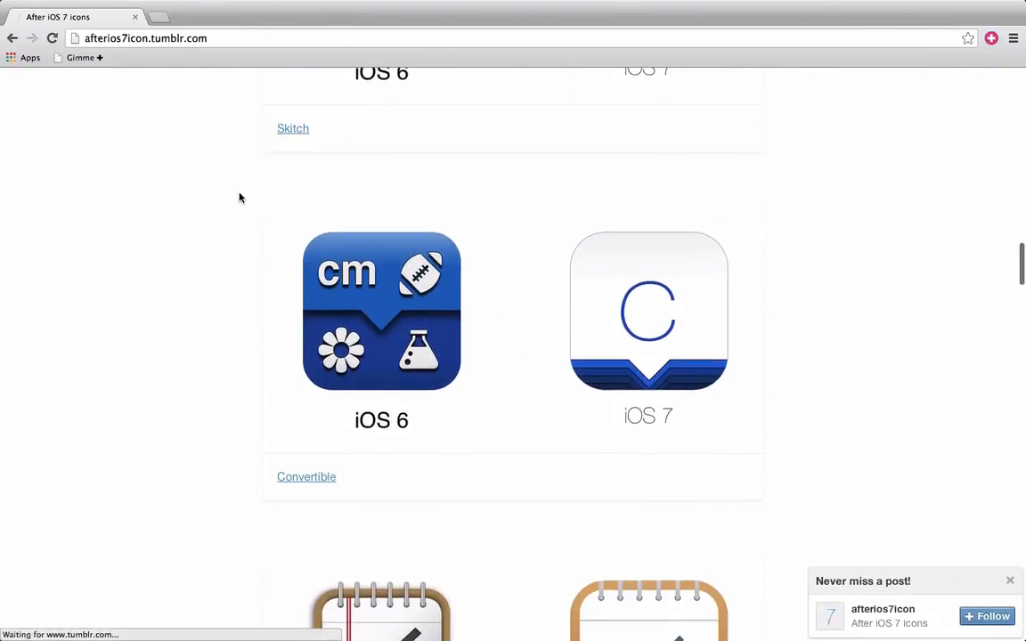
scroll(239, 197, "down", 5)
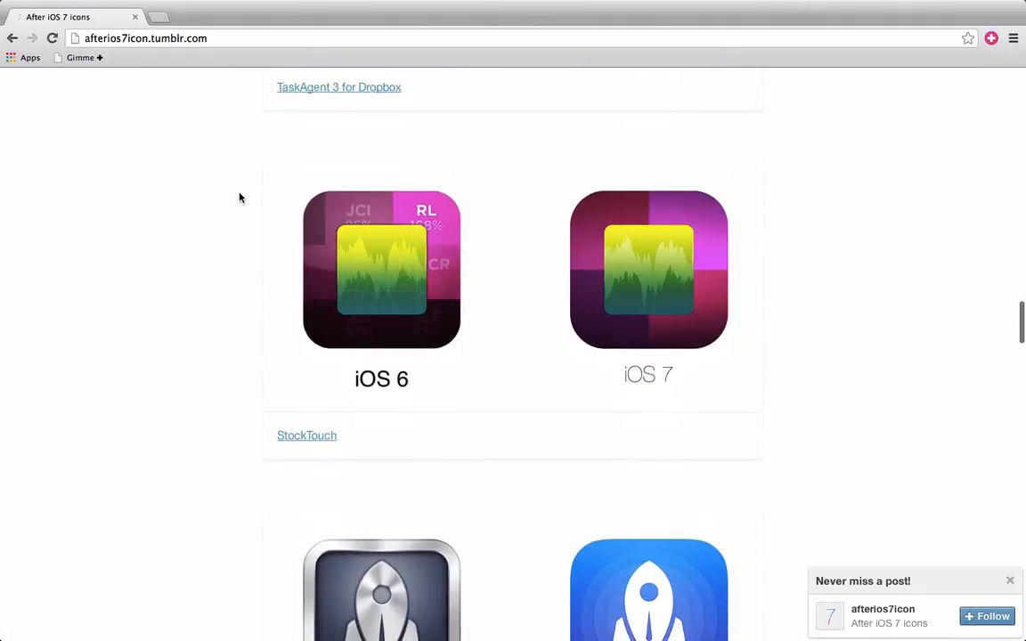